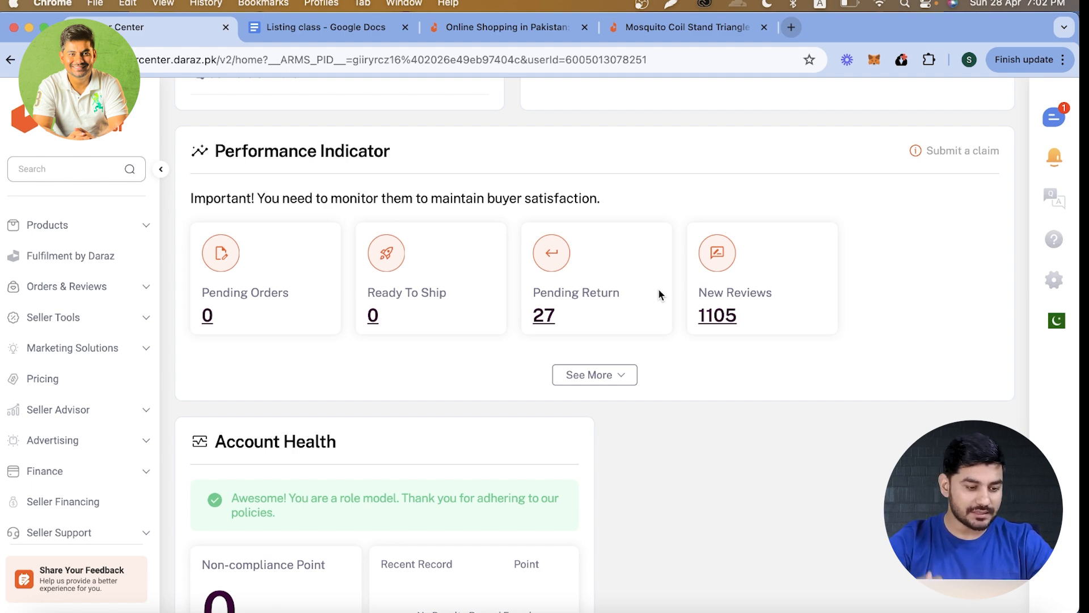
# Step: Open the form for adding a new product and dismiss the chat notification covering it
pyautogui.click(45, 233)
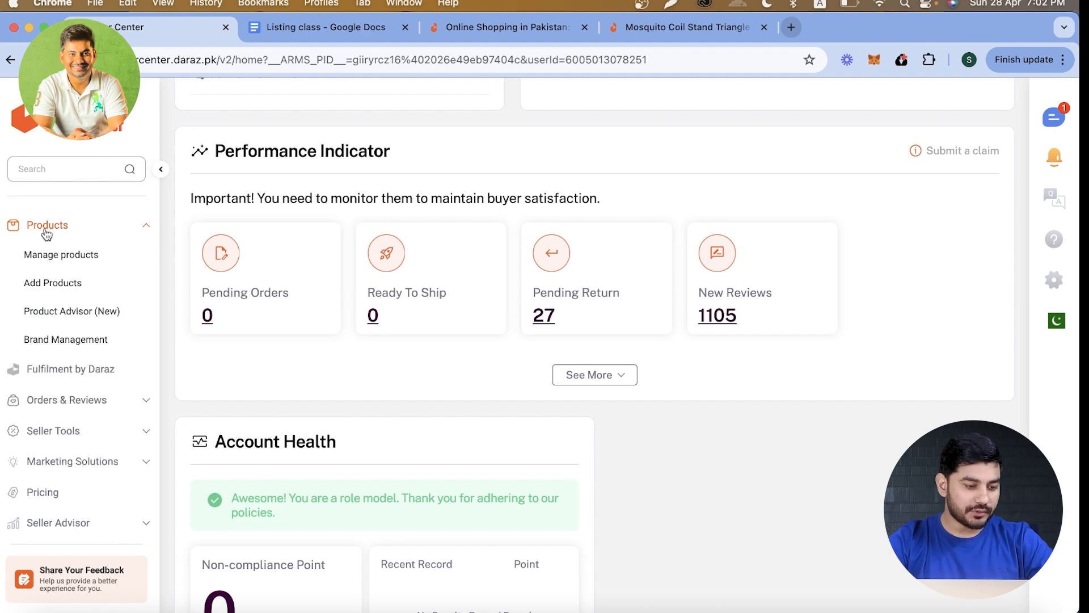
pyautogui.click(48, 283)
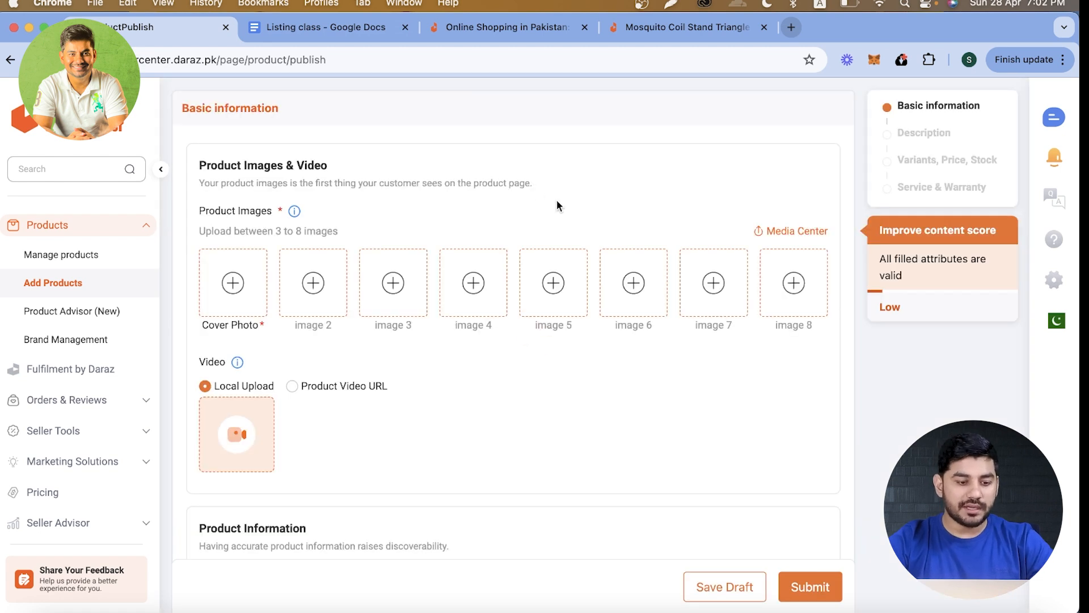
pyautogui.moveTo(195, 206); pyautogui.dragTo(346, 236)
pyautogui.click(347, 236)
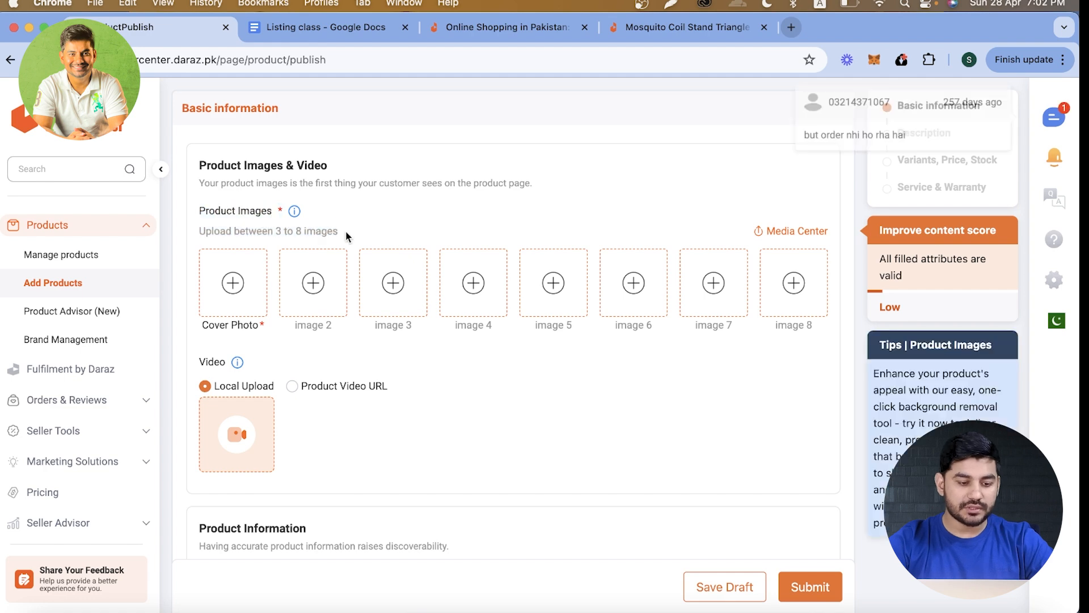
pyautogui.scroll(-3, 348, 236)
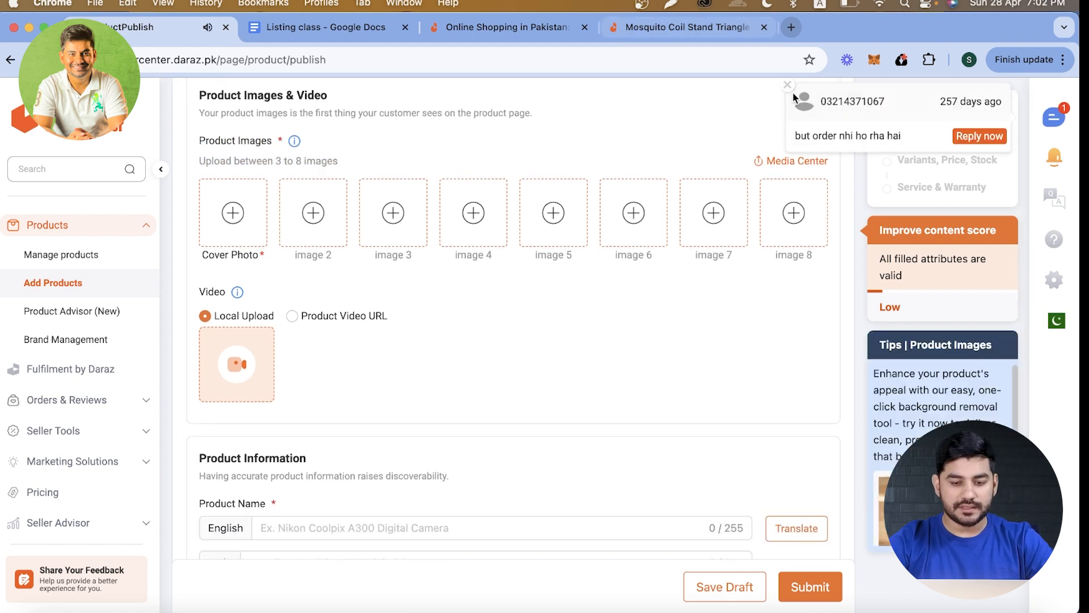
pyautogui.click(787, 85)
# Step: Switch the product video source to Product Video URL, and back to Local Upload
pyautogui.scroll(-2, 224, 207)
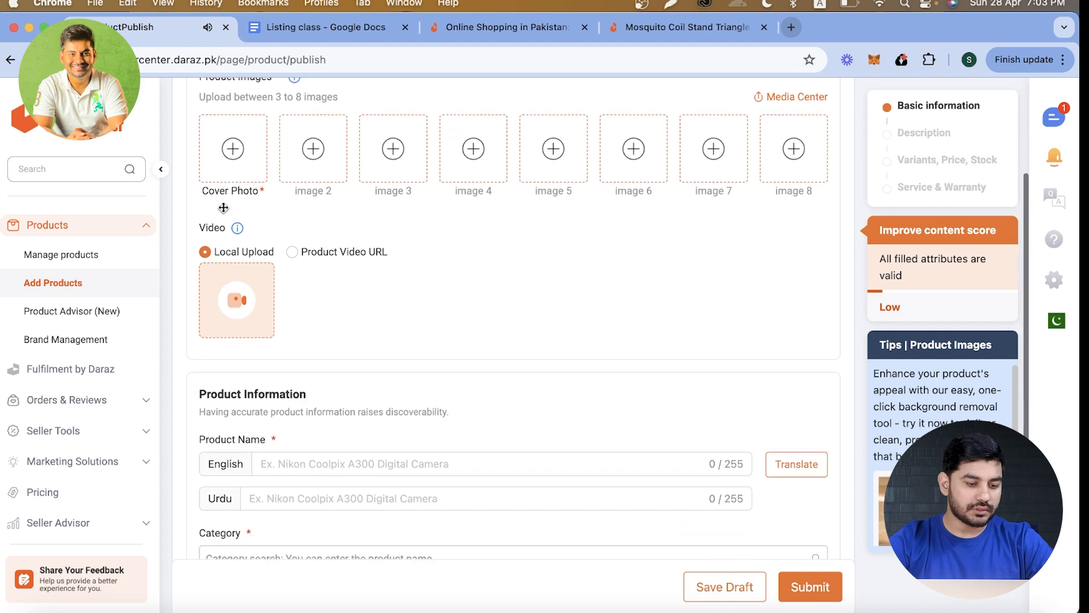
pyautogui.click(328, 287)
pyautogui.click(299, 248)
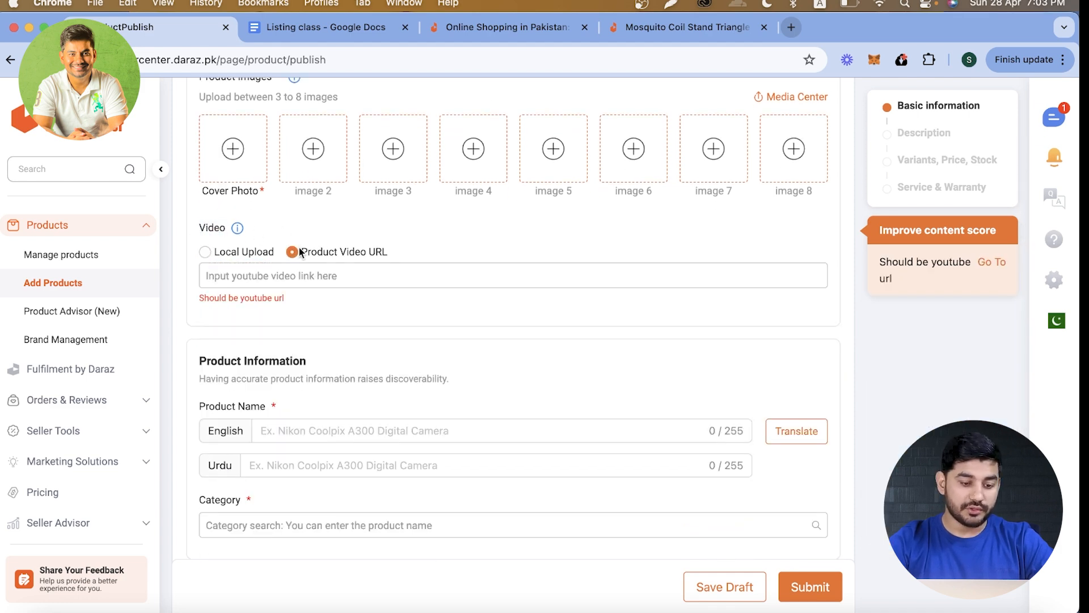
pyautogui.click(203, 251)
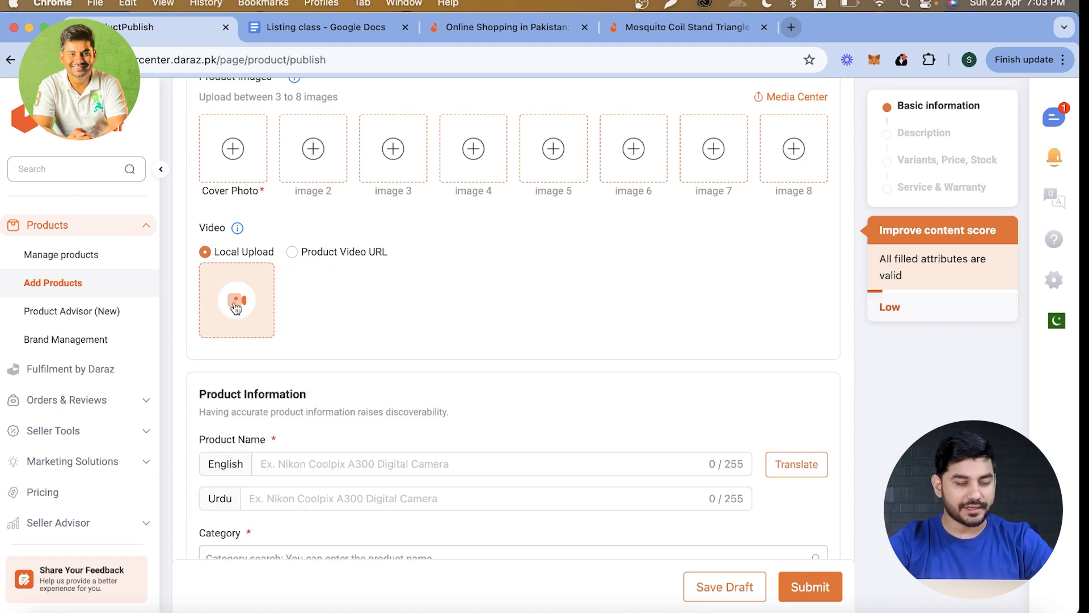
# Step: Look over the English and Urdu product name fields and the category field under Product Information
pyautogui.scroll(-2, 236, 308)
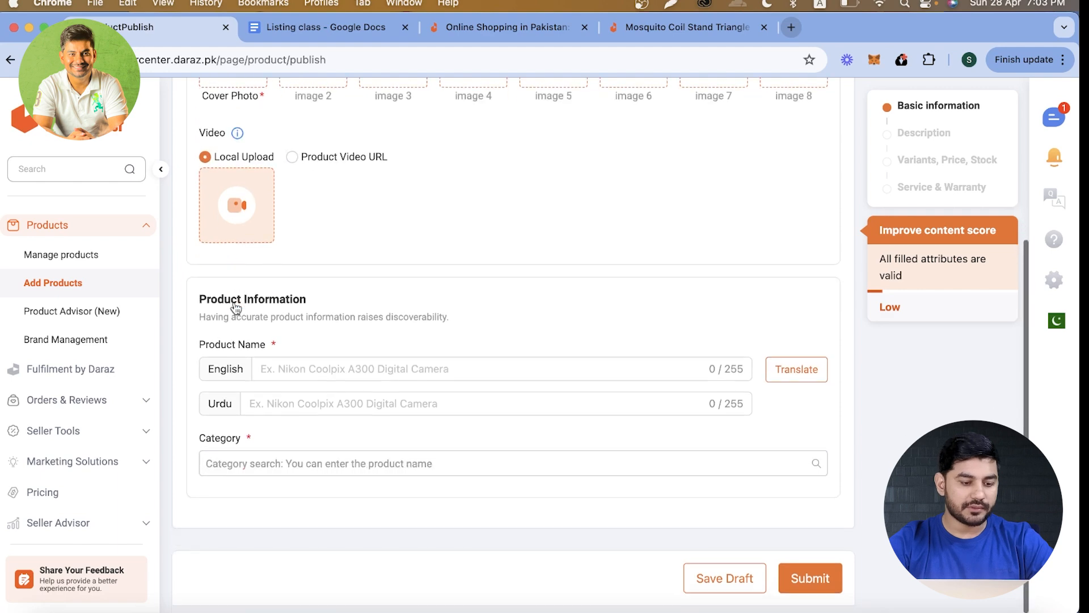
pyautogui.click(281, 366)
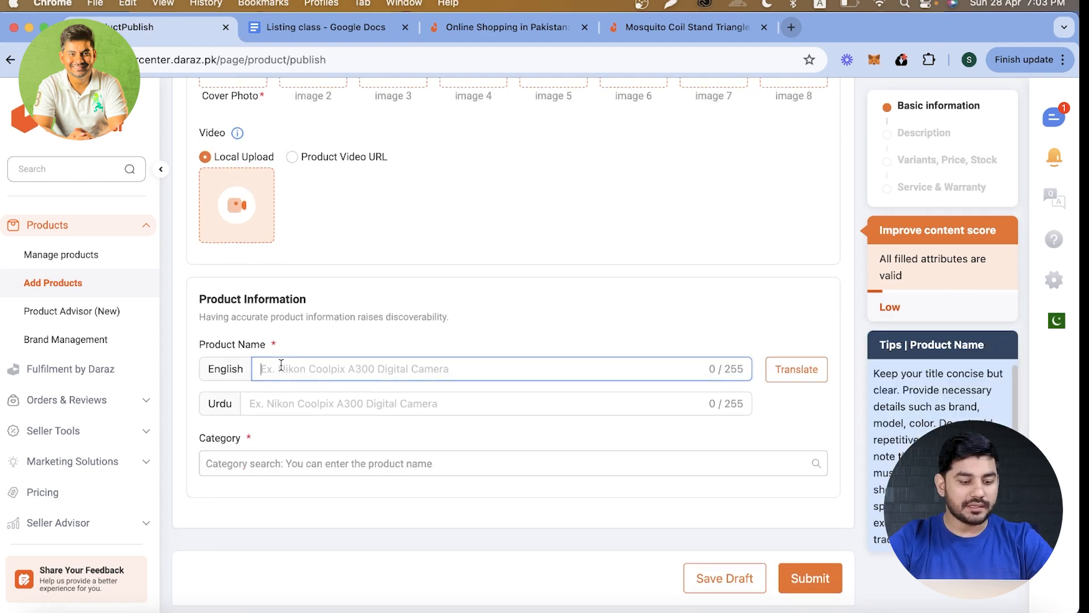
pyautogui.click(284, 337)
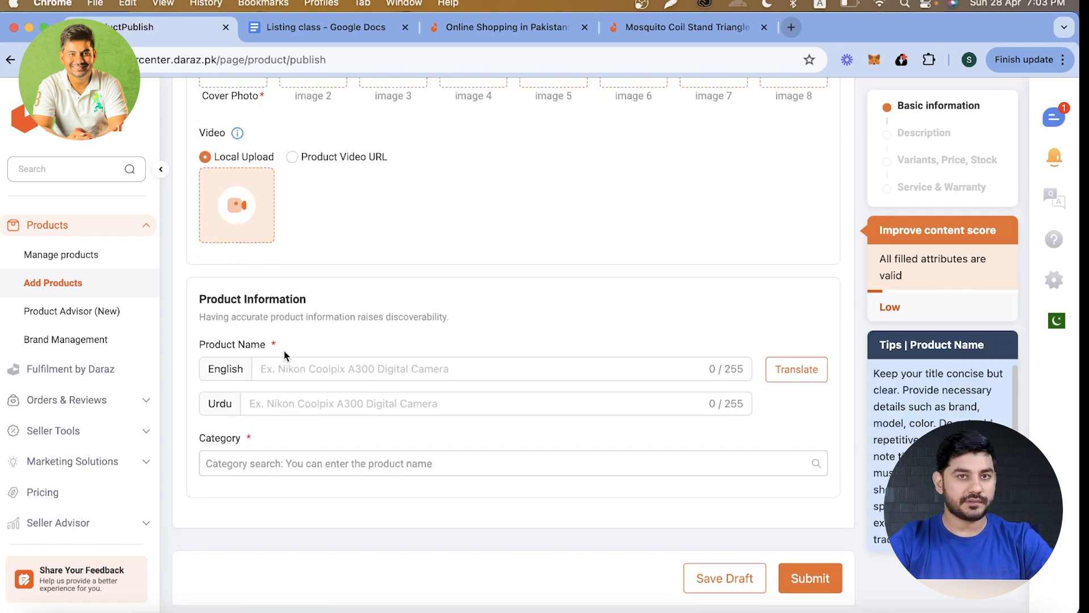
pyautogui.click(306, 413)
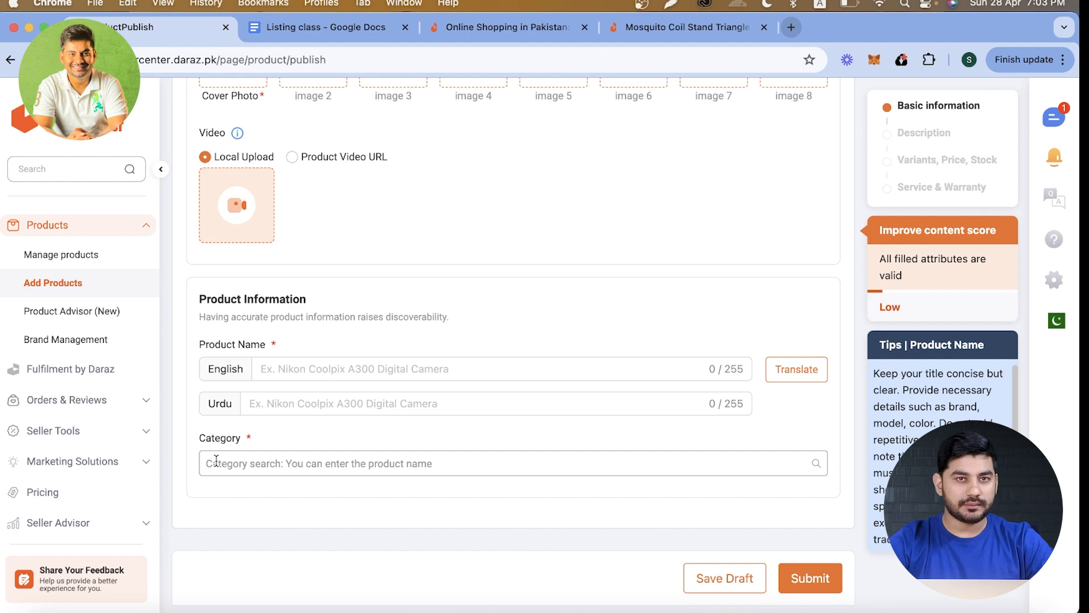
# Step: Examine the Sellerdash sales figures, variations and second image of the Mosquito Coil Stand Triangle product, and close the Sellerdash overlay
pyautogui.click(651, 38)
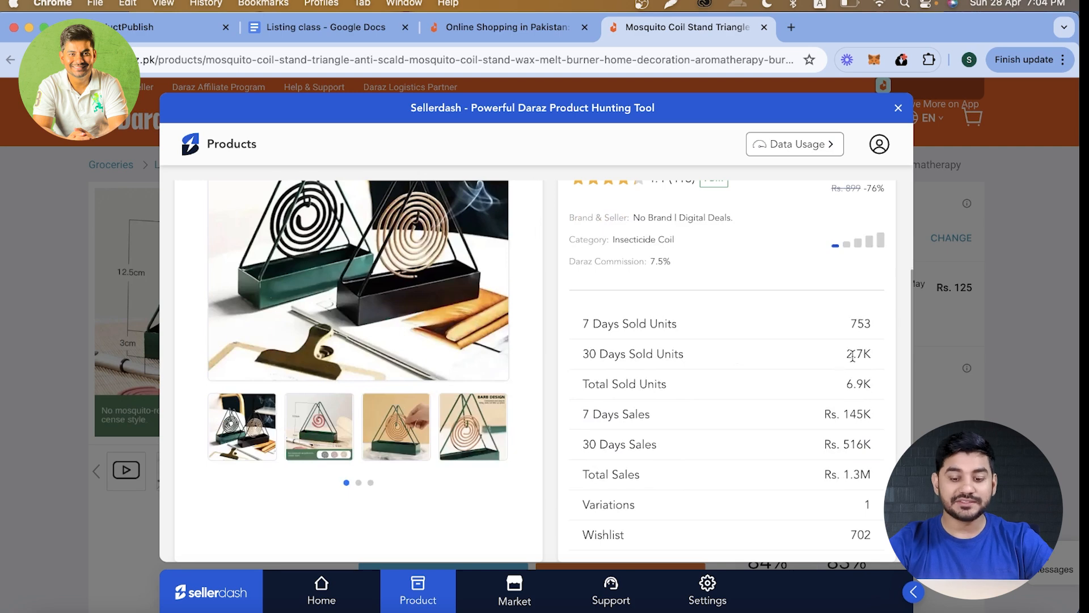
pyautogui.doubleClick(853, 355)
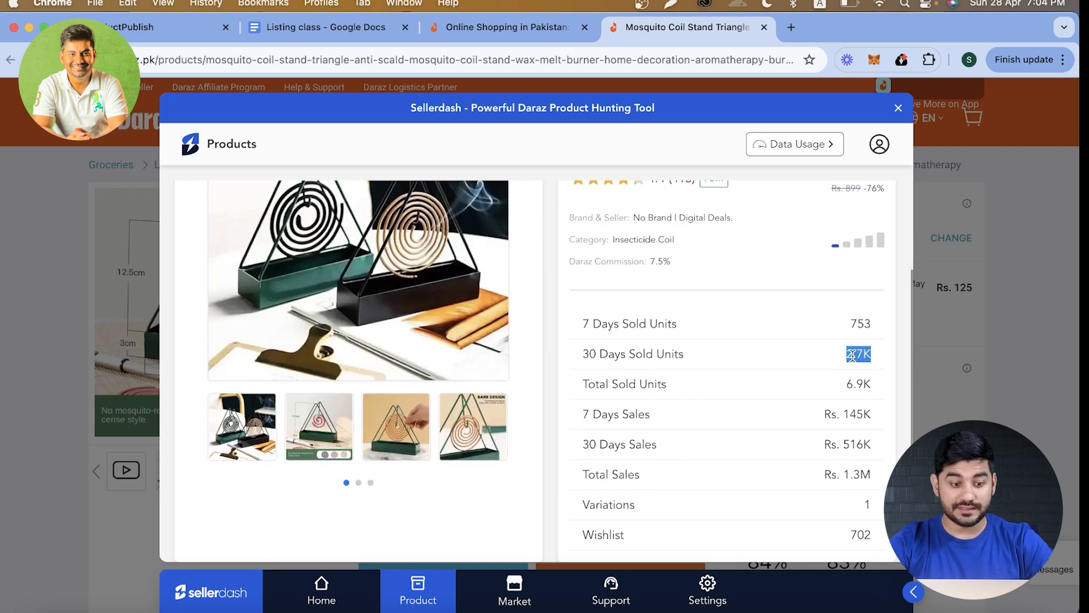
pyautogui.tripleClick(842, 473)
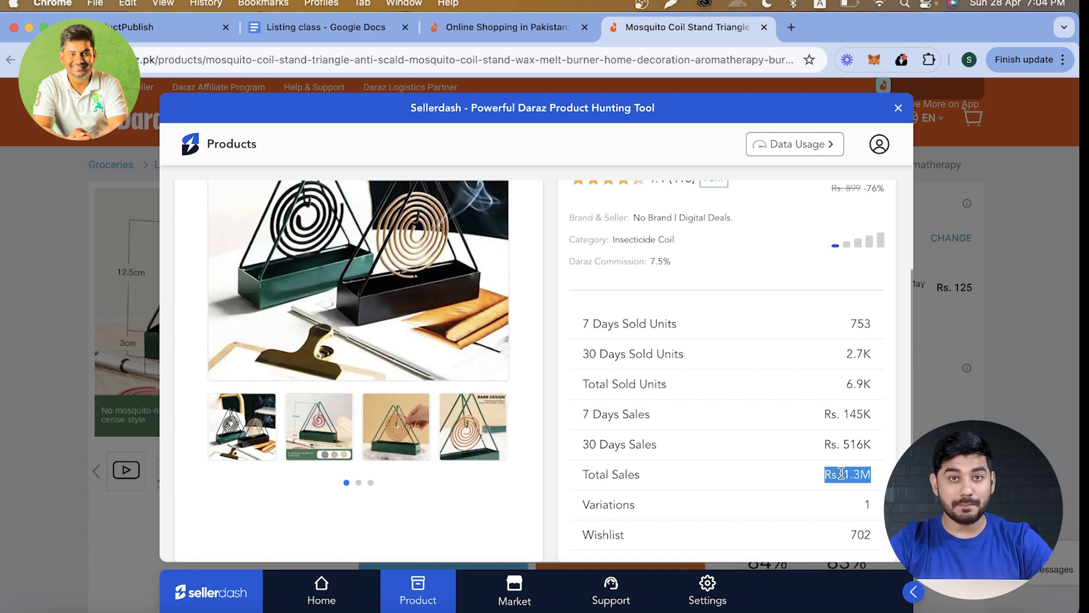
pyautogui.scroll(-2, 842, 473)
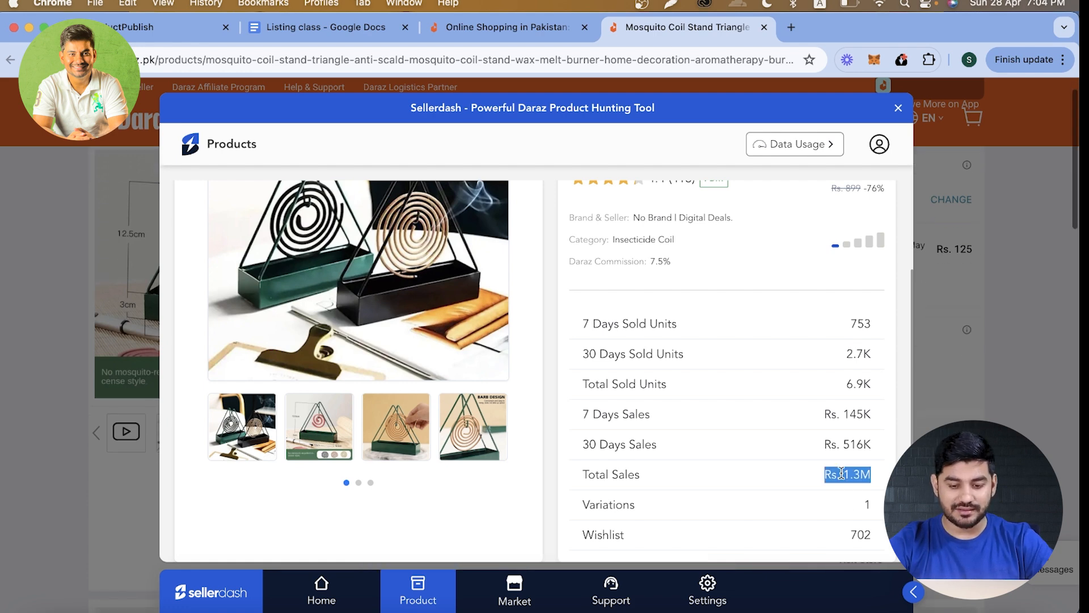
pyautogui.doubleClick(848, 512)
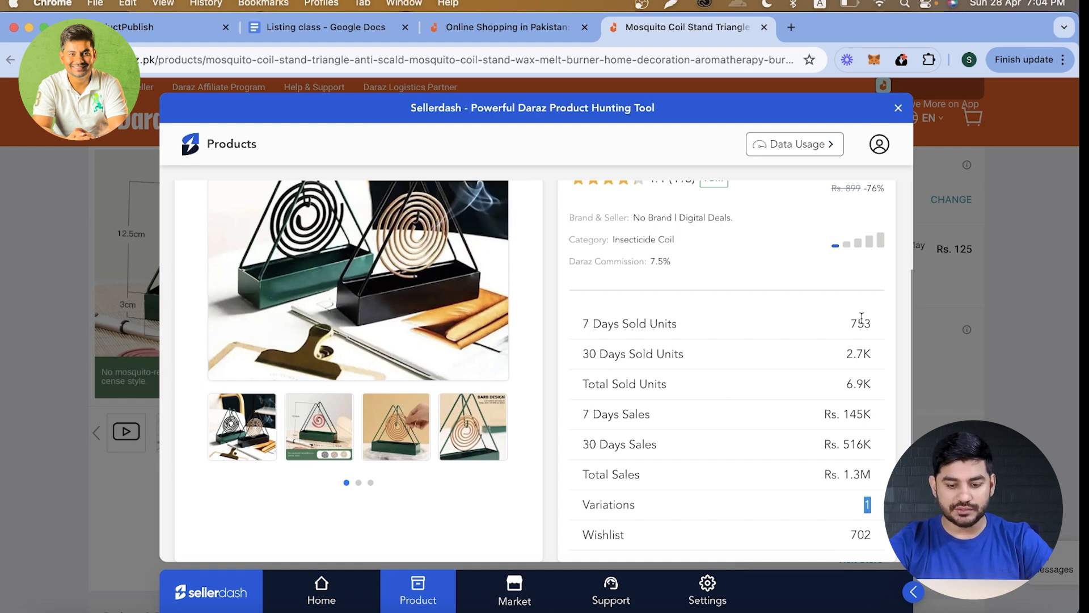
pyautogui.doubleClick(850, 384)
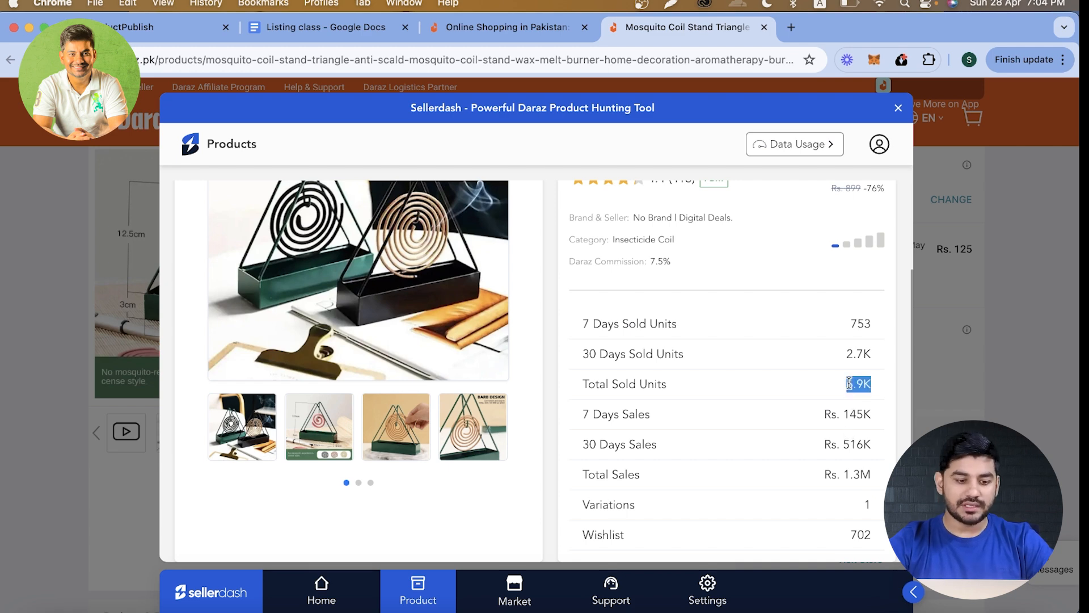
pyautogui.scroll(2, 331, 312)
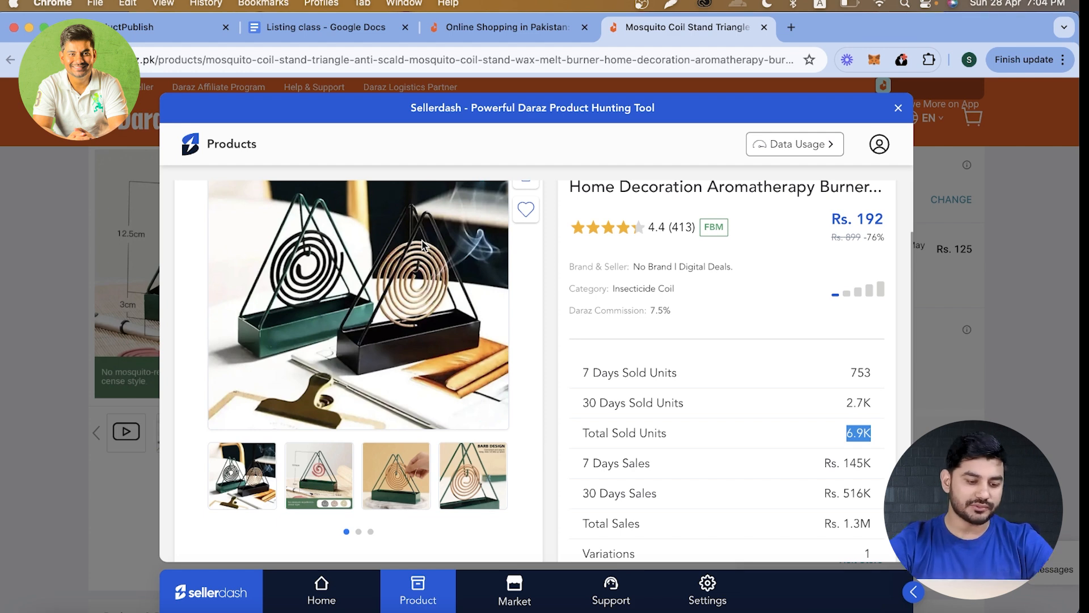
pyautogui.click(305, 495)
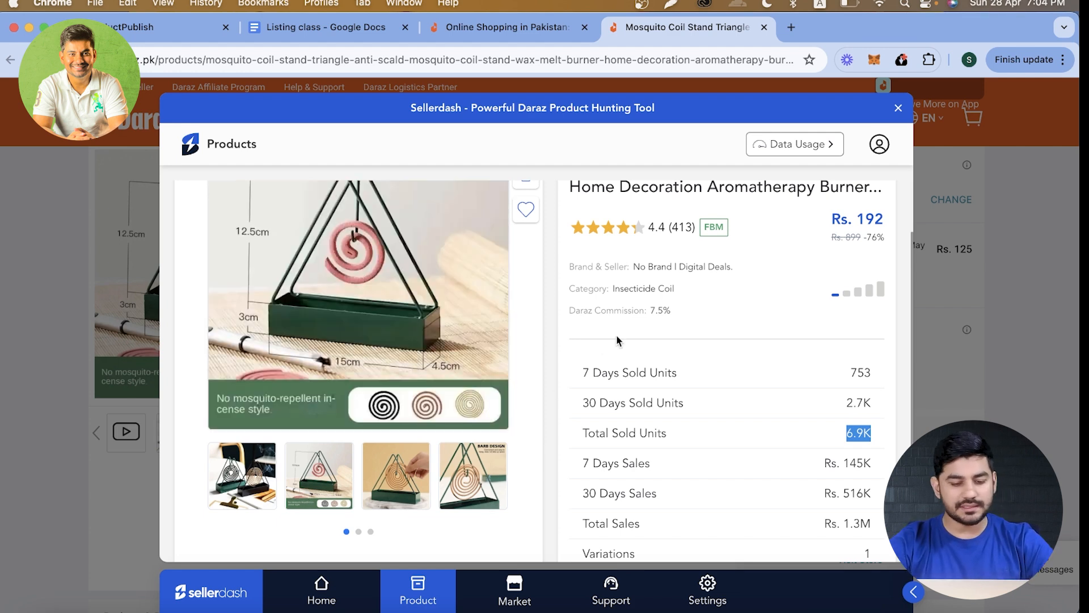
pyautogui.click(897, 110)
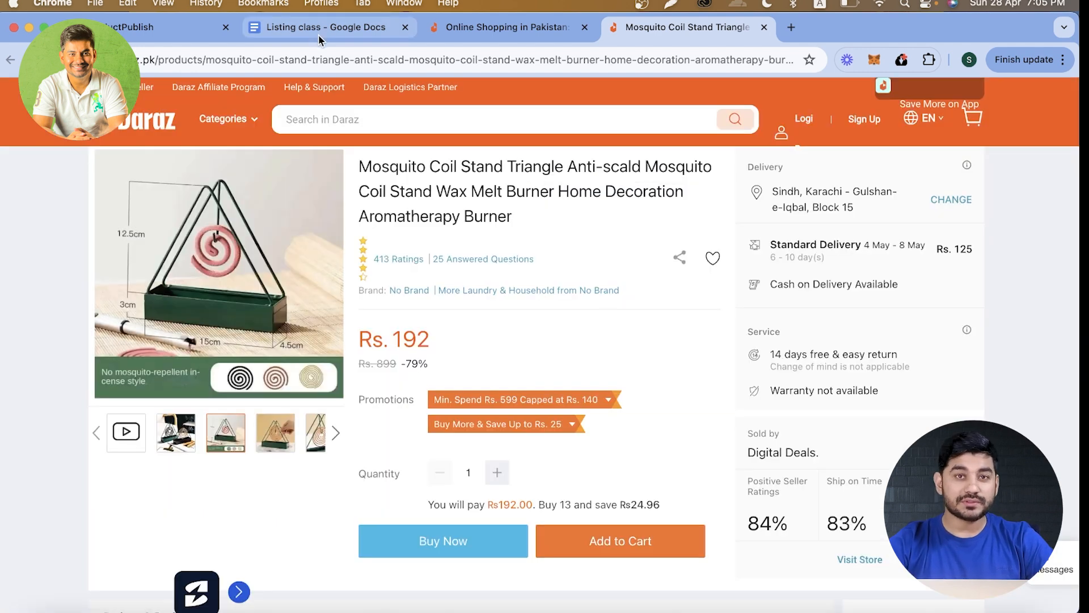
# Step: In the Listing class document in Google Docs, add the note "Almost 20+" under the Keywords heading
pyautogui.click(318, 35)
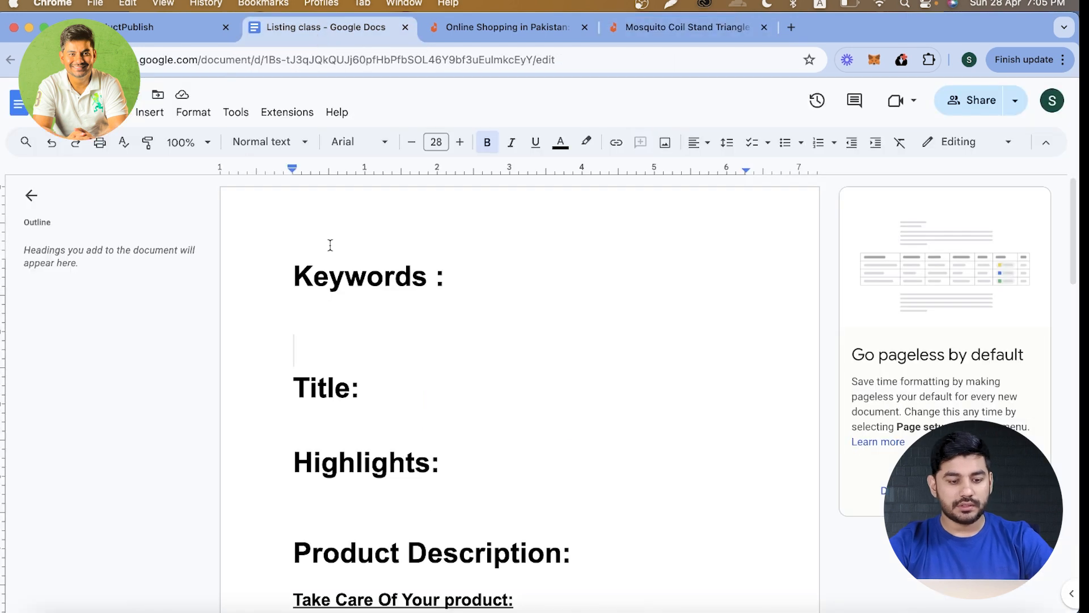
pyautogui.click(309, 307)
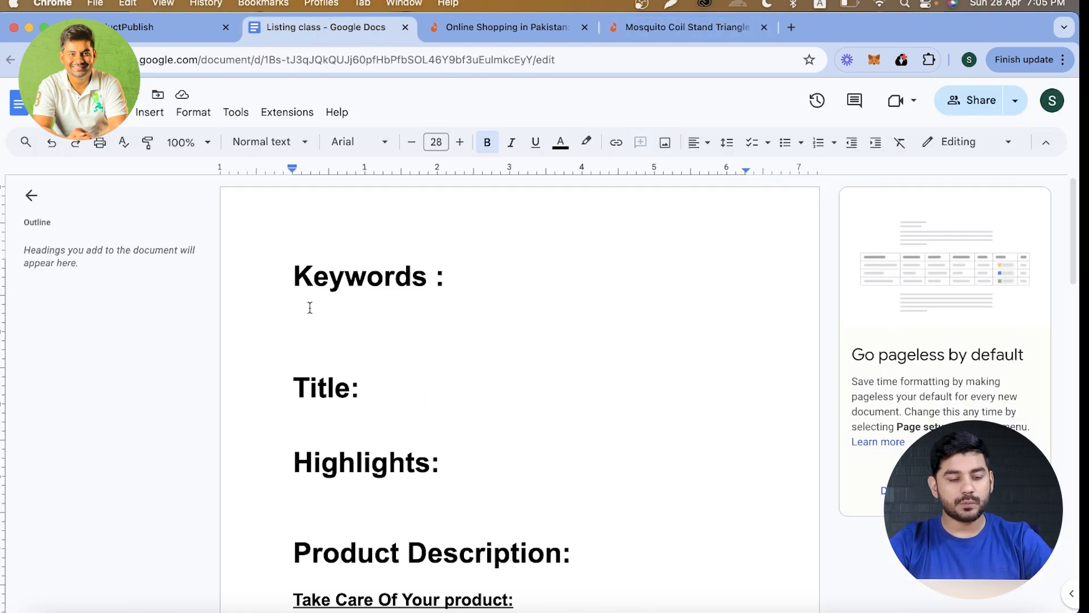
pyautogui.write('Almost ')
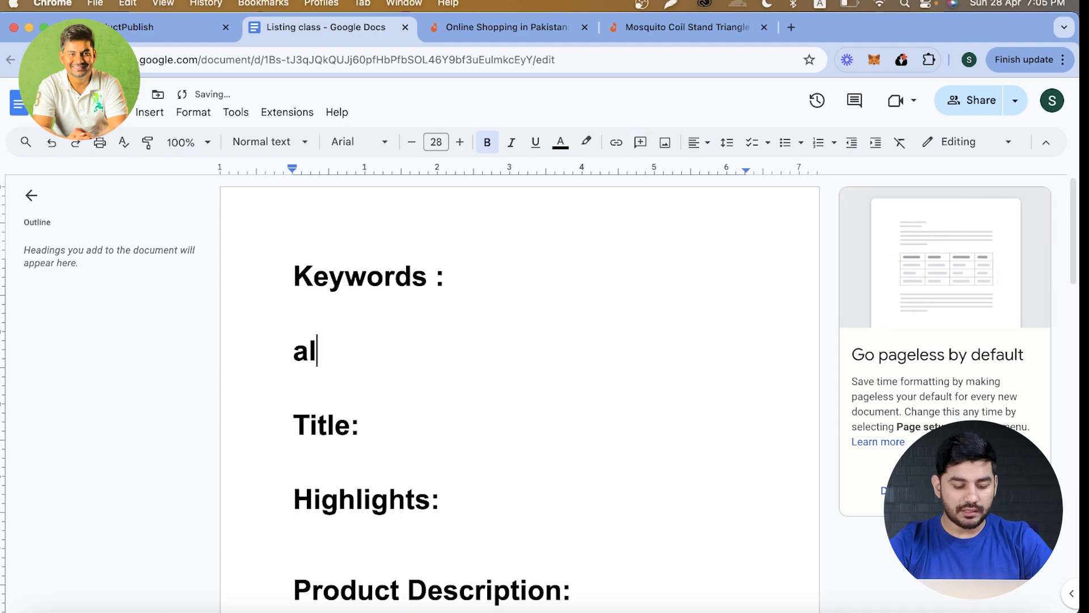
pyautogui.write('20')
pyautogui.press('BackSpace')
pyautogui.write('+')
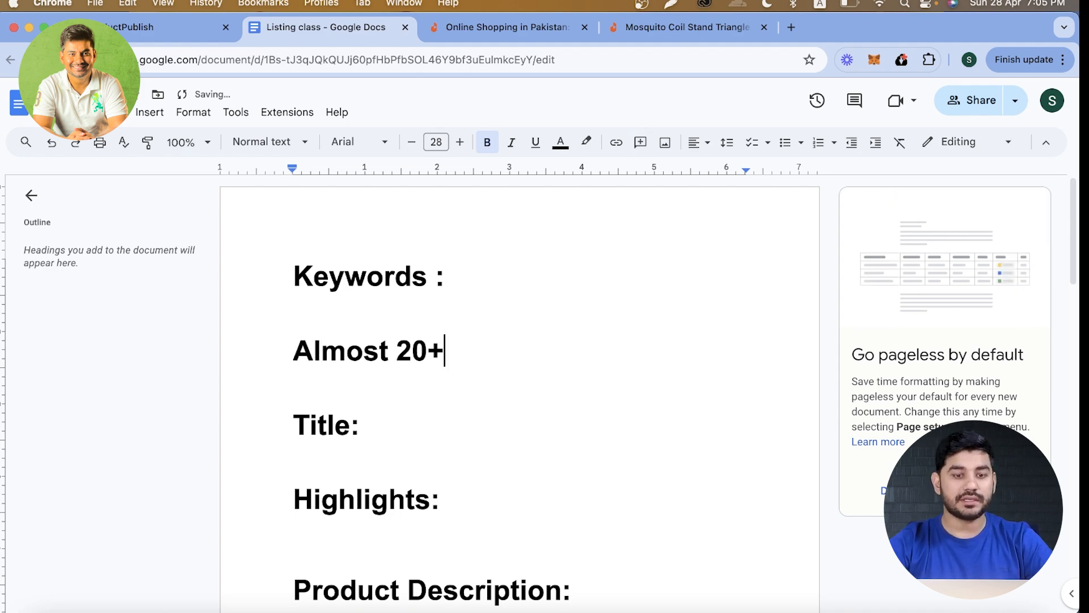
# Step: Add the keyword types "Short tail" and "Long tail" on separate lines below "Almost 20+"
pyautogui.press('Return')
pyautogui.write('short tail')
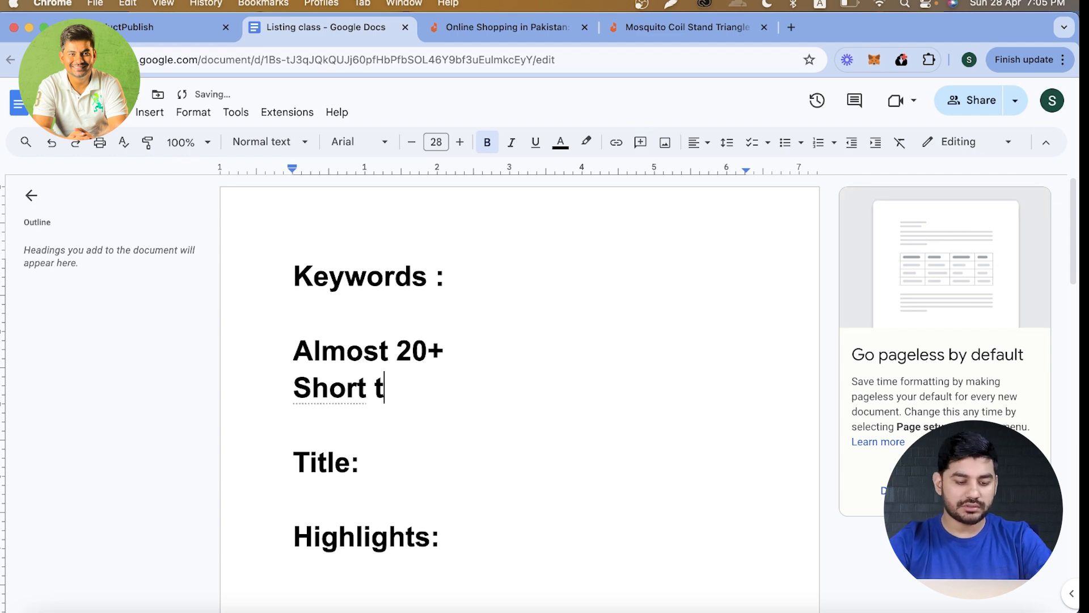
pyautogui.press('Return')
pyautogui.write('long ')
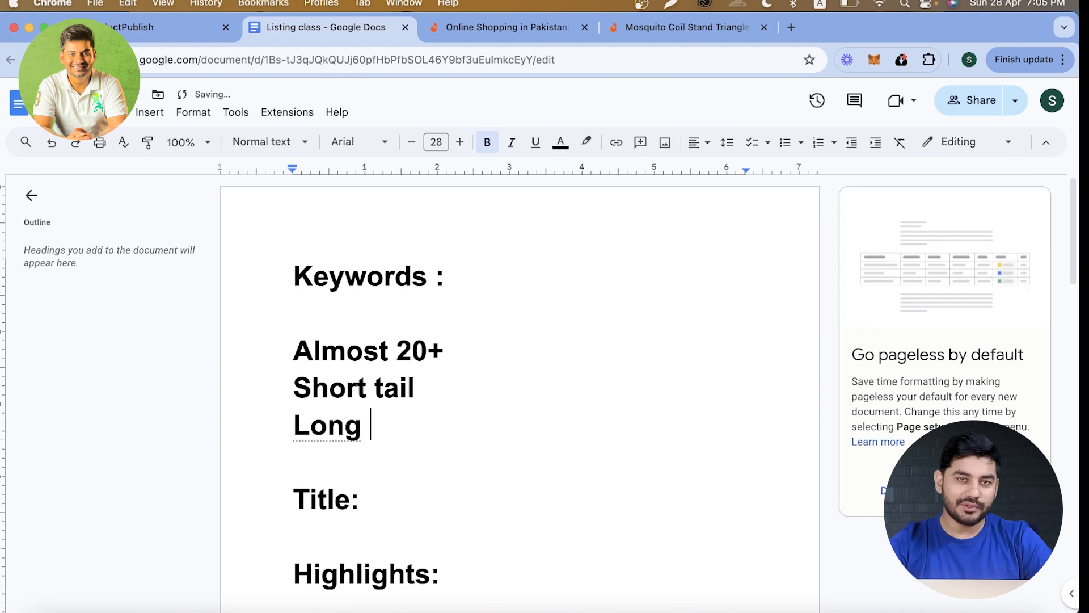
pyautogui.write('tail')
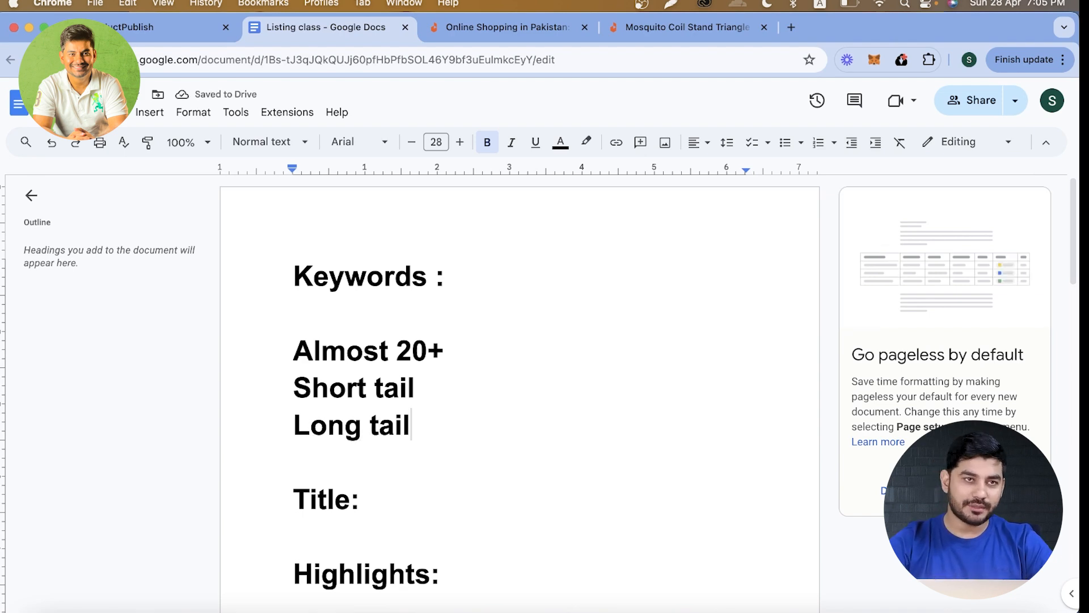
# Step: Check the character limit of the English product name in the Daraz product form, and return to the Listing class document
pyautogui.doubleClick(387, 528)
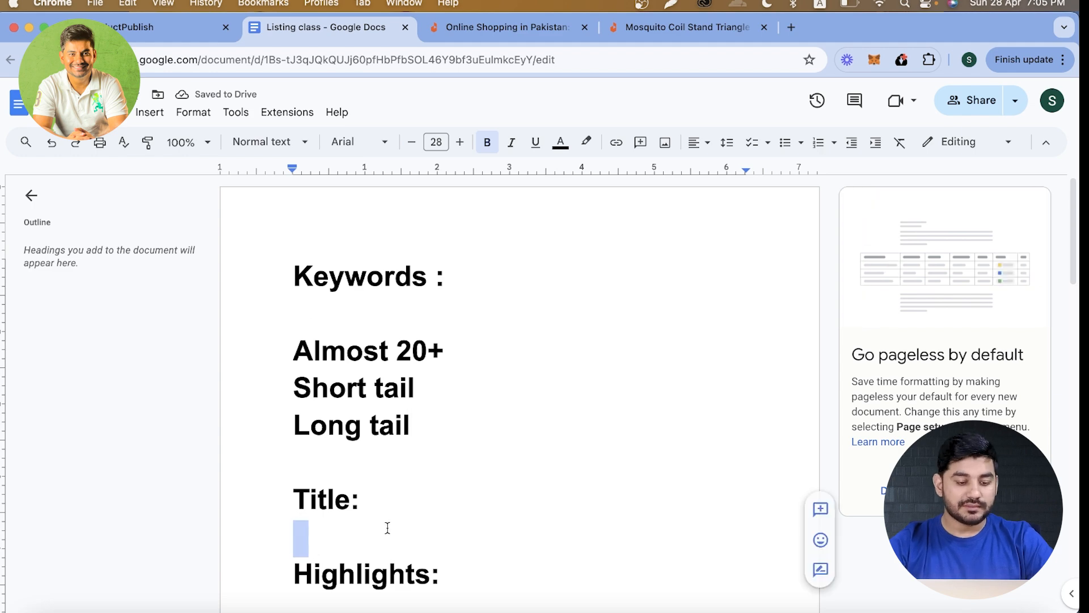
pyautogui.scroll(-1, 387, 528)
pyautogui.click(376, 452)
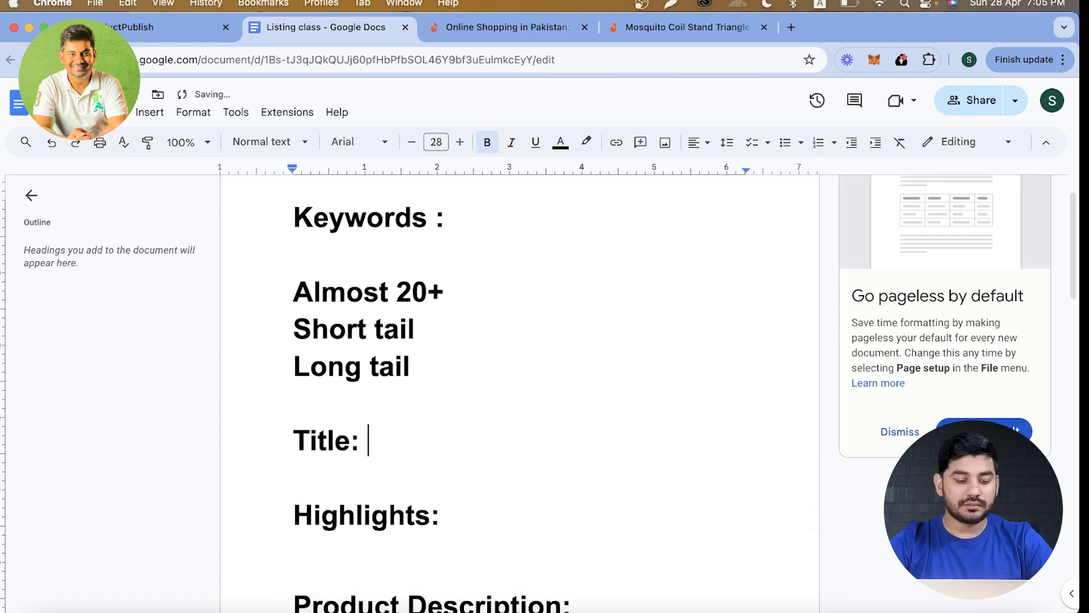
pyautogui.click(138, 28)
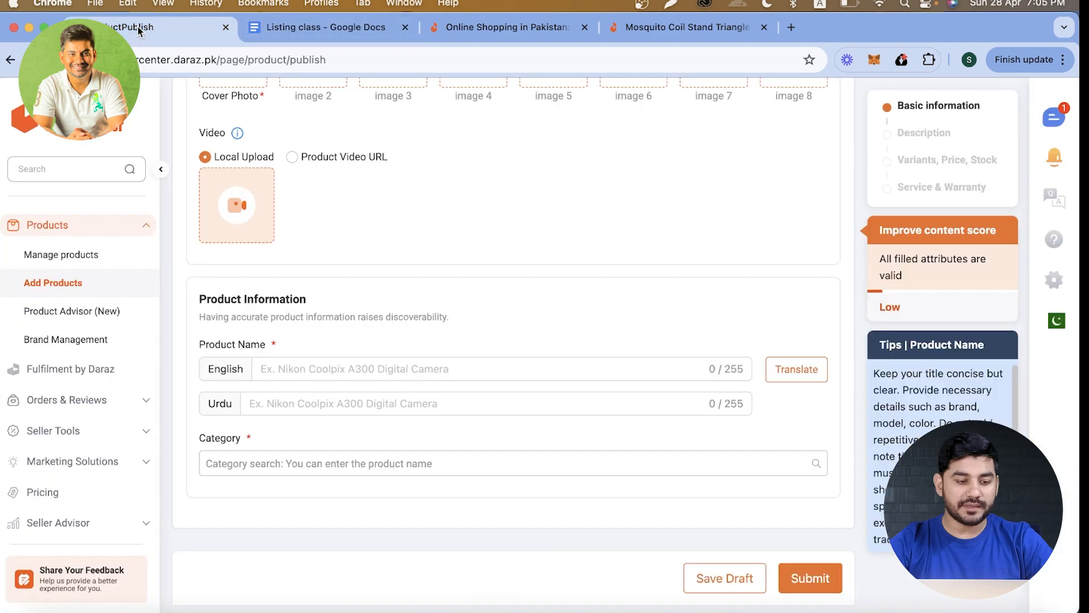
pyautogui.click(339, 364)
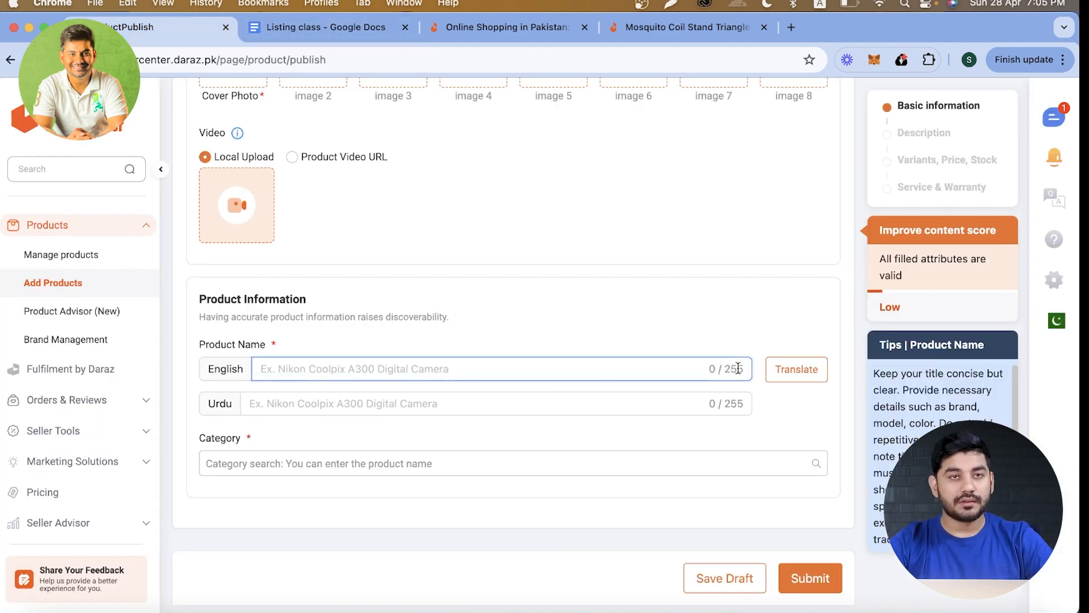
pyautogui.click(282, 33)
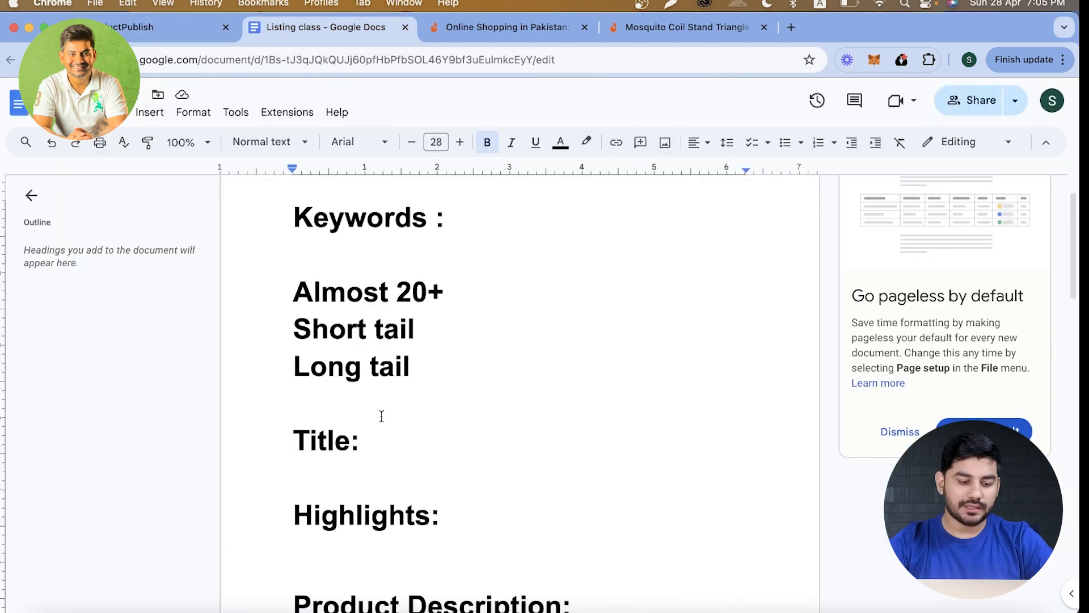
# Step: Add the note "240- 255 words including keywords" beside the Title heading, with a blank line before Highlights
pyautogui.write('240 255')
pyautogui.click(415, 440)
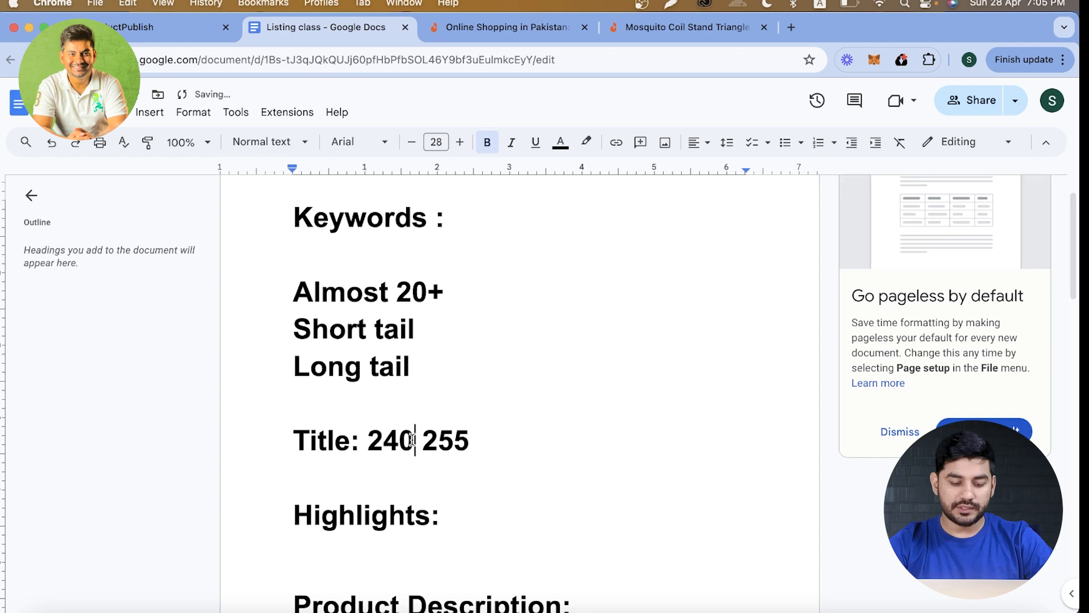
pyautogui.write('-')
pyautogui.moveTo(480, 441); pyautogui.dragTo(501, 430)
pyautogui.write('wor')
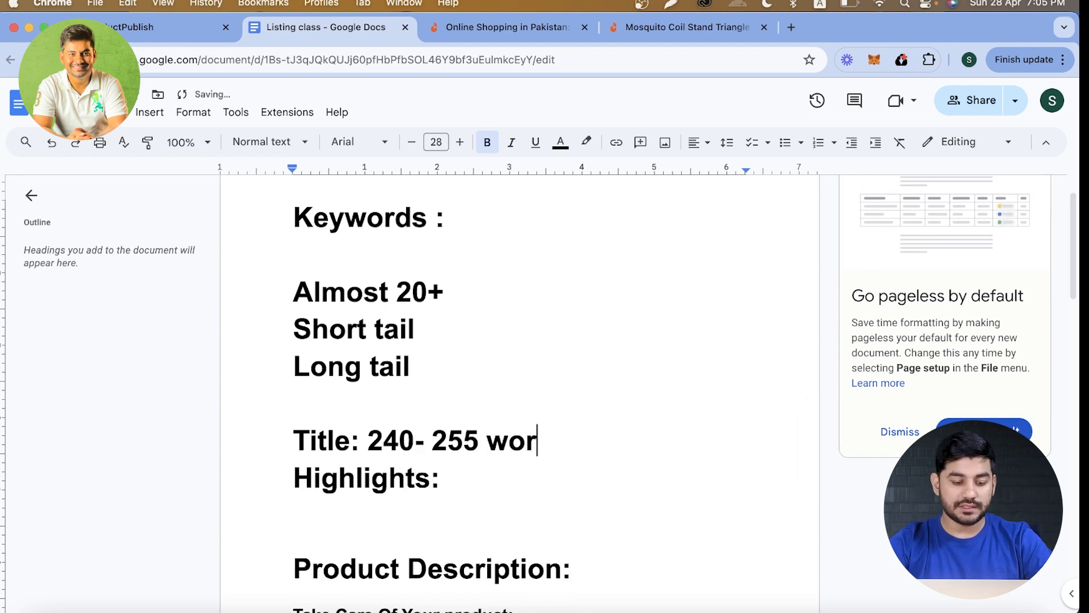
pyautogui.write('ds in')
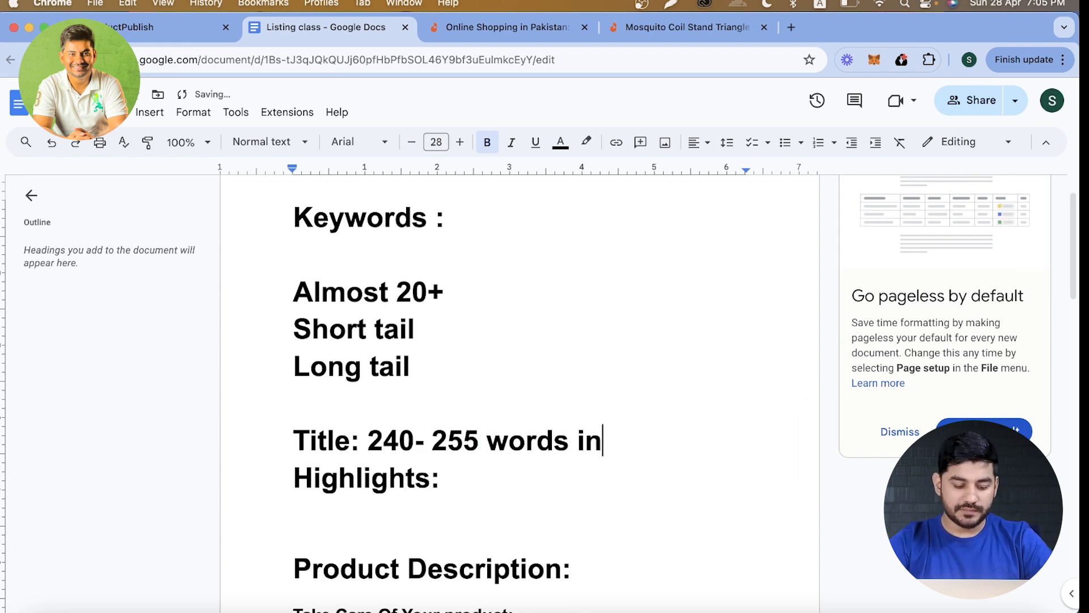
pyautogui.write('culding ke')
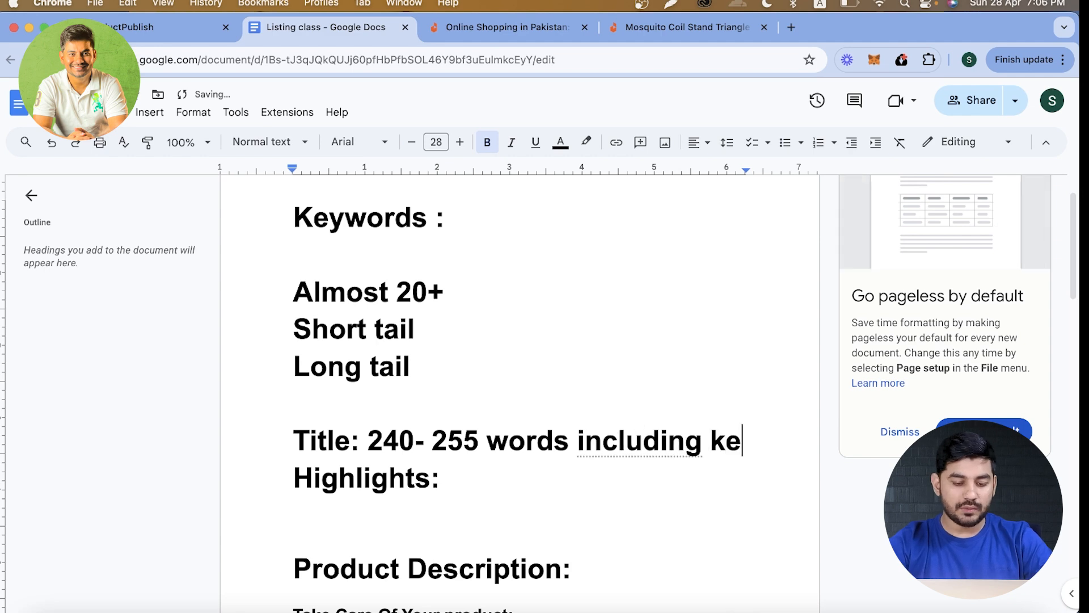
pyautogui.write('ywords')
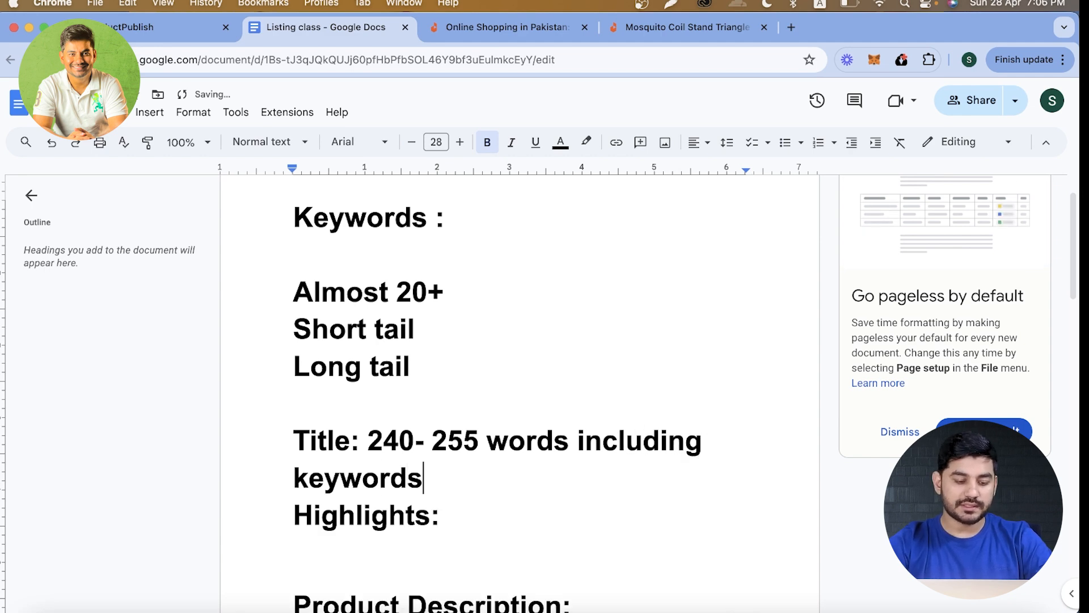
pyautogui.press('Return')
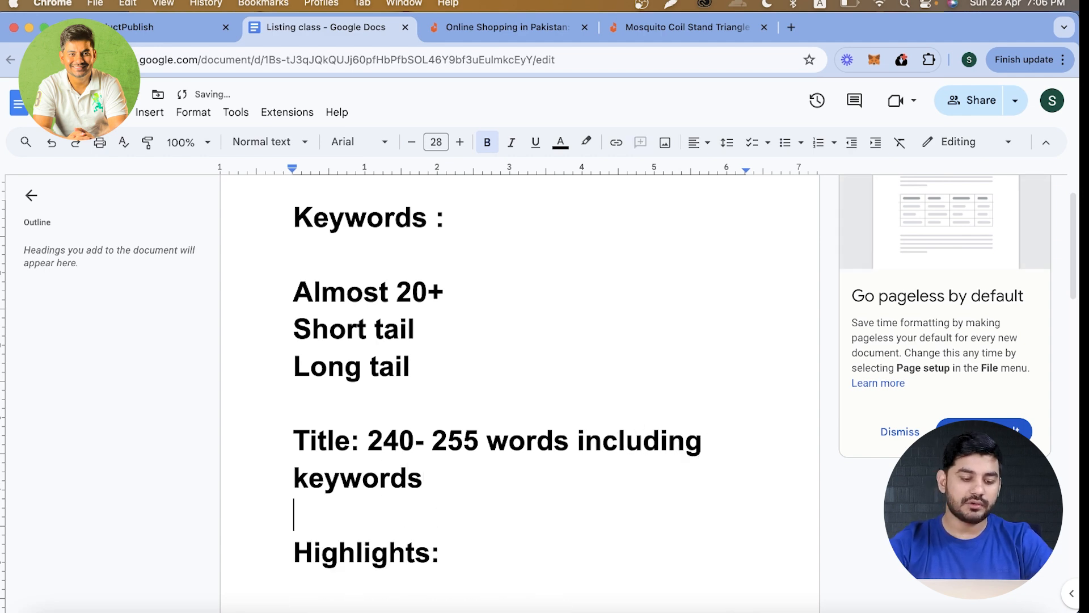
# Step: Add the note "6 or more then" under the Highlights heading, separated from it by a blank line
pyautogui.scroll(-3, 464, 401)
pyautogui.doubleClick(461, 424)
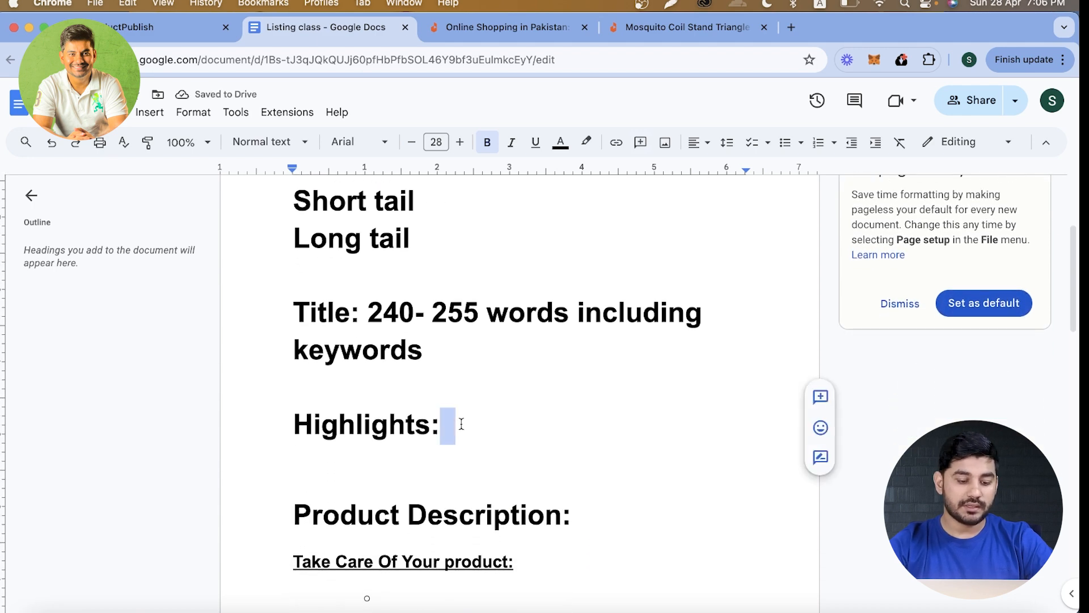
pyautogui.click(461, 424)
pyautogui.press('Return')
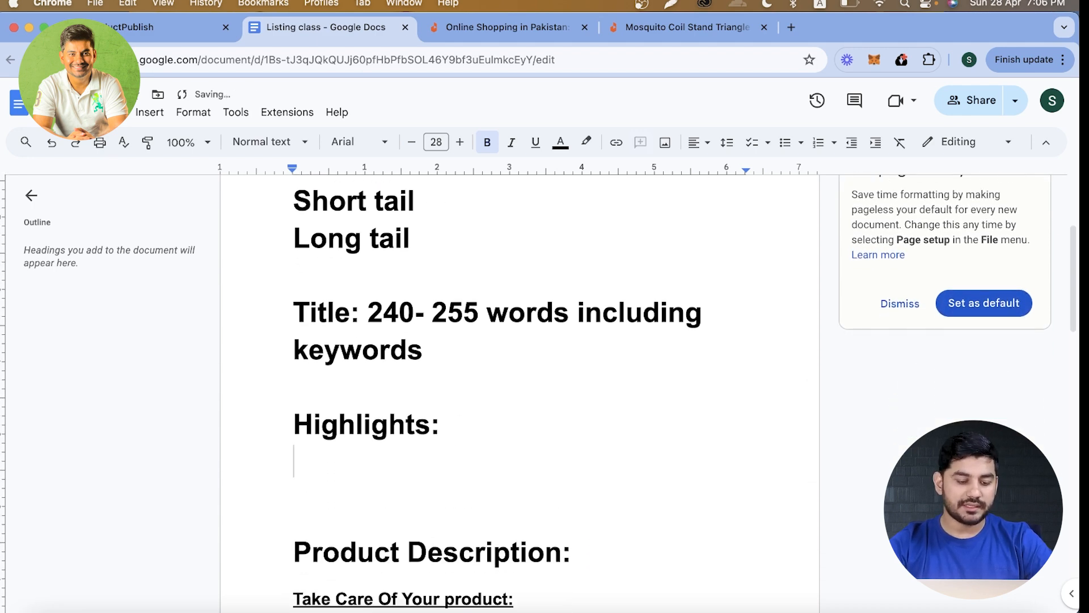
pyautogui.press('Return')
pyautogui.write('6 ')
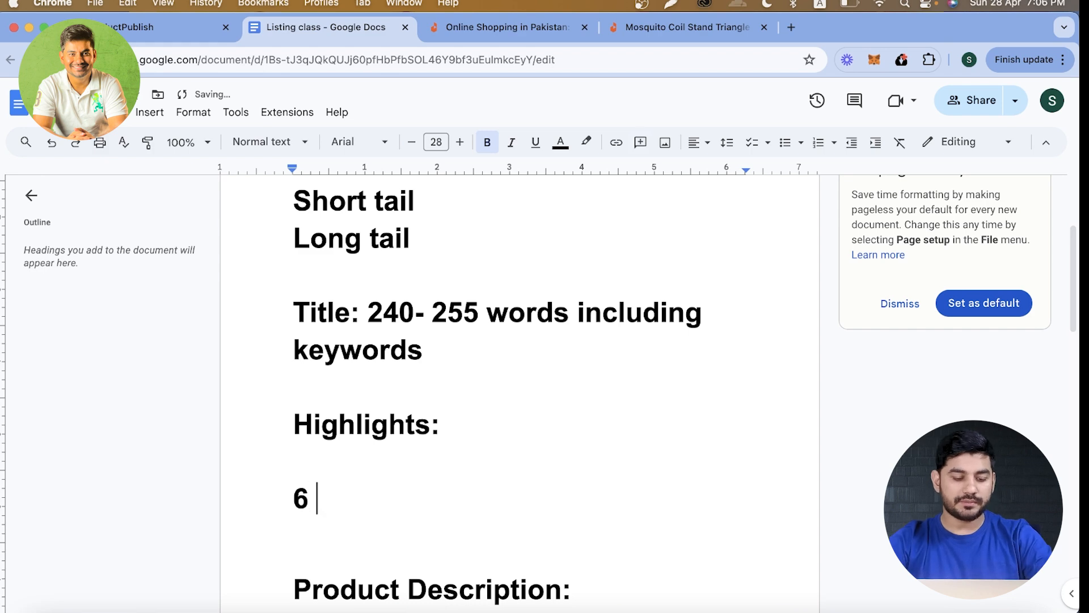
pyautogui.write('or more')
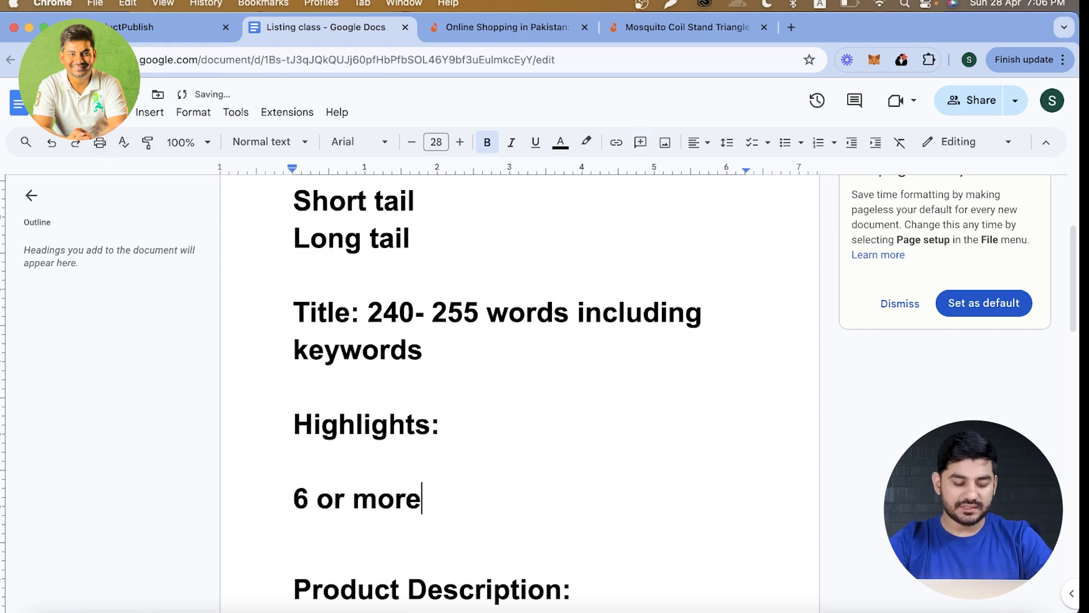
pyautogui.write(' then')
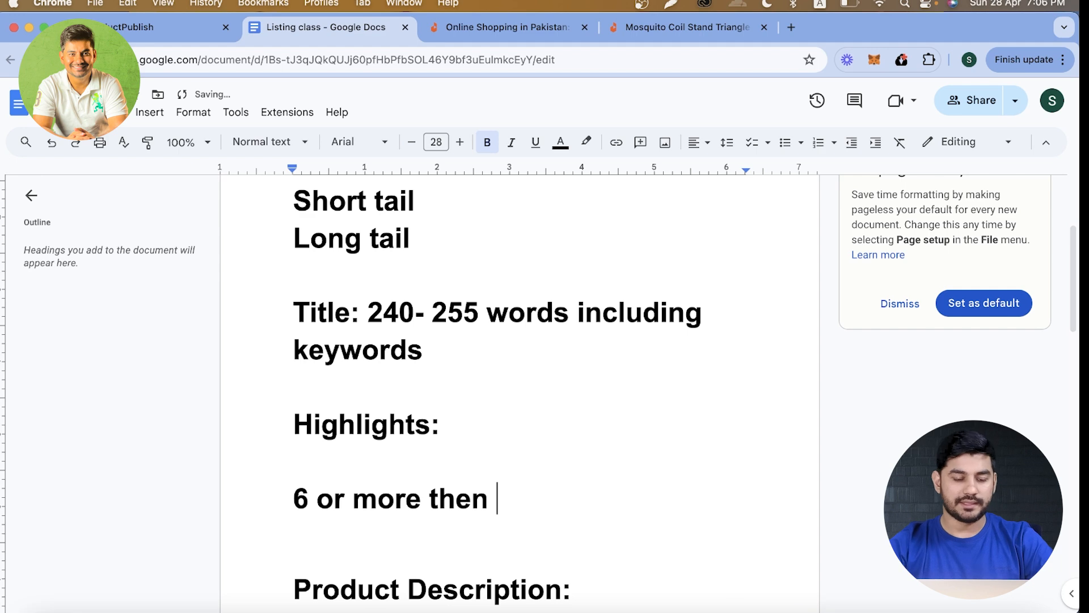
# Step: Add the note "500 words" under the Product Description heading, above "Take Care Of Your product"
pyautogui.scroll(-3, 520, 391)
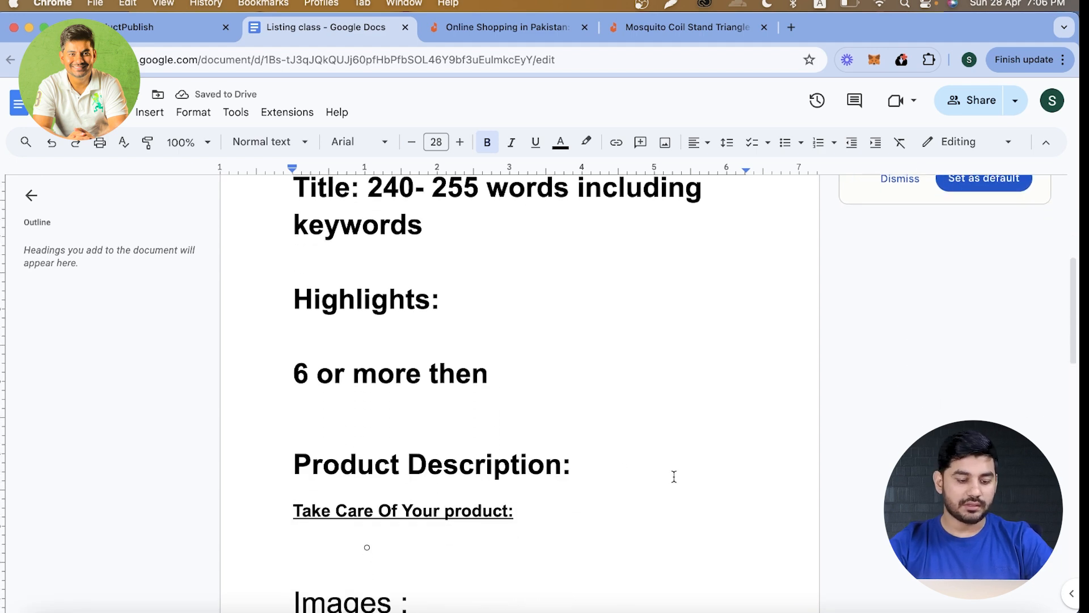
pyautogui.click(608, 465)
pyautogui.press('Return')
pyautogui.press('Return')
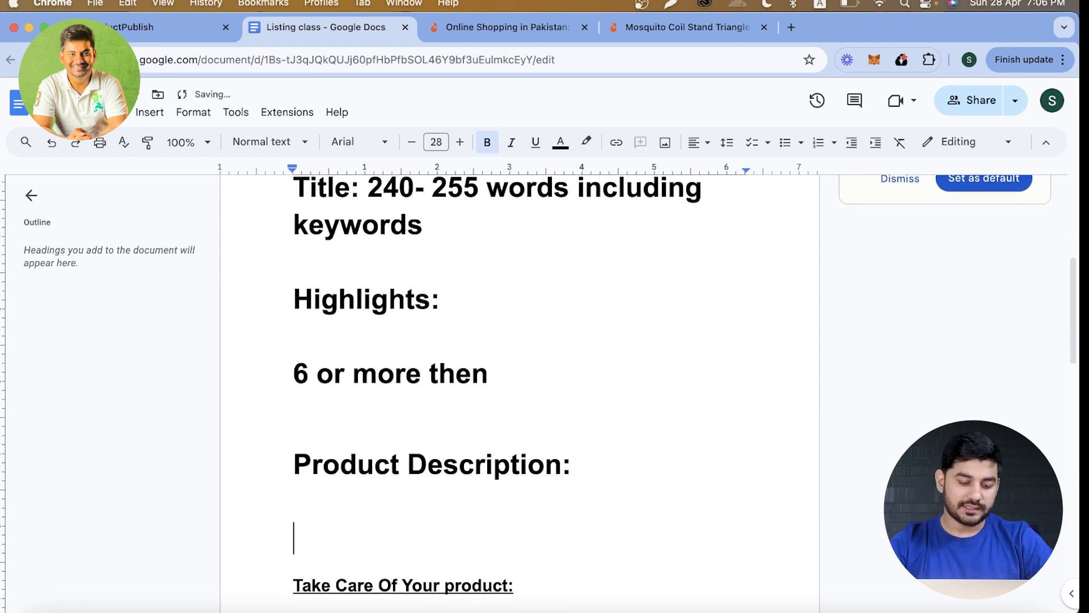
pyautogui.scroll(-2, 331, 372)
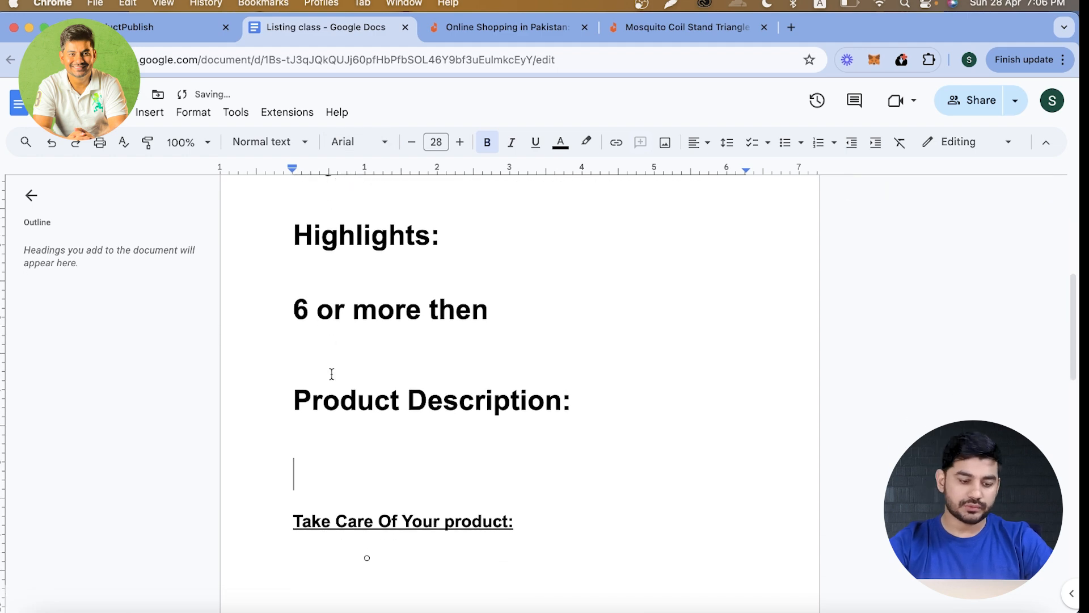
pyautogui.scroll(-1, 329, 451)
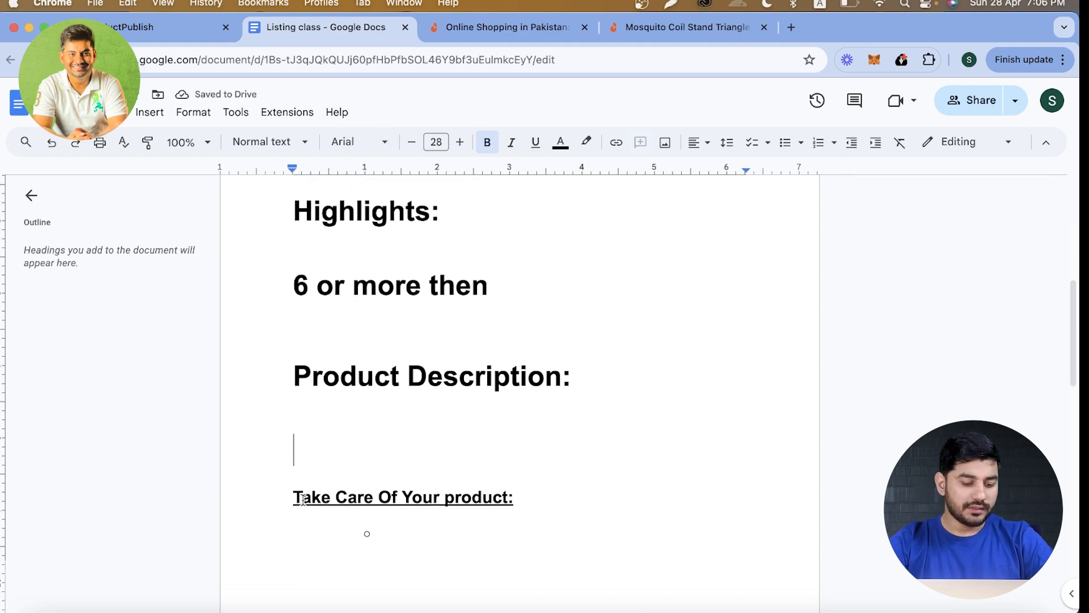
pyautogui.scroll(-2, 307, 494)
pyautogui.scroll(-1, 303, 499)
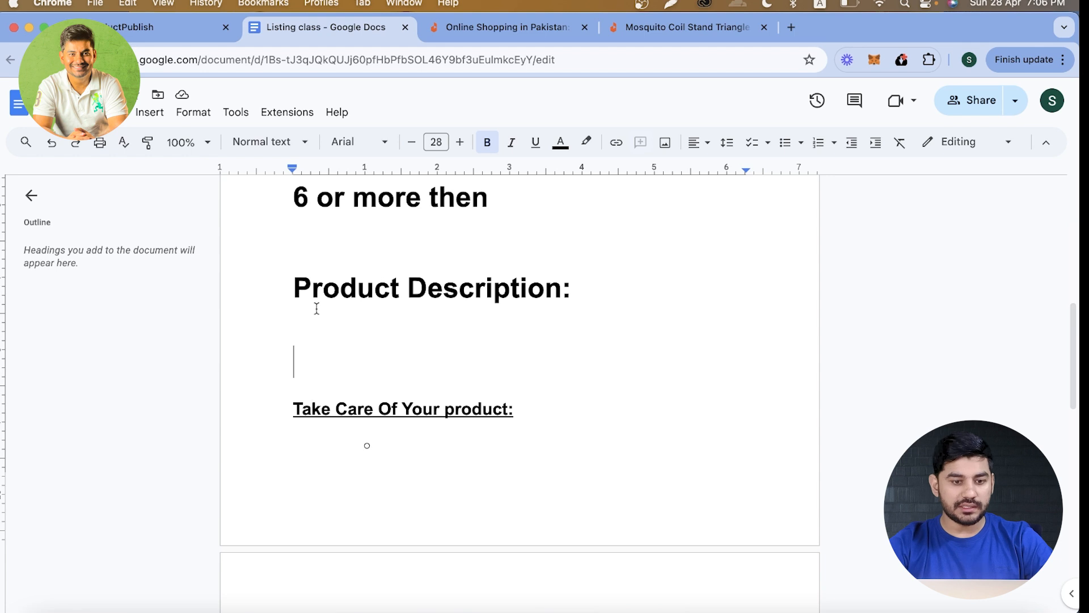
pyautogui.write('50')
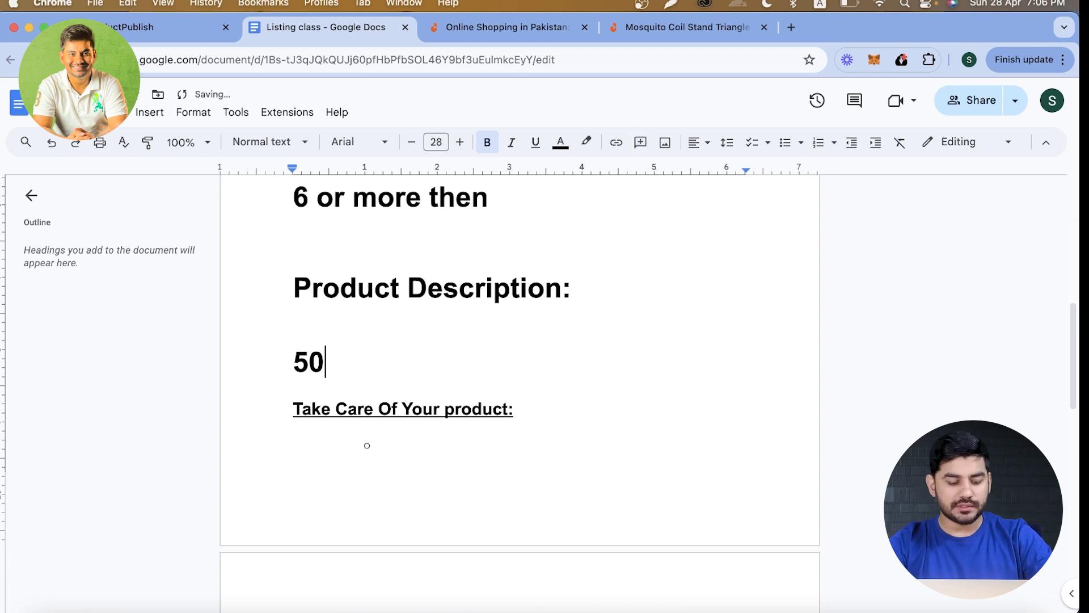
pyautogui.write('0 worss')
pyautogui.press('BackSpace')
pyautogui.write('ds')
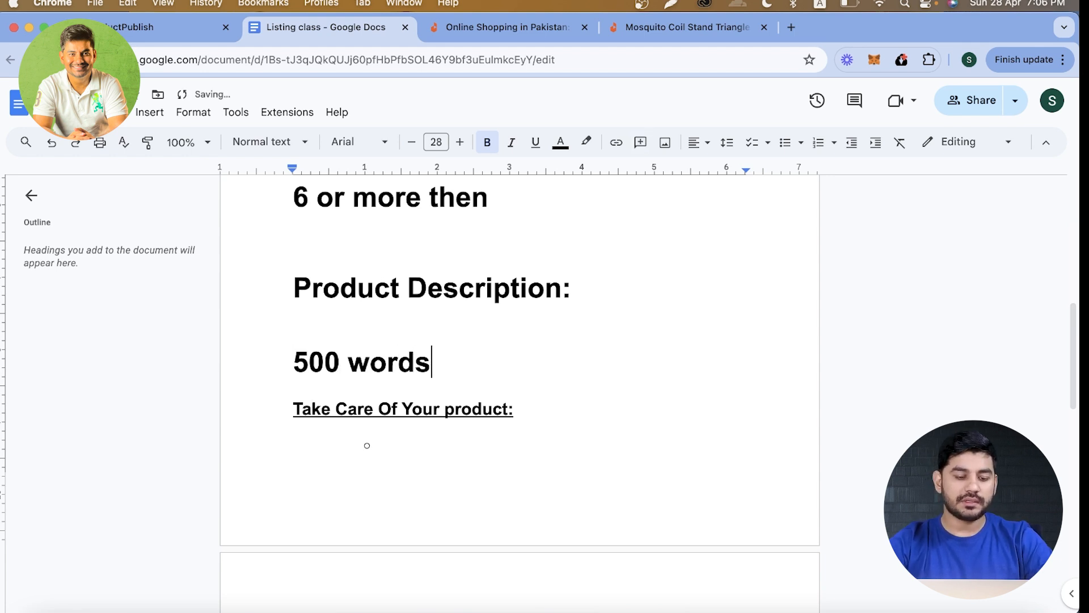
# Step: Review the Images, Videos, Images in description and FQA requirements at the end of the document
pyautogui.scroll(-2, 364, 449)
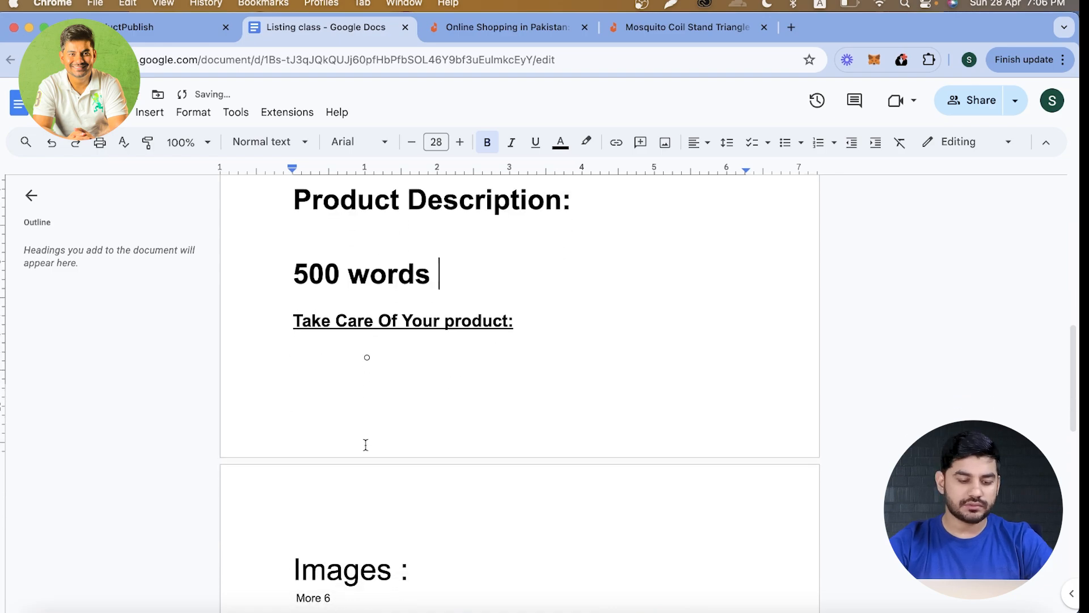
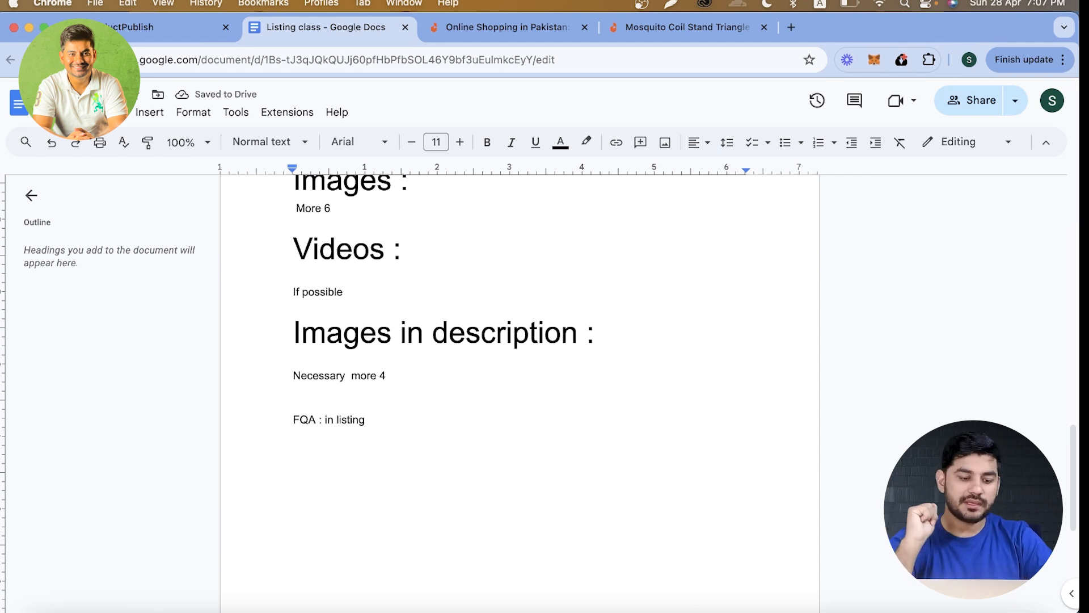
pyautogui.scroll(-3, 370, 359)
pyautogui.click(368, 343)
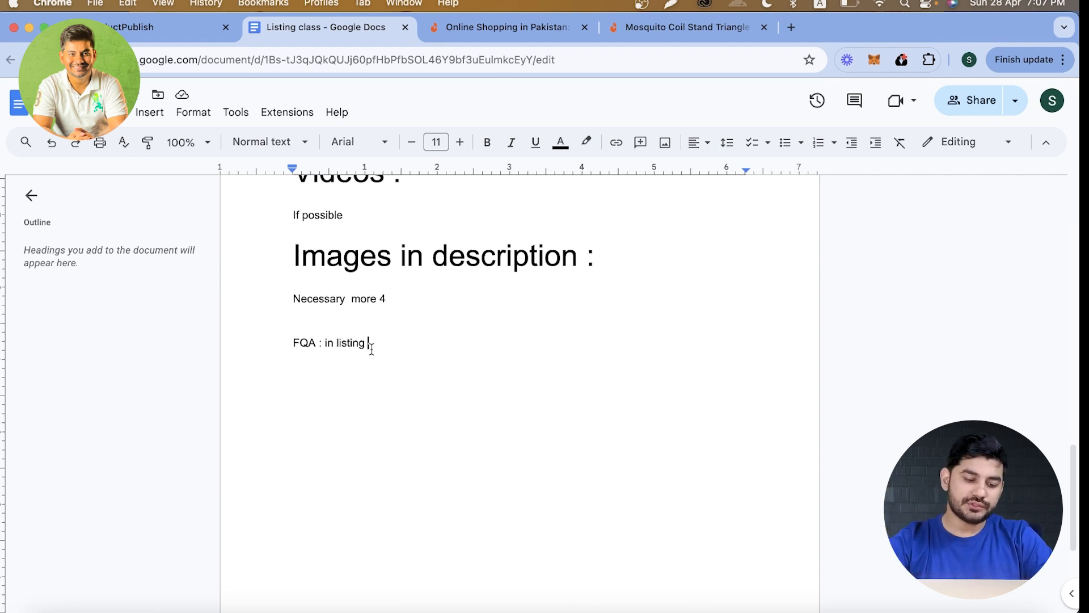
pyautogui.write(':')
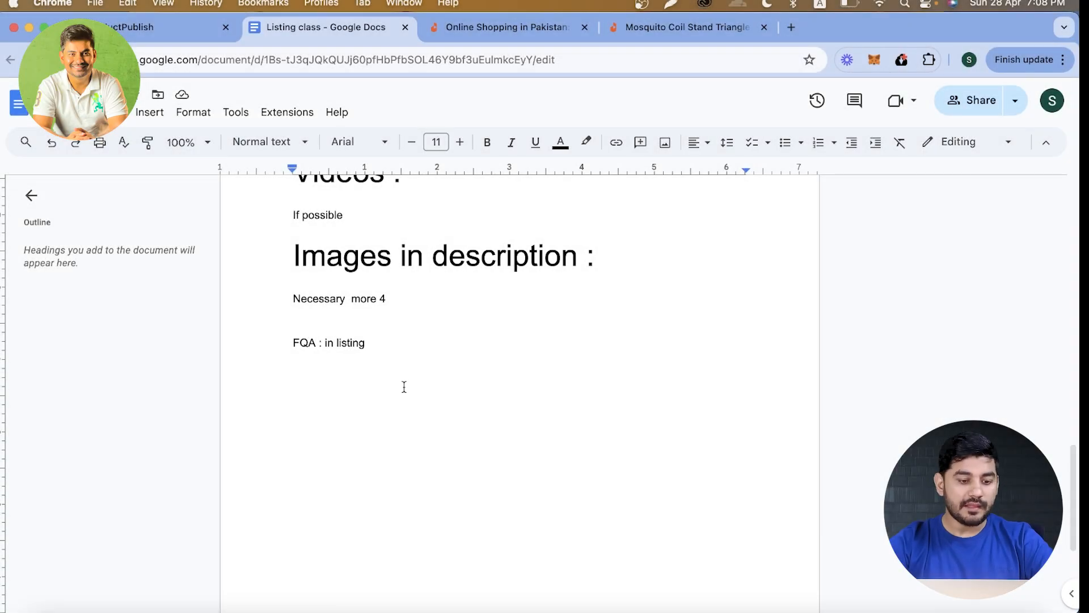
# Step: Delete the "Almost 20+", "Short tail" and "Long tail" lines under the Keywords heading and start an empty line there
pyautogui.scroll(15, 404, 387)
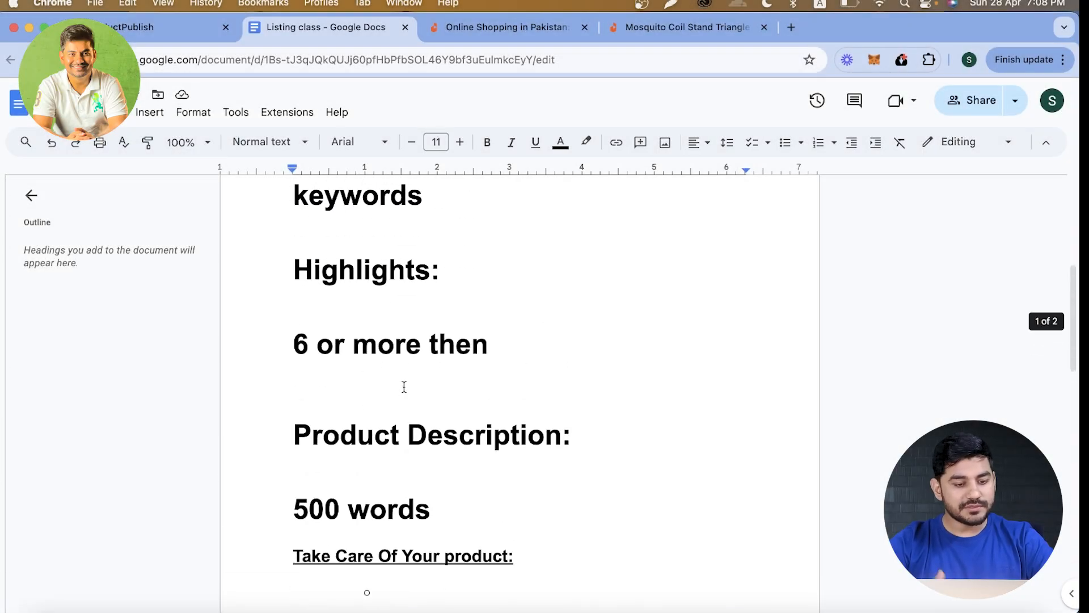
pyautogui.scroll(3, 387, 290)
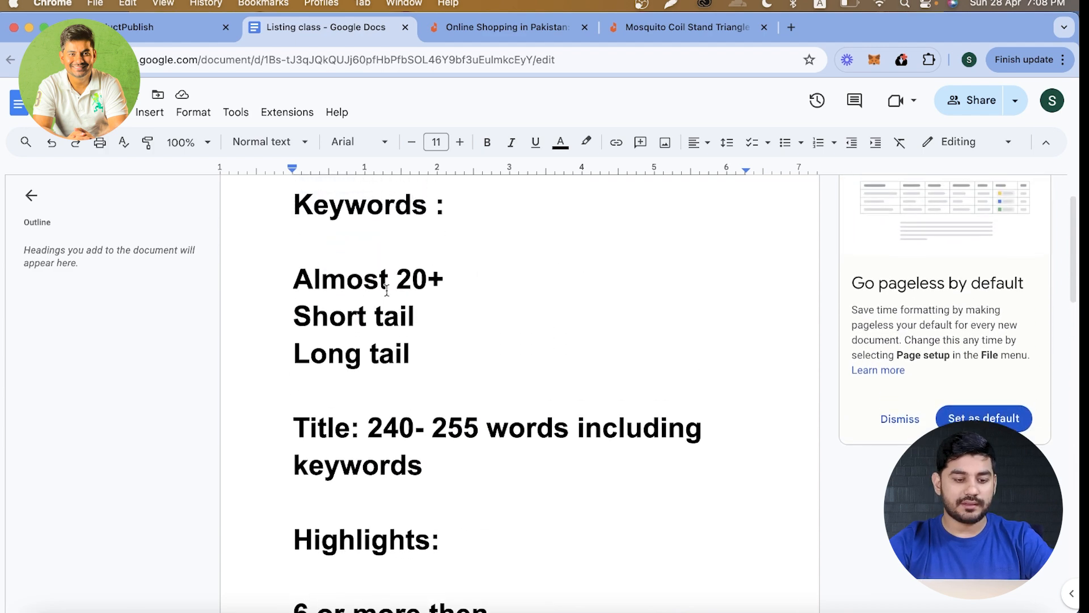
pyautogui.scroll(1, 277, 268)
pyautogui.moveTo(288, 303); pyautogui.dragTo(411, 384)
pyautogui.press('BackSpace')
pyautogui.press('BackSpace')
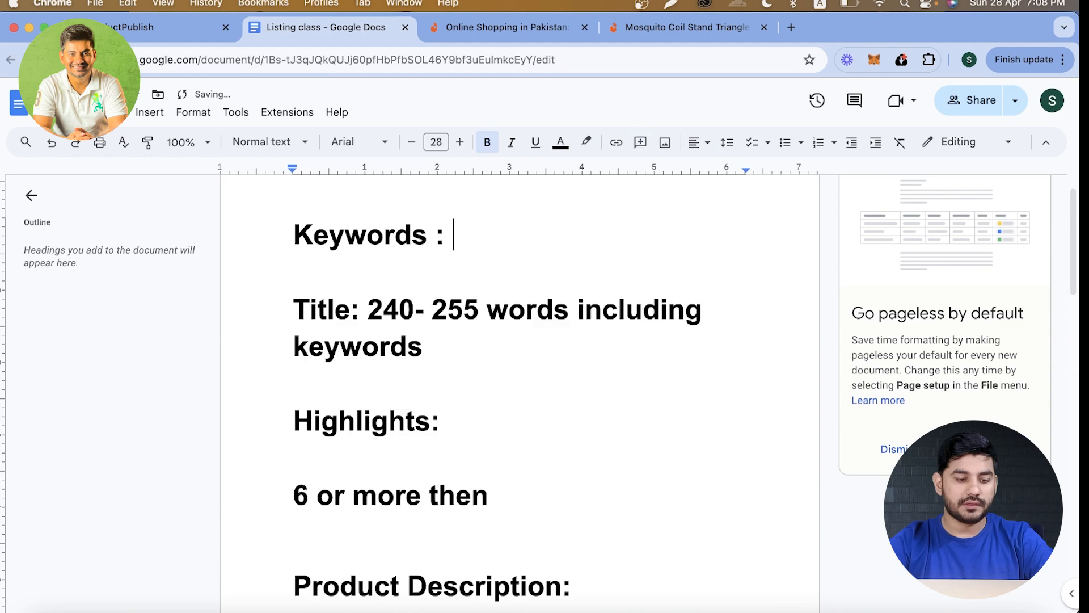
pyautogui.press('Return')
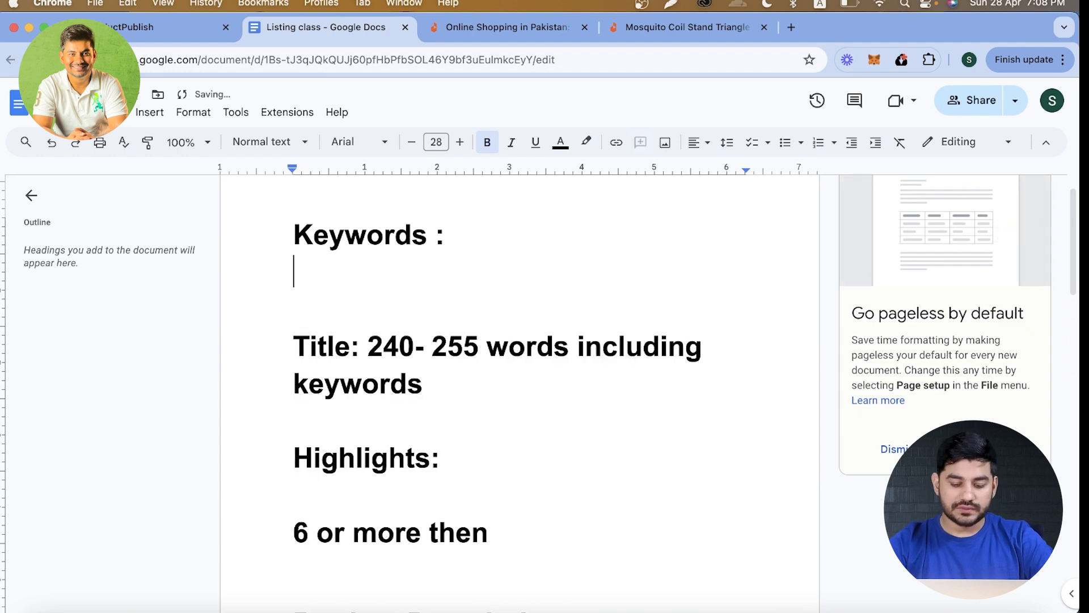
# Step: Switch to the Daraz home page and clear its search history
pyautogui.click(501, 28)
pyautogui.click(381, 104)
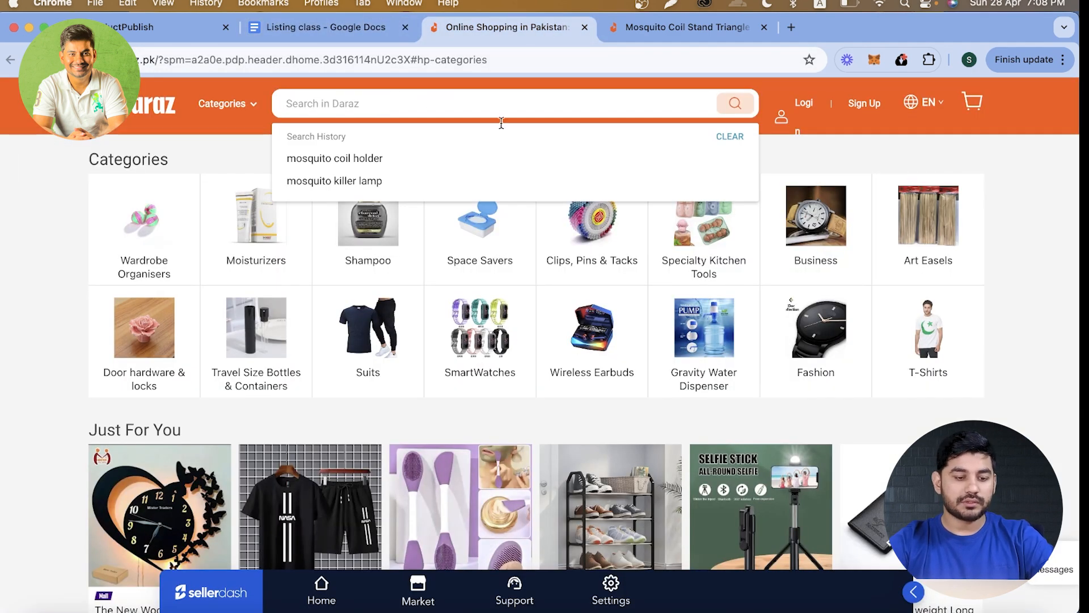
pyautogui.click(725, 139)
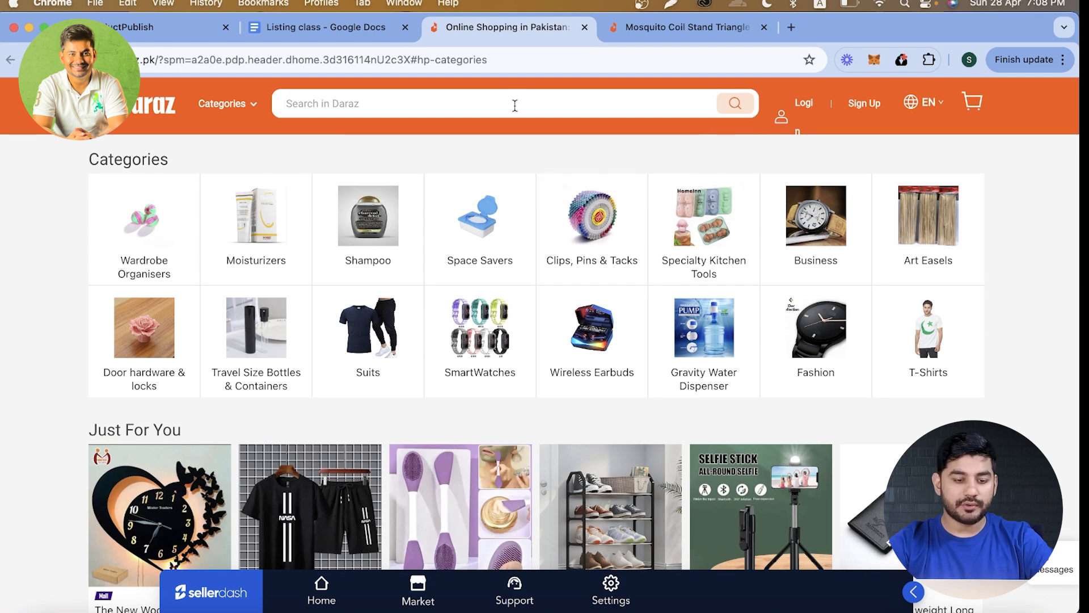
# Step: Copy "Mosquito" from the coil stand's product title and enter "Mosquito coil" in the Daraz home page search to list keyword suggestions
pyautogui.click(654, 24)
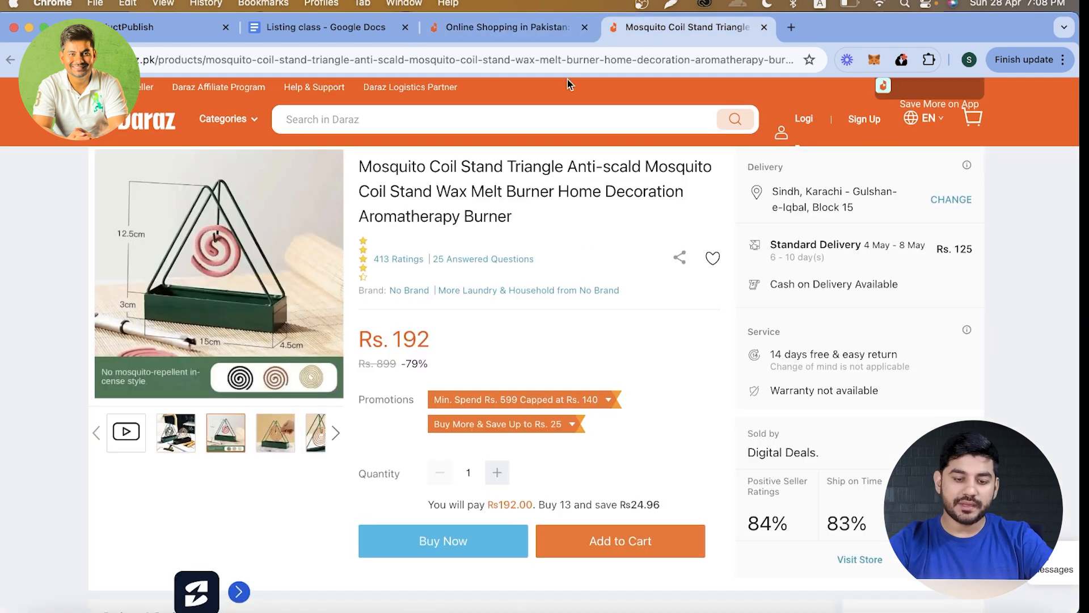
pyautogui.doubleClick(373, 166)
pyautogui.press('super+c')
pyautogui.click(479, 29)
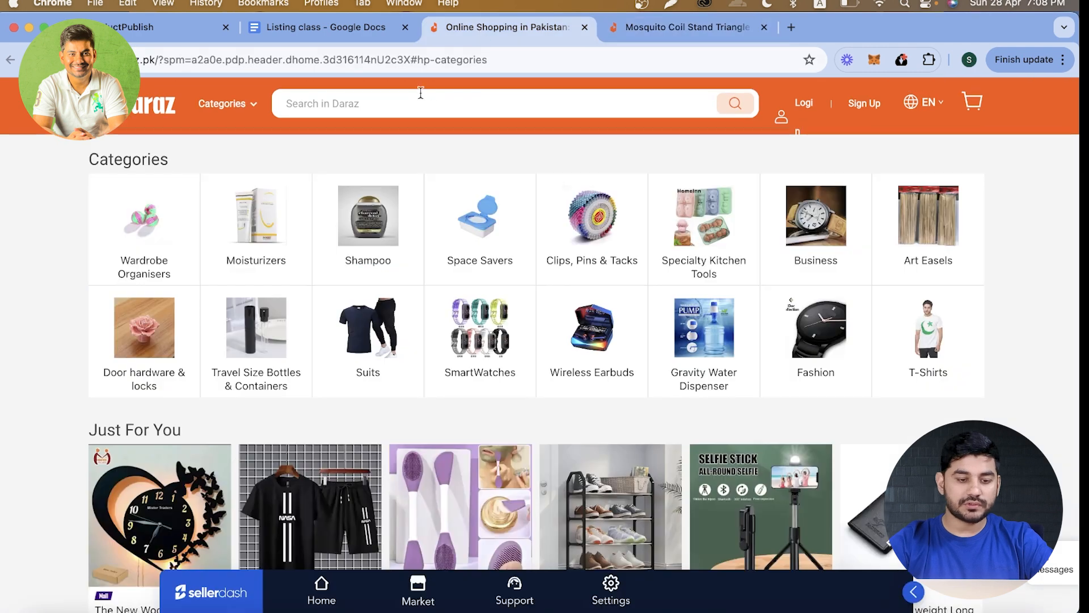
pyautogui.press('super+v')
pyautogui.write('co')
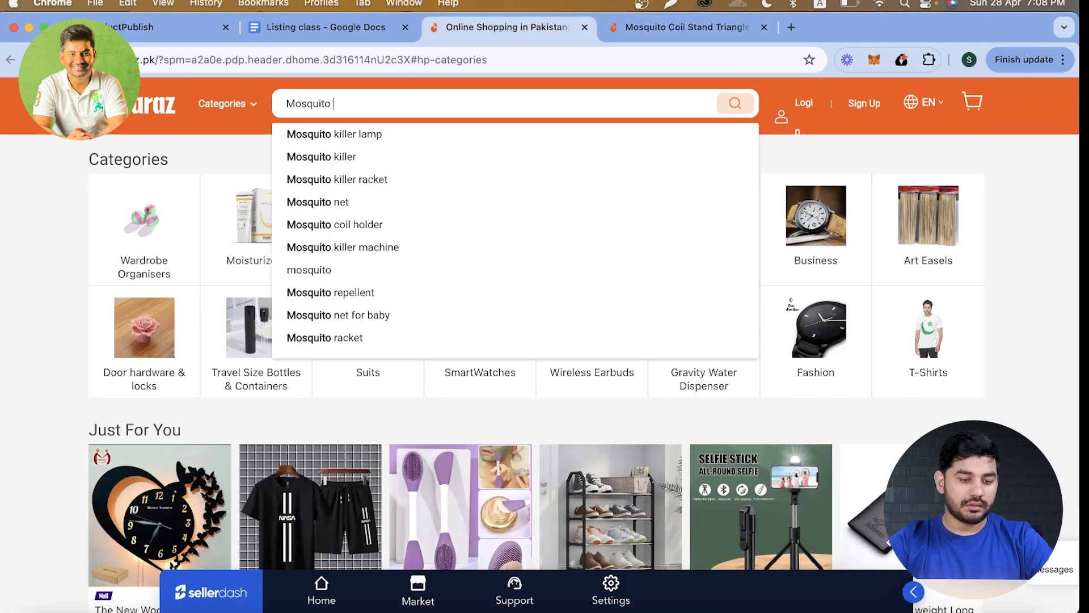
pyautogui.write('il')
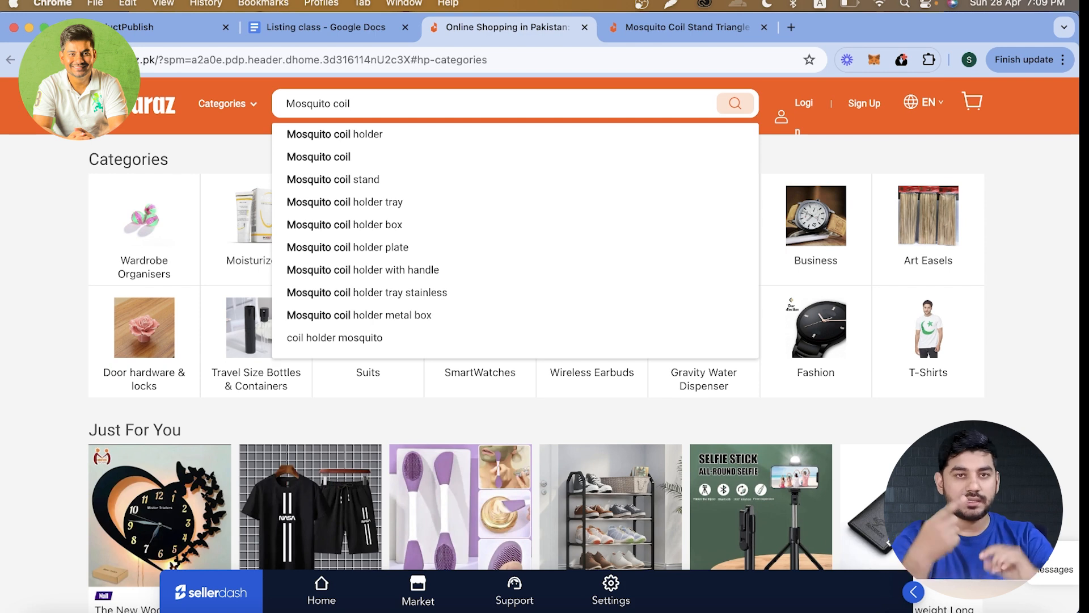
# Step: Open the suggestions "Mosquito coil holder", "Mosquito coil", "Mosquito coil stand" and "Mosquito coil holder tray" in separate new tabs
pyautogui.keyDown('super'); pyautogui.click(373, 135); pyautogui.keyUp('super')
pyautogui.keyDown('super'); pyautogui.click(352, 157); pyautogui.keyUp('super')
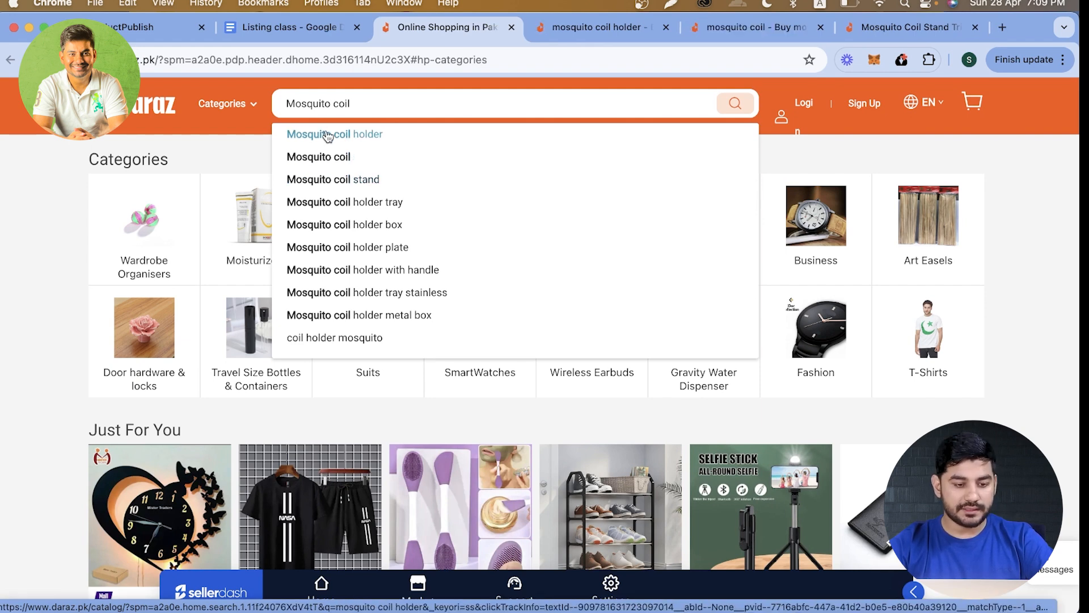
pyautogui.keyDown('super'); pyautogui.click(338, 187); pyautogui.keyUp('super')
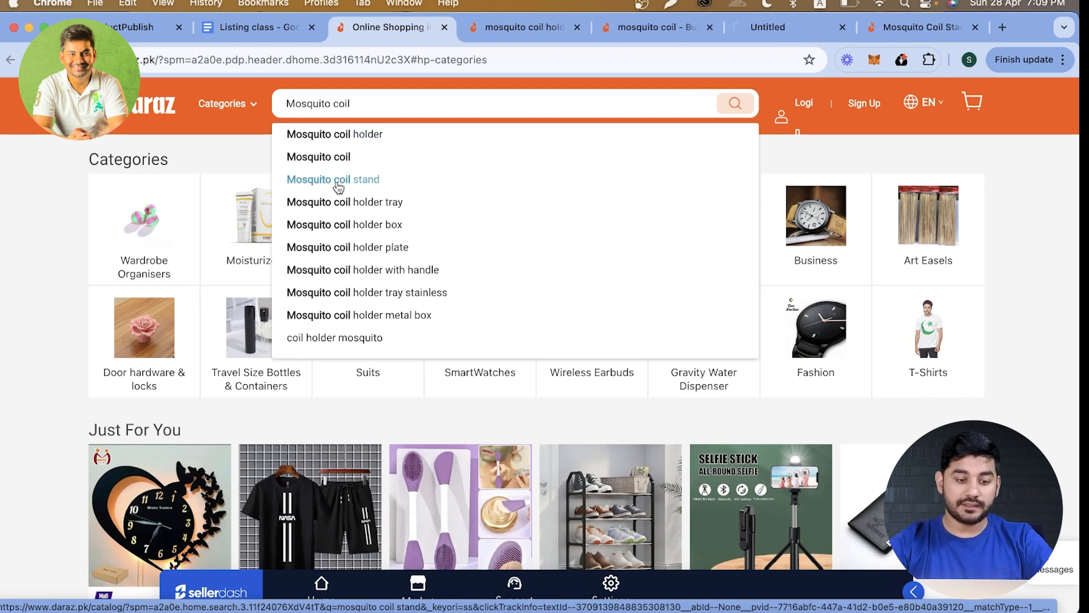
pyautogui.keyDown('super'); pyautogui.click(344, 208); pyautogui.keyUp('super')
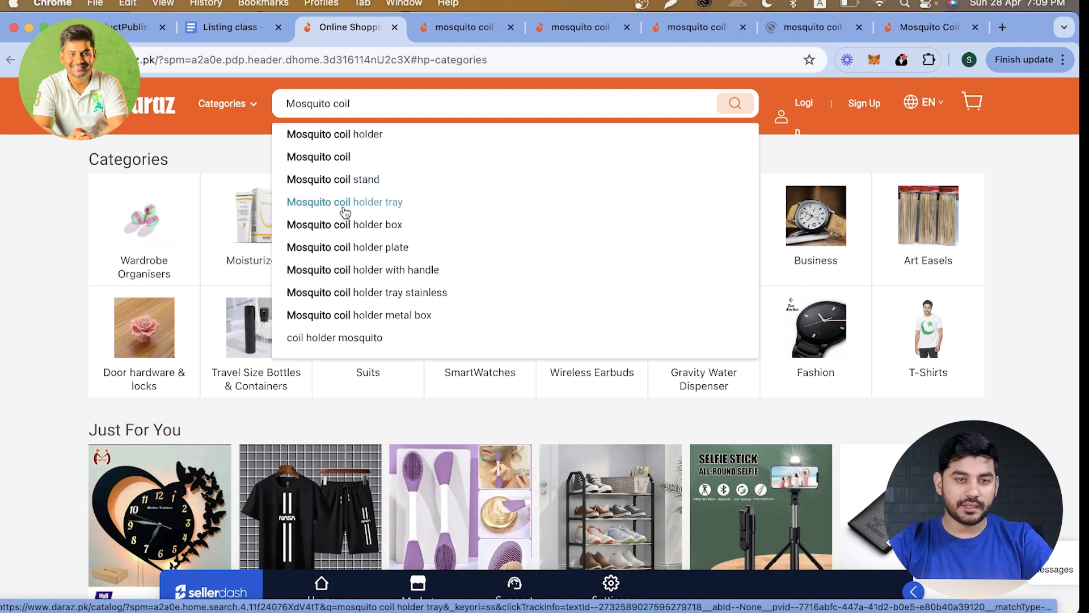
# Step: Open the remaining suggestions, from "Mosquito coil holder box" through "Mosquito coil holder metal box" and "coil holder mosquito", in separate new tabs
pyautogui.keyDown('super'); pyautogui.click(349, 227); pyautogui.keyUp('super')
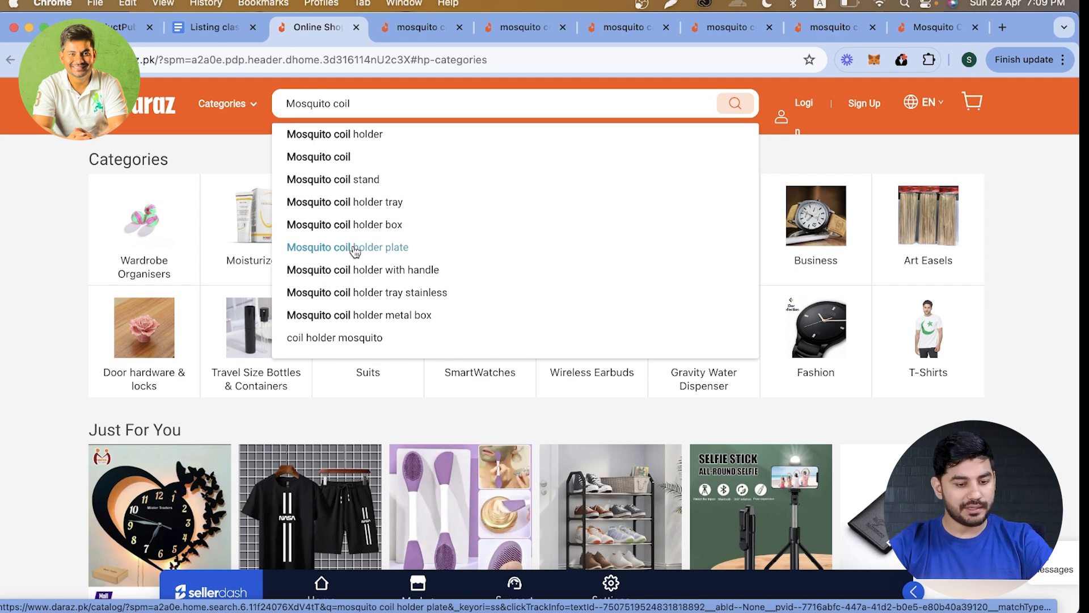
pyautogui.keyDown('super'); pyautogui.click(355, 248); pyautogui.keyUp('super')
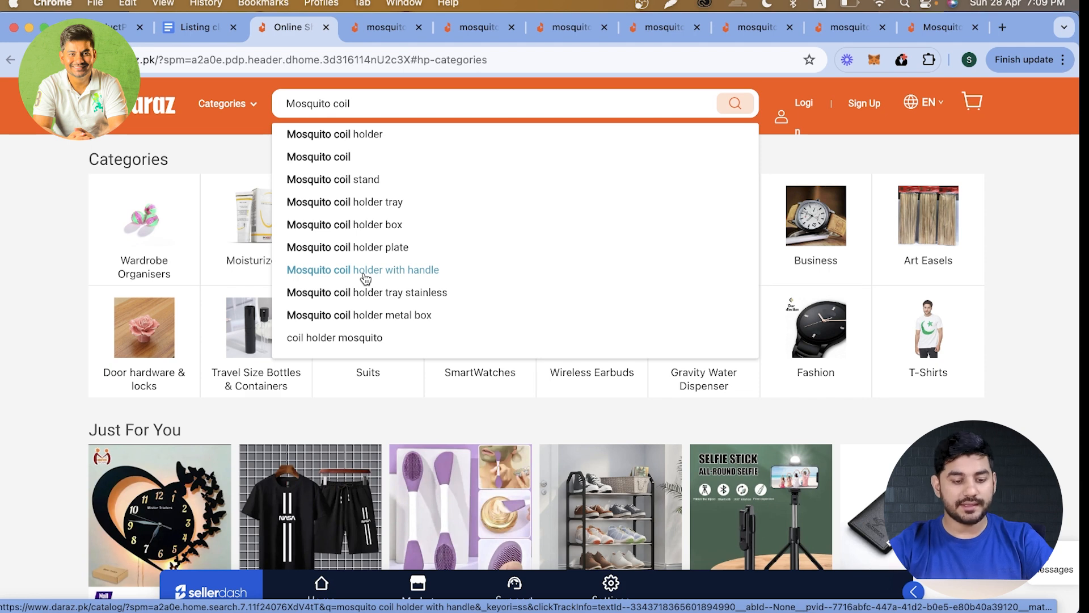
pyautogui.keyDown('super'); pyautogui.click(363, 277); pyautogui.keyUp('super')
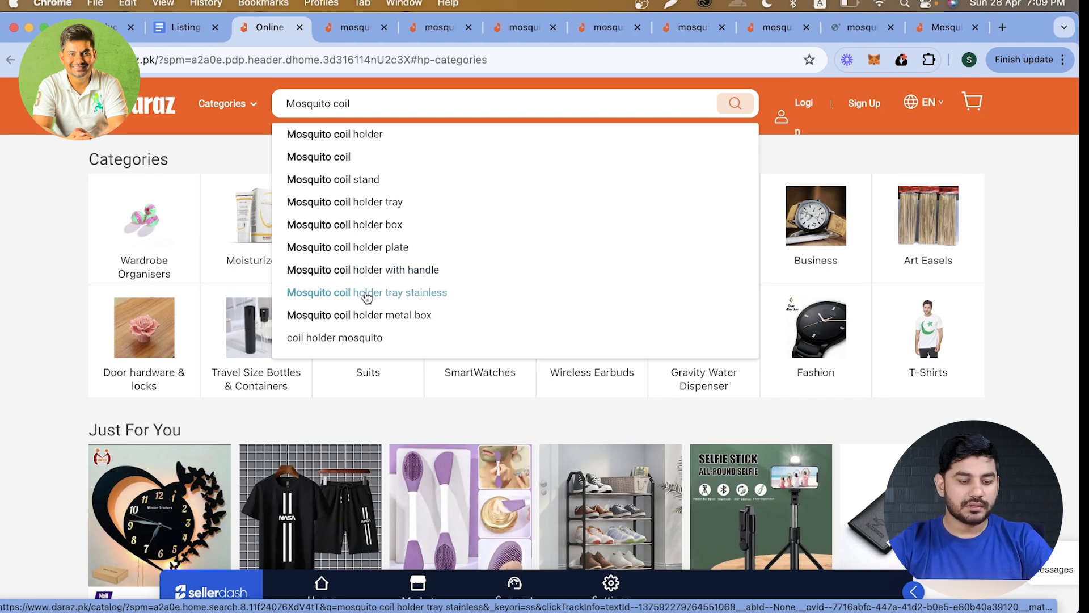
pyautogui.keyDown('super'); pyautogui.click(367, 296); pyautogui.keyUp('super')
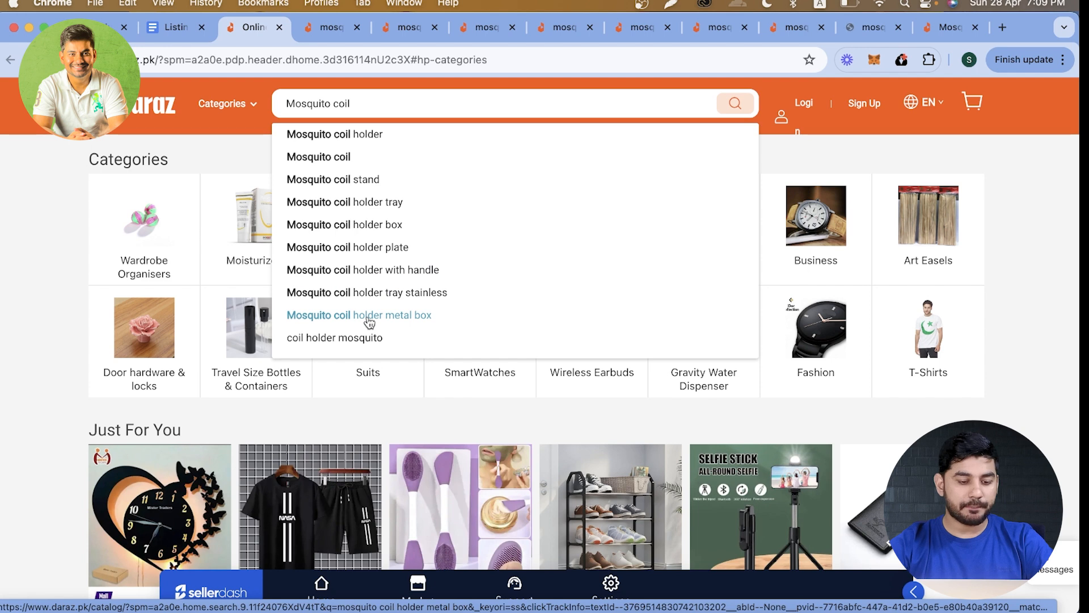
pyautogui.keyDown('super'); pyautogui.click(370, 321); pyautogui.keyUp('super')
pyautogui.keyDown('super'); pyautogui.click(366, 339); pyautogui.keyUp('super')
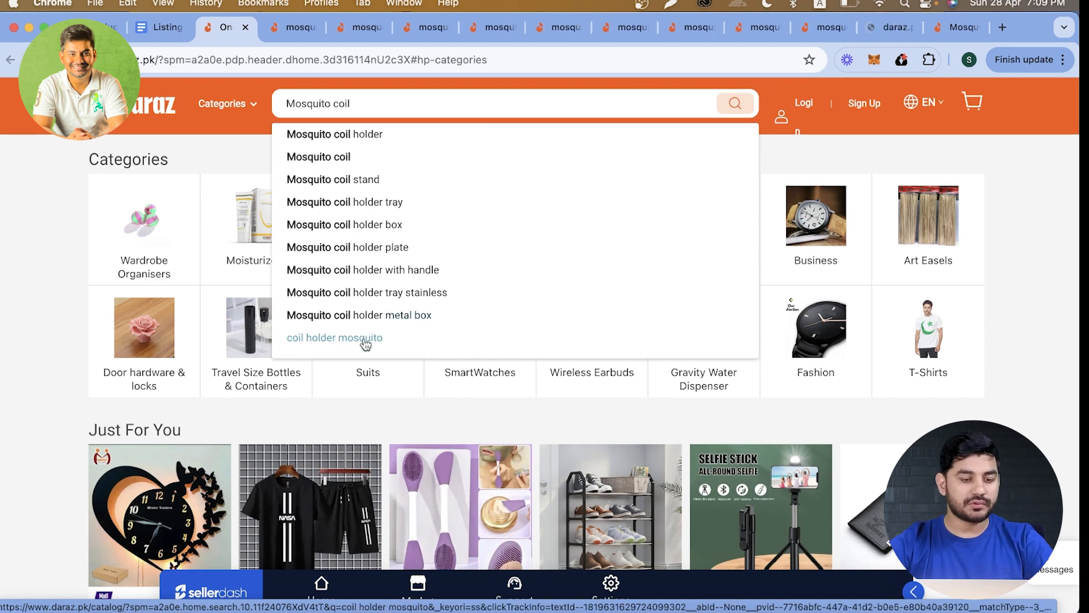
# Step: From the "mosquito coil holder" results tab, open each longer search suggestion, from "tray" and "box" through "metal" and "steel", in new tabs
pyautogui.click(288, 26)
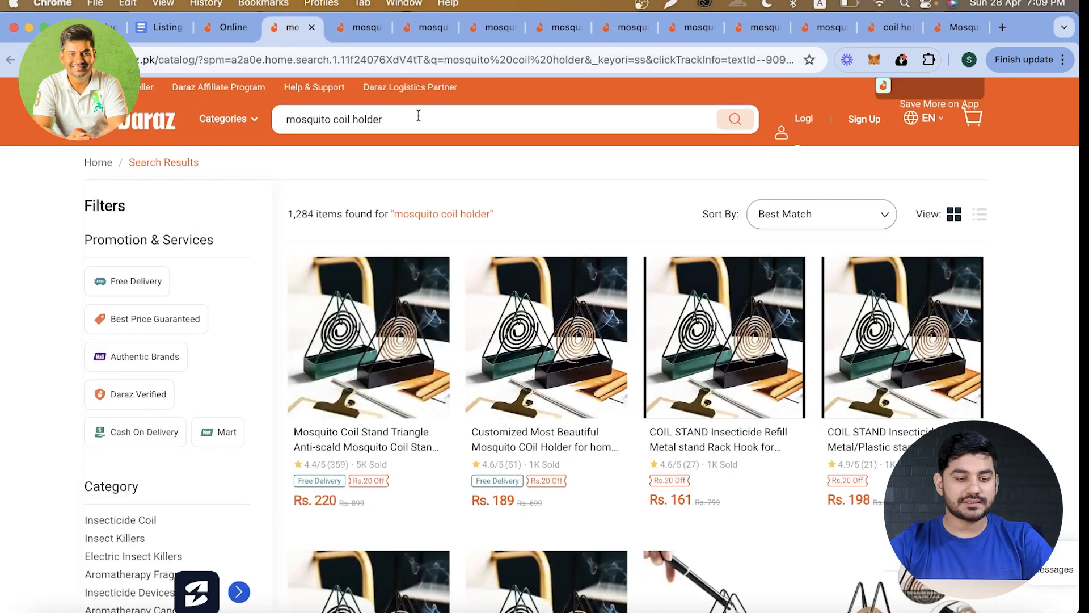
pyautogui.press('BackSpace')
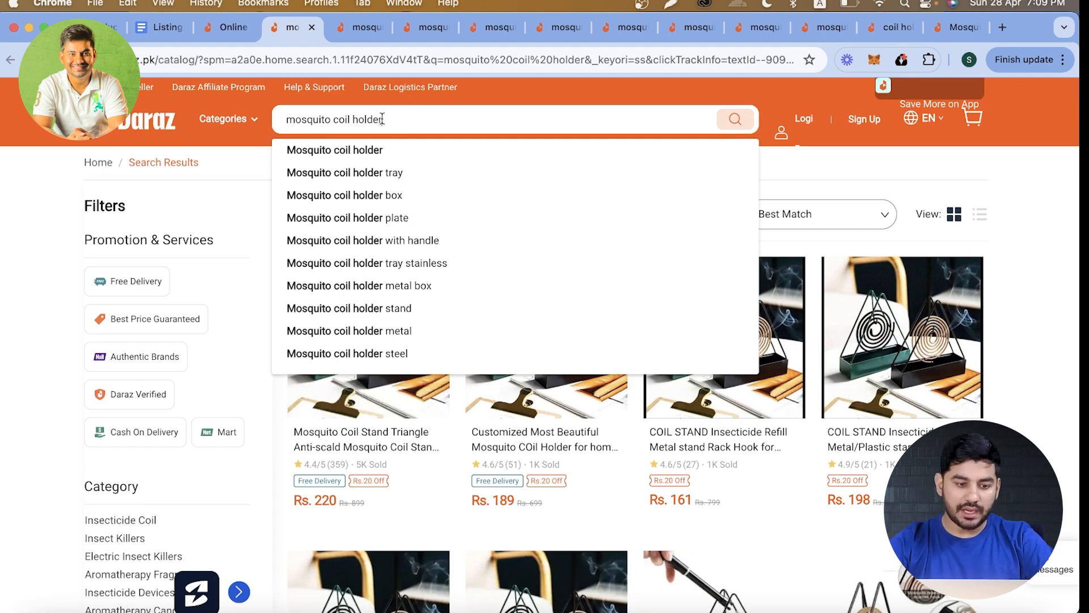
pyautogui.keyDown('super'); pyautogui.click(353, 173); pyautogui.keyUp('super')
pyautogui.keyDown('super'); pyautogui.click(360, 195); pyautogui.keyUp('super')
pyautogui.keyDown('super'); pyautogui.click(359, 218); pyautogui.keyUp('super')
pyautogui.keyDown('super'); pyautogui.click(360, 241); pyautogui.keyUp('super')
pyautogui.keyDown('super'); pyautogui.click(364, 263); pyautogui.keyUp('super')
pyautogui.keyDown('super'); pyautogui.click(364, 286); pyautogui.keyUp('super')
pyautogui.keyDown('super'); pyautogui.click(361, 309); pyautogui.keyUp('super')
pyautogui.keyDown('super'); pyautogui.click(366, 335); pyautogui.keyUp('super')
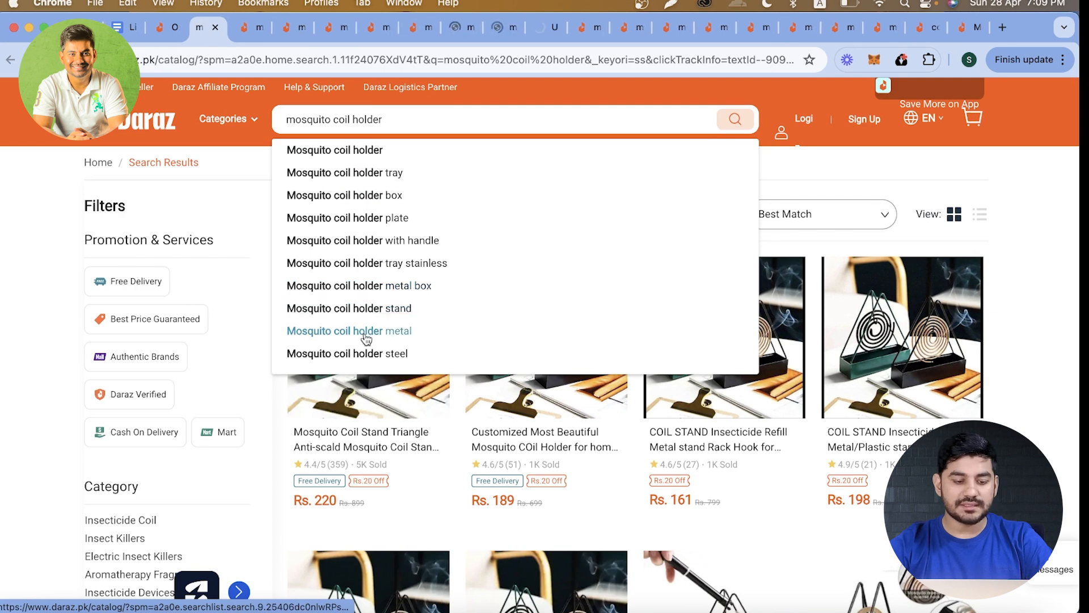
pyautogui.keyDown('super'); pyautogui.click(363, 355); pyautogui.keyUp('super')
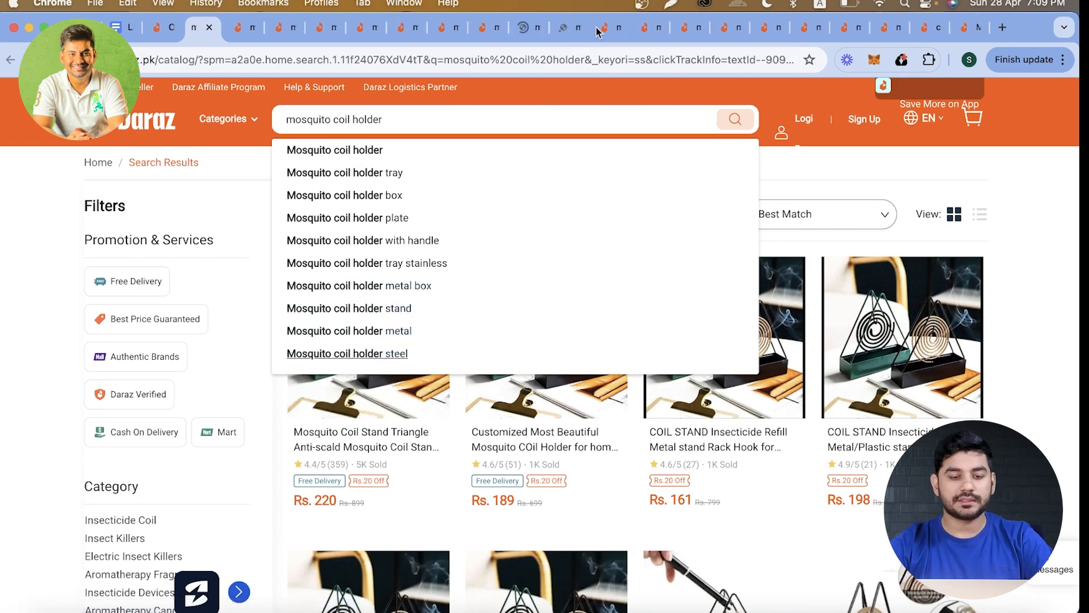
# Step: Check the suggestions in the other result tabs, opening "Mosquito coil stand triangle" and "Mosquito coil holder tray stainless" in new tabs
pyautogui.click(603, 27)
pyautogui.click(409, 116)
pyautogui.press('BackSpace')
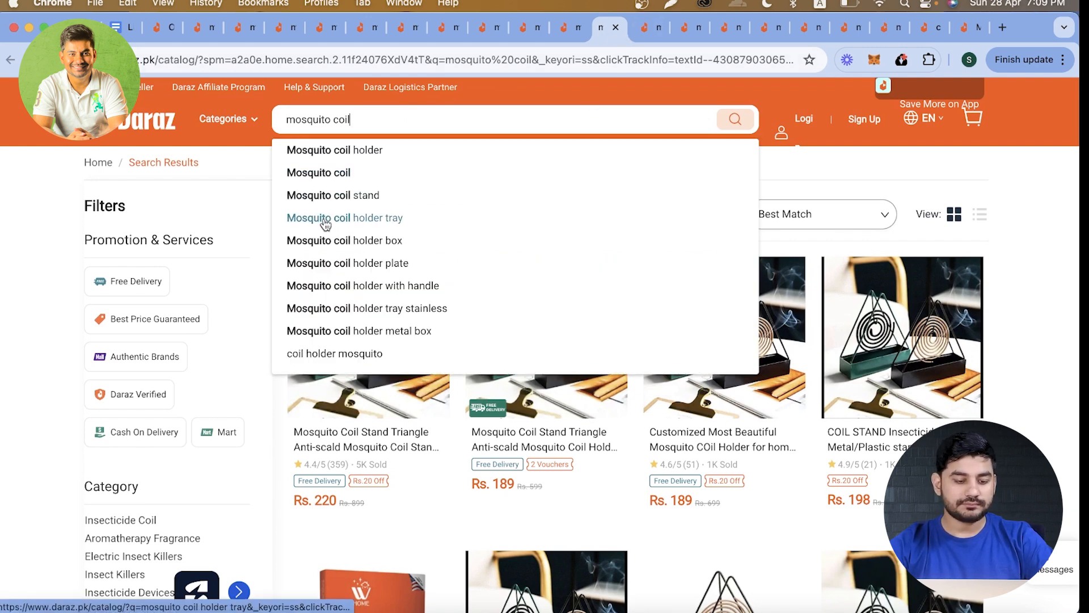
pyautogui.hotkey('ctrl', 'Tab')
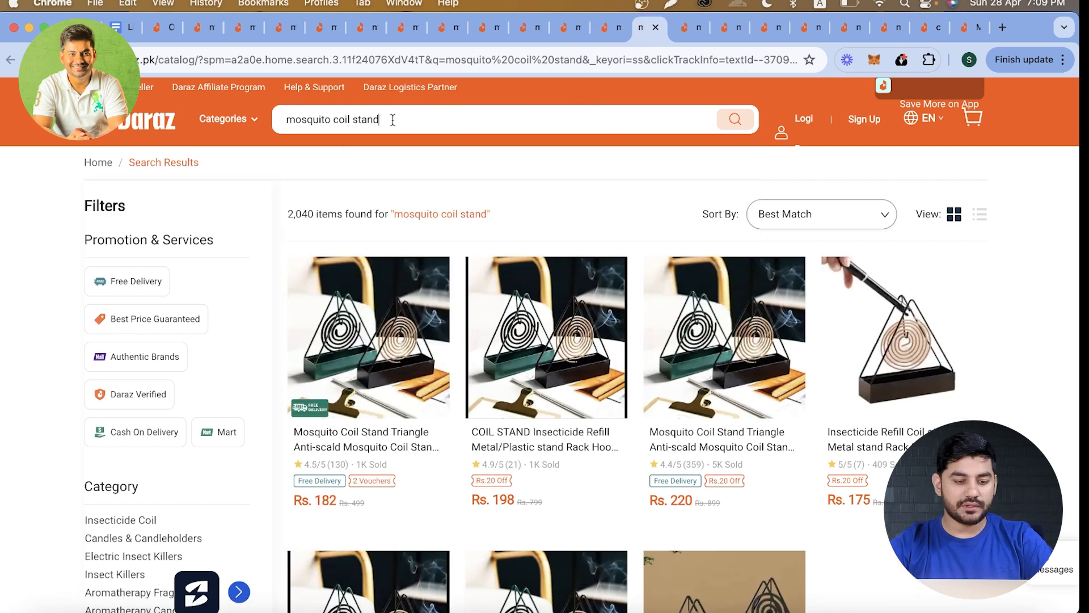
pyautogui.click(379, 119)
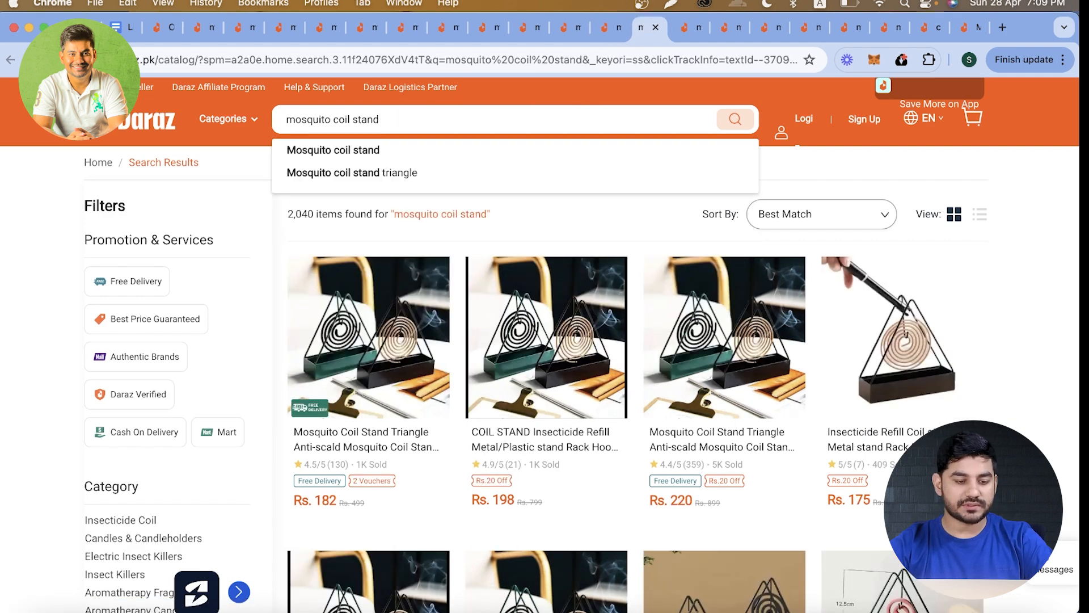
pyautogui.keyDown('super'); pyautogui.click(384, 173); pyautogui.keyUp('super')
pyautogui.hotkey('ctrl', 'Tab')
pyautogui.hotkey('ctrl', 'Tab')
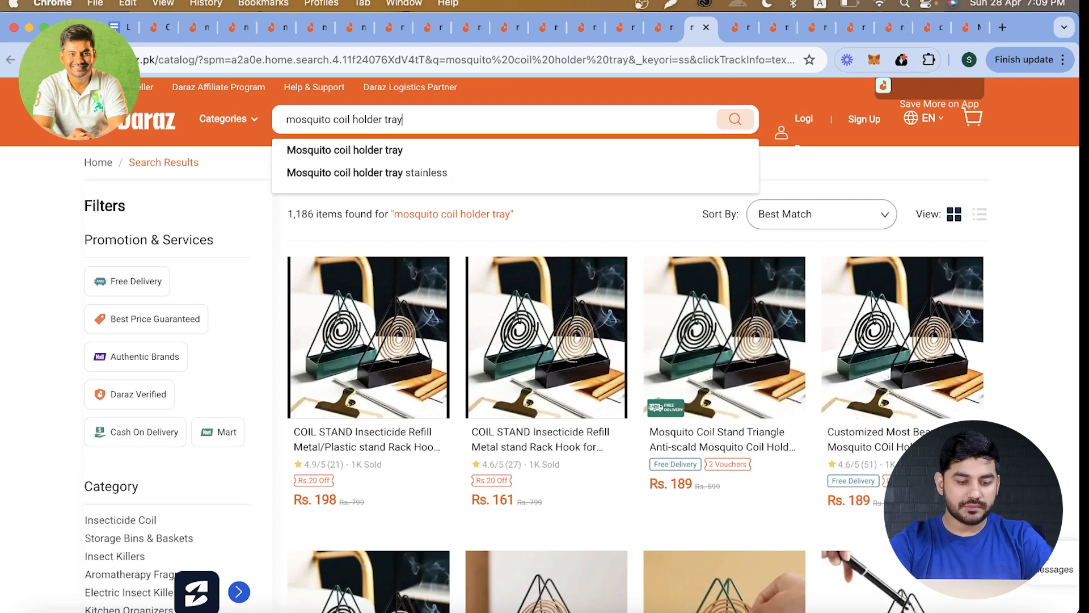
pyautogui.keyDown('super'); pyautogui.click(413, 173); pyautogui.keyUp('super')
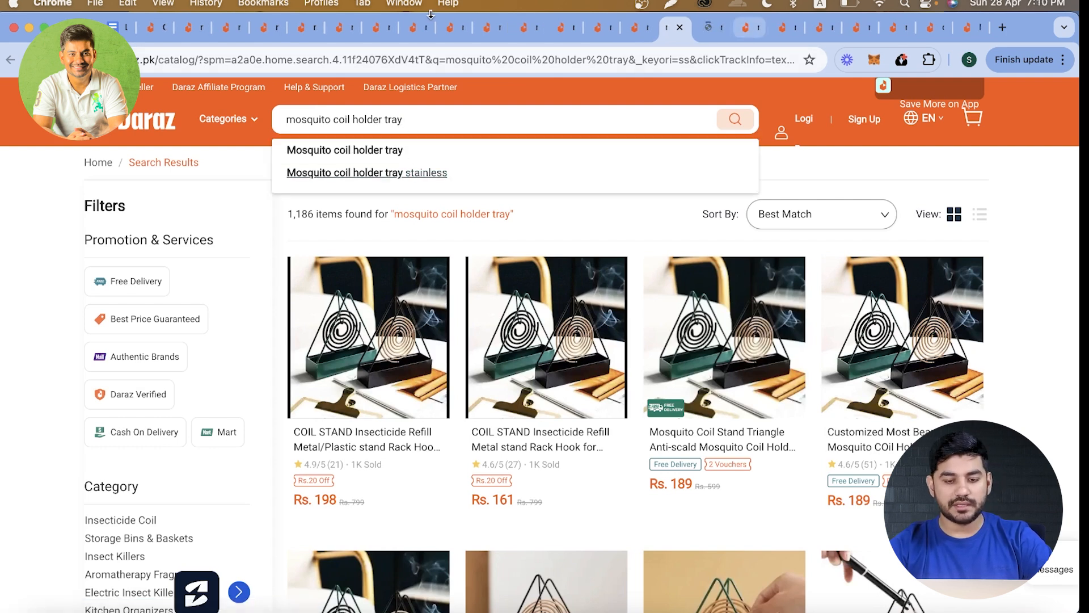
# Step: Copy the search term "mosquito coil holder" from its Daraz tab onto the line below the Keywords heading in the Google Docs document
pyautogui.click(152, 28)
pyautogui.click(191, 27)
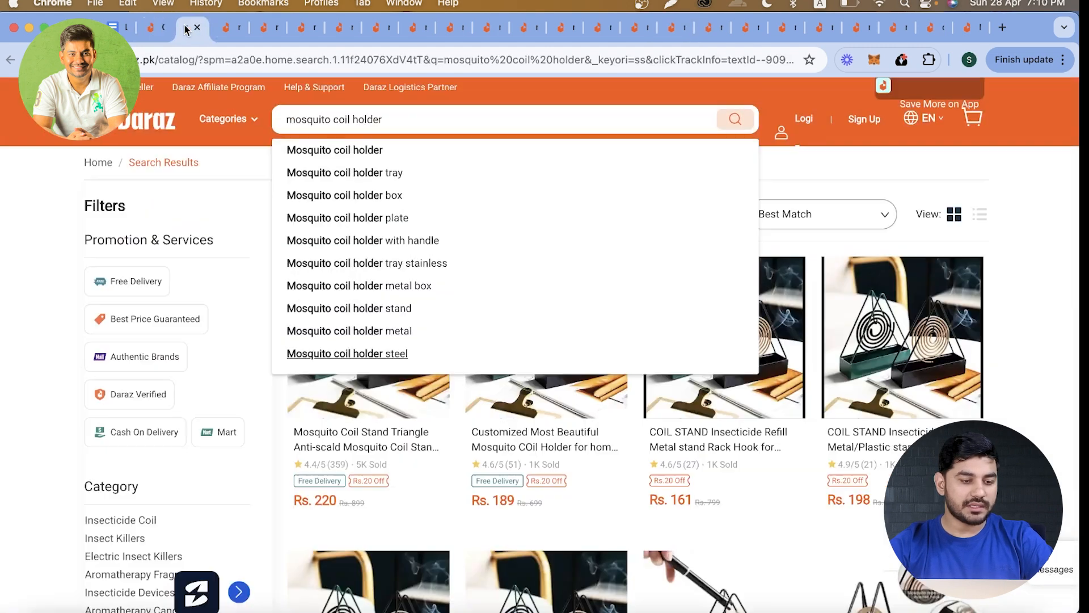
pyautogui.tripleClick(334, 124)
pyautogui.press('super+c')
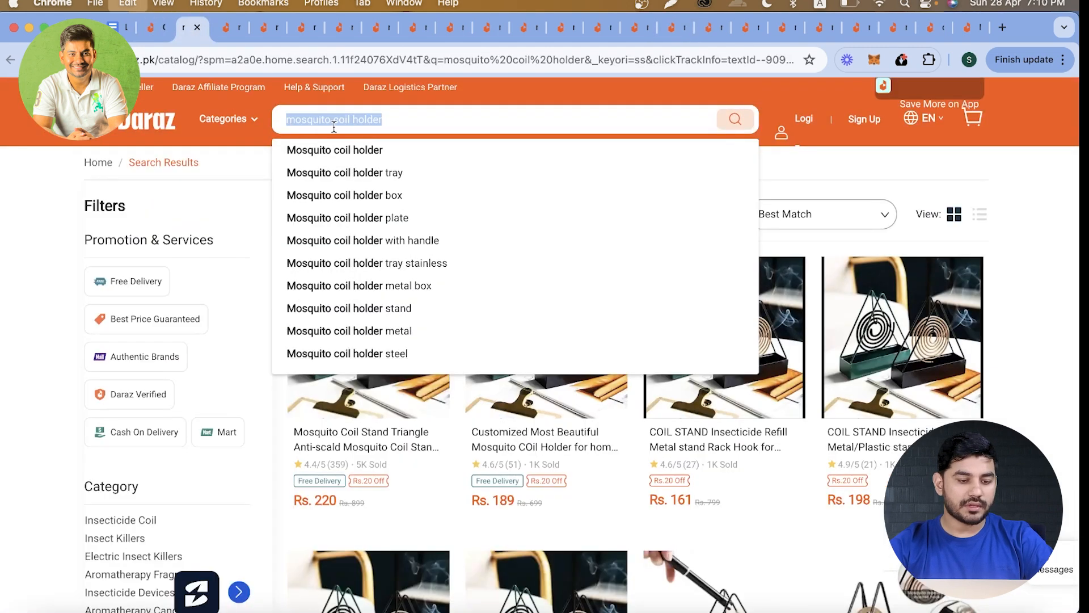
pyautogui.click(121, 26)
pyautogui.click(327, 287)
pyautogui.press('super+v')
pyautogui.press('Return')
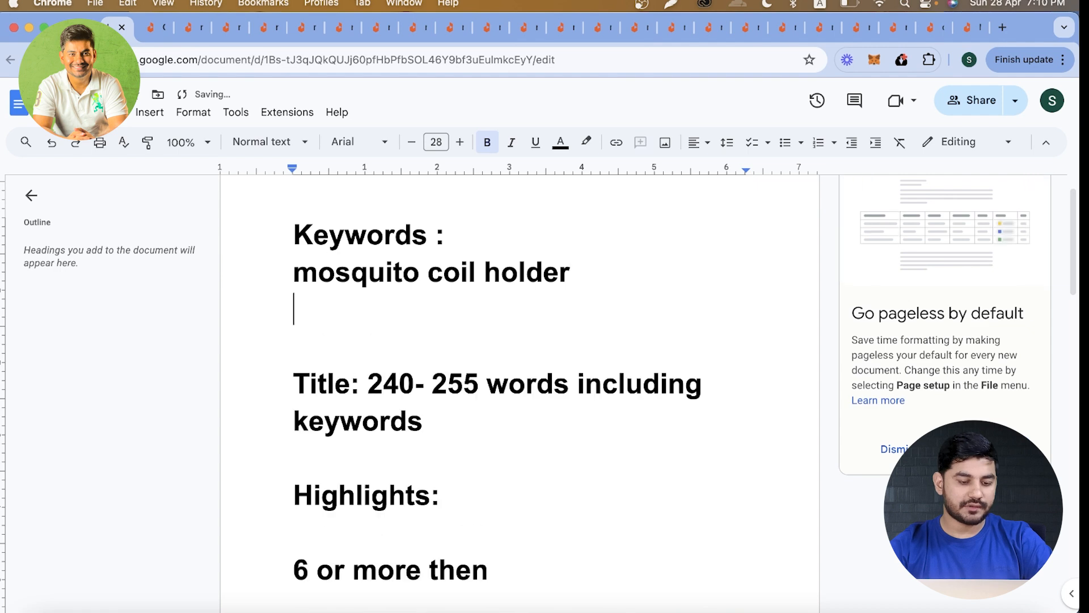
# Step: Close the Daraz home page tab and add "mosquito coil holder tray" from its results tab to the keyword list
pyautogui.click(161, 28)
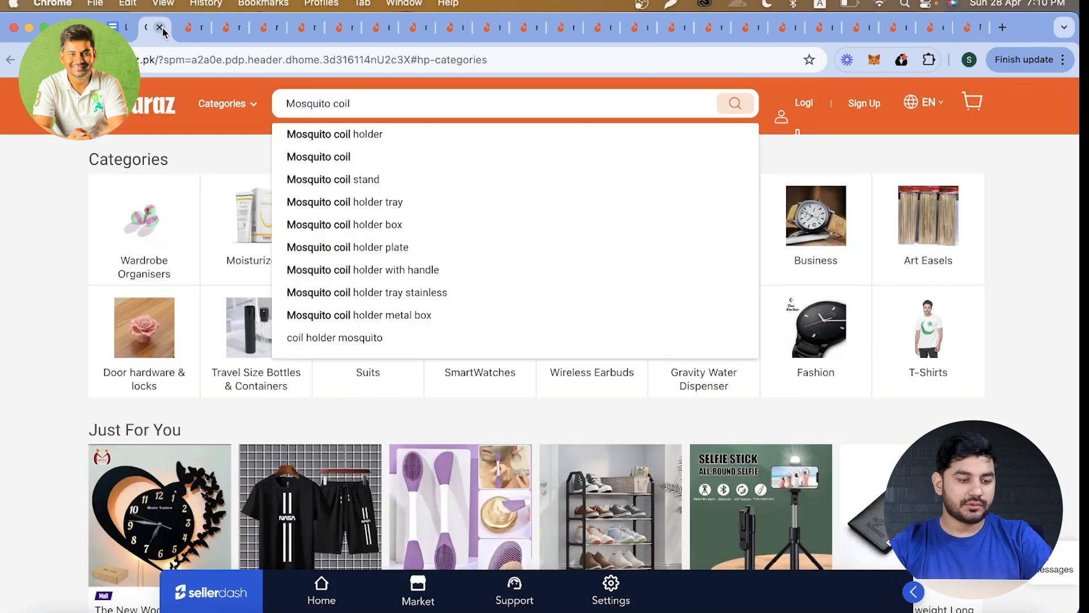
pyautogui.click(192, 29)
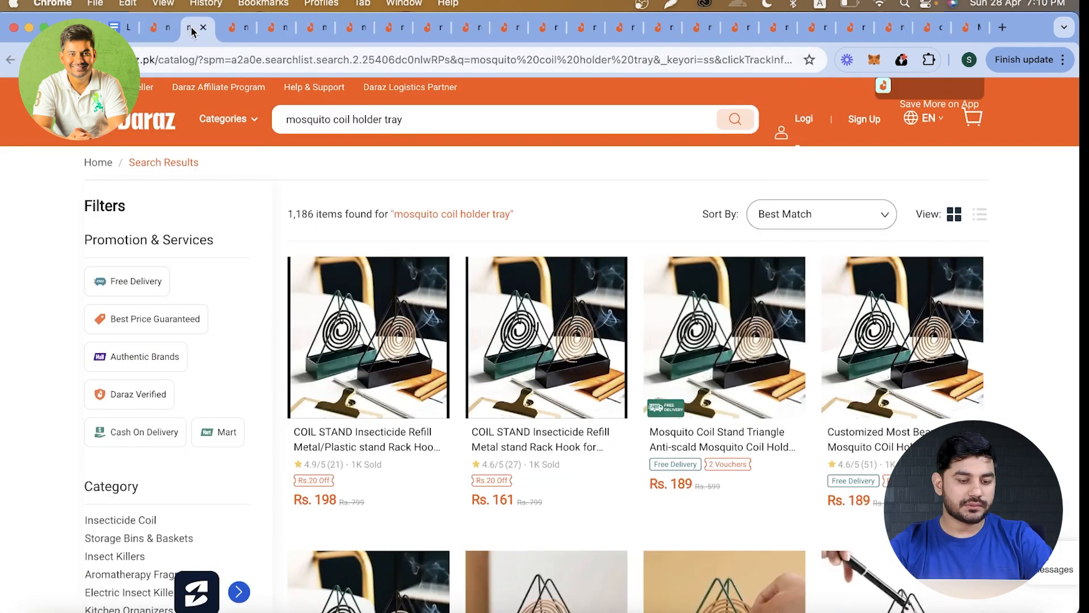
pyautogui.tripleClick(343, 116)
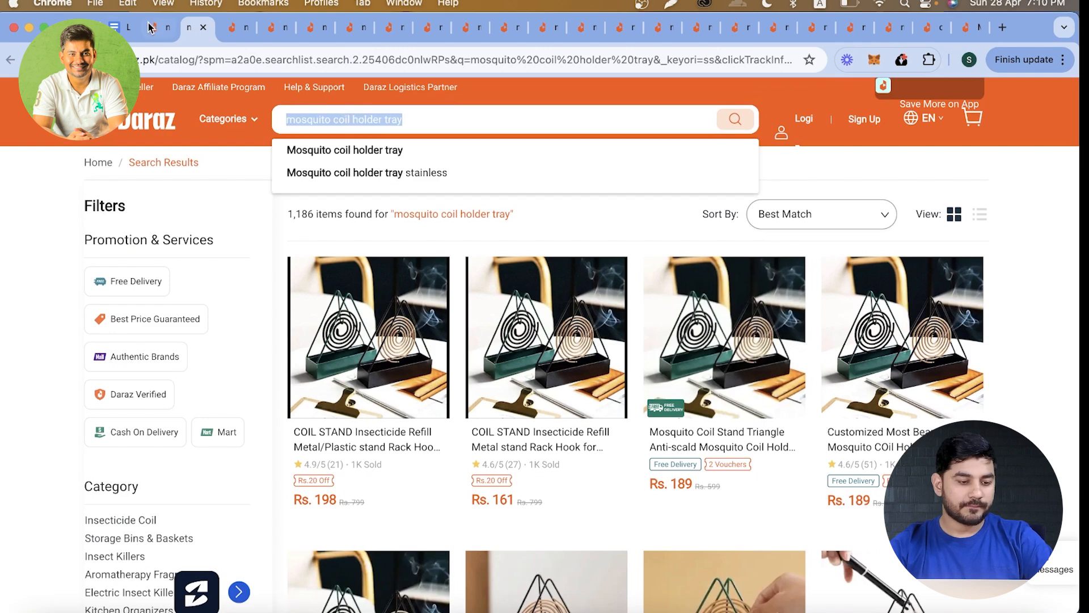
pyautogui.click(122, 27)
pyautogui.press('super+v')
pyautogui.press('Return')
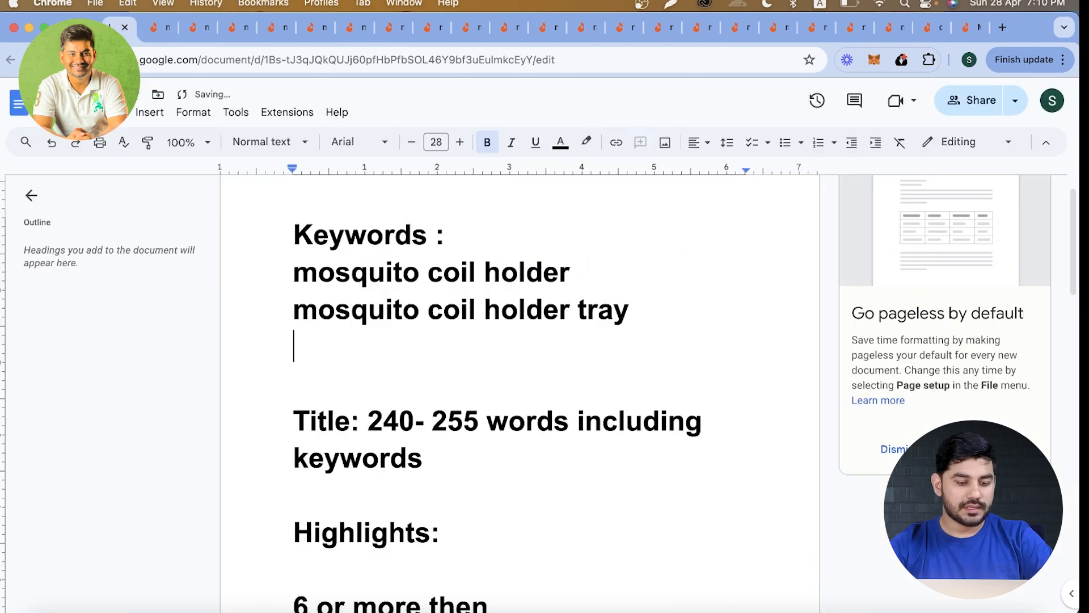
# Step: Close the finished result tabs and add the search term "mosquito coil holder box" to the keyword list
pyautogui.click(161, 30)
pyautogui.click(162, 29)
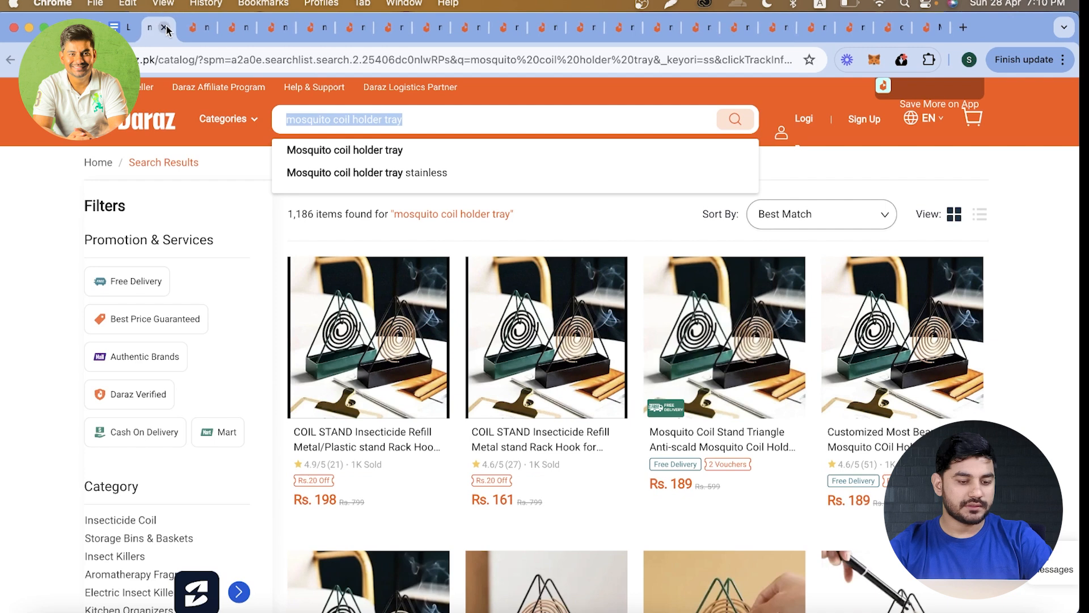
pyautogui.click(161, 28)
pyautogui.tripleClick(366, 121)
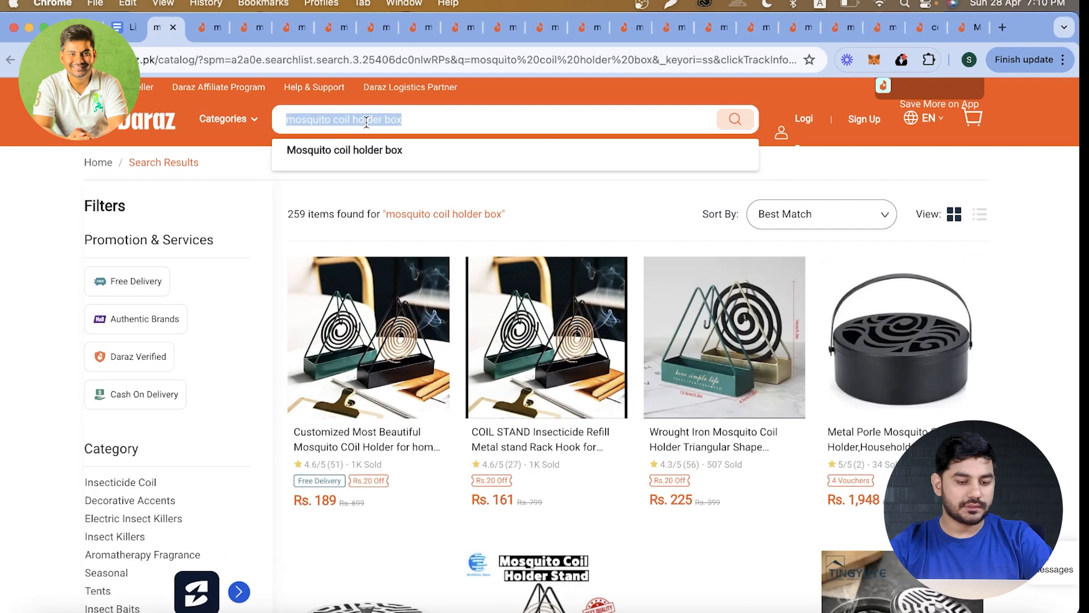
pyautogui.click(132, 33)
pyautogui.press('super+v')
pyautogui.press('Return')
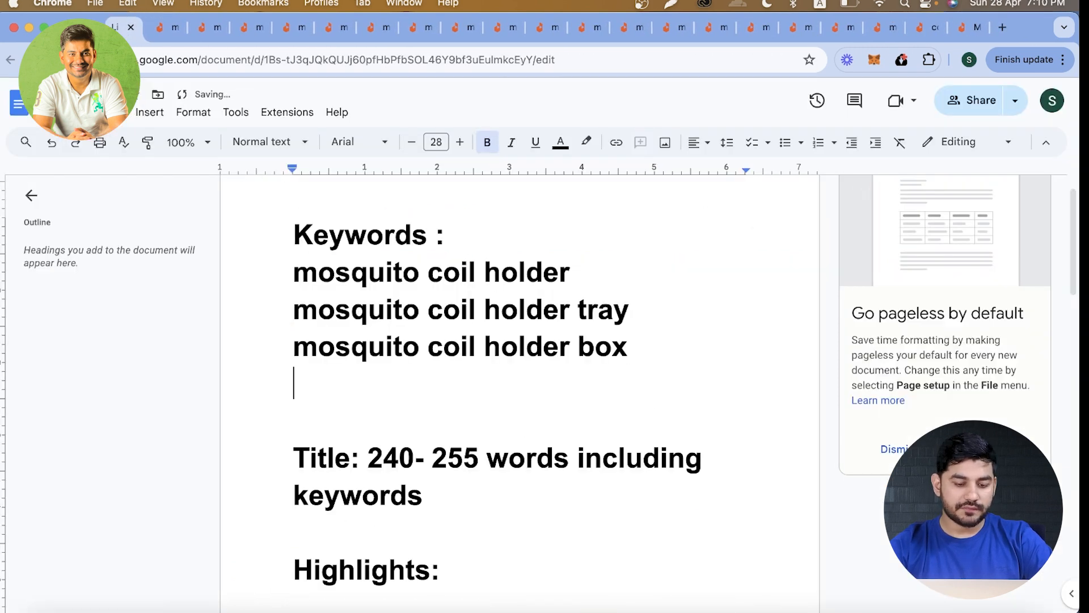
# Step: Add the search terms "mosquito coil holder plate" and "mosquito coil holder with handle" to the keyword list, closing each used result tab
pyautogui.click(165, 34)
pyautogui.click(172, 29)
pyautogui.tripleClick(438, 122)
pyautogui.click(131, 32)
pyautogui.click(171, 31)
pyautogui.click(179, 28)
pyautogui.tripleClick(386, 120)
pyautogui.click(131, 31)
pyautogui.press('super+v')
pyautogui.press('Return')
# Step: Add the search term "mosquito coil holder tray stainless" below the "with handle" keyword
pyautogui.click(172, 31)
pyautogui.click(180, 28)
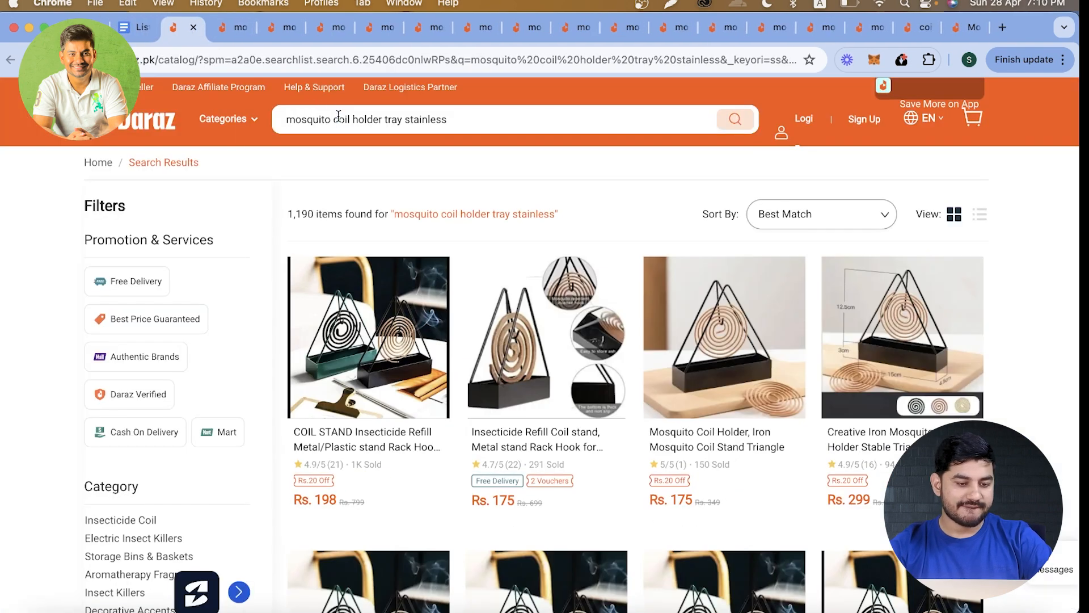
pyautogui.tripleClick(340, 119)
pyautogui.press('Return')
# Step: Close the used result tab and add "mosquito coil holder metal box" to the keyword list
pyautogui.click(178, 31)
pyautogui.click(188, 29)
pyautogui.tripleClick(350, 123)
pyautogui.press('super+c')
pyautogui.click(136, 32)
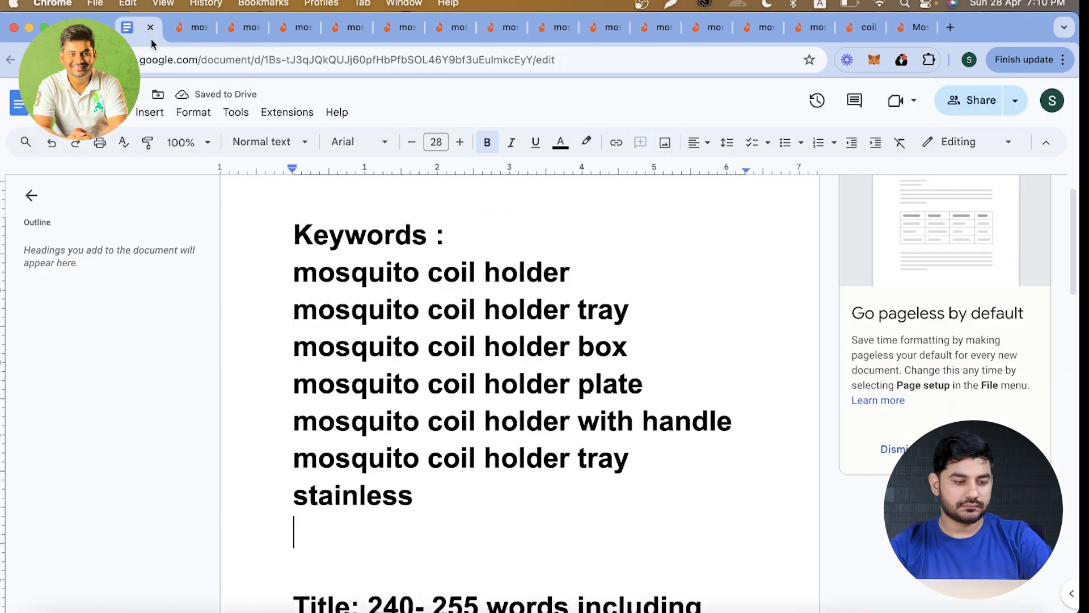
pyautogui.press('super+v')
pyautogui.press('Return')
# Step: Copy the search term "mosquito coil holder stand" onto the next line of the keyword list
pyautogui.click(201, 27)
pyautogui.tripleClick(345, 119)
pyautogui.press('super+c')
pyautogui.click(136, 27)
pyautogui.press('super+v')
pyautogui.press('Return')
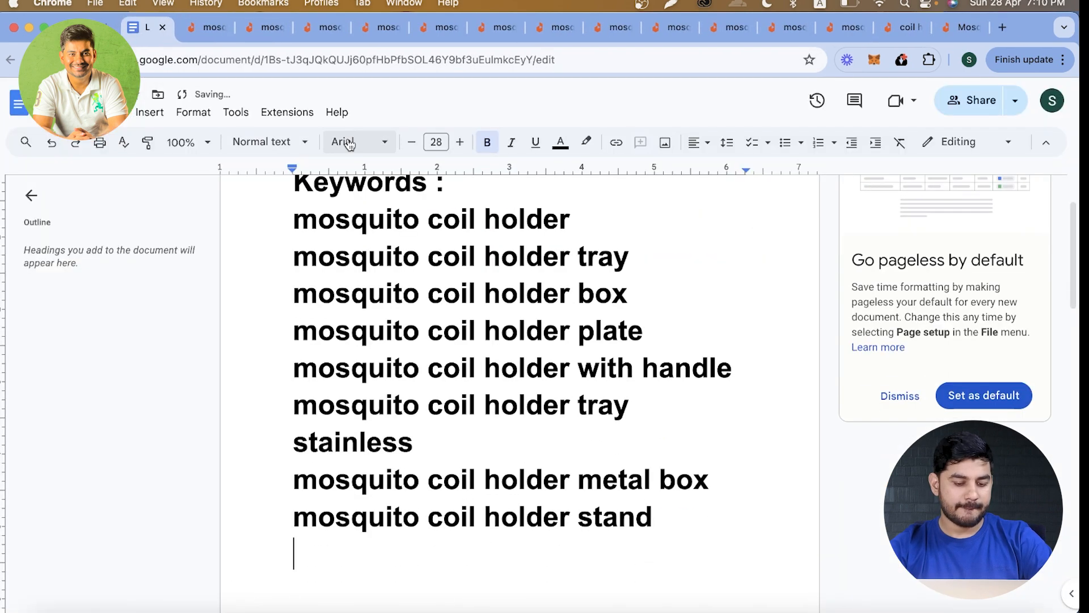
# Step: Add the search term "mosquito coil holder steel" to the keyword list and close its results tab
pyautogui.click(199, 27)
pyautogui.click(214, 27)
pyautogui.tripleClick(348, 119)
pyautogui.press('super+c')
pyautogui.click(136, 27)
pyautogui.press('super+v')
pyautogui.press('Return')
pyautogui.click(202, 27)
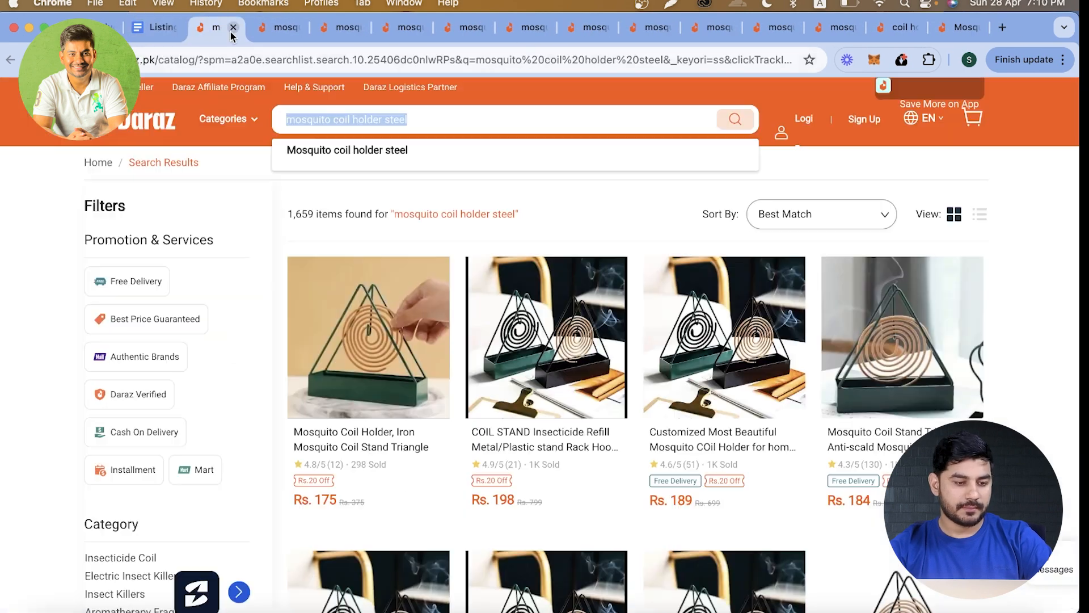
pyautogui.click(220, 28)
# Step: Insert a line above "mosquito coil holder" and add the search terms "mosquito coil" and "mosquito coil stand" there
pyautogui.click(165, 28)
pyautogui.click(576, 220)
pyautogui.click(296, 221)
pyautogui.press('Return')
pyautogui.press('Up')
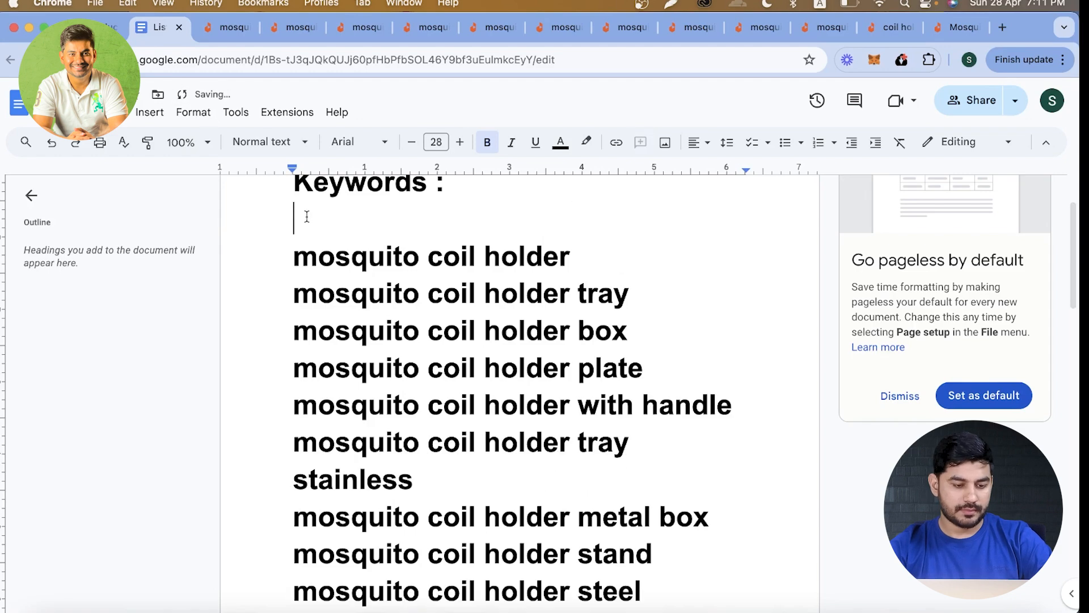
pyautogui.click(234, 34)
pyautogui.click(245, 27)
pyautogui.tripleClick(321, 120)
pyautogui.press('super+c')
pyautogui.click(170, 30)
pyautogui.press('super+v')
# Step: Close the "mosquito coil stand" tab and copy "mosquito coil stand triangle" to the end of the keyword list
pyautogui.click(248, 33)
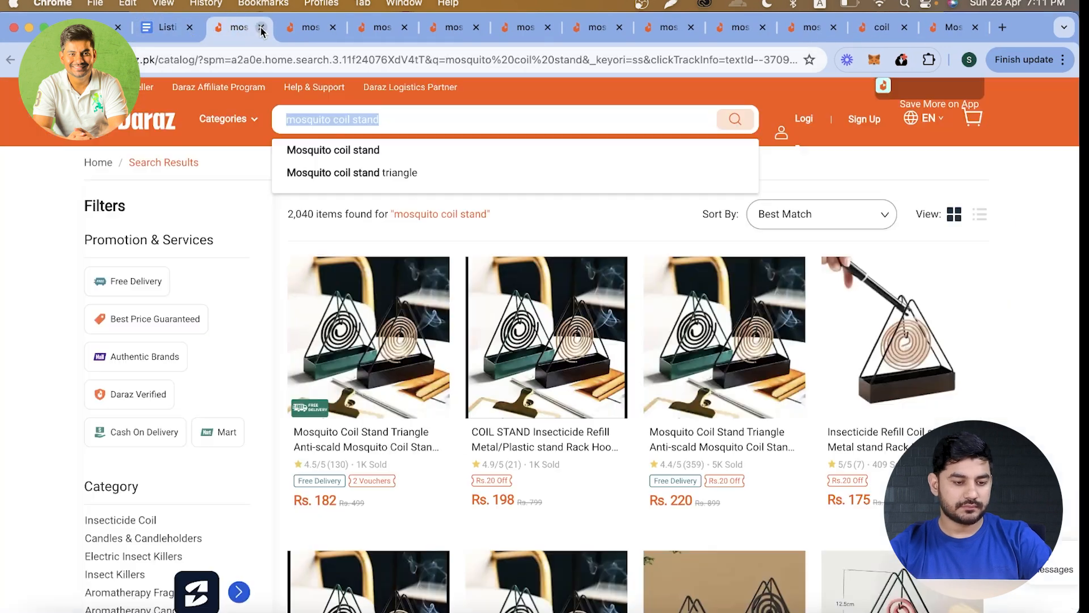
pyautogui.click(262, 28)
pyautogui.moveTo(349, 94); pyautogui.dragTo(442, 126)
pyautogui.click(279, 27)
pyautogui.click(170, 27)
pyautogui.scroll(-3, 637, 498)
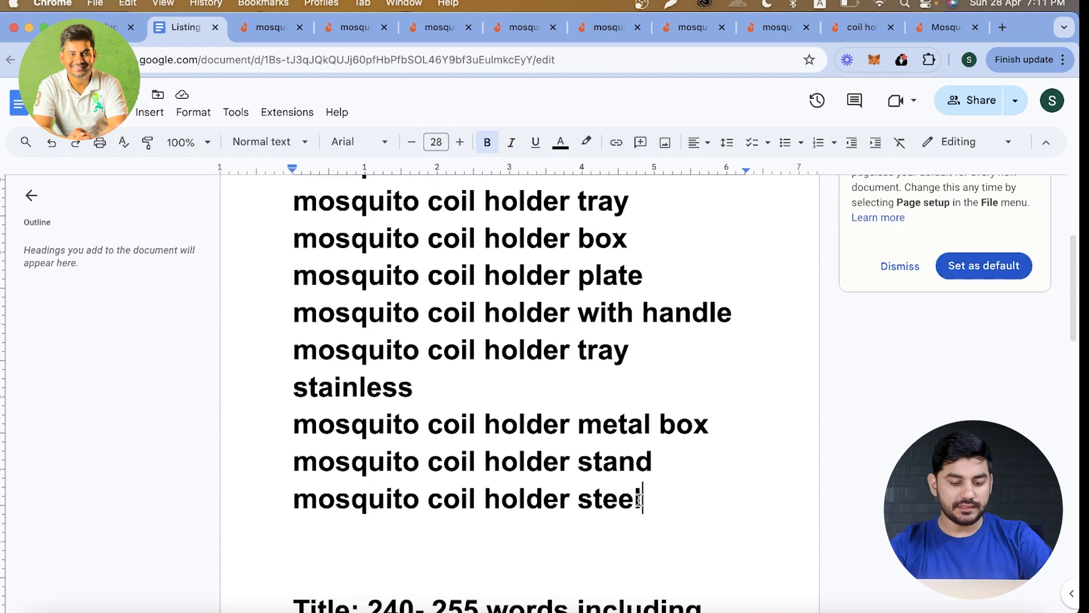
# Step: Add "mosquito coil holder tray stainless" on its own line after "mosquito coil stand triangle", undoing the paste that joins the two keywords
pyautogui.click(264, 30)
pyautogui.click(300, 28)
pyautogui.moveTo(286, 119); pyautogui.dragTo(451, 114)
pyautogui.press('super+c')
pyautogui.click(325, 27)
pyautogui.click(193, 27)
pyautogui.press('super+v')
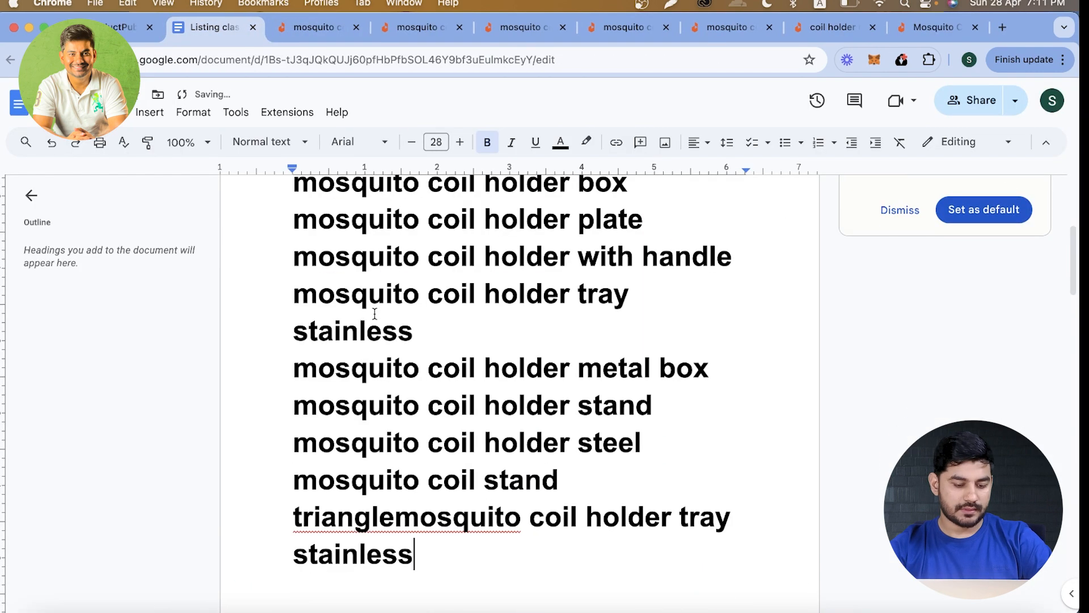
pyautogui.press('super+z')
pyautogui.press('Return')
pyautogui.press('super+v')
# Step: Close the used tab and copy the search term "mosquito coil holder plate" onto a new line at the end of the keyword list
pyautogui.click(316, 37)
pyautogui.click(356, 28)
pyautogui.tripleClick(367, 115)
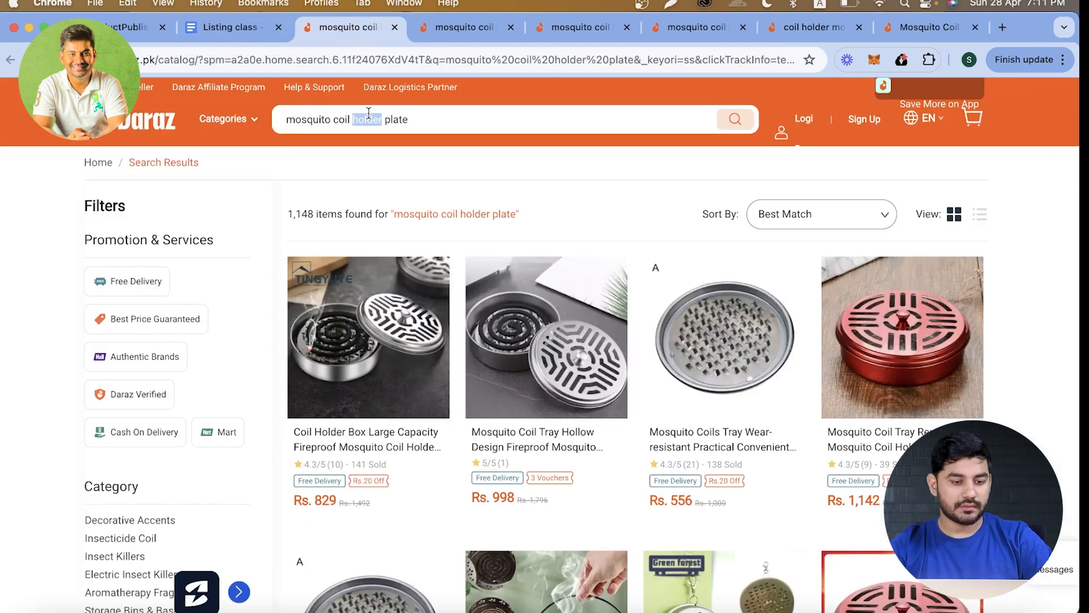
pyautogui.click(206, 4)
pyautogui.press('Escape')
pyautogui.press('super+c')
pyautogui.click(233, 28)
pyautogui.press('Return')
pyautogui.press('super+v')
pyautogui.scroll(7, 416, 420)
# Step: Close the "mosquito coil holder plate" tab and insert "mosquito coil holder tray stainless" directly below "mosquito coil holder tray" in the list
pyautogui.click(347, 28)
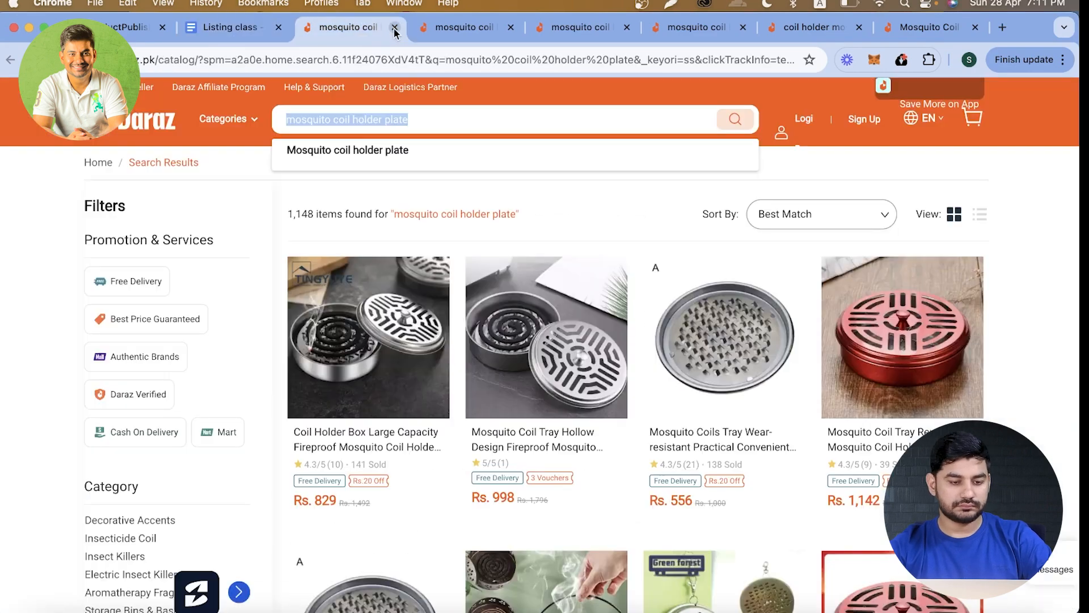
pyautogui.click(393, 28)
pyautogui.click(443, 28)
pyautogui.tripleClick(363, 119)
pyautogui.press('super+c')
pyautogui.click(267, 27)
pyautogui.click(615, 273)
pyautogui.press('Return')
pyautogui.press('super+v')
# Step: Close the used result tab and insert "mosquito coil holder metal box" directly below "mosquito coil holder box" in the keyword list
pyautogui.click(447, 28)
pyautogui.click(512, 27)
pyautogui.tripleClick(365, 118)
pyautogui.press('super+c')
pyautogui.click(335, 30)
pyautogui.click(631, 407)
pyautogui.press('Return')
pyautogui.press('super+v')
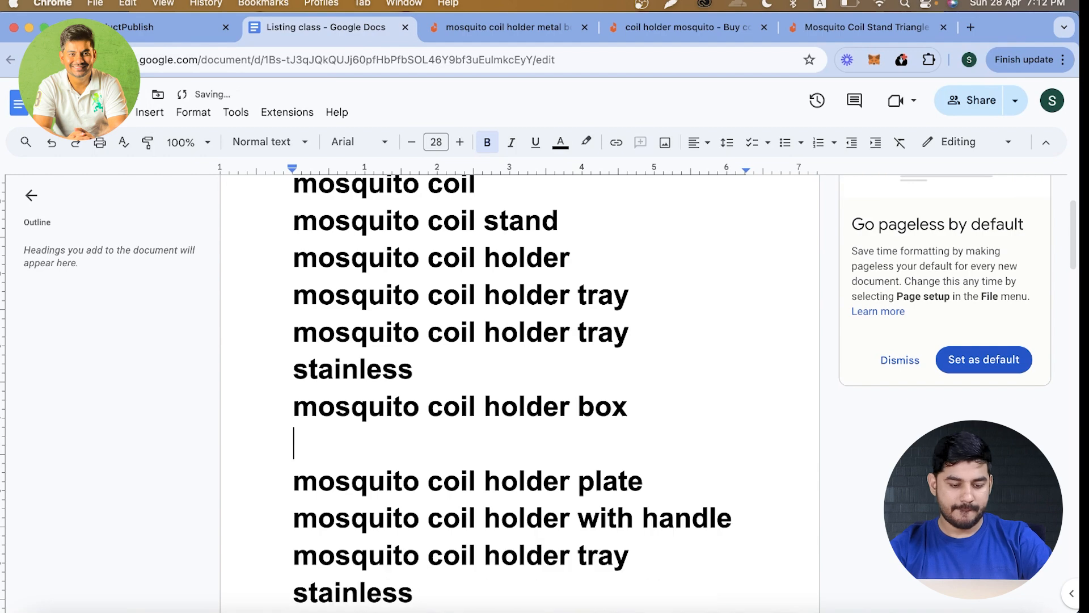
# Step: Close the used "mosquito coil holder metal box" tab and insert the search term "coil holder mosquito" directly below "mosquito coil holder" in the list
pyautogui.click(486, 34)
pyautogui.click(584, 28)
pyautogui.tripleClick(454, 120)
pyautogui.click(346, 29)
pyautogui.click(573, 326)
pyautogui.press('Return')
pyautogui.press('super+v')
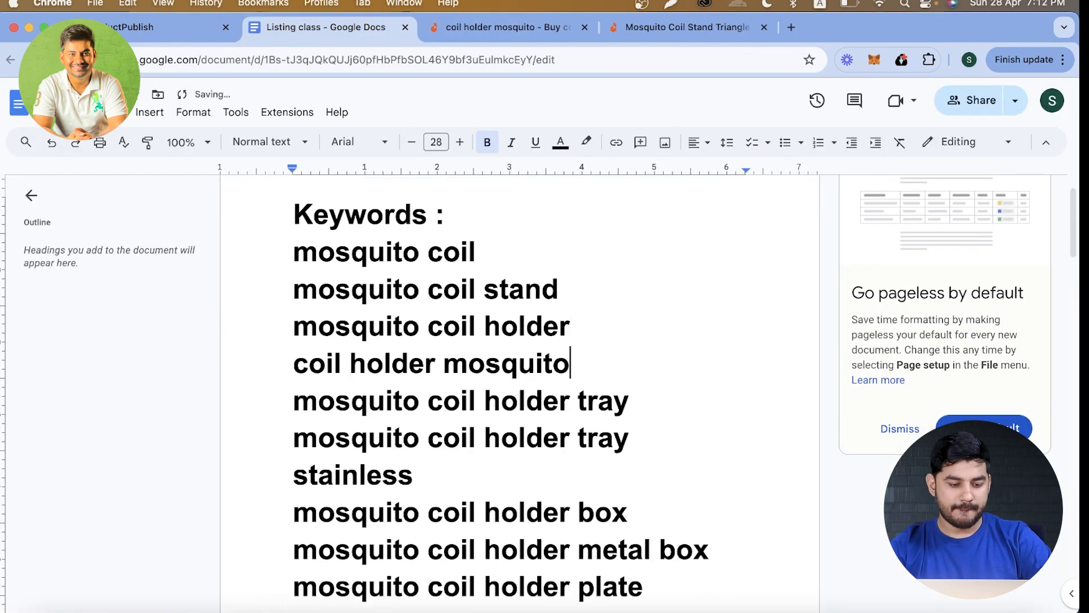
# Step: Close the used "coil holder mosquito" tab and add a blank line below the "Keywords :" heading in the notes
pyautogui.click(562, 29)
pyautogui.click(584, 28)
pyautogui.click(327, 27)
pyautogui.scroll(-4, 433, 304)
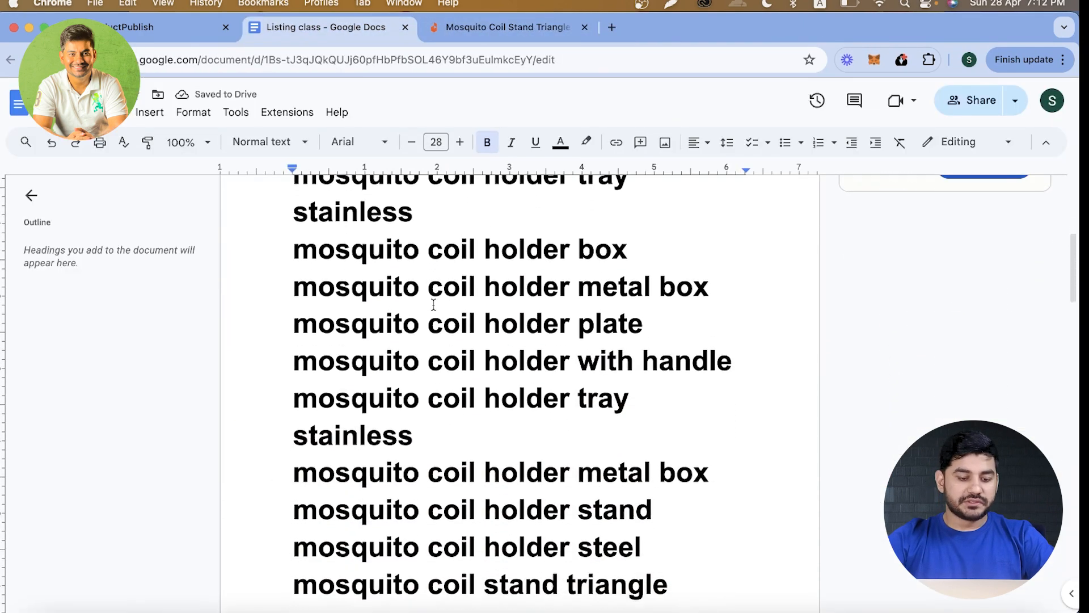
pyautogui.scroll(-5, 434, 305)
pyautogui.scroll(8, 434, 305)
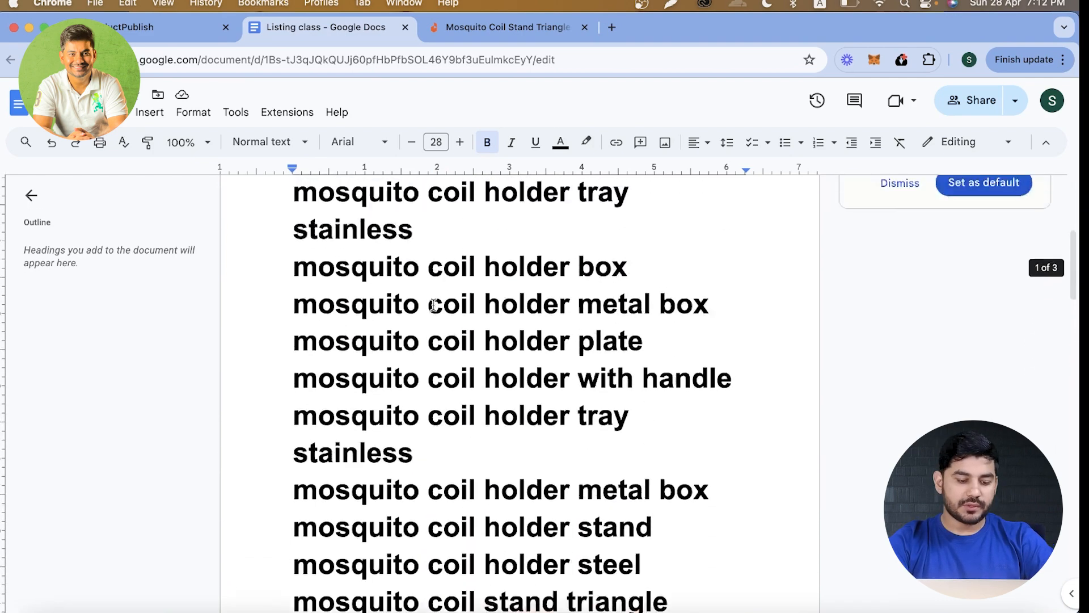
pyautogui.scroll(2, 433, 305)
pyautogui.click(455, 277)
pyautogui.press('Return')
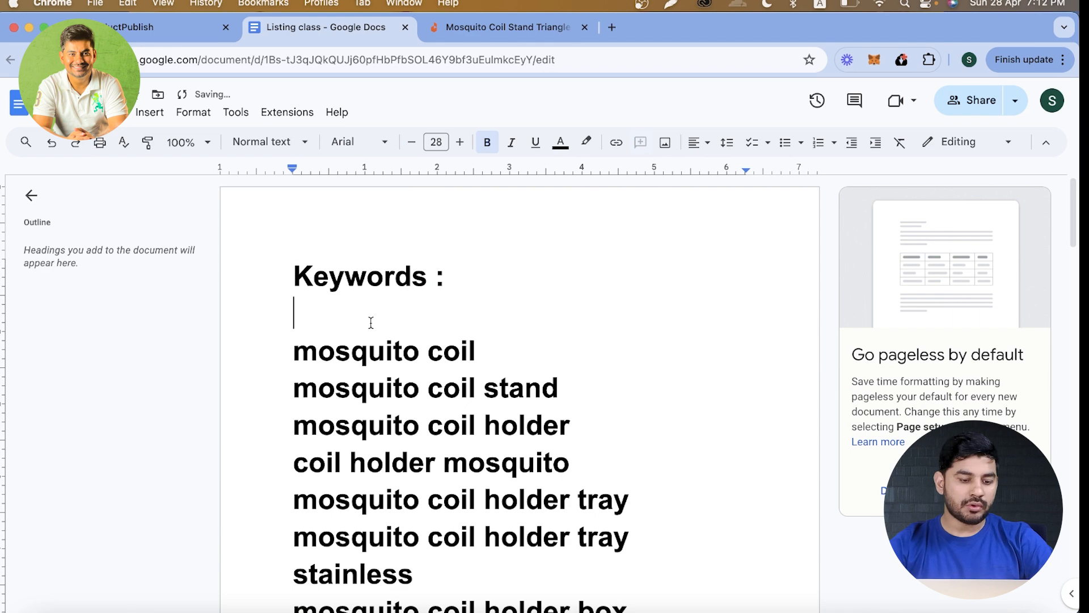
# Step: Review the collected keyword list and the title length requirement in the listing notes
pyautogui.moveTo(290, 353); pyautogui.dragTo(502, 353)
pyautogui.scroll(-5, 500, 353)
pyautogui.scroll(-2, 500, 353)
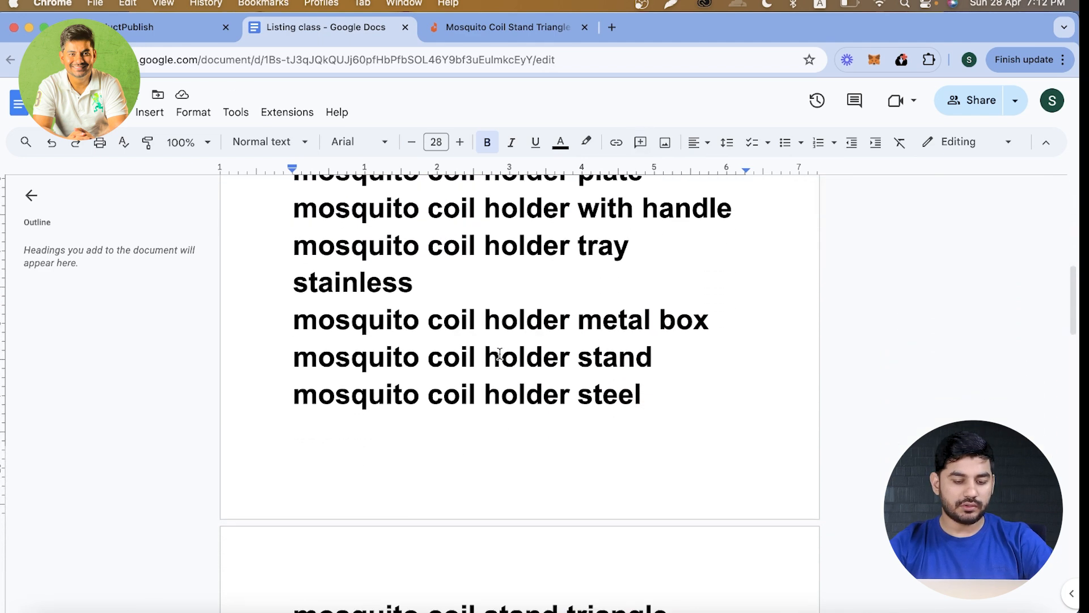
pyautogui.moveTo(303, 198); pyautogui.dragTo(695, 210)
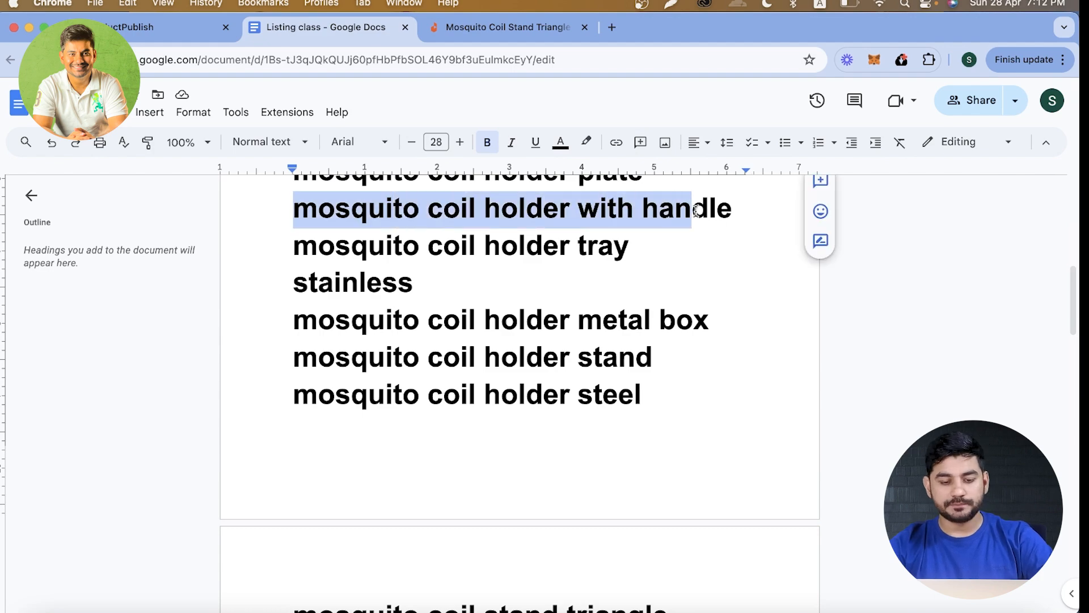
pyautogui.scroll(2, 697, 211)
pyautogui.scroll(6, 696, 211)
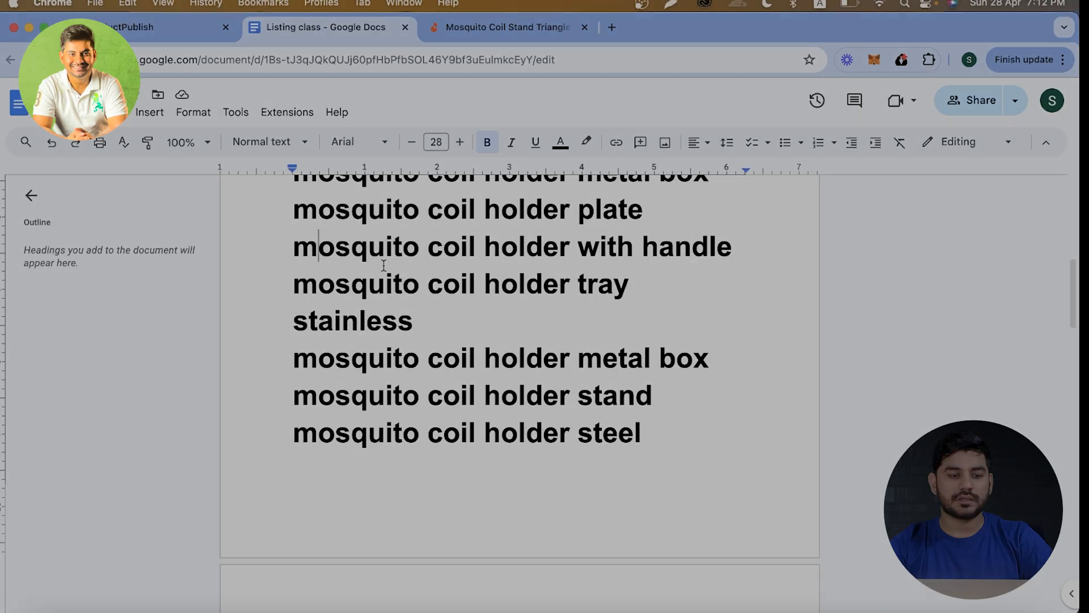
pyautogui.scroll(10, 370, 272)
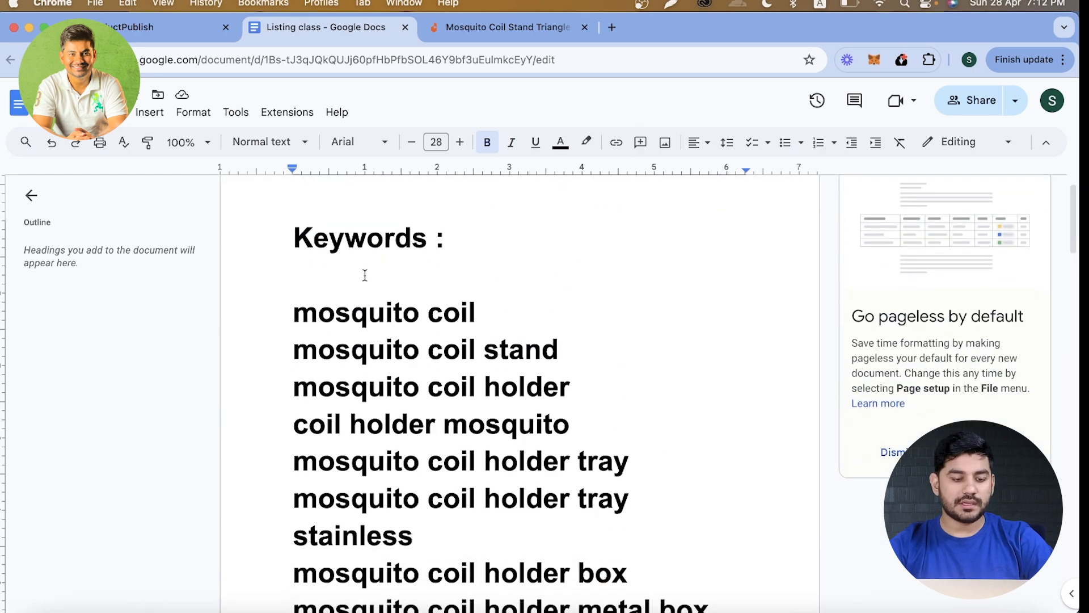
pyautogui.scroll(-15, 324, 292)
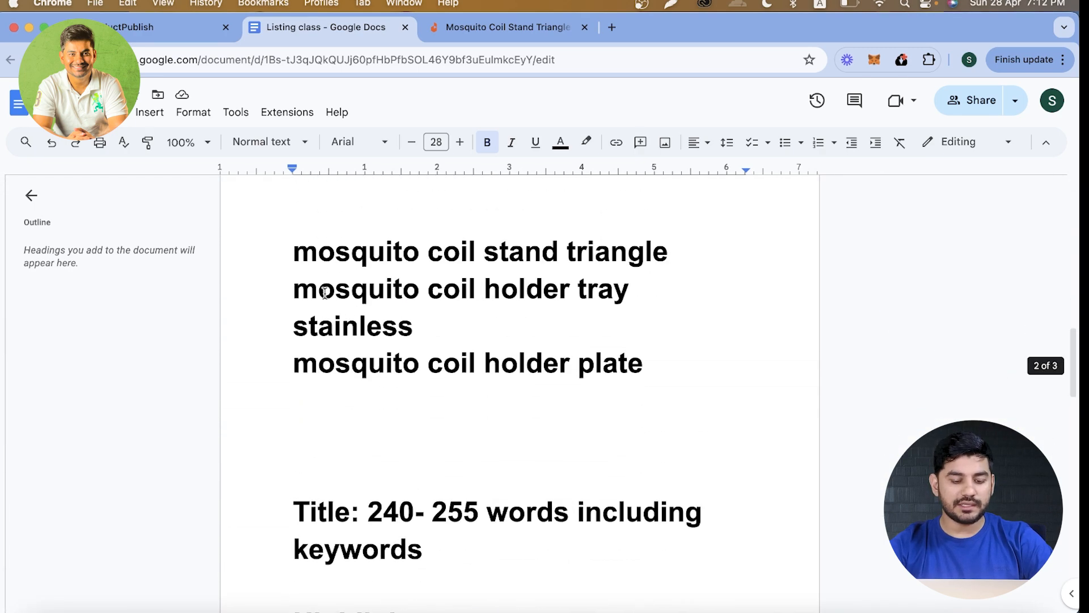
pyautogui.scroll(-5, 324, 292)
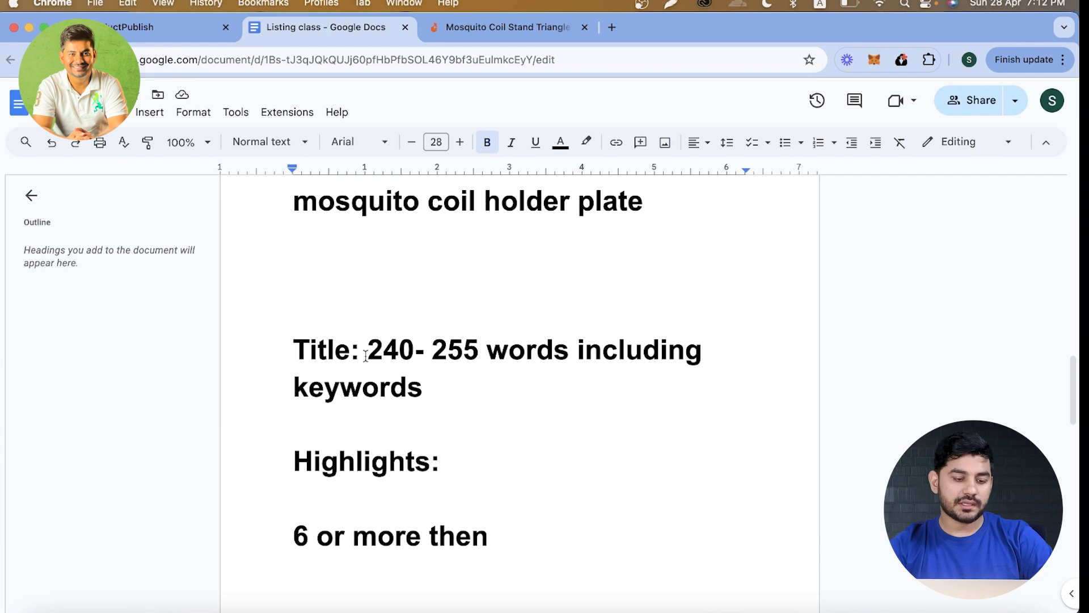
pyautogui.moveTo(372, 355); pyautogui.dragTo(495, 381)
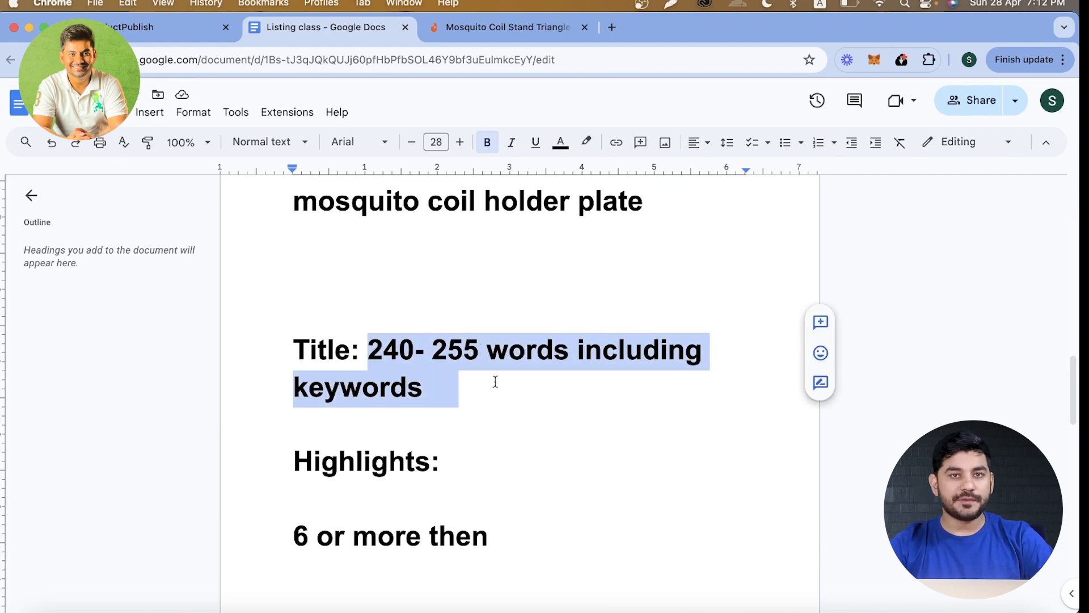
pyautogui.click(495, 382)
# Step: Search the web for "chatgpt login" in a new tab, open ChatGPT and log in with the Google account
pyautogui.click(612, 26)
pyautogui.write('chatgpt login')
pyautogui.click(311, 118)
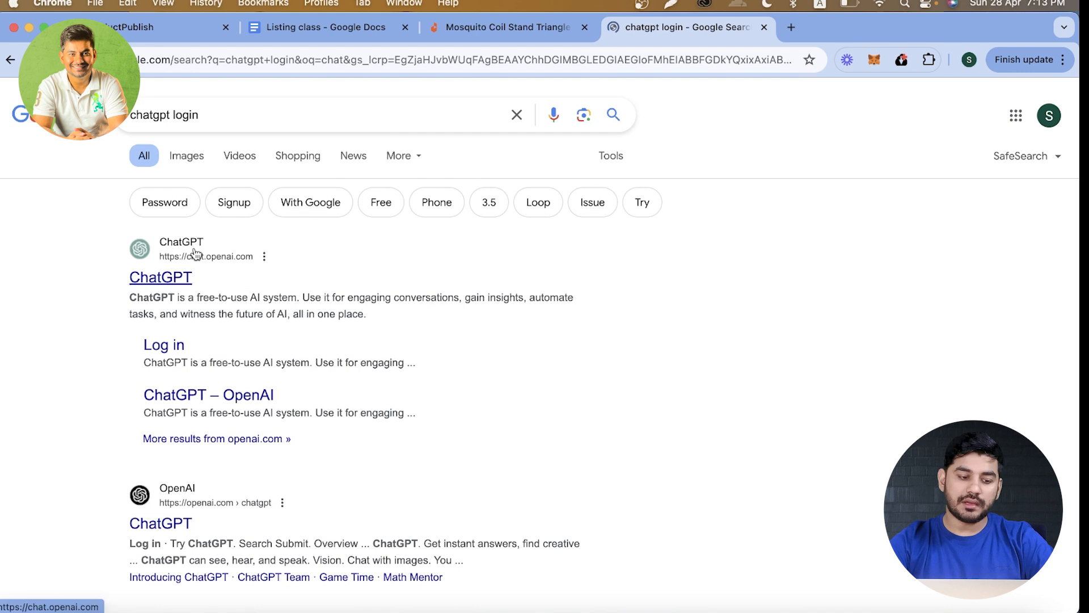
pyautogui.click(194, 254)
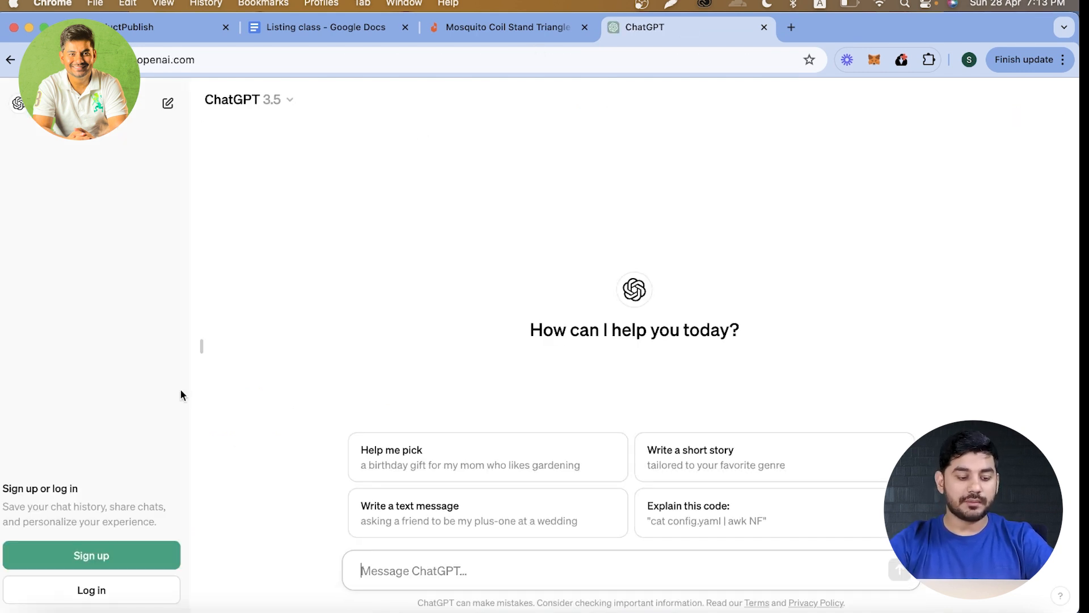
pyautogui.click(114, 599)
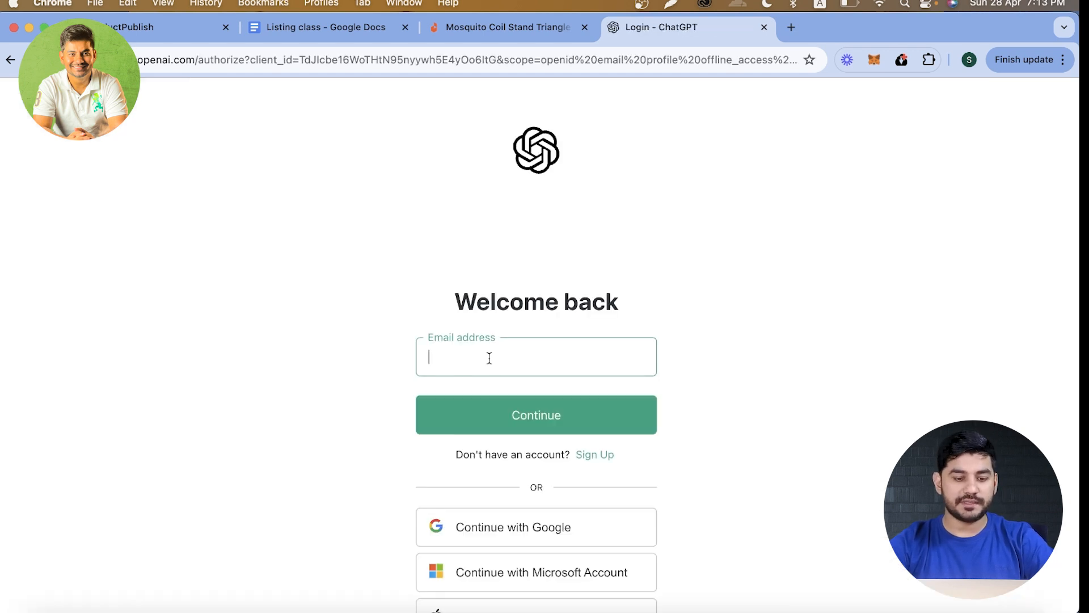
pyautogui.scroll(-3, 471, 400)
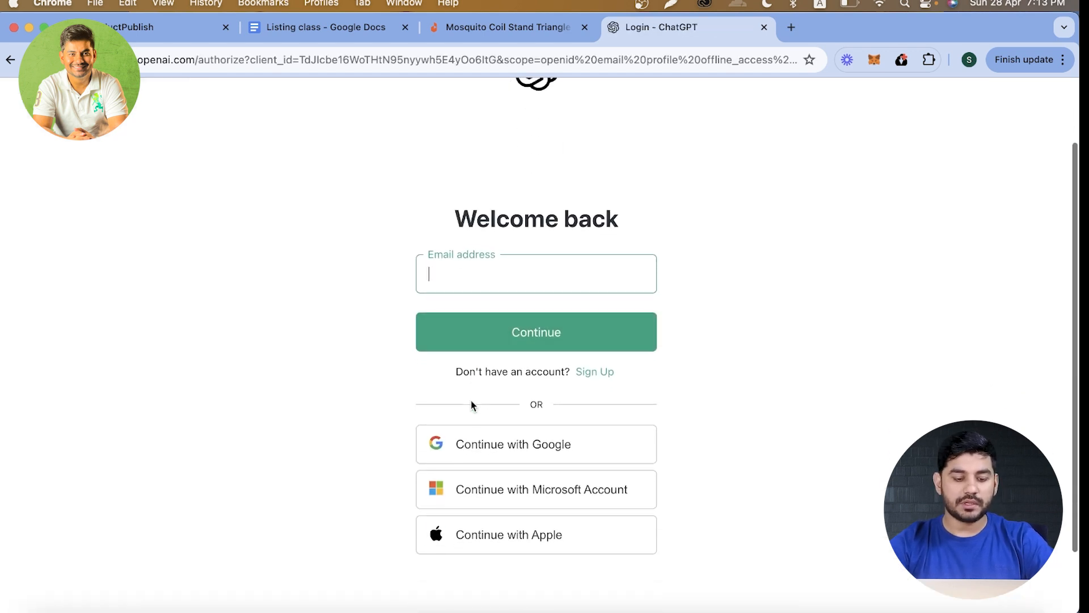
pyautogui.click(482, 443)
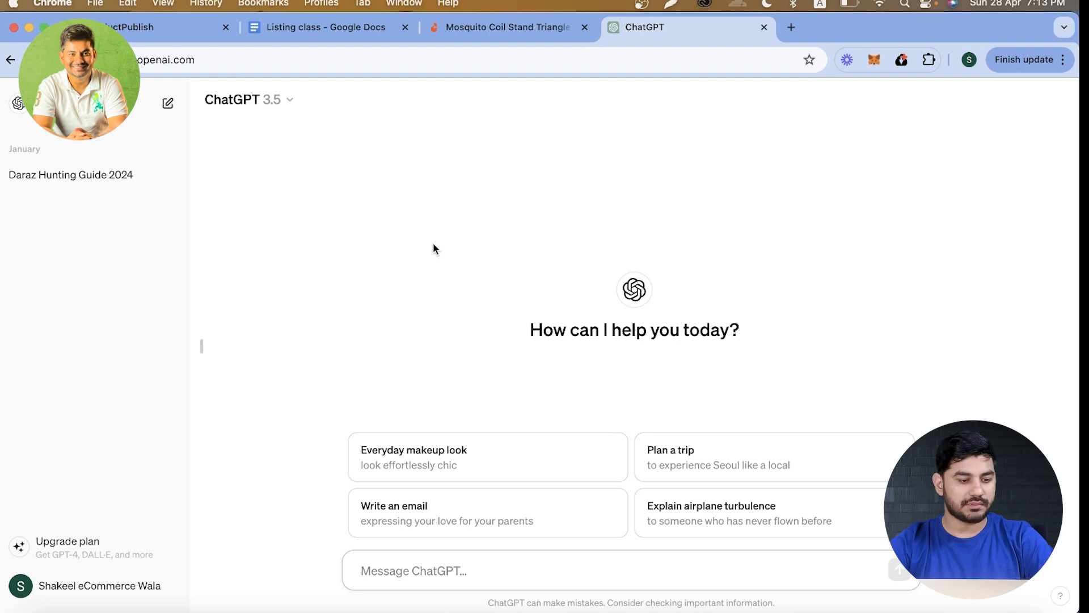
# Step: Select the whole keyword list in the Google Docs notes and view the competitor's mosquito coil stand page on Daraz
pyautogui.click(312, 24)
pyautogui.scroll(10, 347, 267)
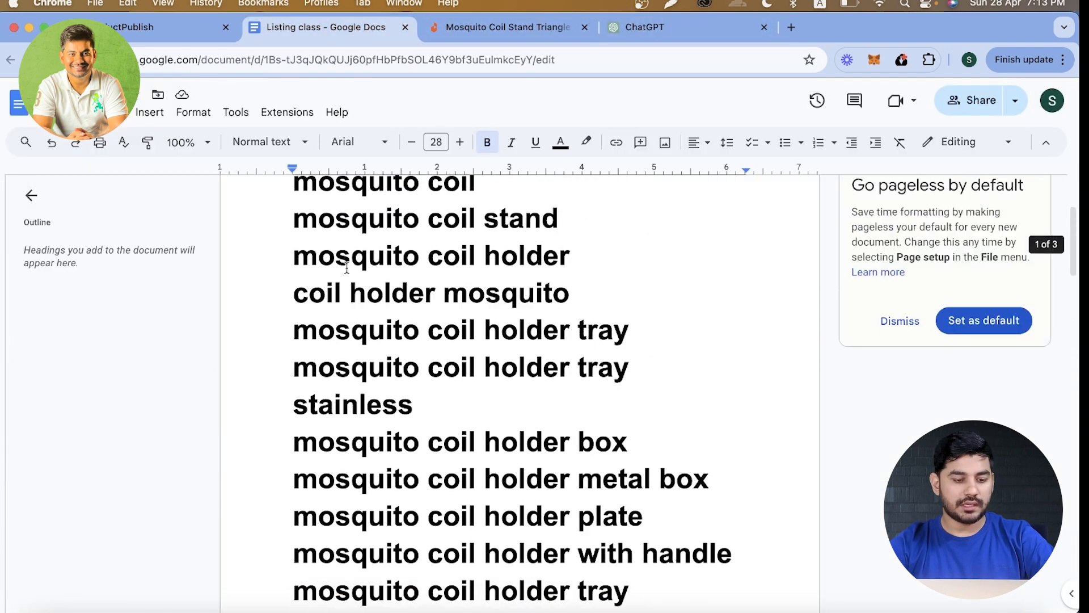
pyautogui.scroll(4, 347, 267)
pyautogui.moveTo(291, 347); pyautogui.dragTo(669, 357)
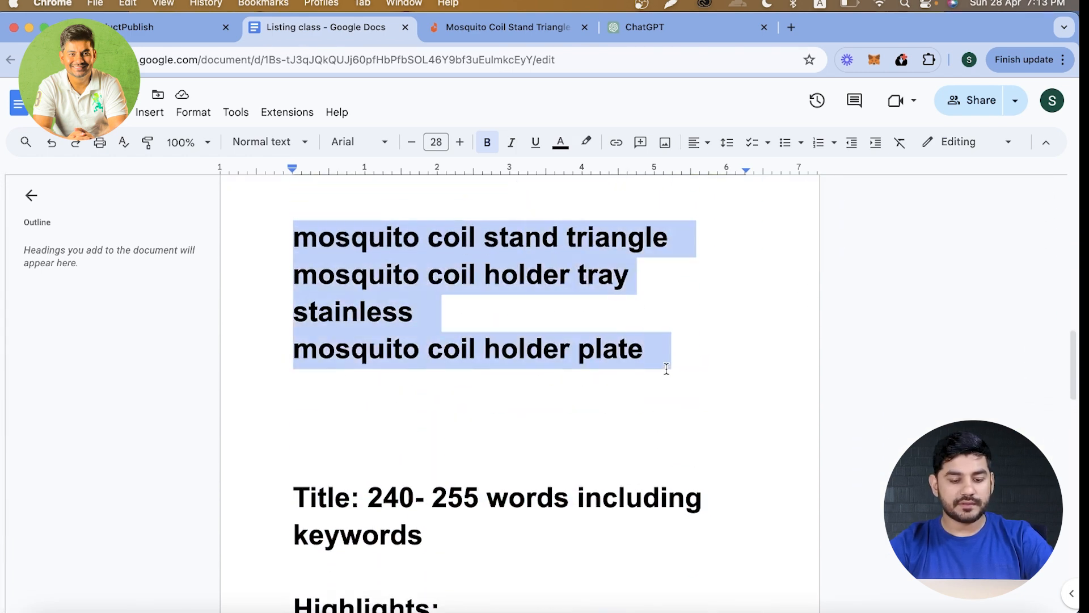
pyautogui.click(574, 28)
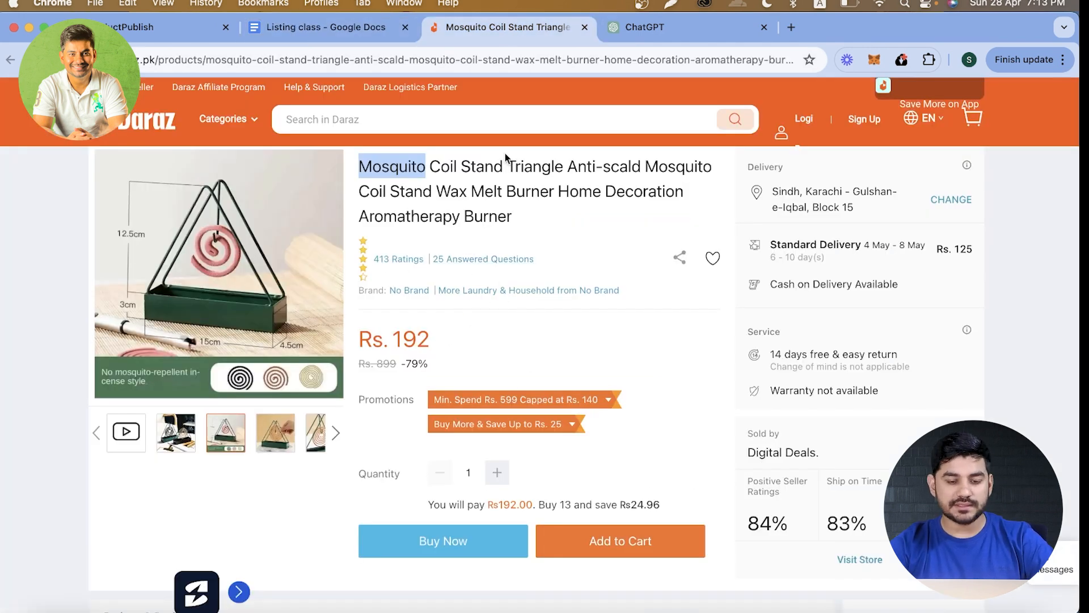
# Step: Start a ChatGPT prompt reading "write a product title for daraz length : 240 to 255 words my competitor title is" with an opening quotation mark
pyautogui.click(649, 36)
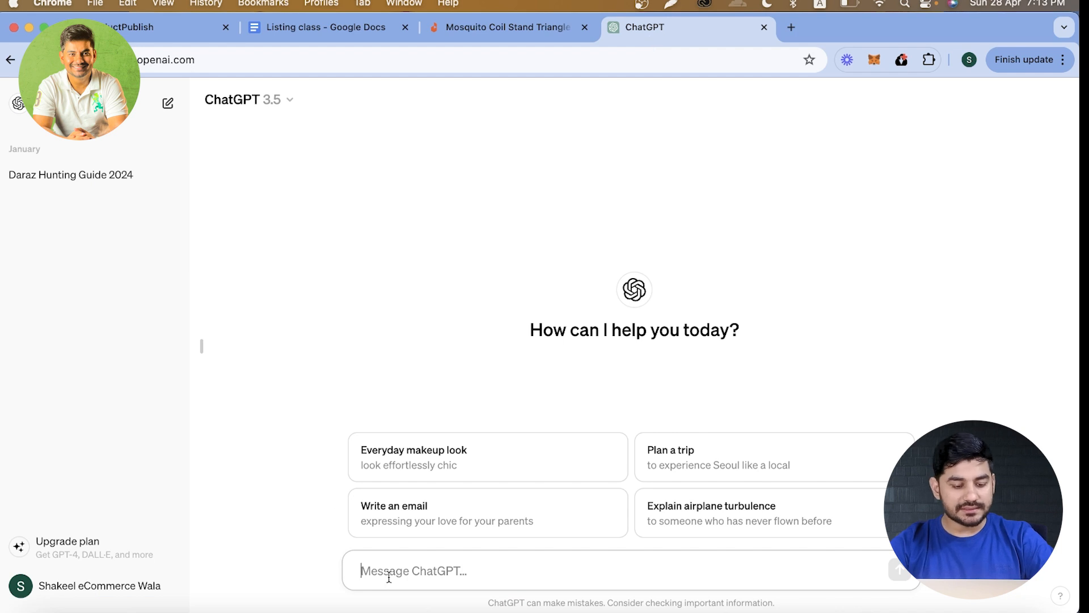
pyautogui.write('write')
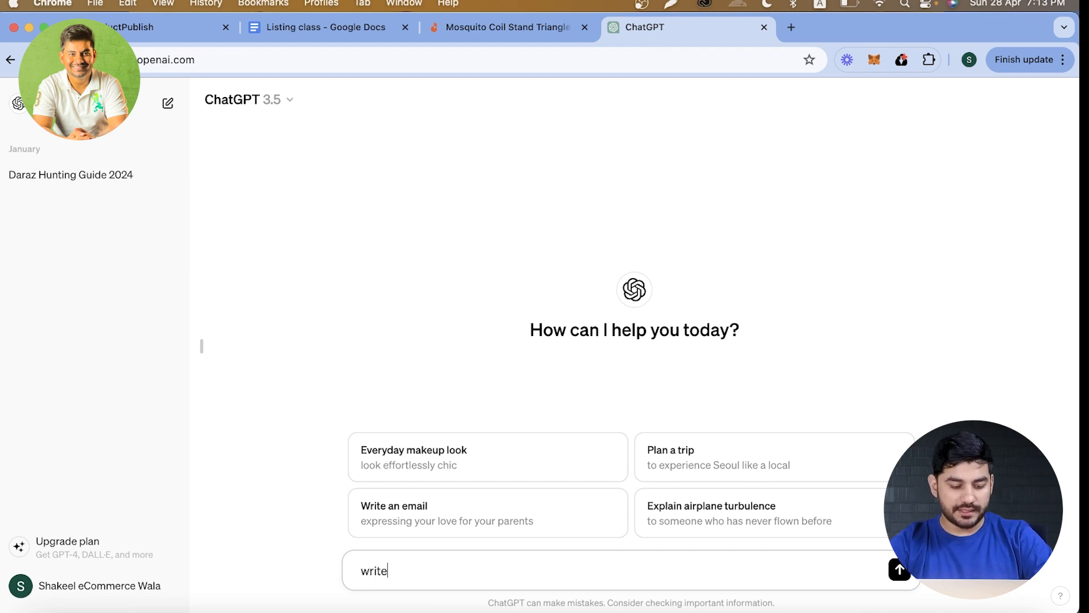
pyautogui.write(' a prod')
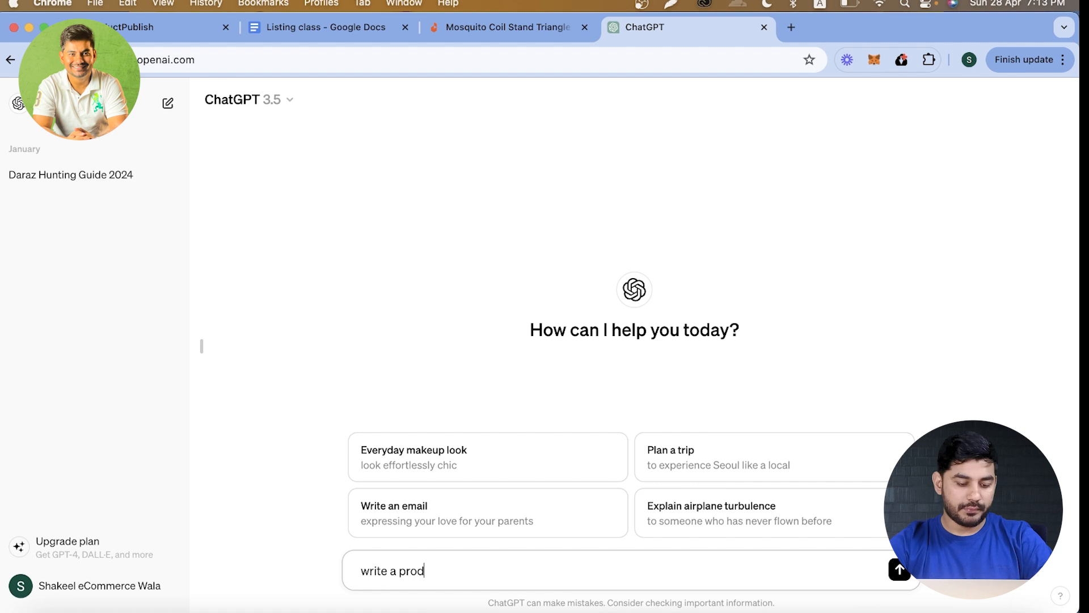
pyautogui.write('uct title f')
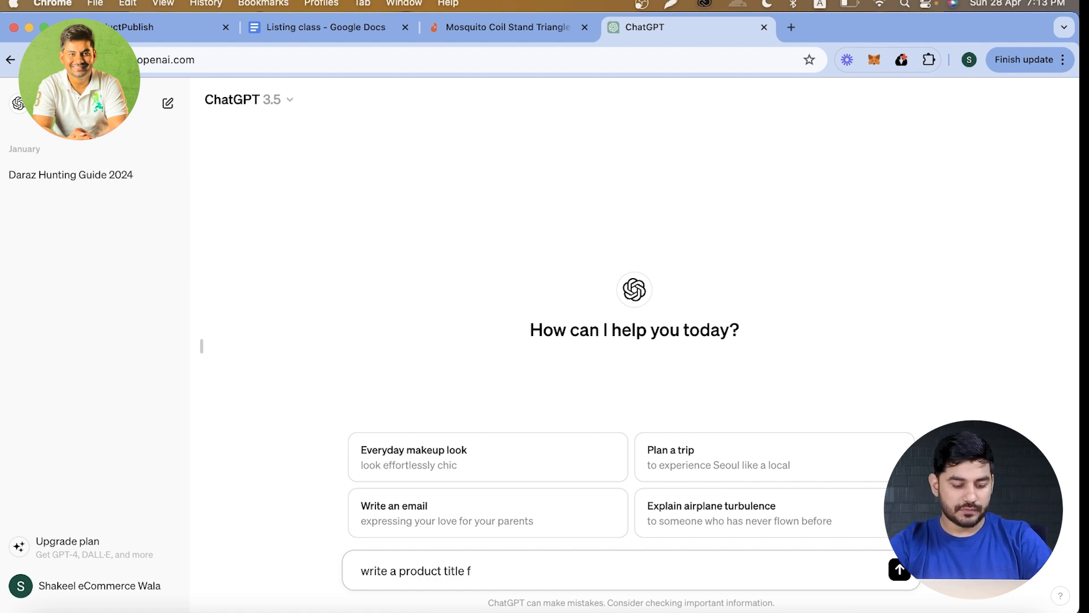
pyautogui.write('or daraz l')
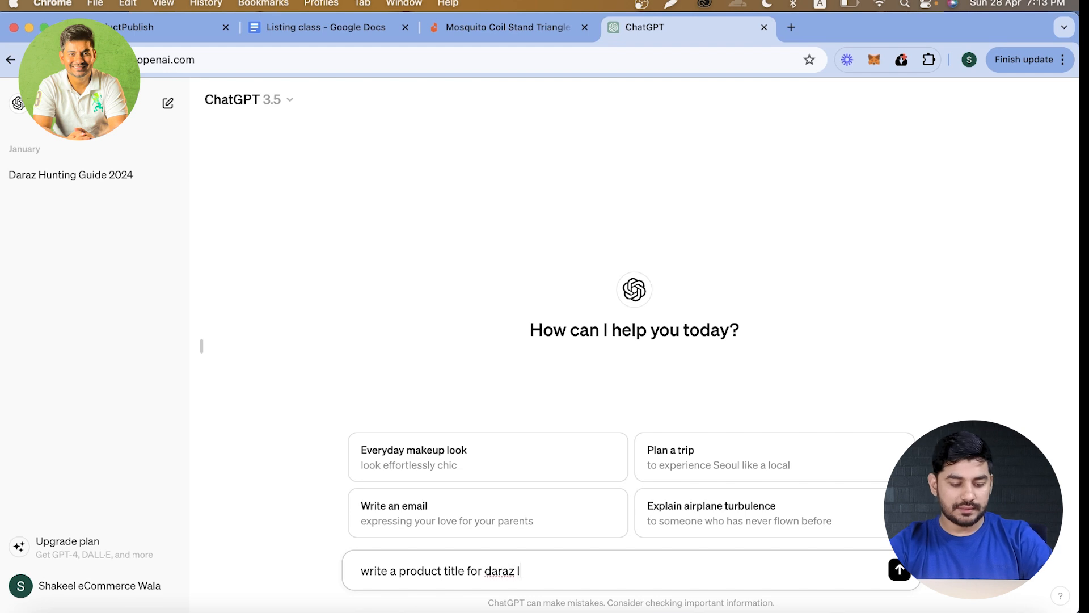
pyautogui.write('ength : 25')
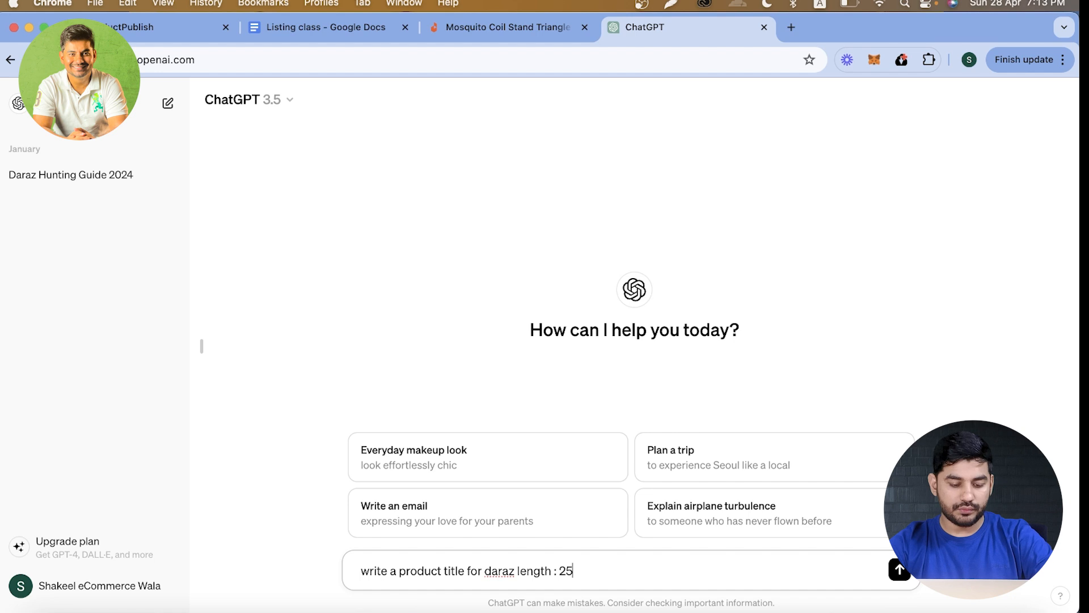
pyautogui.press('BackSpace')
pyautogui.write('40 to 255 wor')
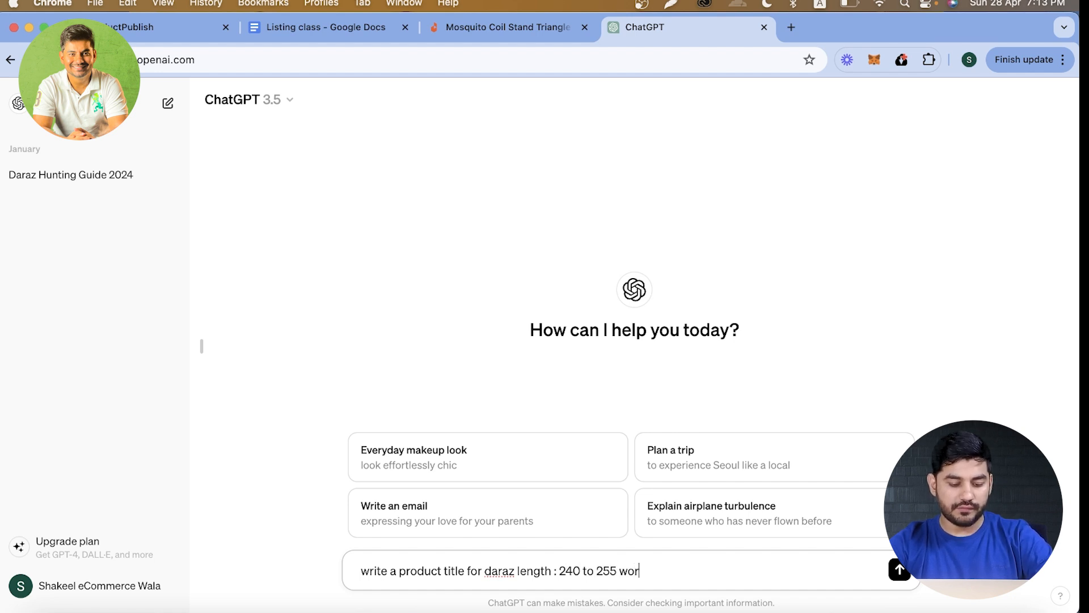
pyautogui.write('ds my')
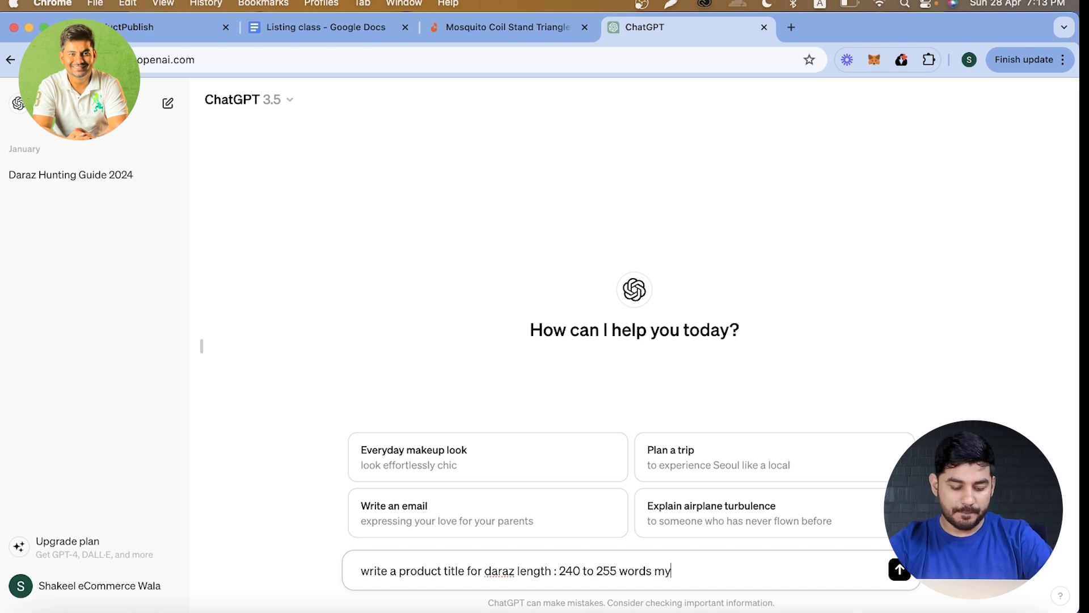
pyautogui.write(' competitor')
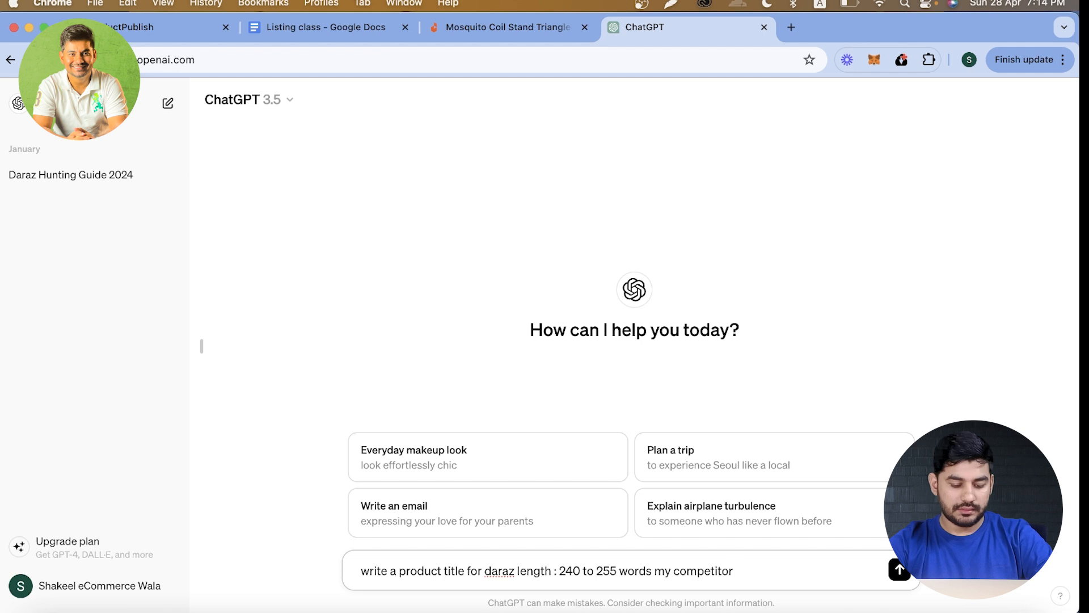
pyautogui.write(' title is')
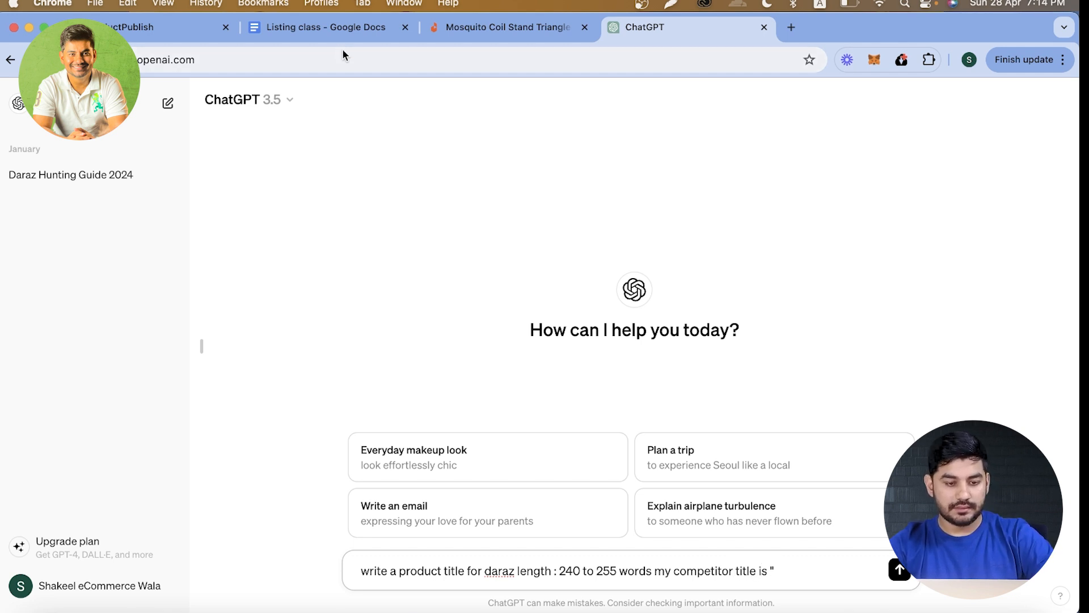
# Step: Copy the competitor's full product title from the Daraz page into the ChatGPT prompt and close the quotation
pyautogui.click(485, 28)
pyautogui.click(445, 191)
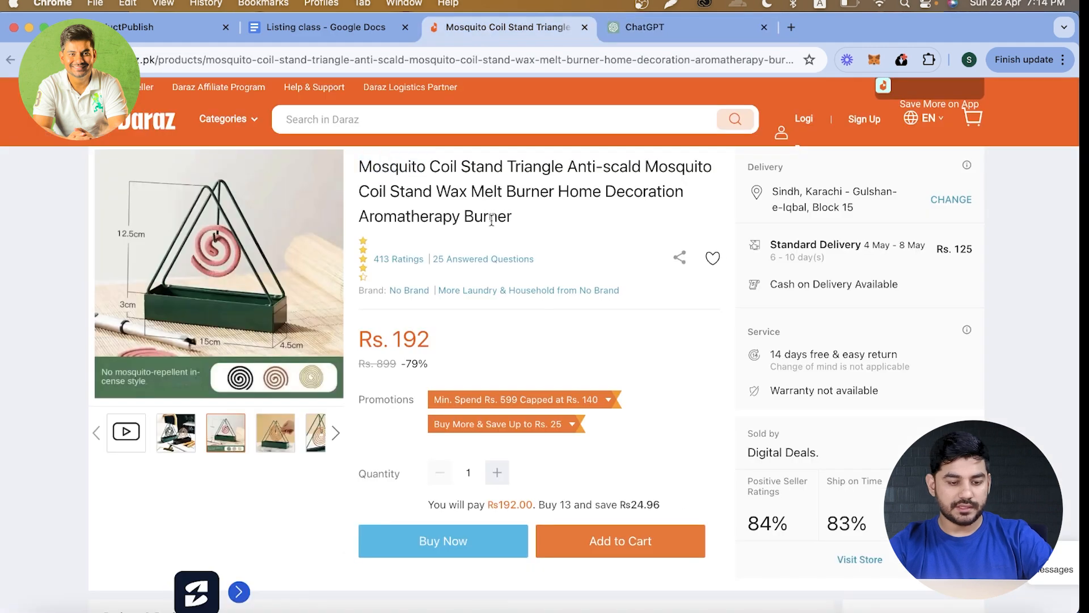
pyautogui.moveTo(512, 222); pyautogui.dragTo(362, 161)
pyautogui.press('super+c')
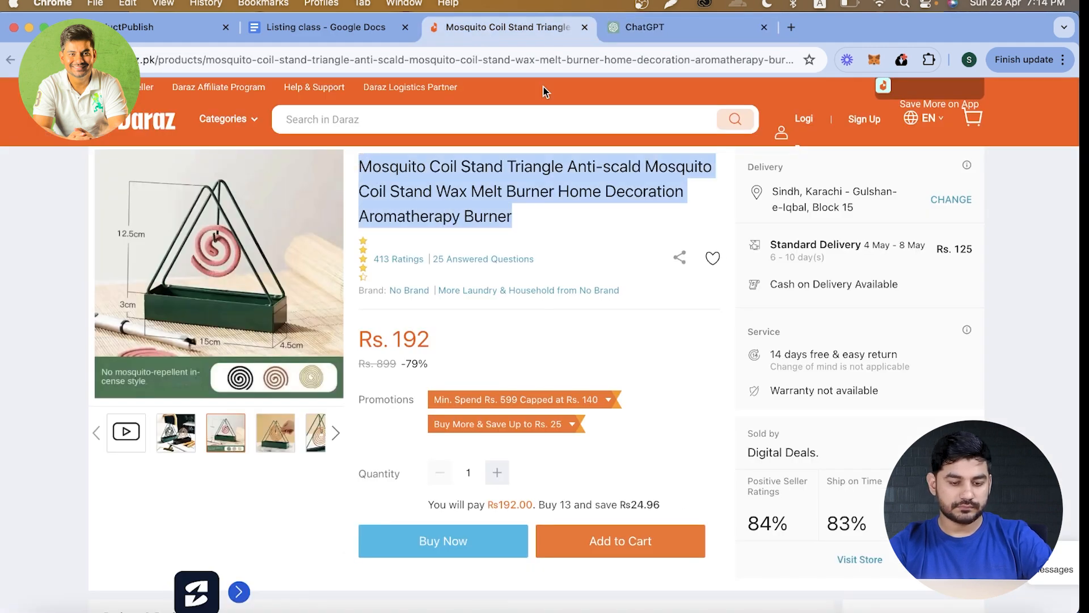
pyautogui.click(681, 28)
pyautogui.press('super+v')
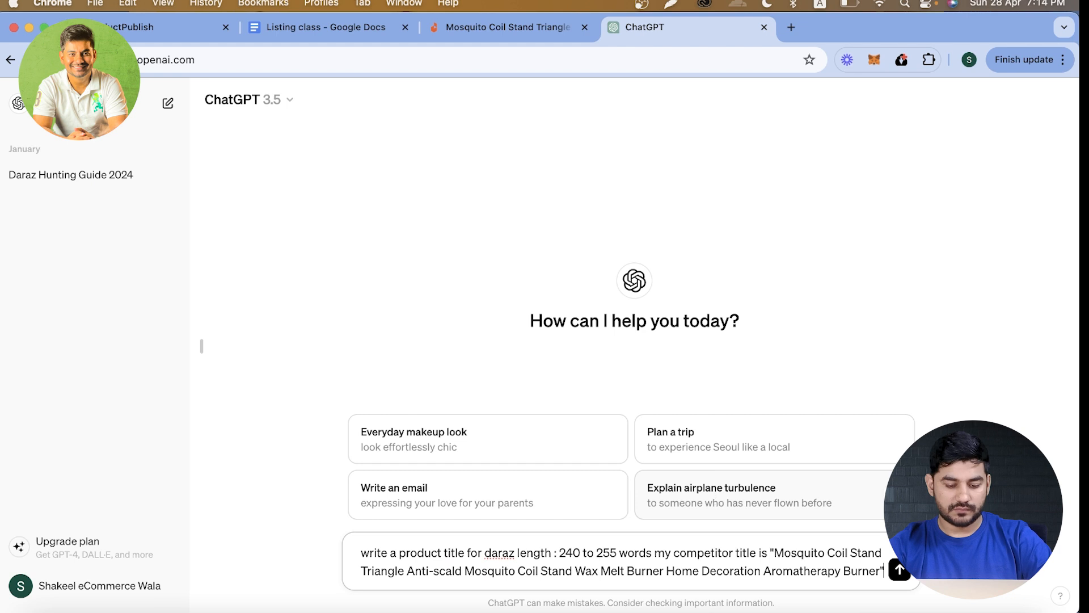
# Step: Extend the ChatGPT prompt with "and major keywords list is" followed by the quoted keyword list from the Google Docs notes
pyautogui.write('amd ')
pyautogui.write('nd major ')
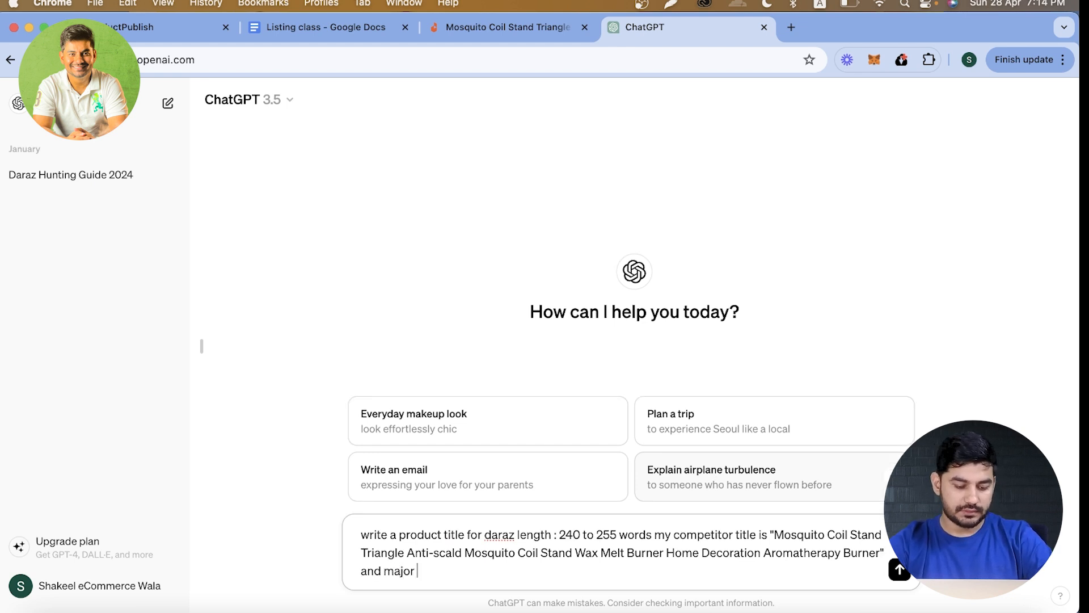
pyautogui.write('keywords list is')
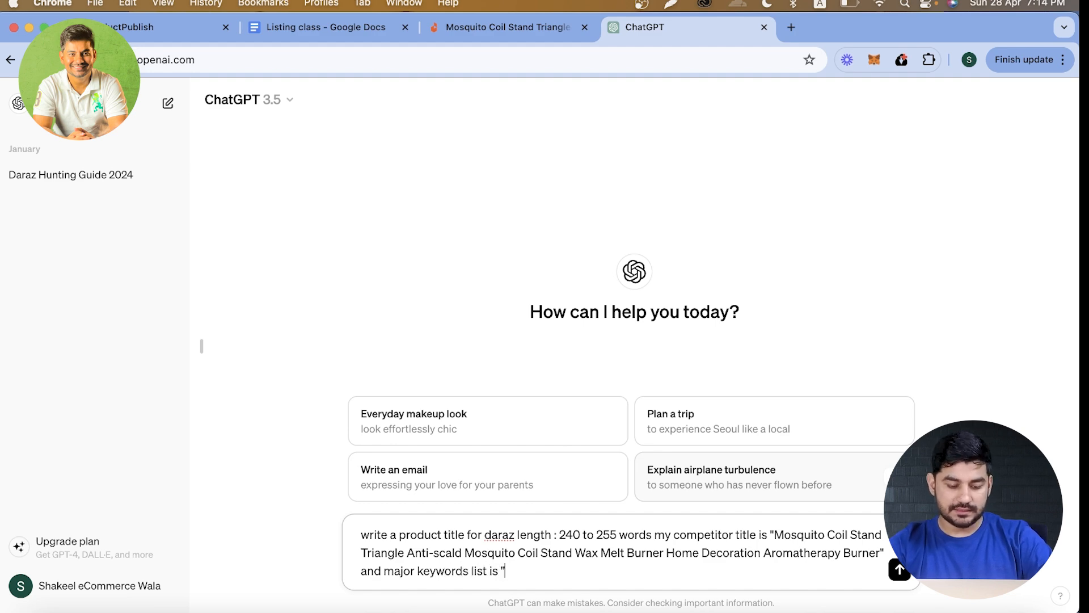
pyautogui.click(287, 24)
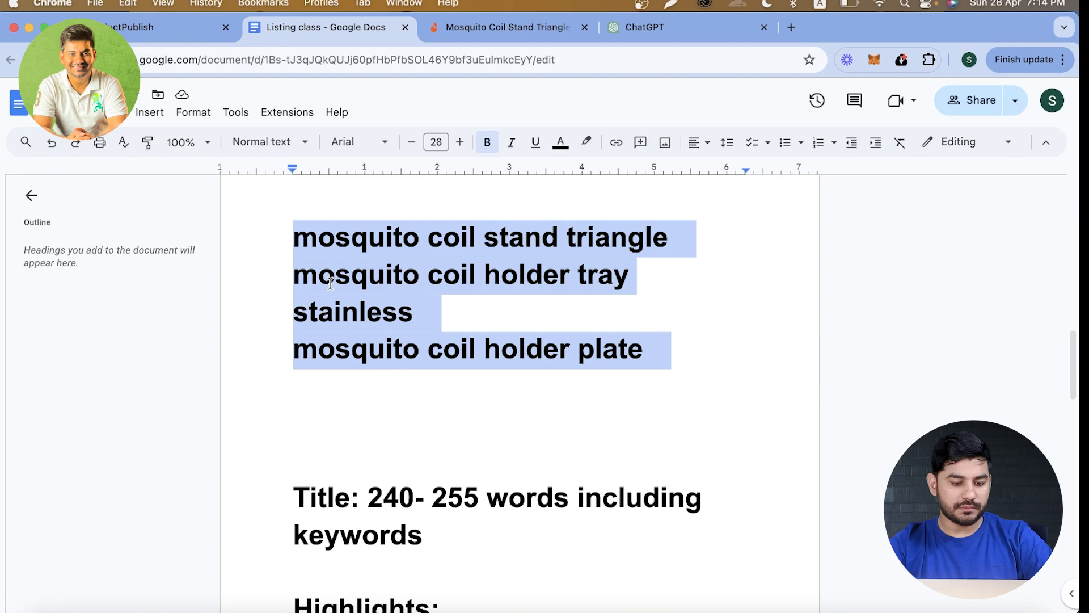
pyautogui.scroll(10, 330, 282)
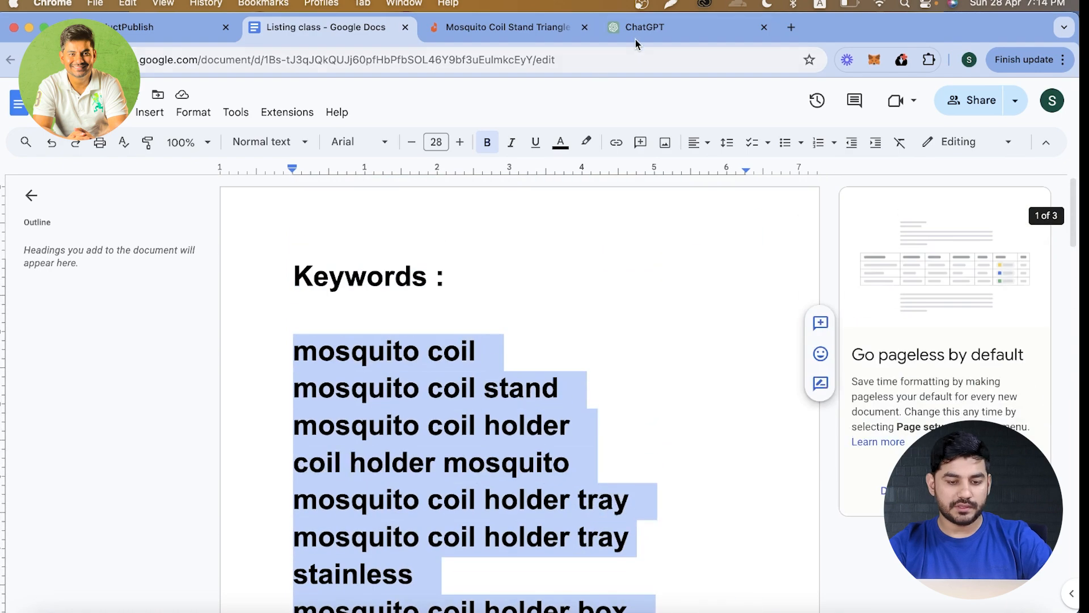
pyautogui.click(632, 38)
pyautogui.press('super+v')
pyautogui.write('"')
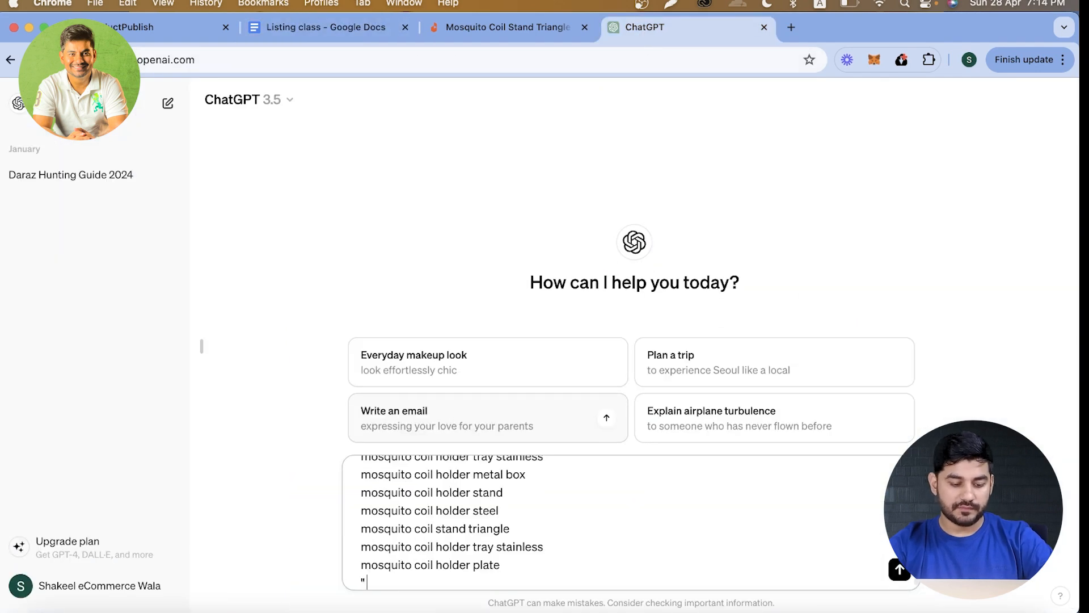
# Step: Add a new line to the prompt starting "please use mosquito coil holder", reusing the phrase from the pasted keyword list
pyautogui.hotkey('shift', 'Return')
pyautogui.write('p')
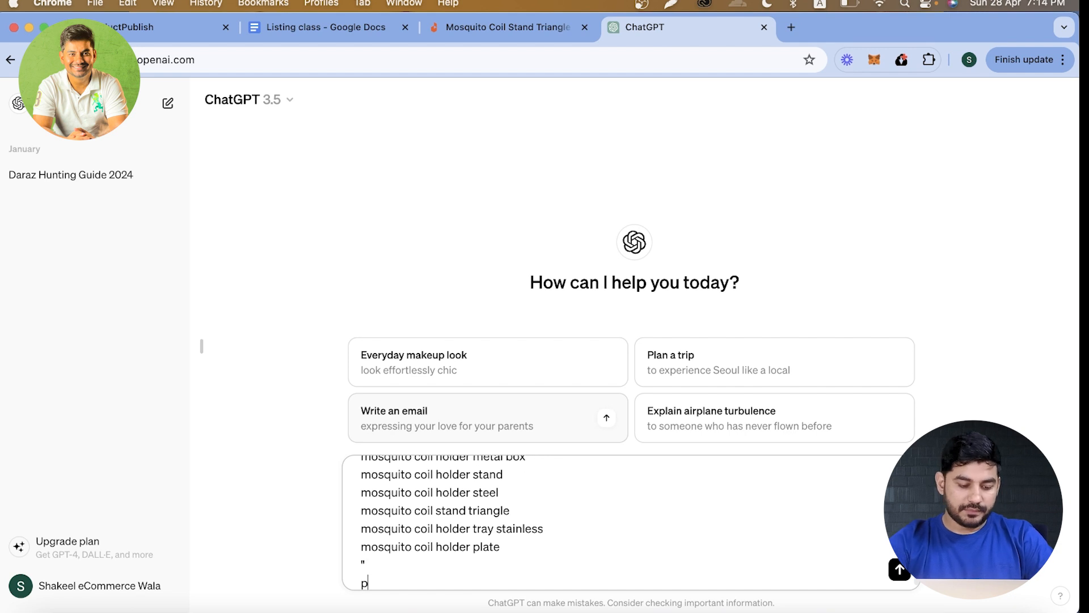
pyautogui.write('lease c')
pyautogui.write('se use')
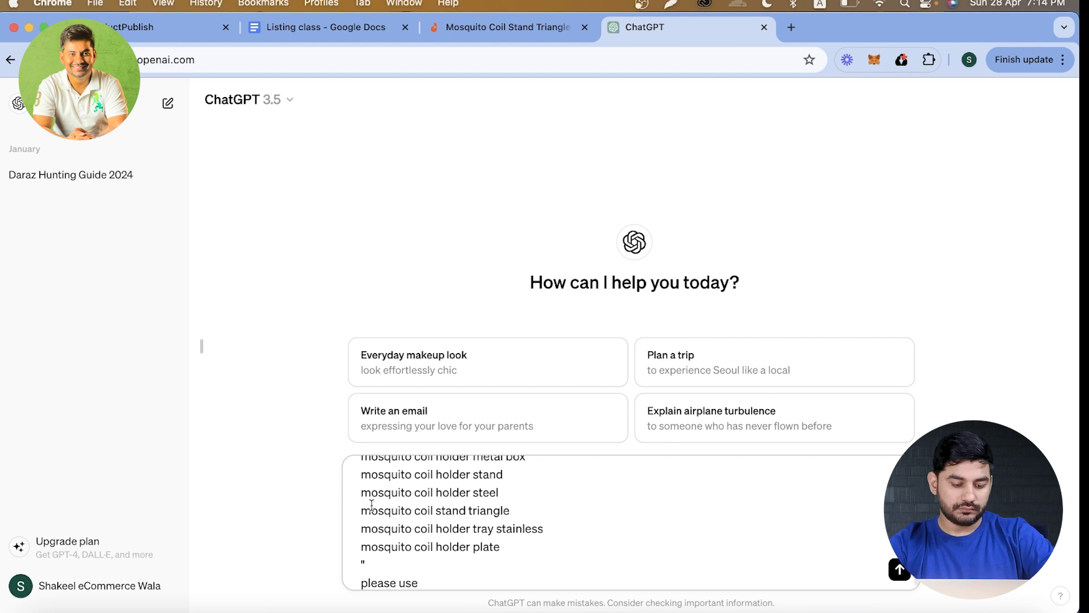
pyautogui.moveTo(363, 548); pyautogui.dragTo(469, 549)
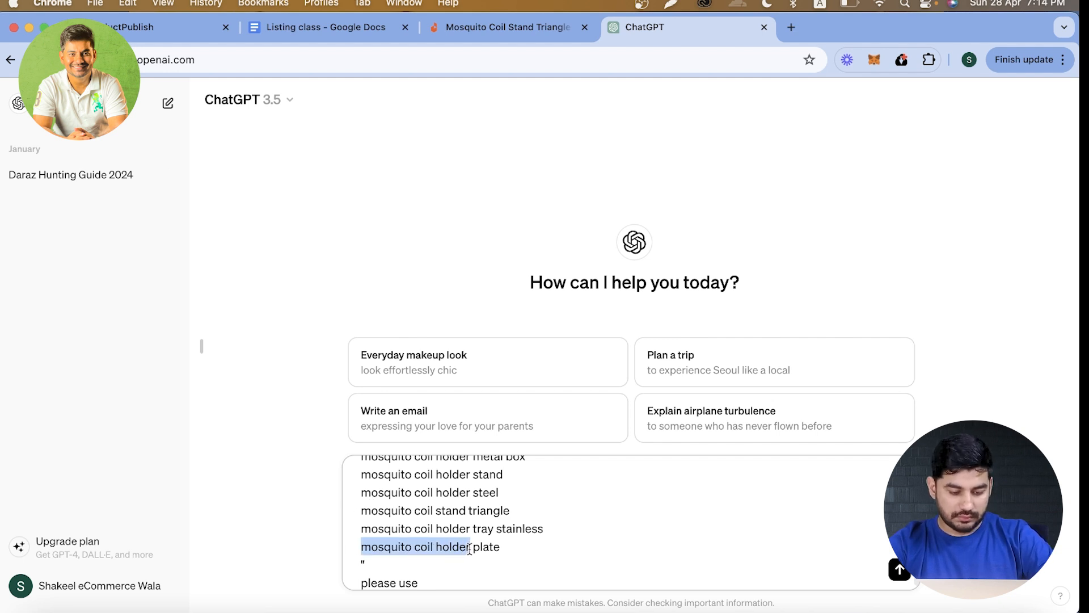
pyautogui.press('super+c')
pyautogui.click(427, 585)
pyautogui.press('super+v')
# Step: Complete the instruction with "or mosquito coil stand keyword in start" and send the prompt
pyautogui.write('or')
pyautogui.press('super+v')
pyautogui.press('BackSpace')
pyautogui.press('BackSpace')
pyautogui.press('BackSpace')
pyautogui.write('stanf')
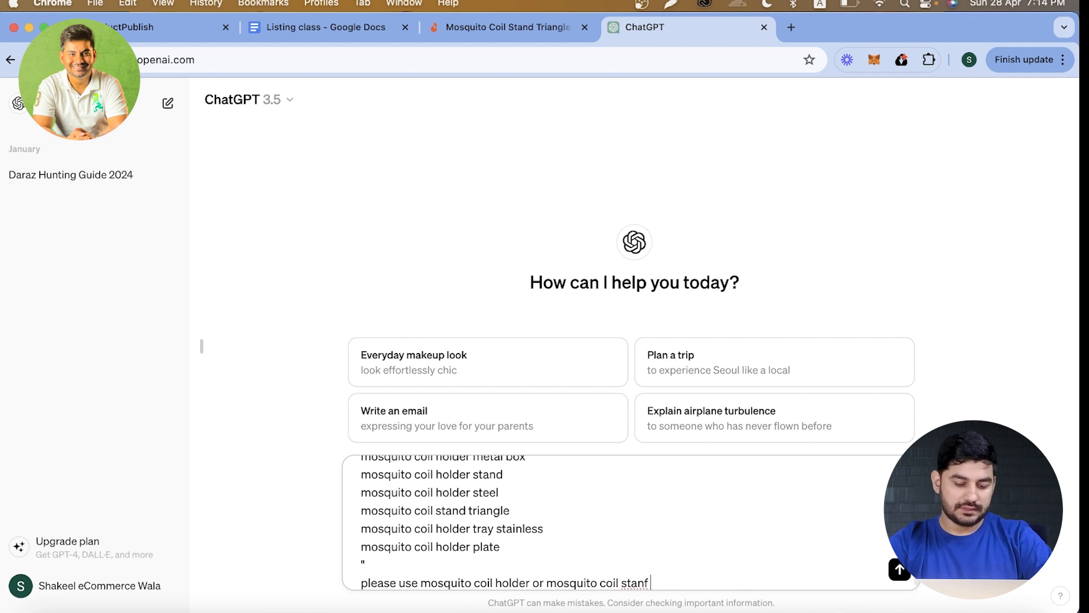
pyautogui.write('d keywor in')
pyautogui.press('BackSpace')
pyautogui.press('BackSpace')
pyautogui.press('BackSpace')
pyautogui.write('d in')
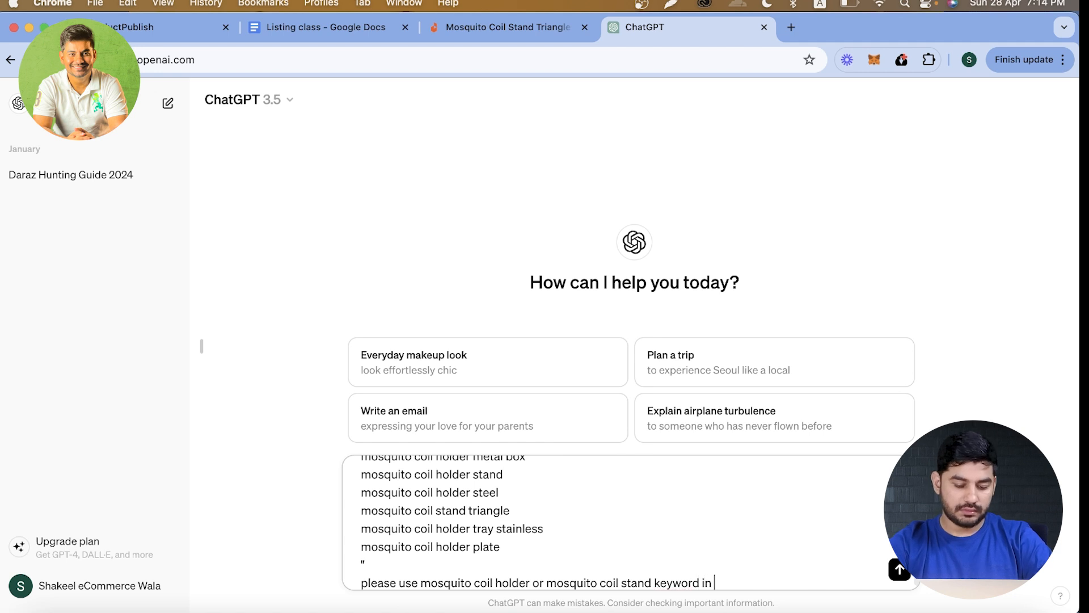
pyautogui.write('n start')
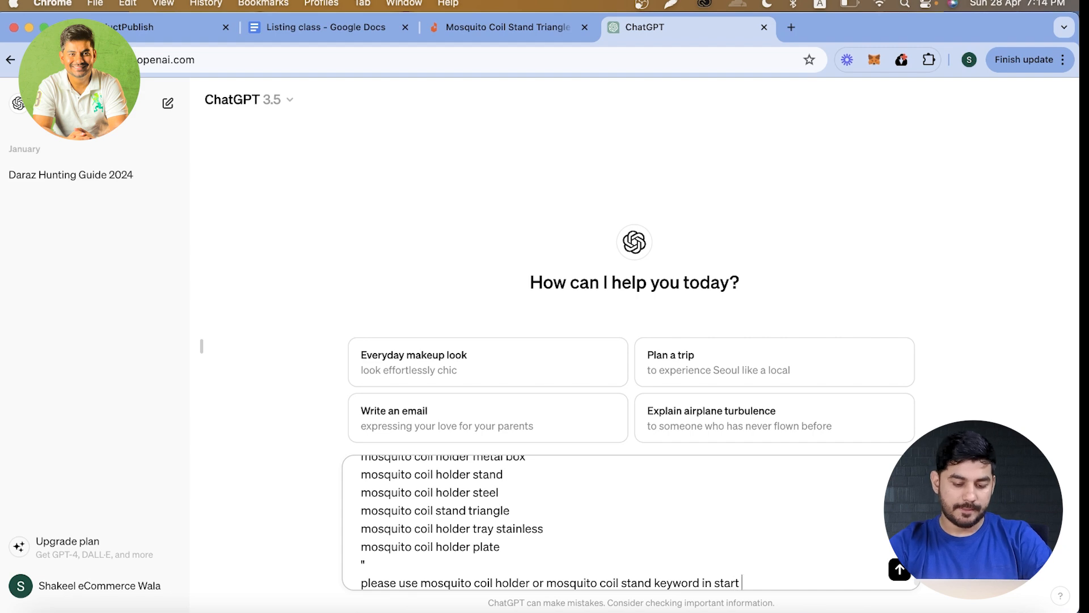
pyautogui.press('Return')
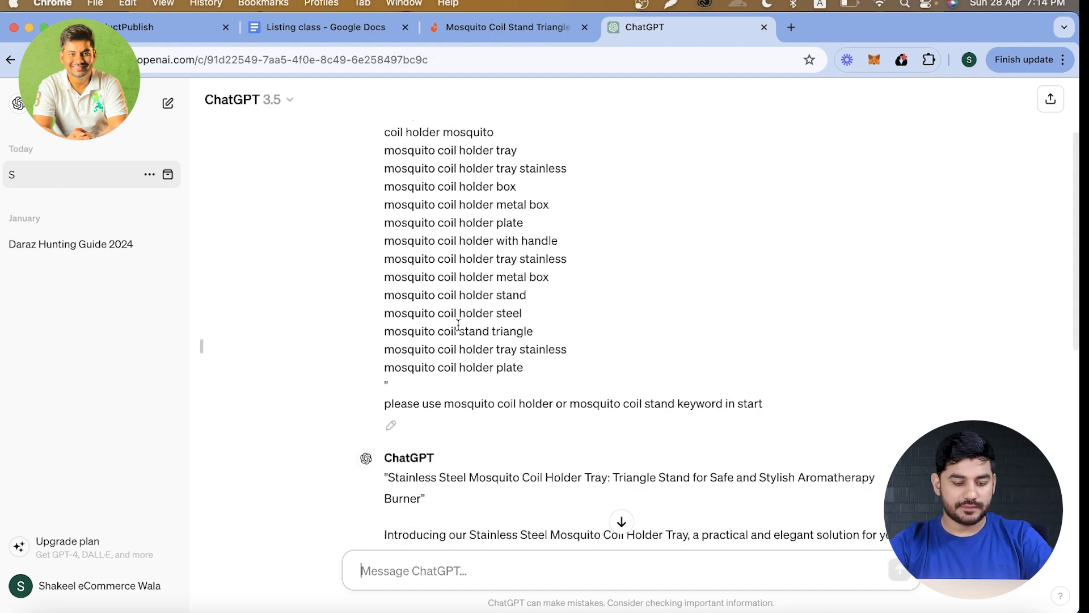
# Step: Review the wording of the generated product title and the description paragraphs beneath it
pyautogui.scroll(4, 458, 325)
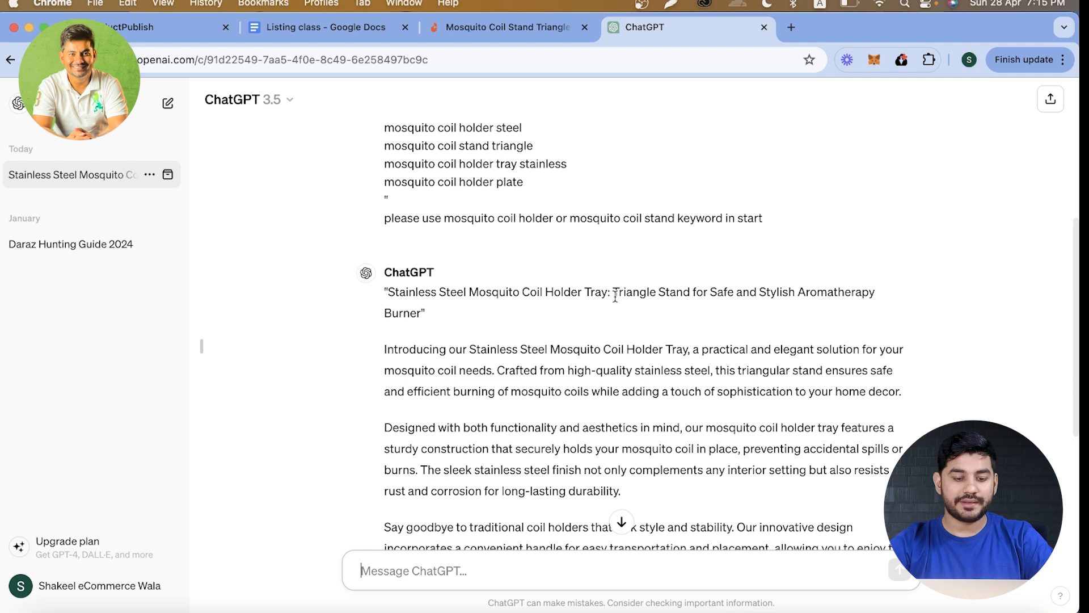
pyautogui.moveTo(613, 294); pyautogui.dragTo(757, 293)
pyautogui.doubleClick(762, 293)
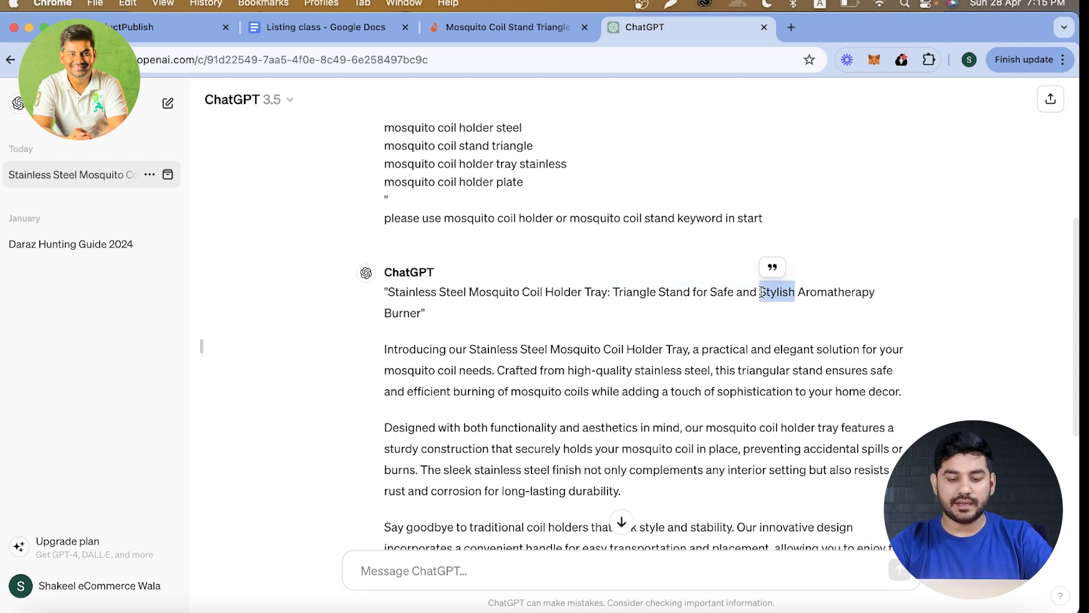
pyautogui.doubleClick(827, 292)
pyautogui.doubleClick(404, 315)
pyautogui.click(462, 359)
pyautogui.scroll(-5, 462, 358)
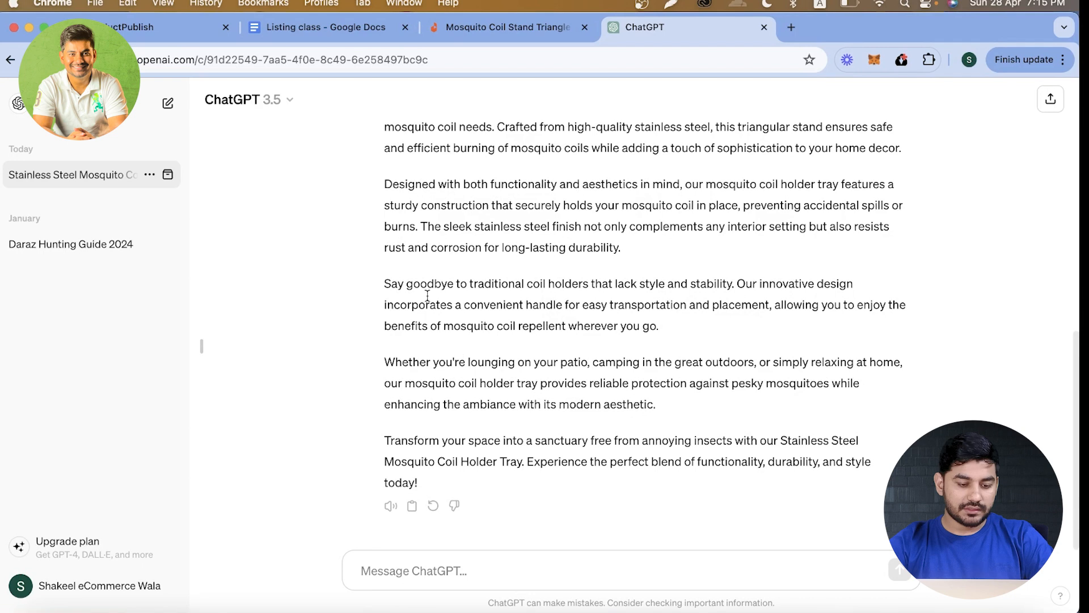
# Step: Ask ChatGPT for further suggestions with the message "more title"
pyautogui.click(409, 578)
pyautogui.write('m')
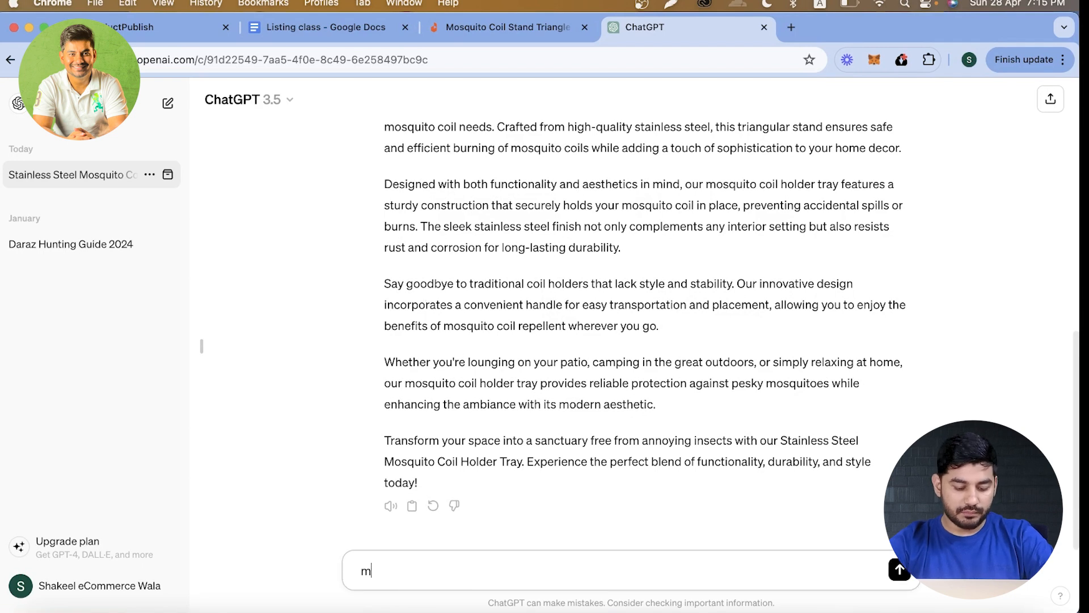
pyautogui.write('ore title')
pyautogui.press('Return')
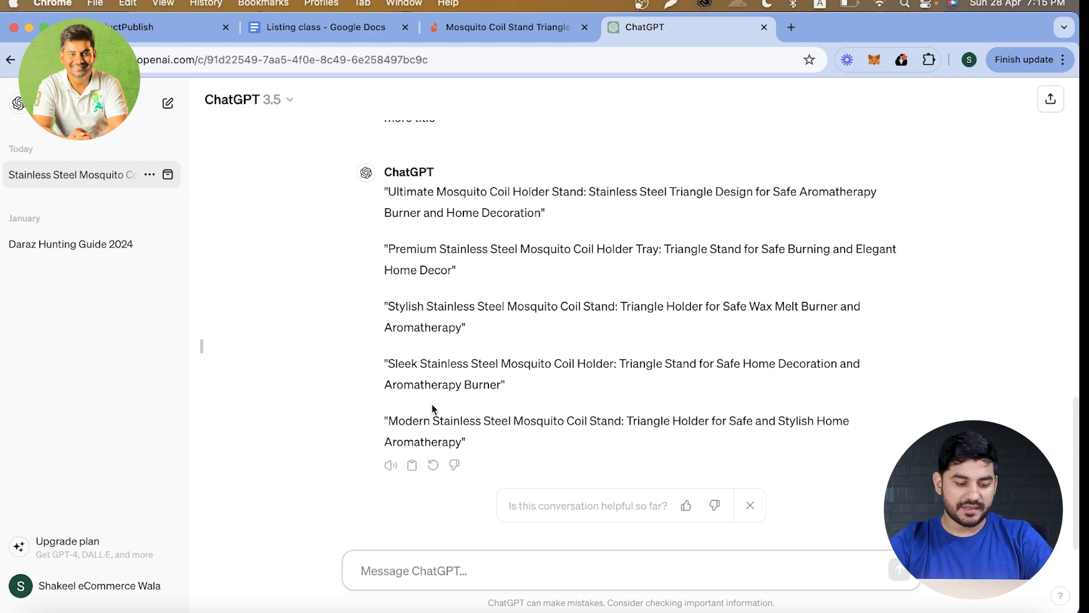
# Step: Compare the alternative titles, examining the wording of the "Premium" and "Modern" suggestions
pyautogui.scroll(1, 431, 404)
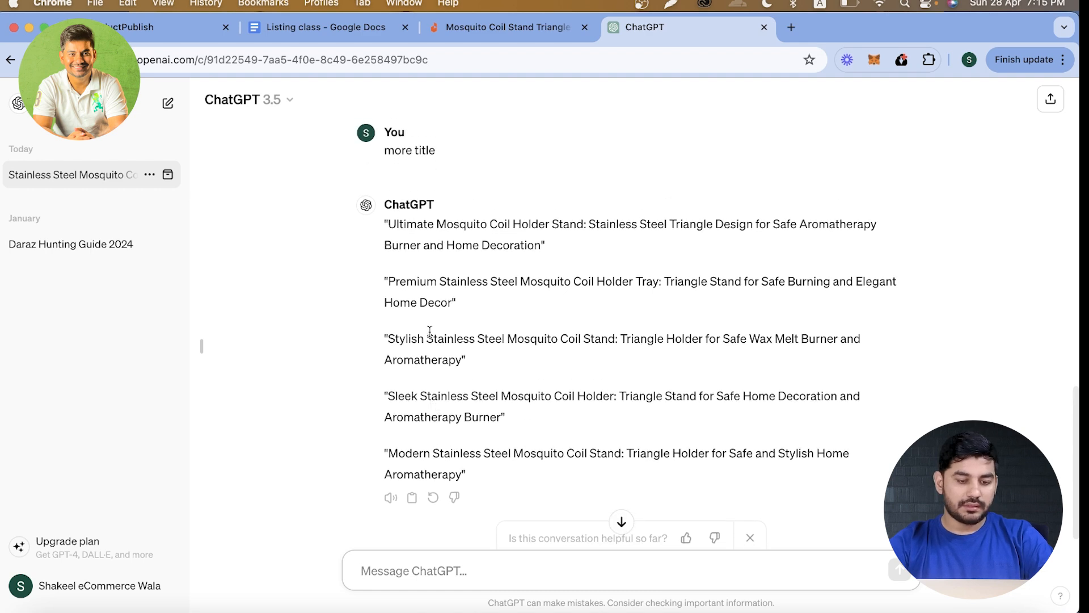
pyautogui.scroll(-1, 430, 332)
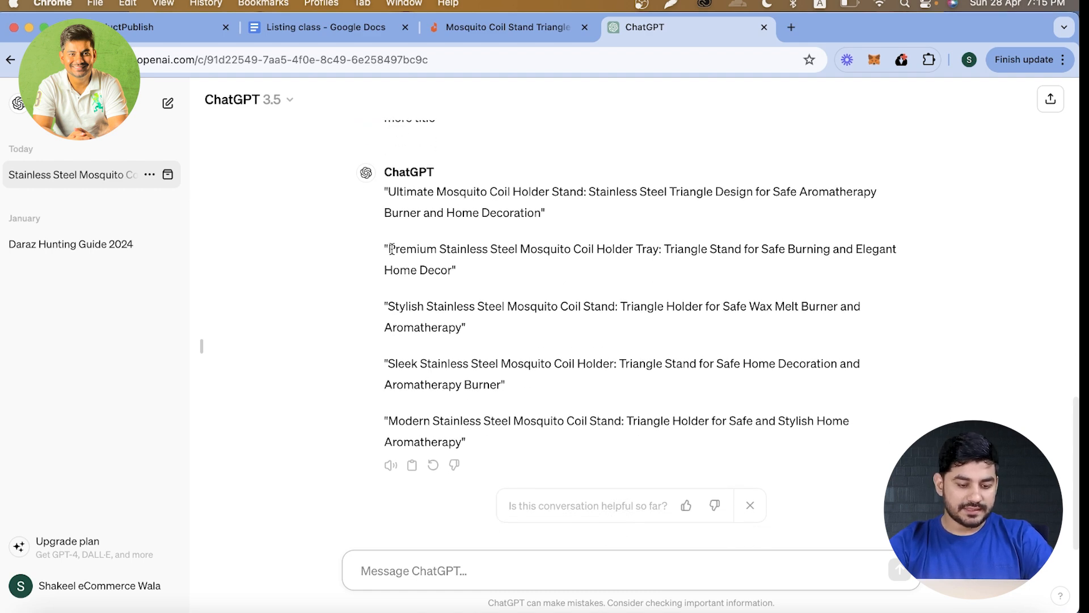
pyautogui.moveTo(388, 250); pyautogui.dragTo(446, 275)
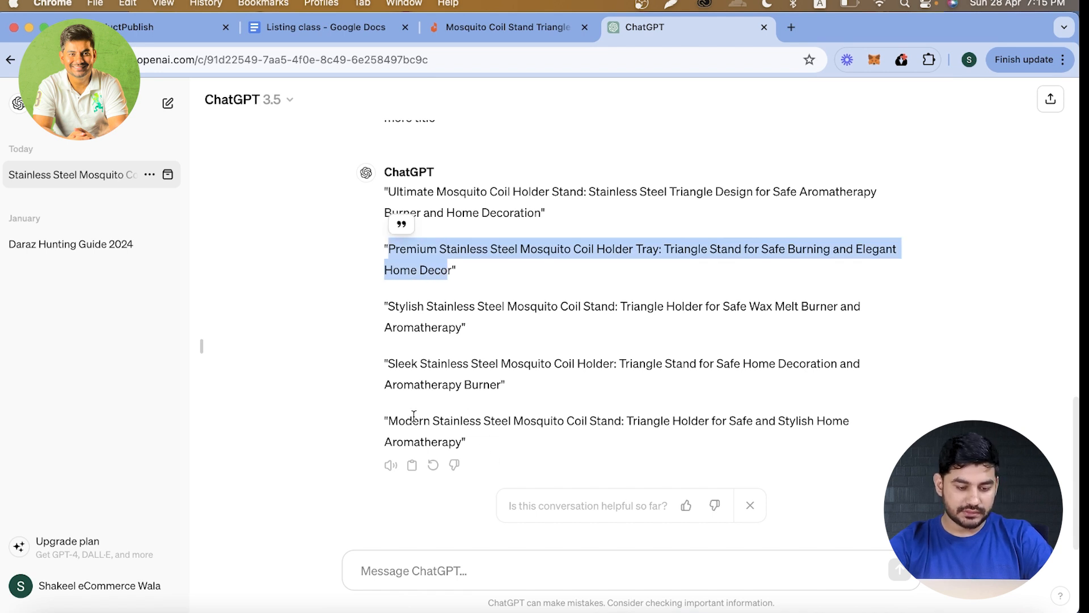
pyautogui.doubleClick(521, 420)
pyautogui.click(577, 422)
pyautogui.doubleClick(684, 419)
pyautogui.click(724, 420)
pyautogui.scroll(1, 426, 404)
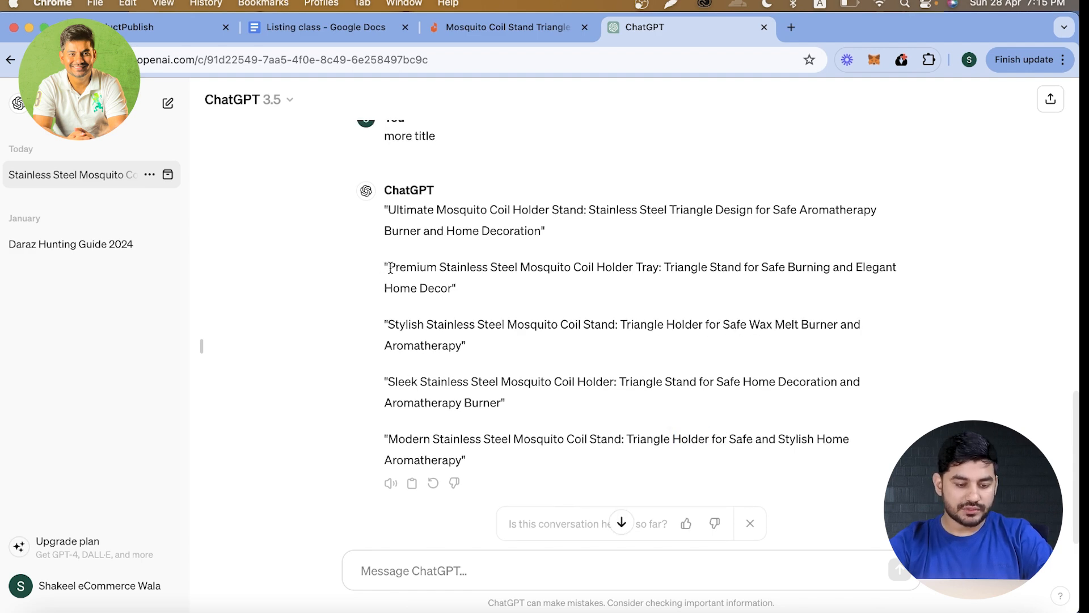
pyautogui.moveTo(390, 268); pyautogui.dragTo(451, 289)
# Step: Send ChatGPT the request "please make title only by using keywords"
pyautogui.click(429, 583)
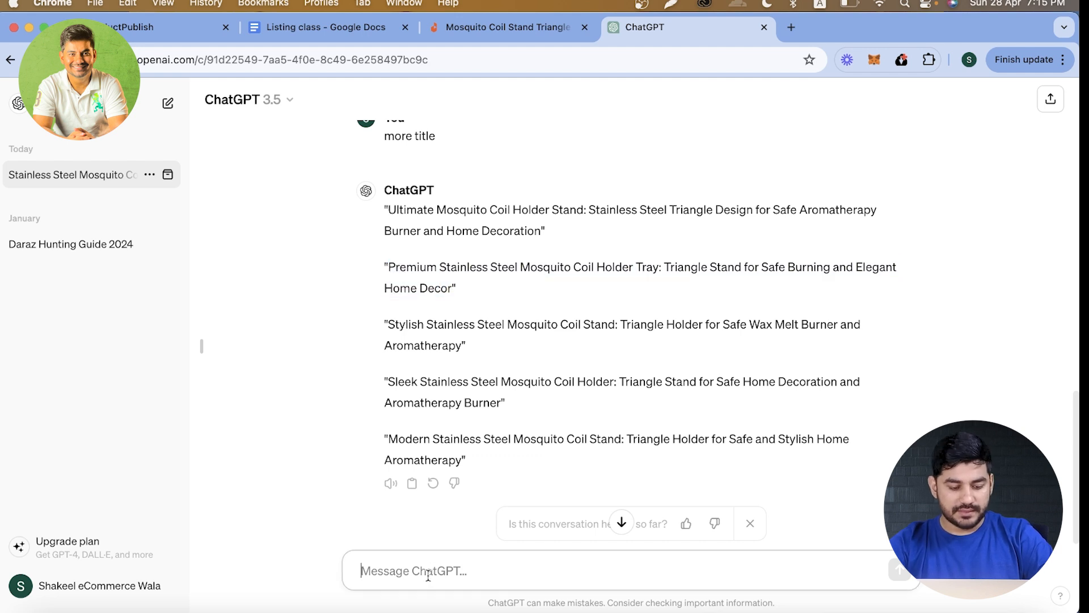
pyautogui.write('pl')
pyautogui.write('e ma')
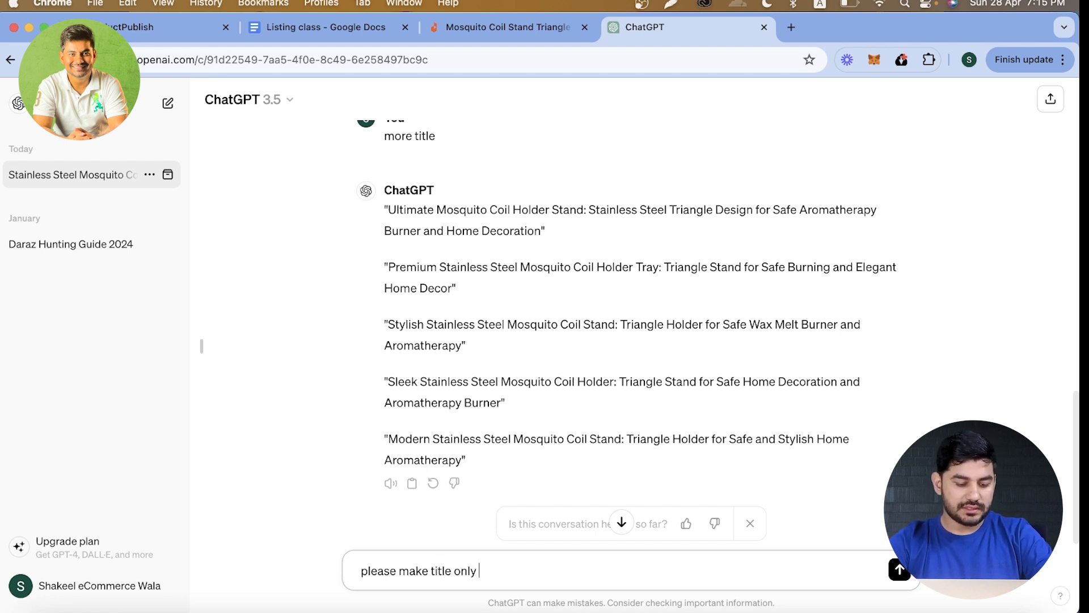
pyautogui.write('ke title onlny')
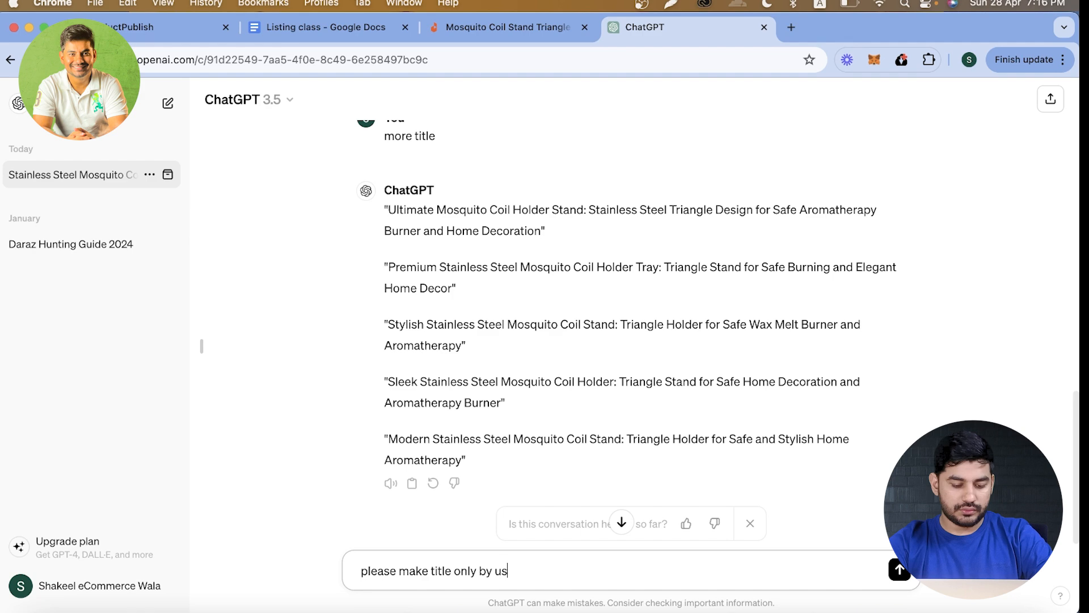
pyautogui.write('keywords')
pyautogui.press('Return')
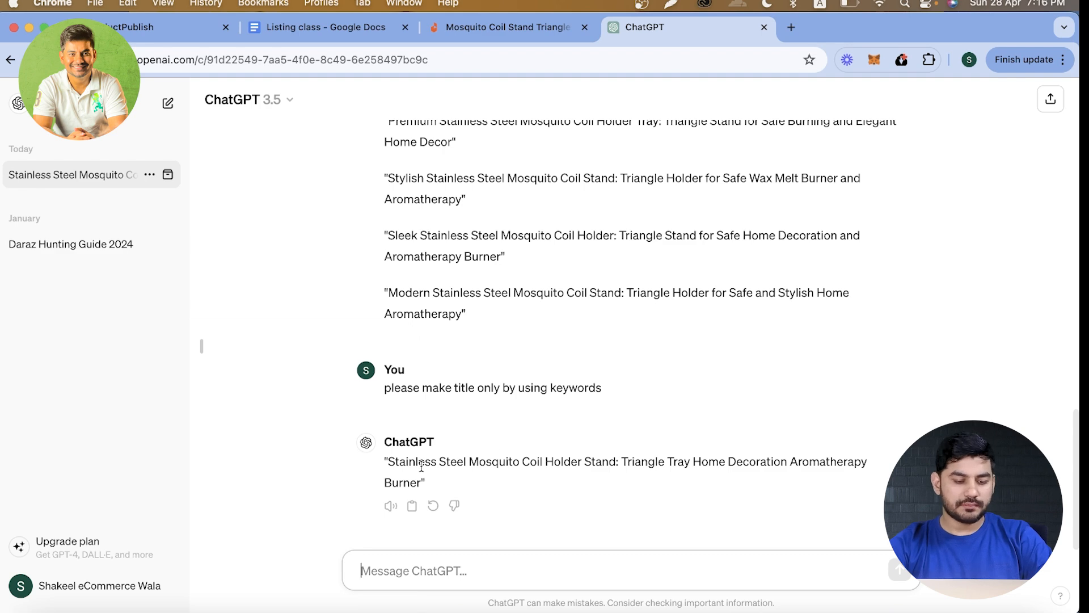
# Step: Copy the suggested title starting "Premium Stainless Steel Mosquito Coil Holder Tray" from the earlier ChatGPT reply
pyautogui.scroll(3, 422, 466)
pyautogui.moveTo(388, 280); pyautogui.dragTo(452, 305)
pyautogui.press('super+c')
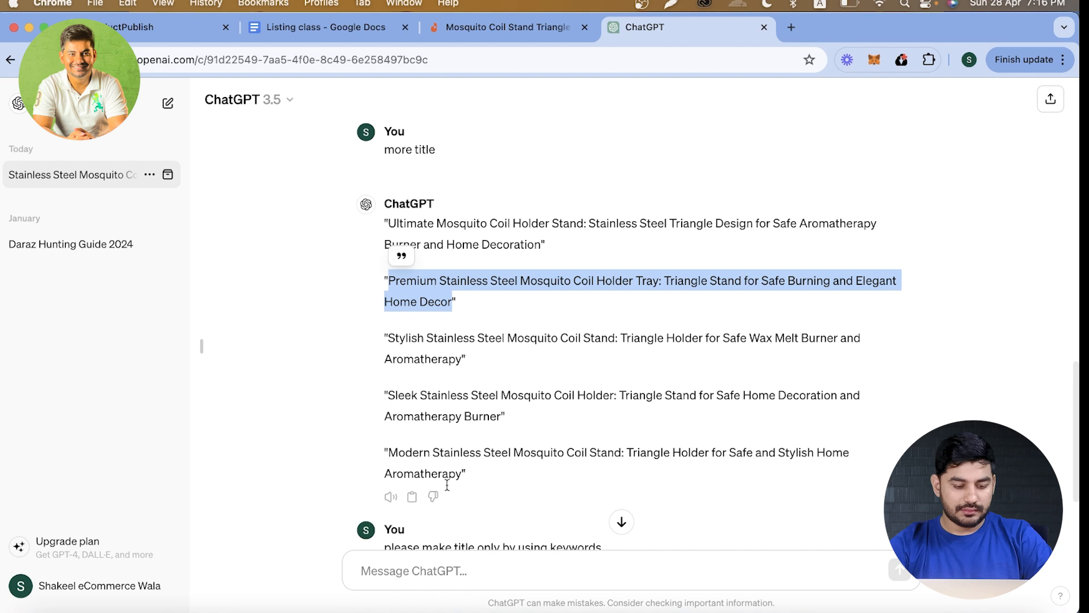
# Step: Send ChatGPT the request "please write title words upto 240"
pyautogui.click(434, 573)
pyautogui.write('please make')
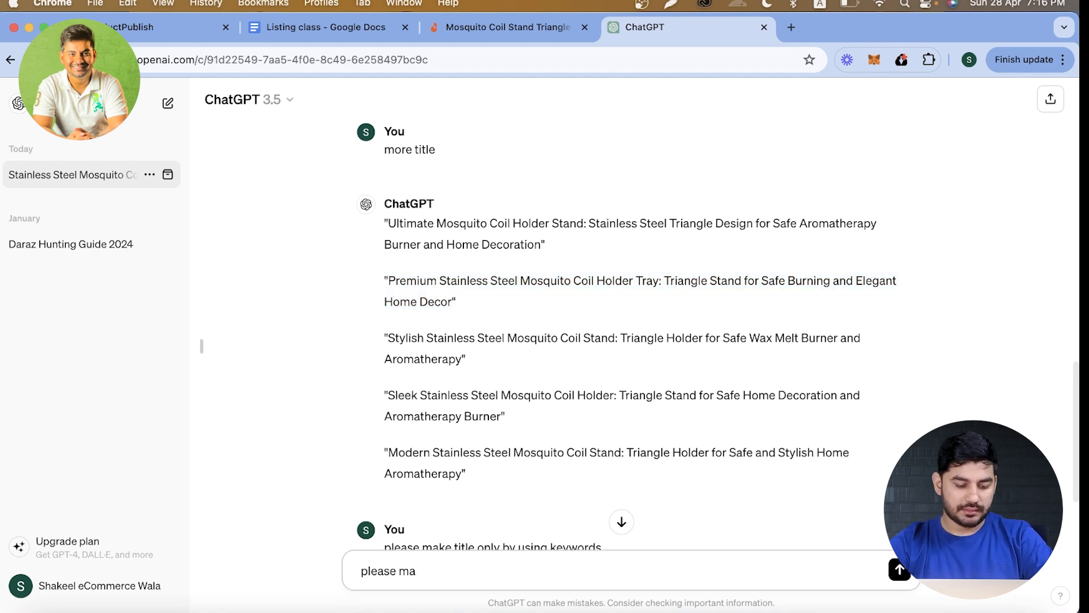
pyautogui.press('BackSpace')
pyautogui.write('write title words upto')
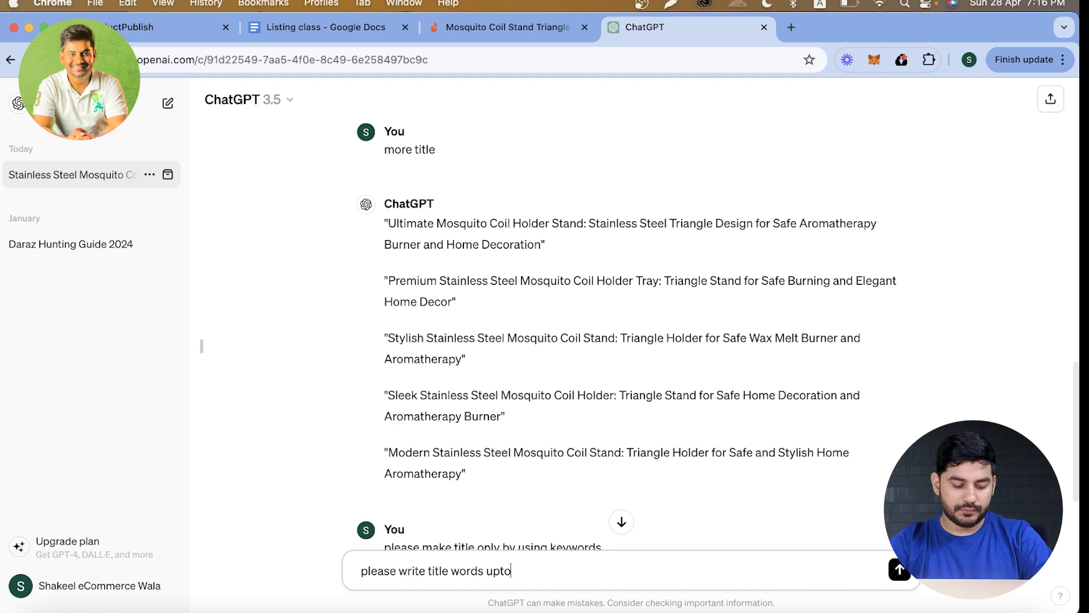
pyautogui.write('240')
pyautogui.press('Return')
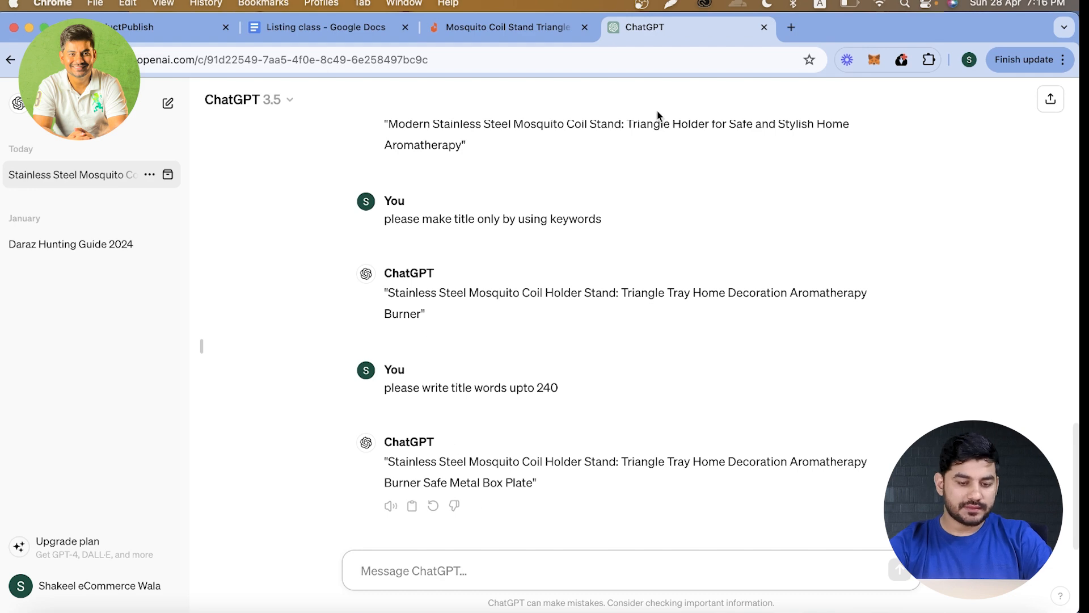
# Step: Search the web for "word count" in a new tab, open WordCounter and place its tab beside the Google Docs one
pyautogui.click(794, 27)
pyautogui.write('word cou')
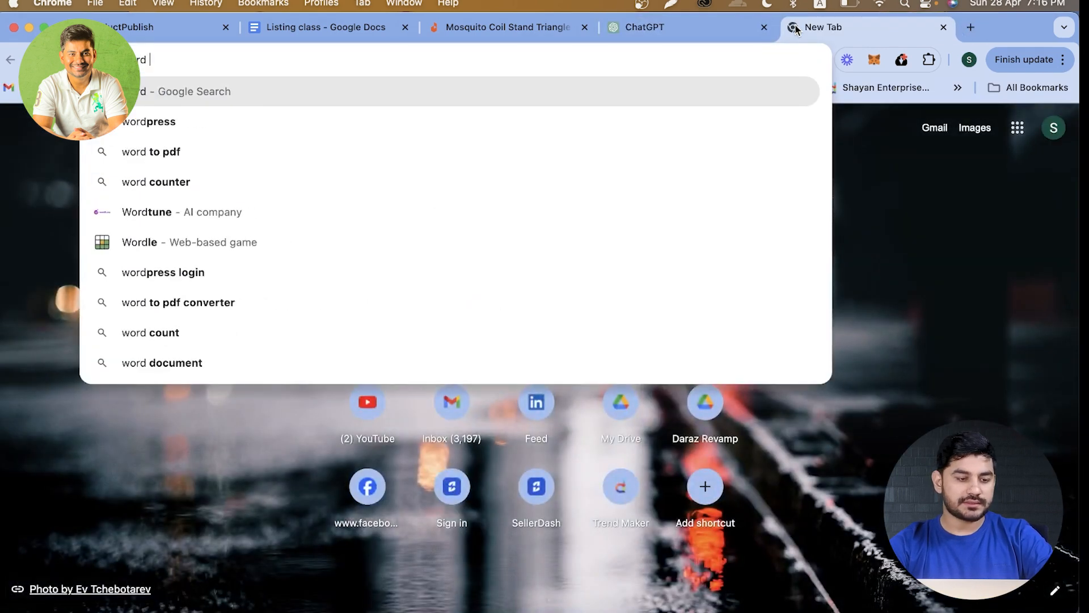
pyautogui.write('nt')
pyautogui.press('Return')
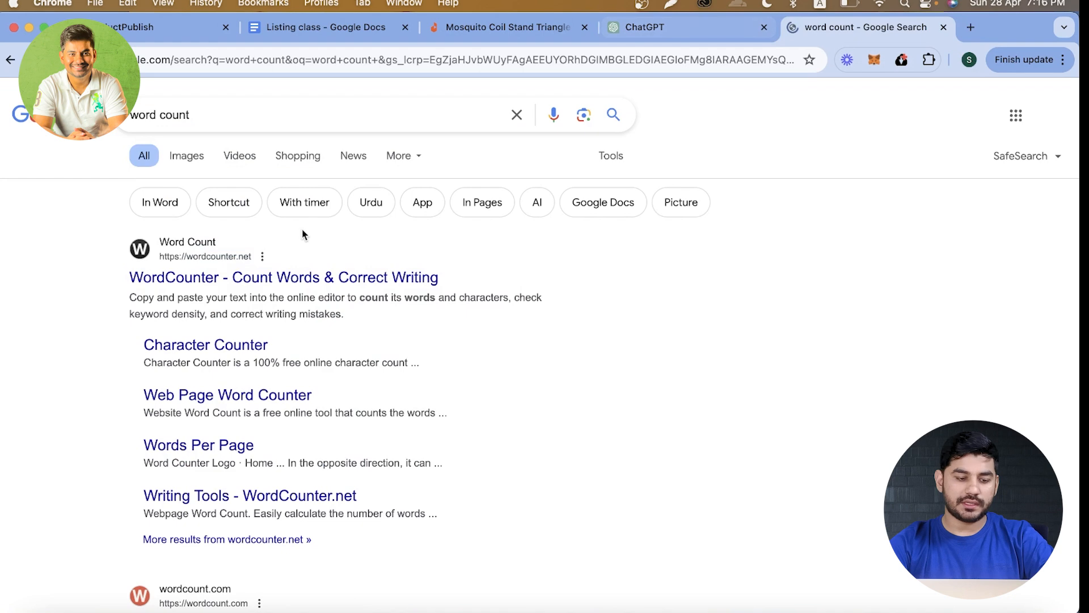
pyautogui.click(245, 276)
pyautogui.moveTo(851, 27); pyautogui.dragTo(508, 25)
# Step: Check the word and character count of the copied "Premium Stainless Steel Mosquito Coil Holder Tray" title in WordCounter
pyautogui.click(389, 290)
pyautogui.press('super+v')
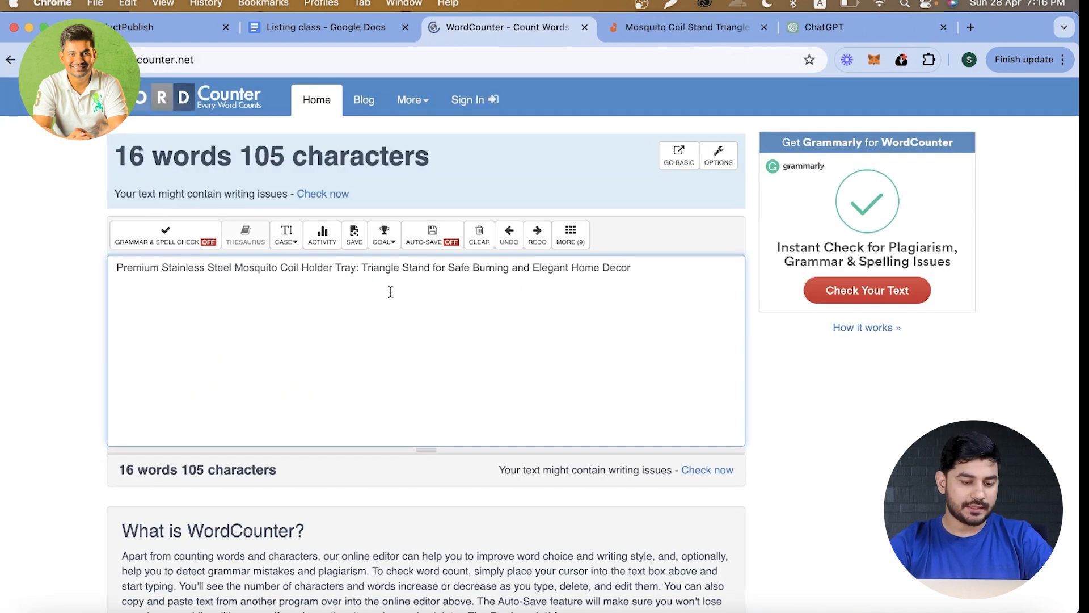
pyautogui.tripleClick(123, 166)
pyautogui.click(207, 173)
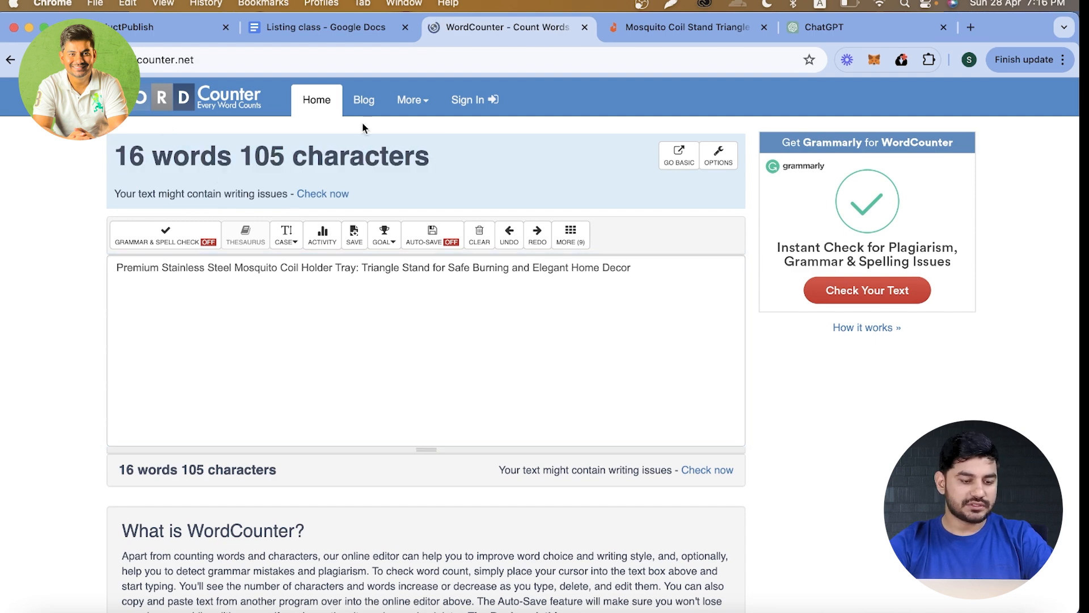
# Step: Send ChatGPT the copied "Premium Stainless Steel Mosquito Coil Holder Tray" title with the request "please add more keywords in this title and create upto 240 words"
pyautogui.click(356, 29)
pyautogui.click(822, 27)
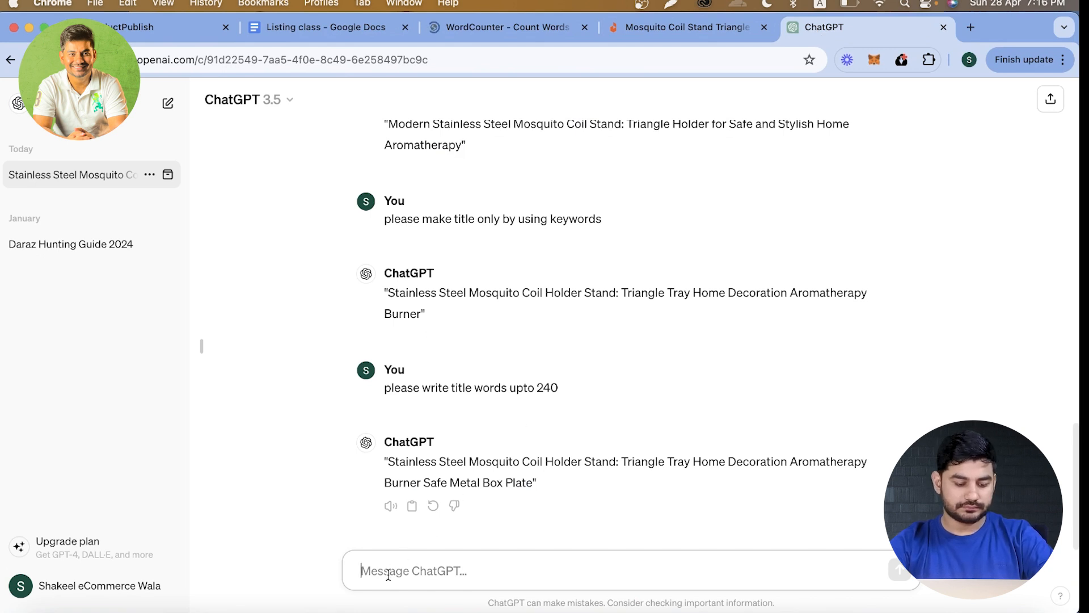
pyautogui.write('"Premium Stainless Steel Mosquito Coil Holder Tray: Triangle Stand for Safe Burning and Elegant Home Decor')
pyautogui.write('please')
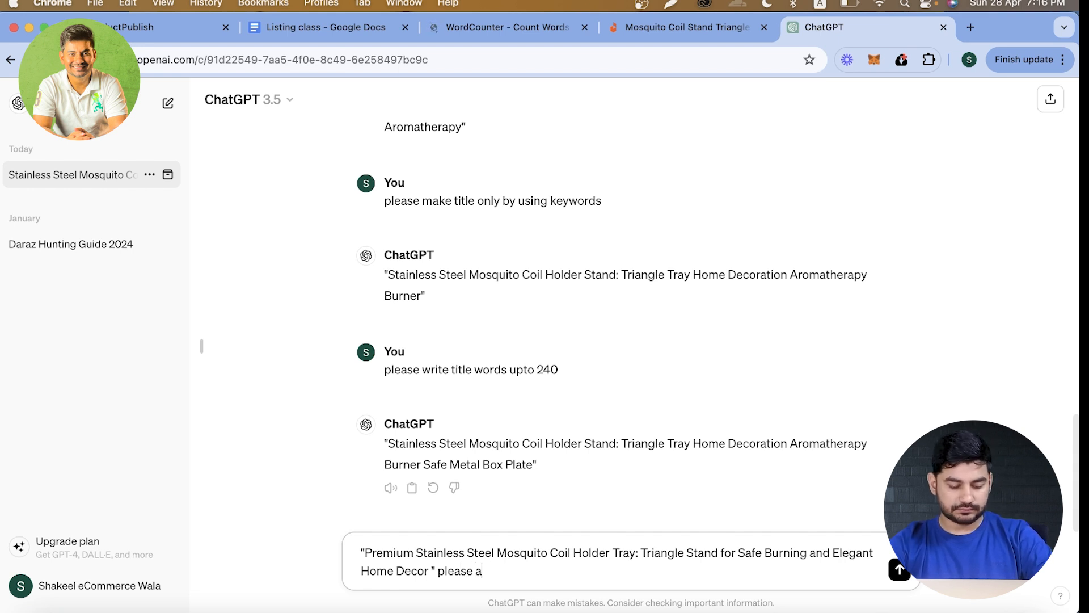
pyautogui.write(' add more ke')
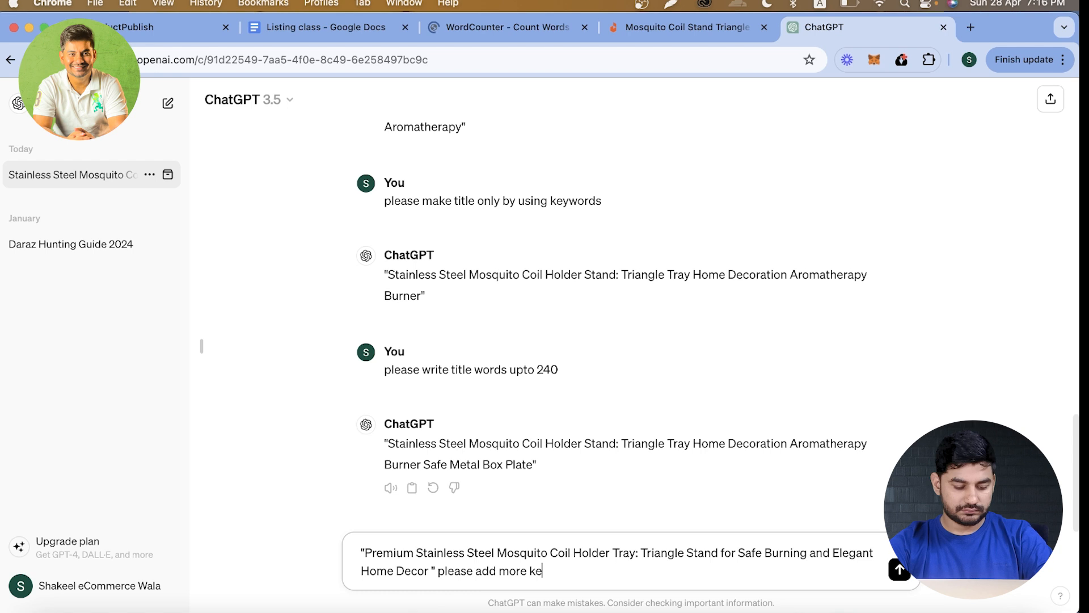
pyautogui.write('ywords in ti')
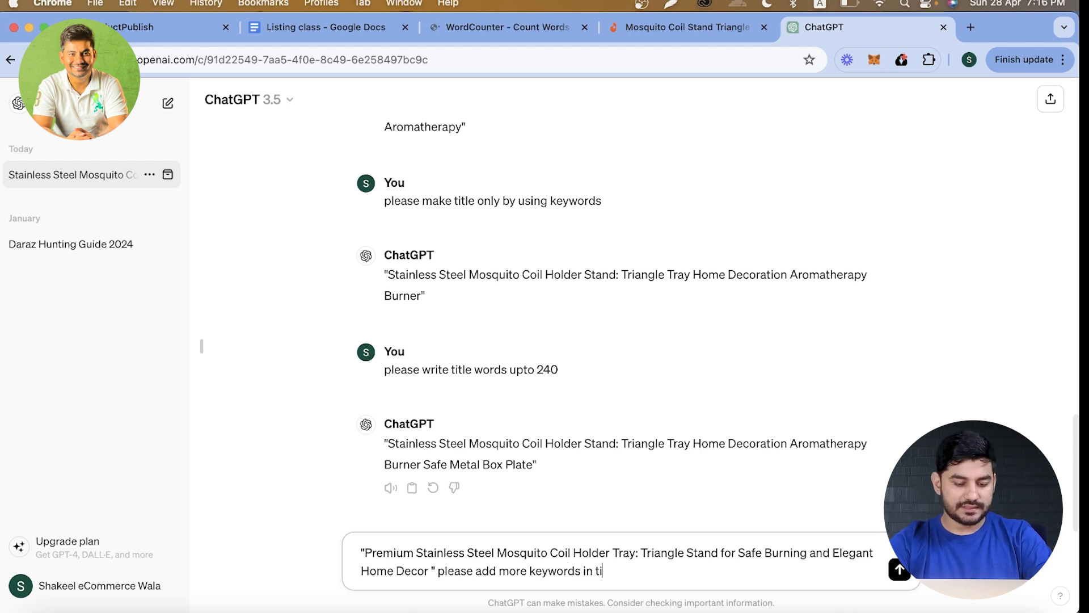
pyautogui.press('BackSpace')
pyautogui.write('his titl')
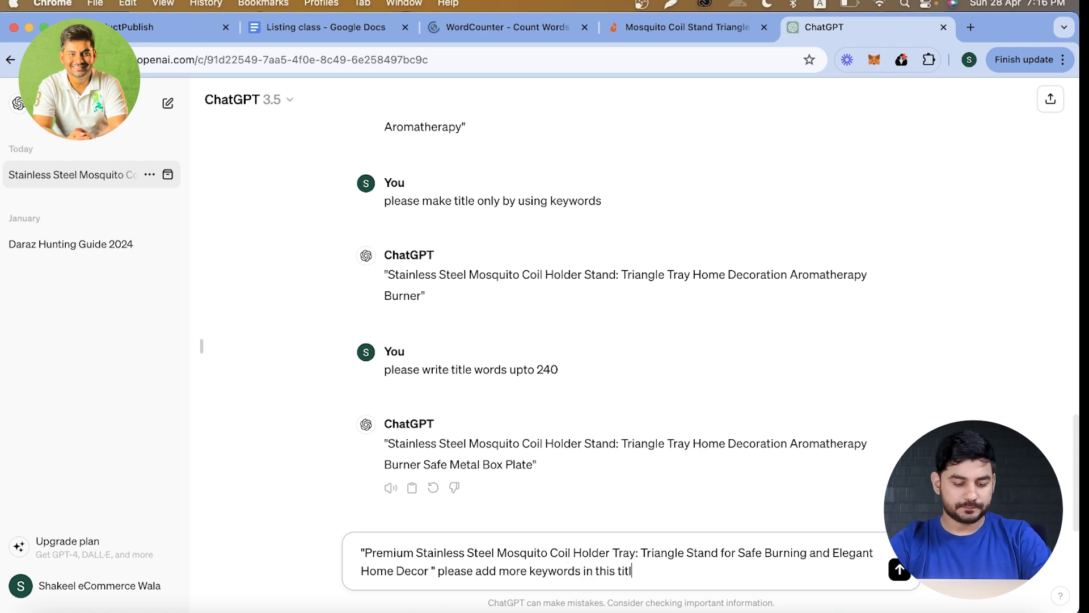
pyautogui.write('e and cr')
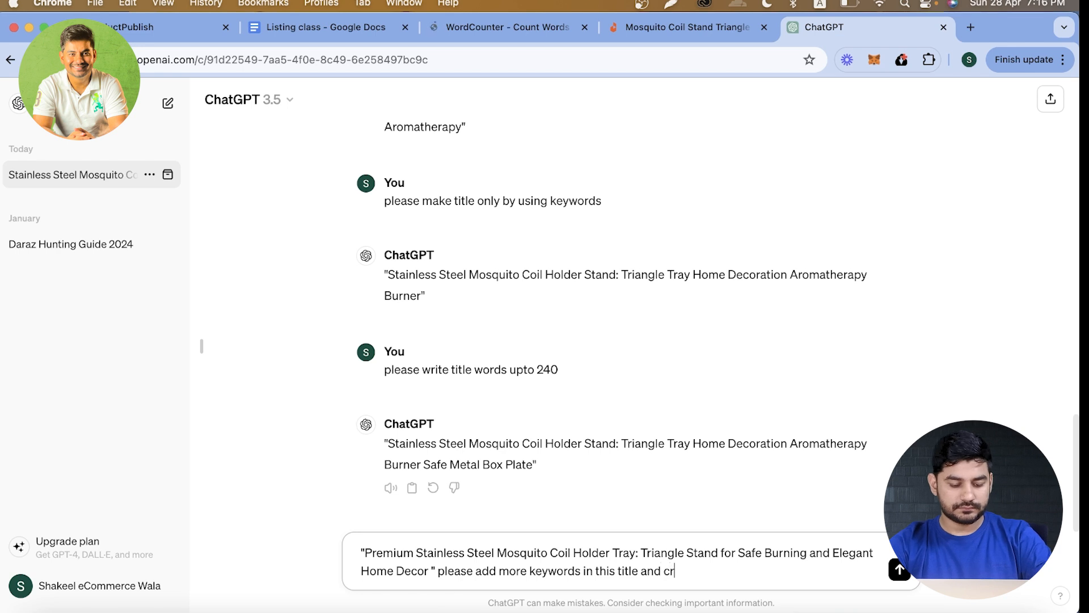
pyautogui.write('eate u')
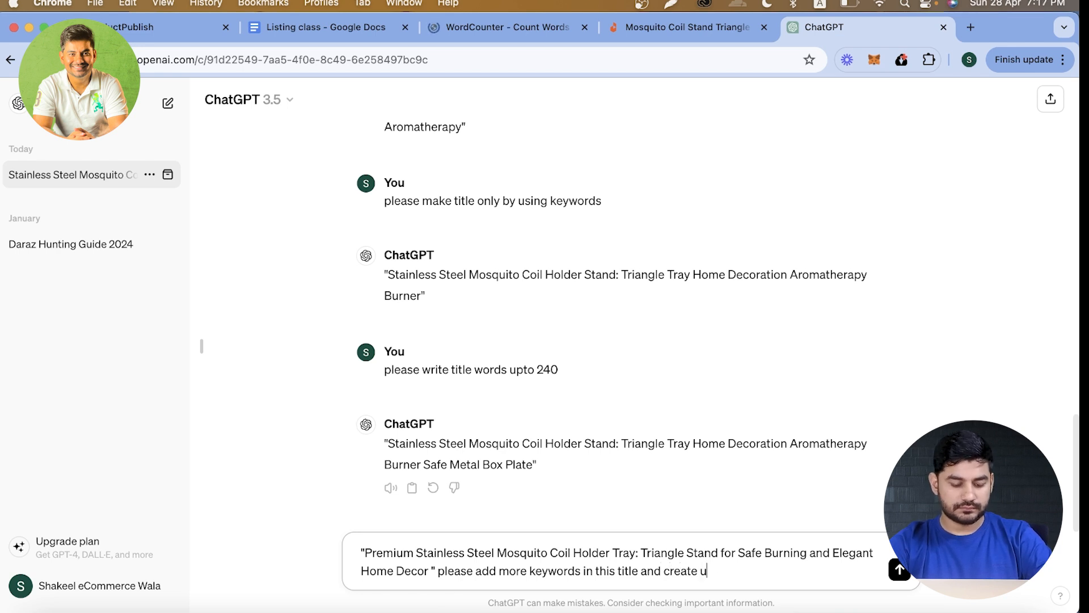
pyautogui.write('pto 240 words')
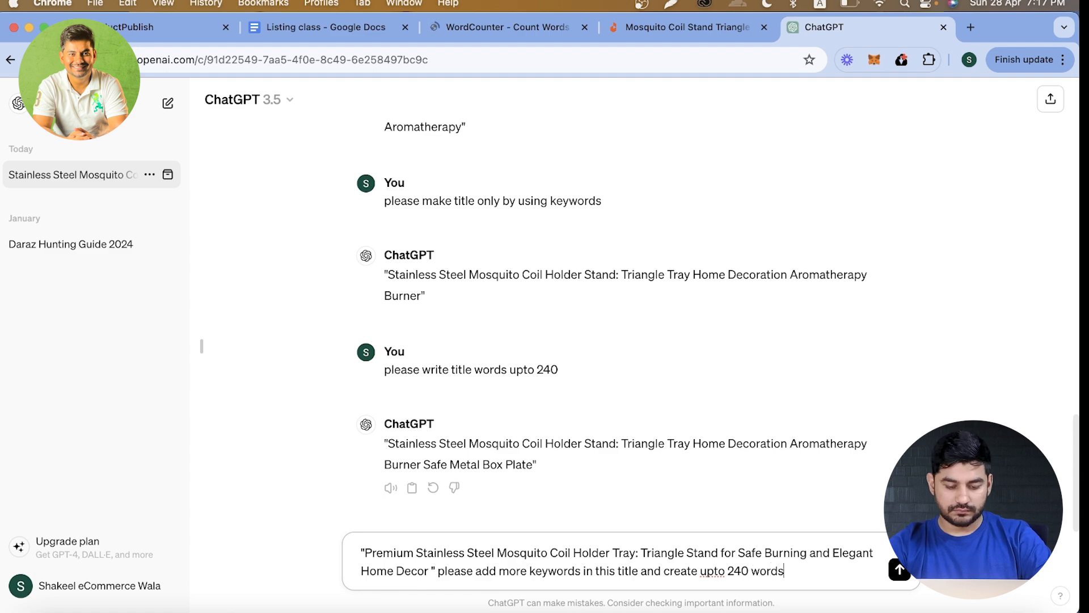
pyautogui.press('Return')
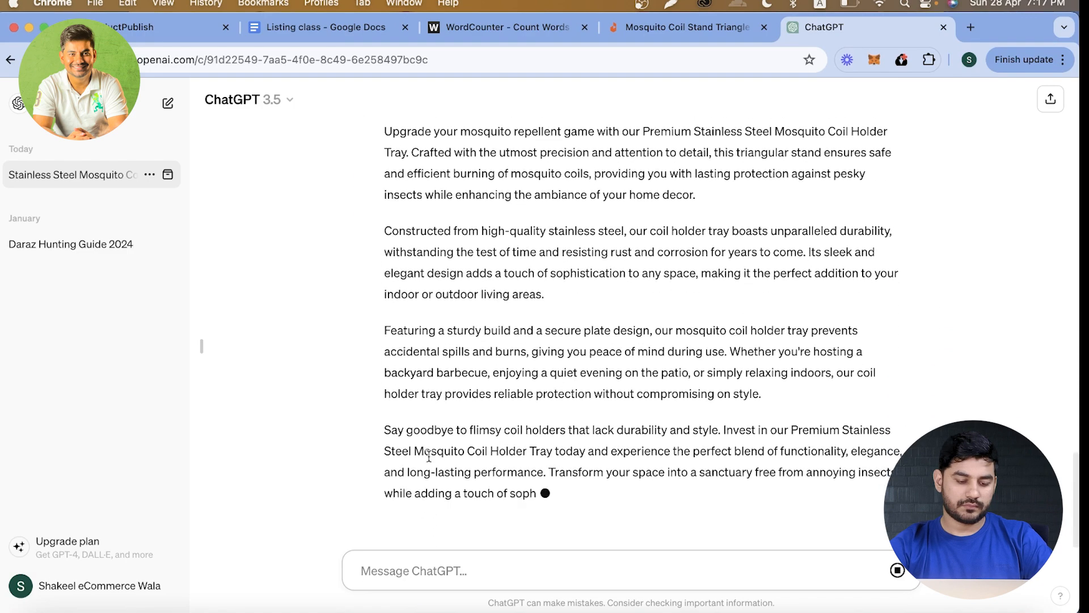
# Step: Copy the title line ending "Lasting Protection Against Pesky Insects" from the start of ChatGPT's newest reply
pyautogui.scroll(5, 429, 455)
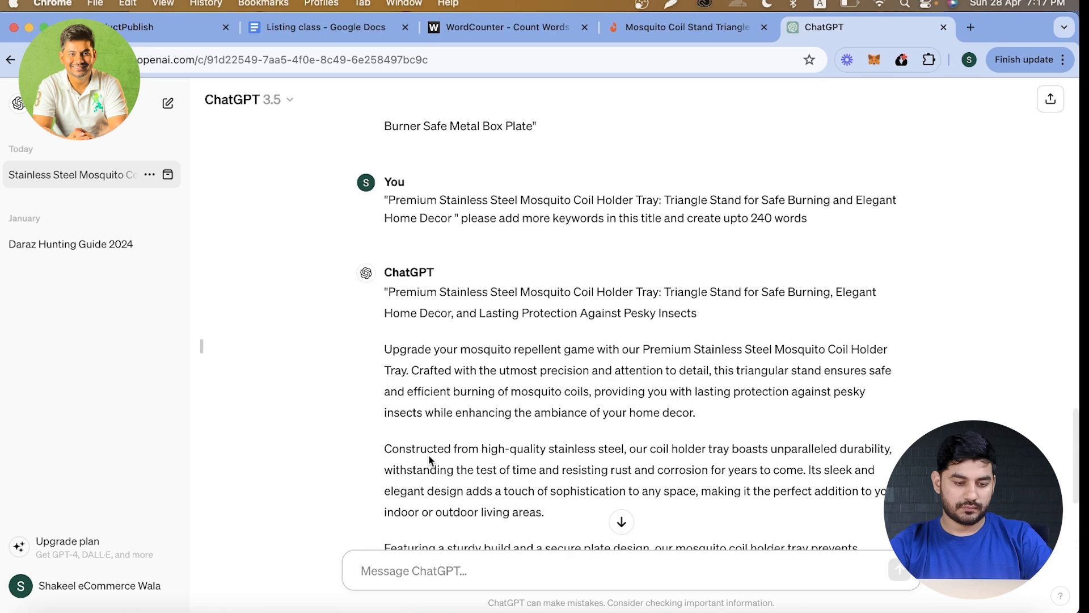
pyautogui.scroll(1, 429, 458)
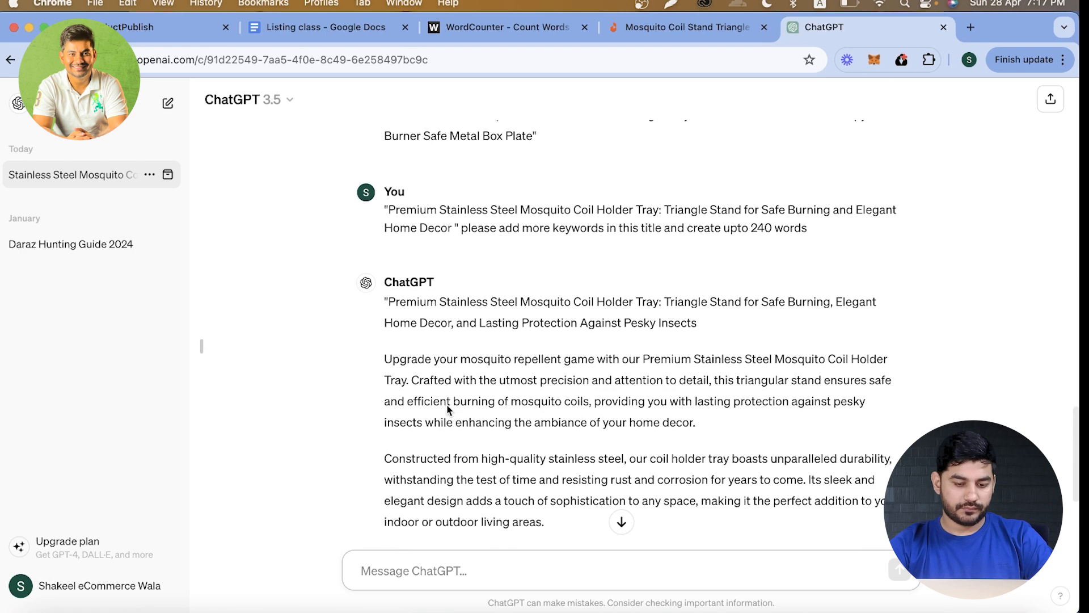
pyautogui.scroll(2, 534, 361)
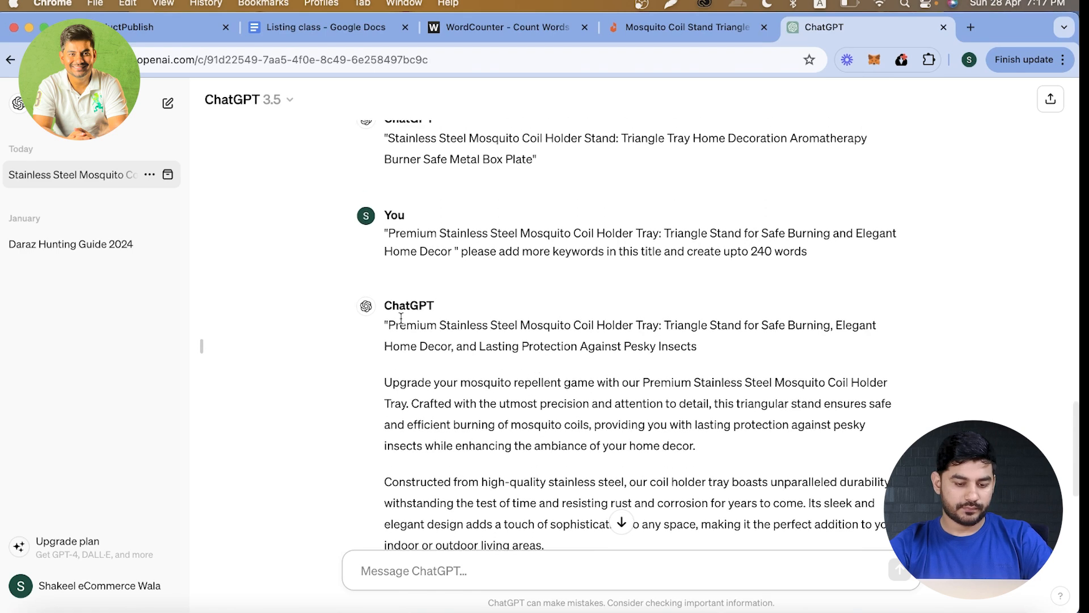
pyautogui.moveTo(390, 327); pyautogui.dragTo(708, 350)
pyautogui.press('super+c')
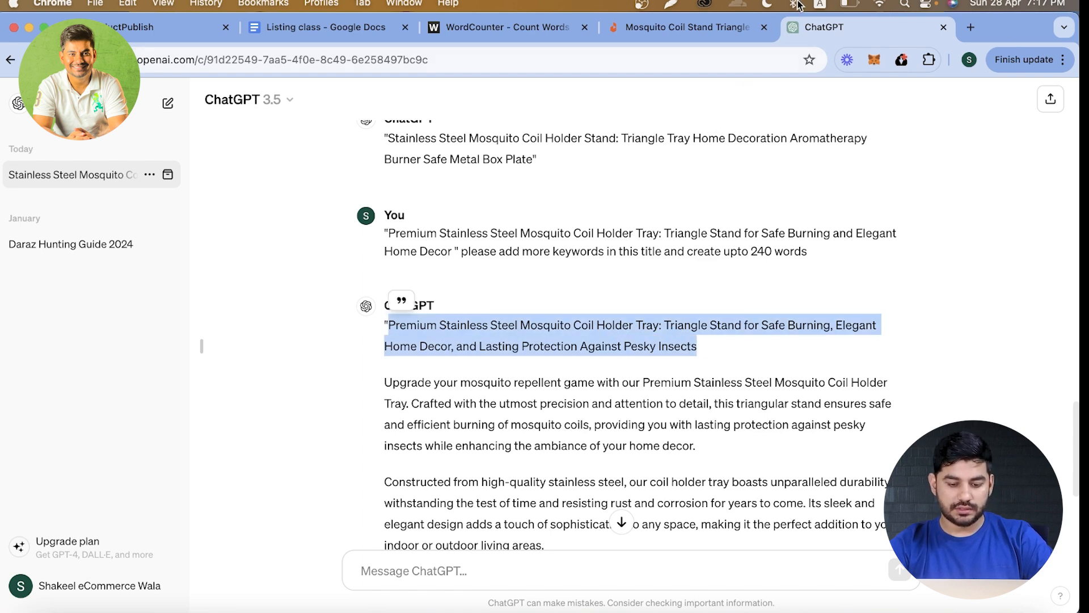
# Step: Replace the text in WordCounter with the copied title and check its word and character count
pyautogui.click(680, 31)
pyautogui.click(511, 27)
pyautogui.click(217, 319)
pyautogui.press('super+a')
pyautogui.press('super+v')
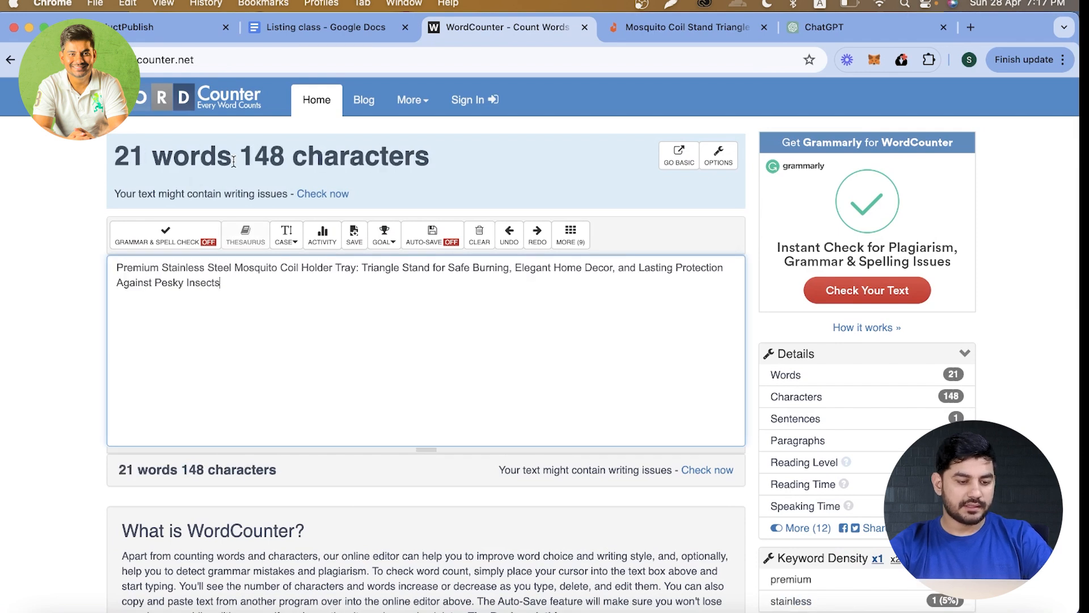
pyautogui.click(260, 149)
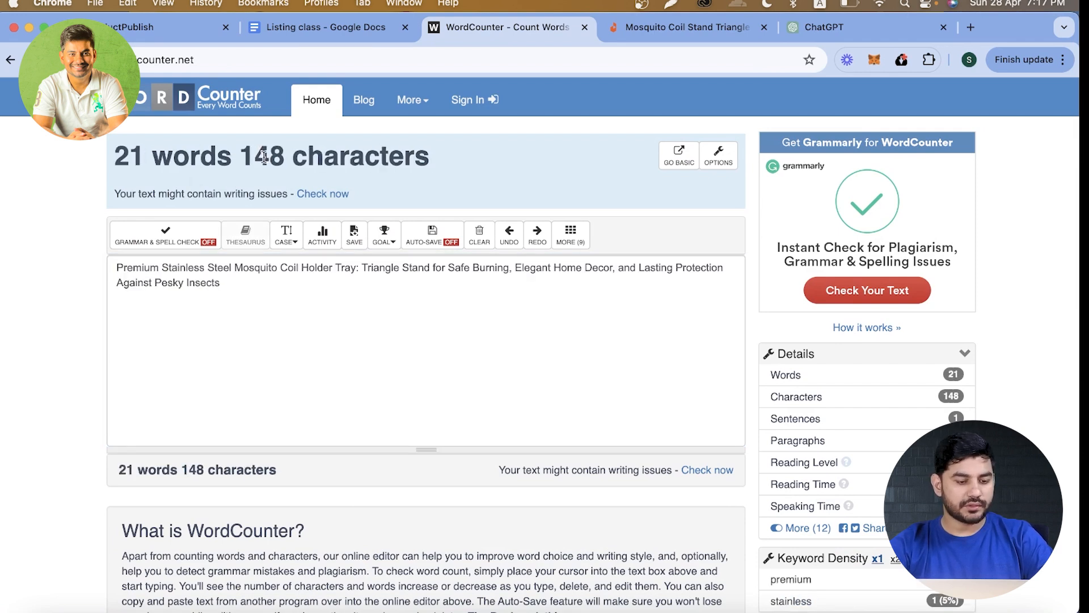
# Step: Copy the title from WordCounter into the Google Docs listing document, below the "Title: 240- 255 words including keywords" line
pyautogui.click(242, 299)
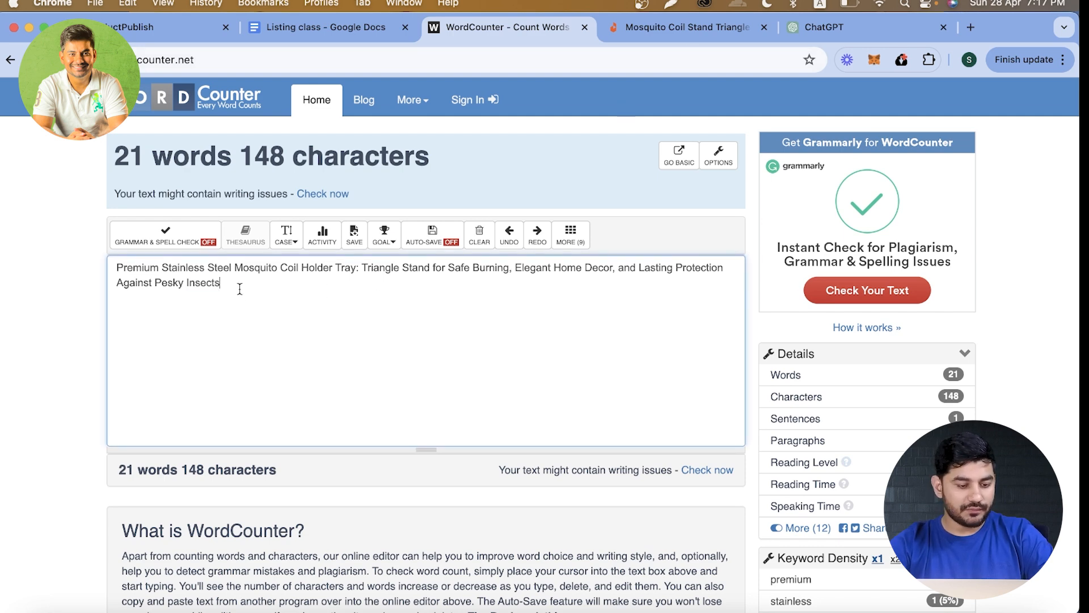
pyautogui.moveTo(240, 289); pyautogui.dragTo(116, 264)
pyautogui.press('super+c')
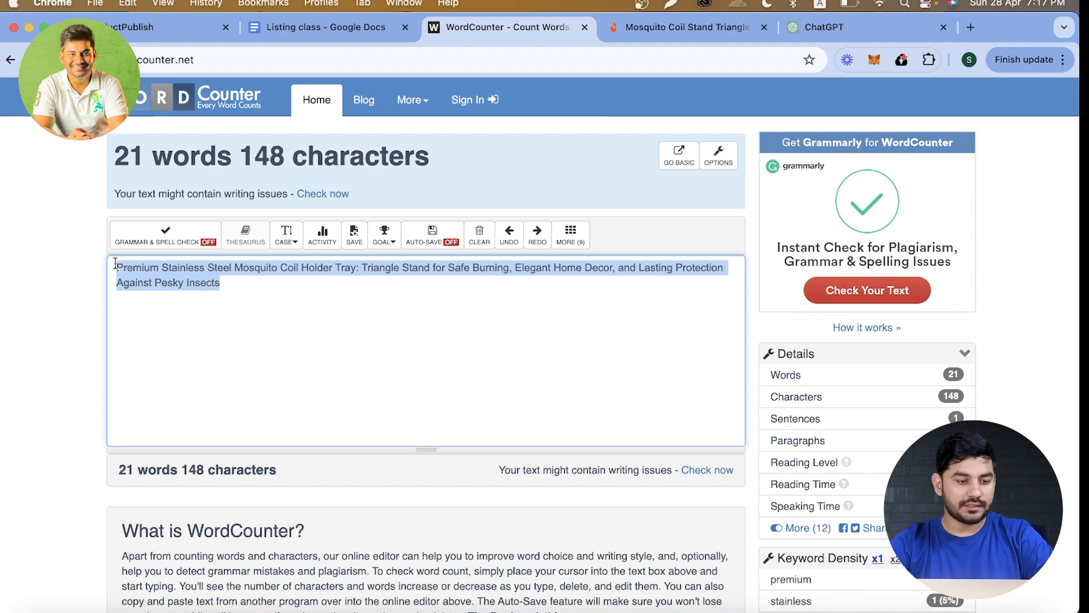
pyautogui.click(301, 27)
pyautogui.scroll(-15, 385, 404)
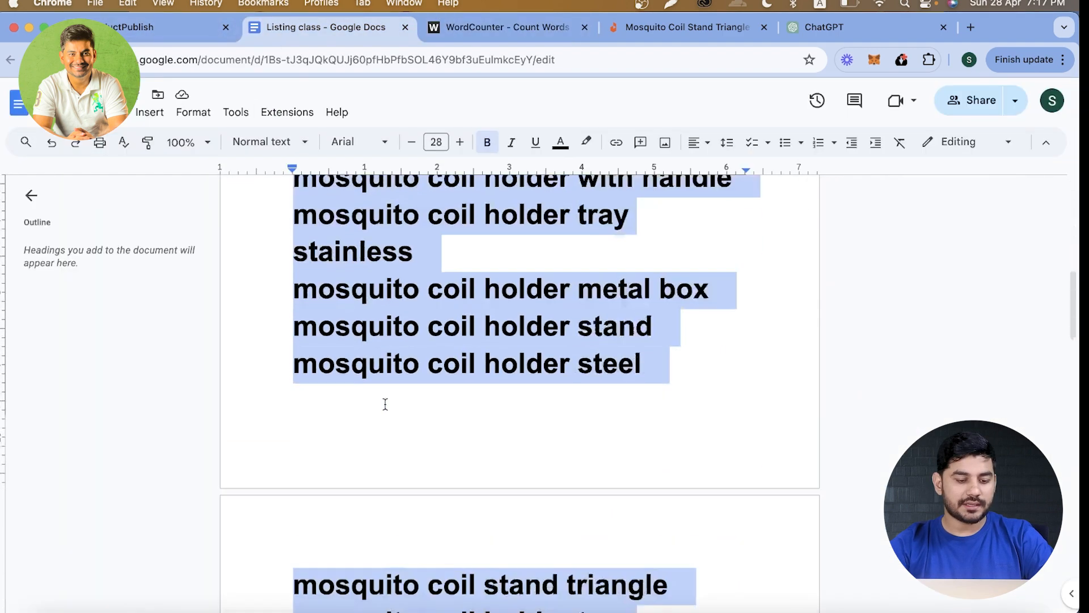
pyautogui.scroll(6, 385, 404)
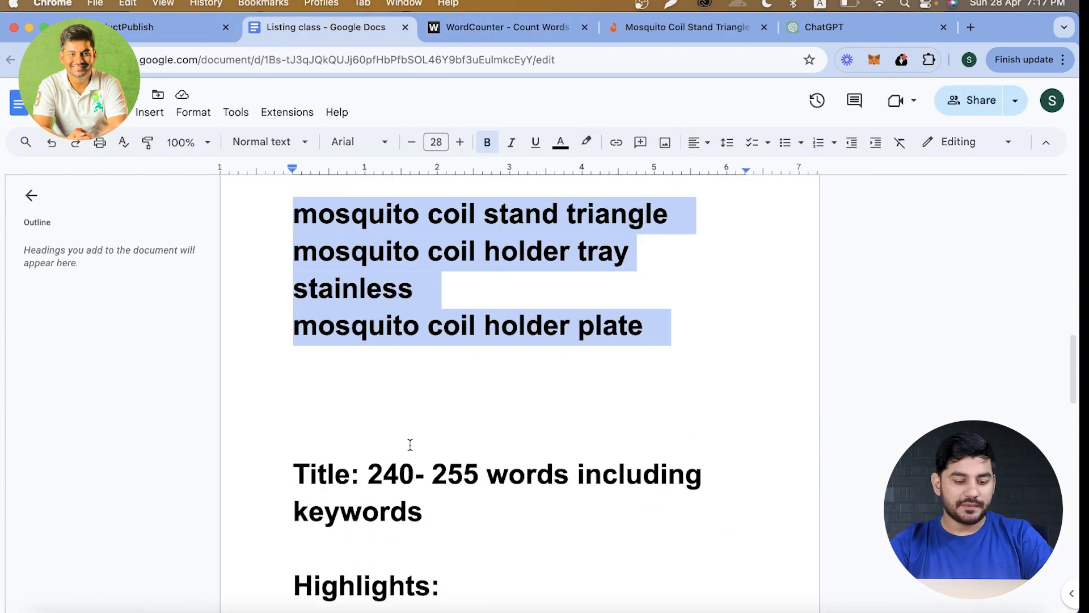
pyautogui.moveTo(364, 477); pyautogui.dragTo(675, 502)
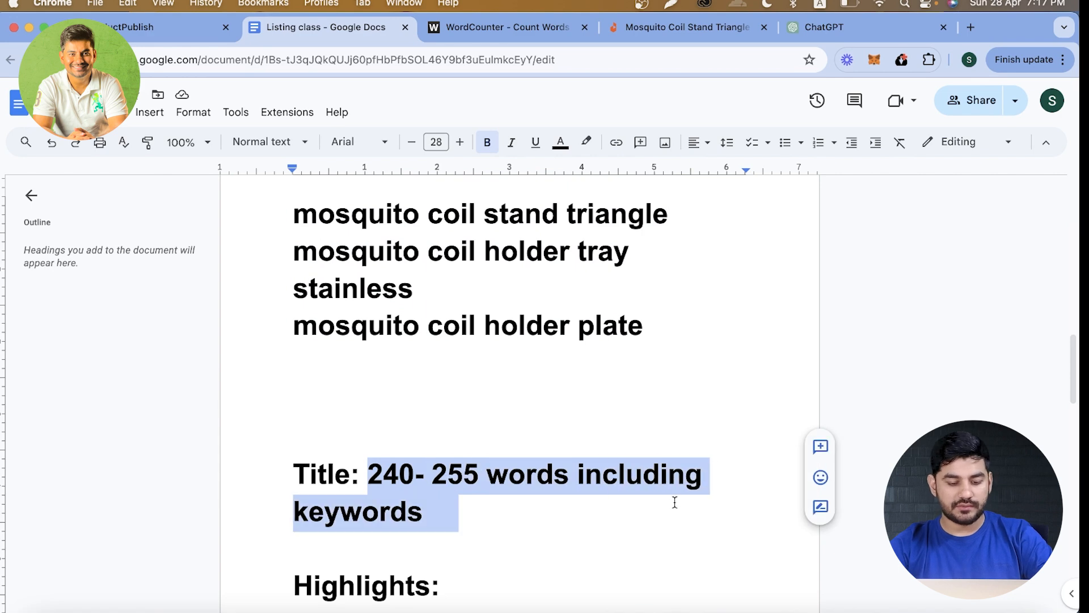
pyautogui.click(627, 505)
pyautogui.press('Return')
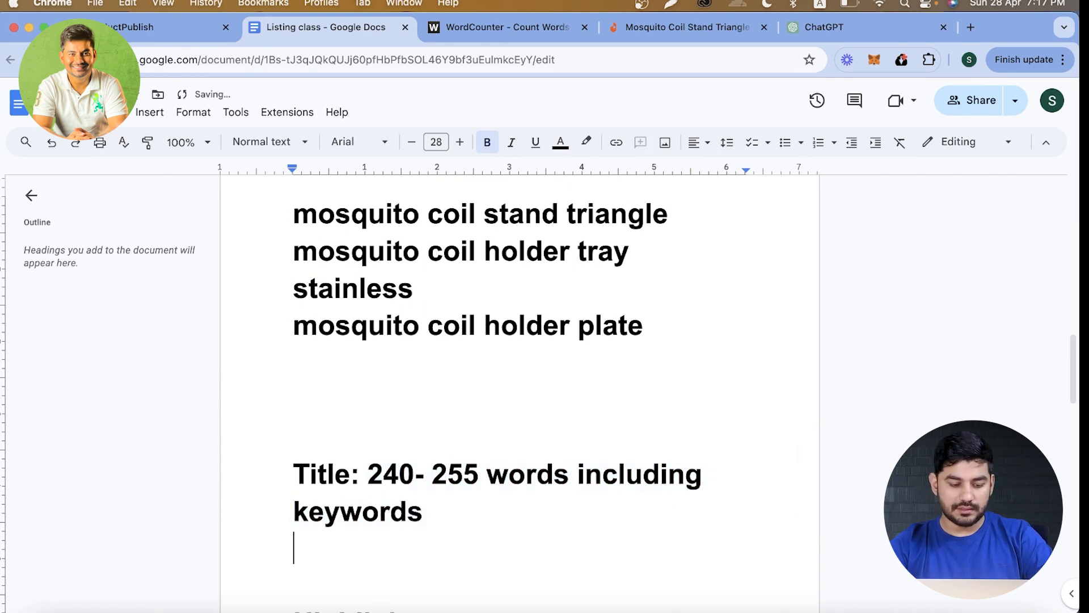
pyautogui.press('super+v')
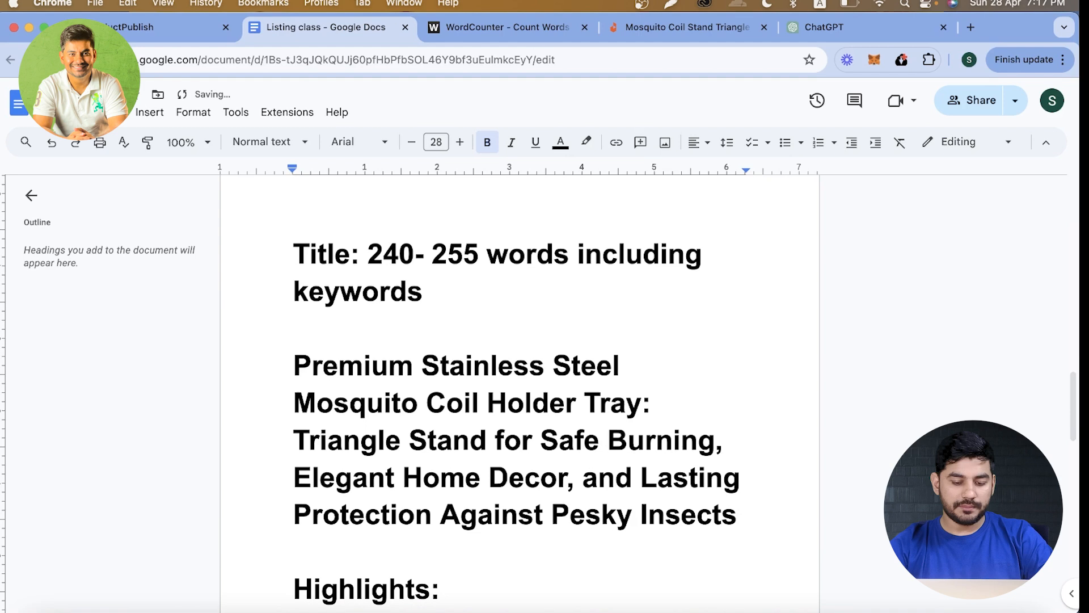
# Step: Append a "|" separator and the keyword "mosquito coil holder metal box" from the document's keyword list to the title
pyautogui.press('Return')
pyautogui.write('I')
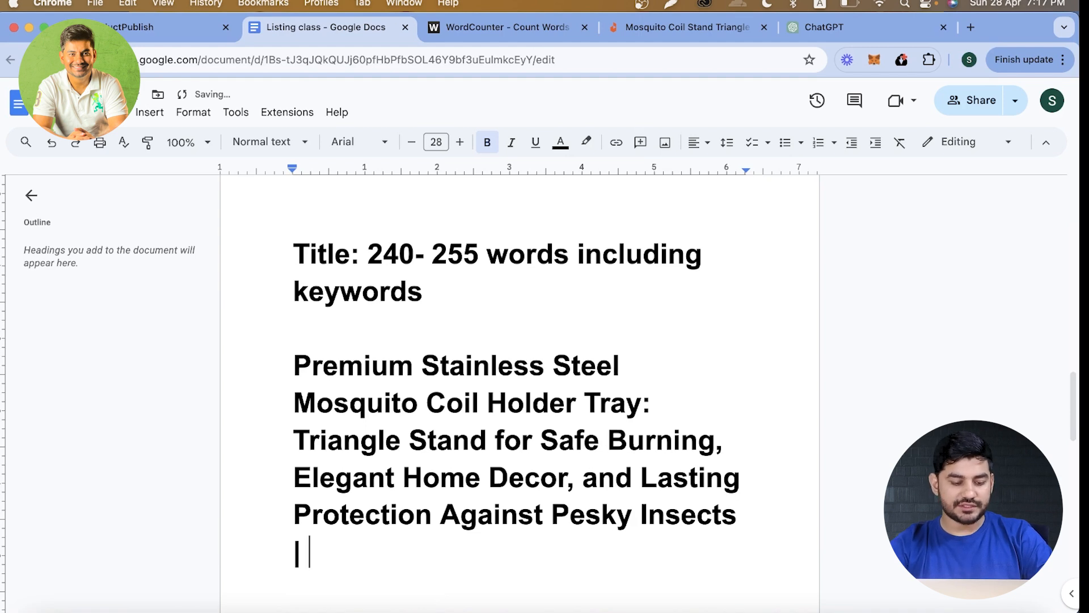
pyautogui.scroll(-10, 588, 326)
pyautogui.scroll(3, 588, 326)
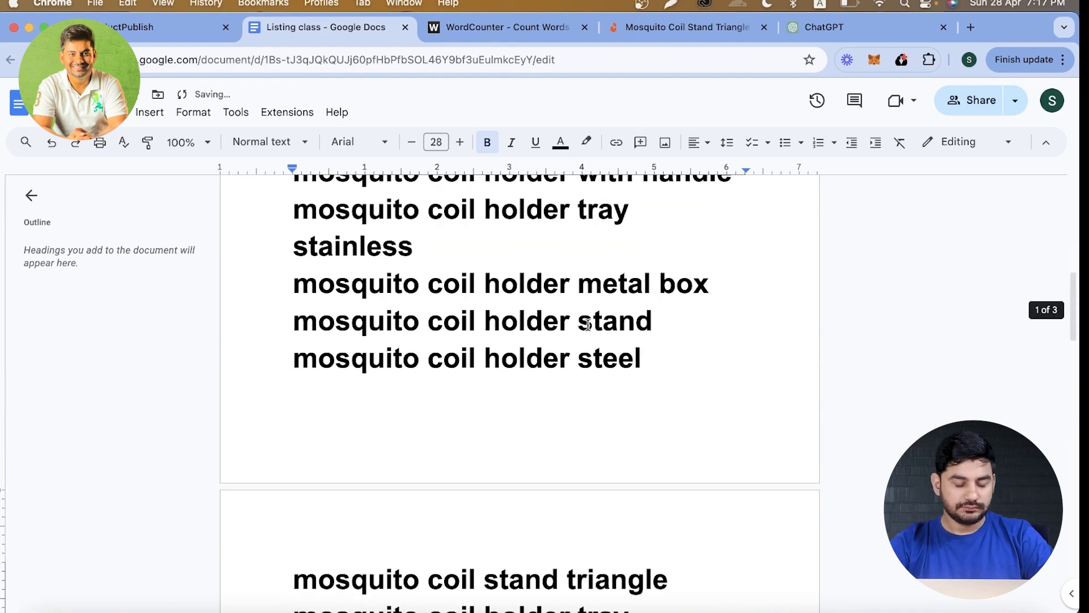
pyautogui.scroll(5, 588, 325)
pyautogui.scroll(-3, 588, 325)
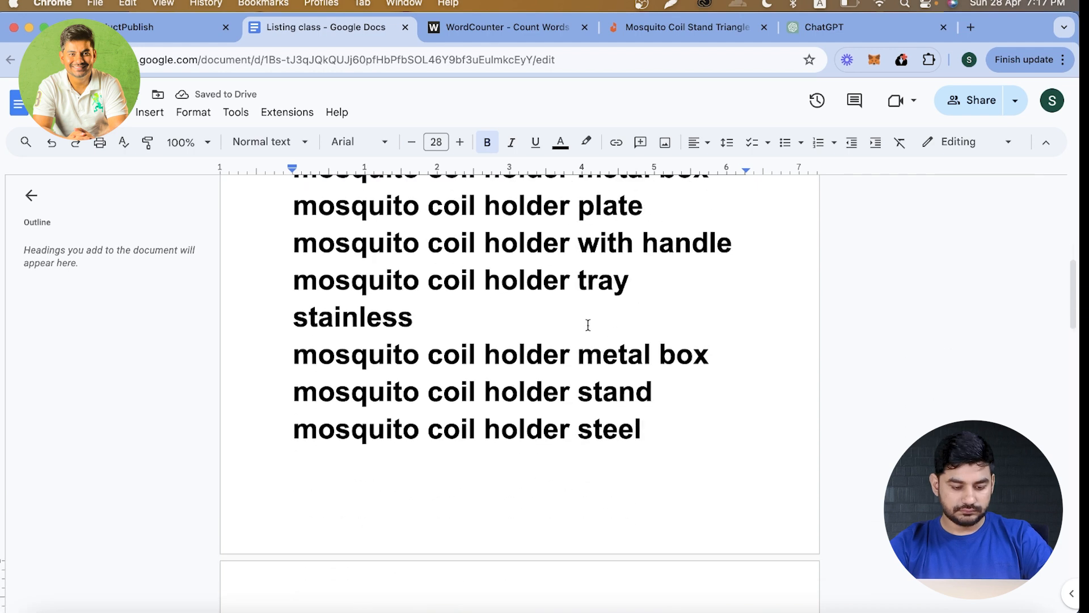
pyautogui.moveTo(720, 356); pyautogui.dragTo(297, 345)
pyautogui.press('super+c')
pyautogui.scroll(-10, 298, 344)
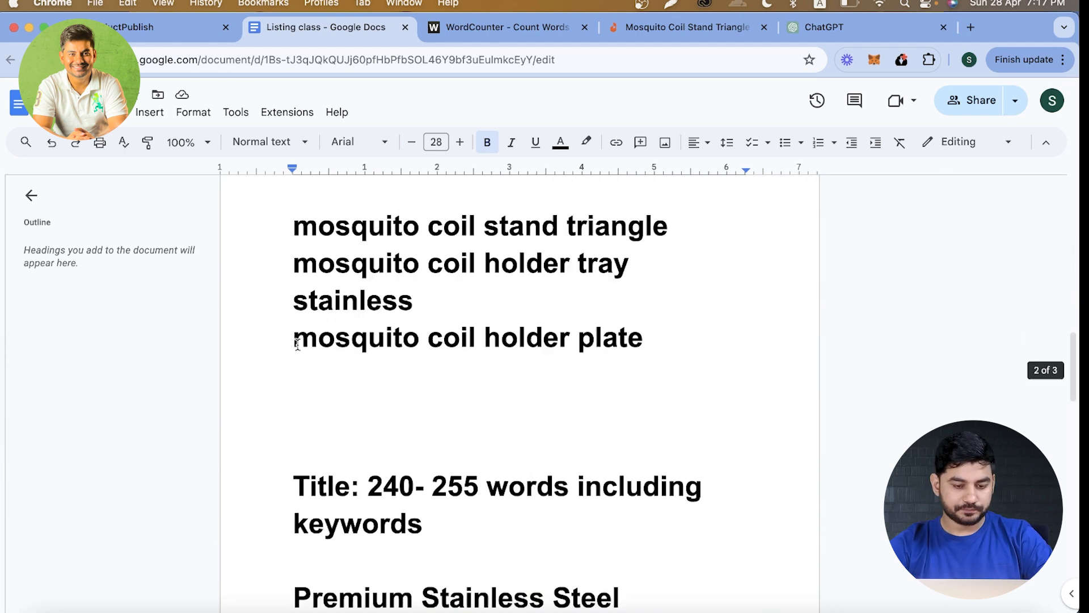
pyautogui.scroll(-2, 297, 345)
pyautogui.doubleClick(340, 544)
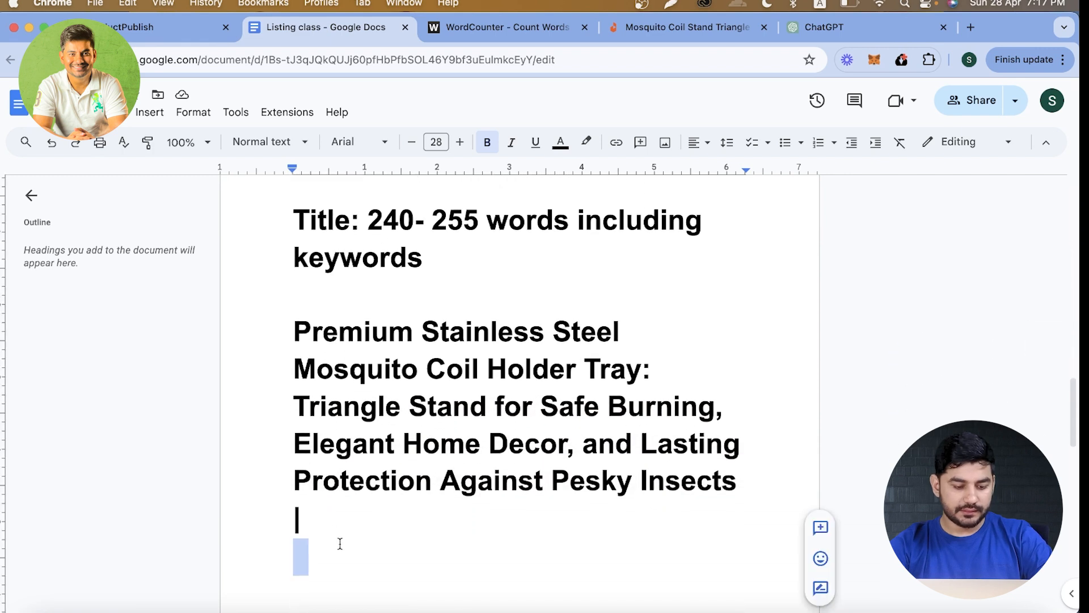
pyautogui.click(331, 532)
pyautogui.press('super+v')
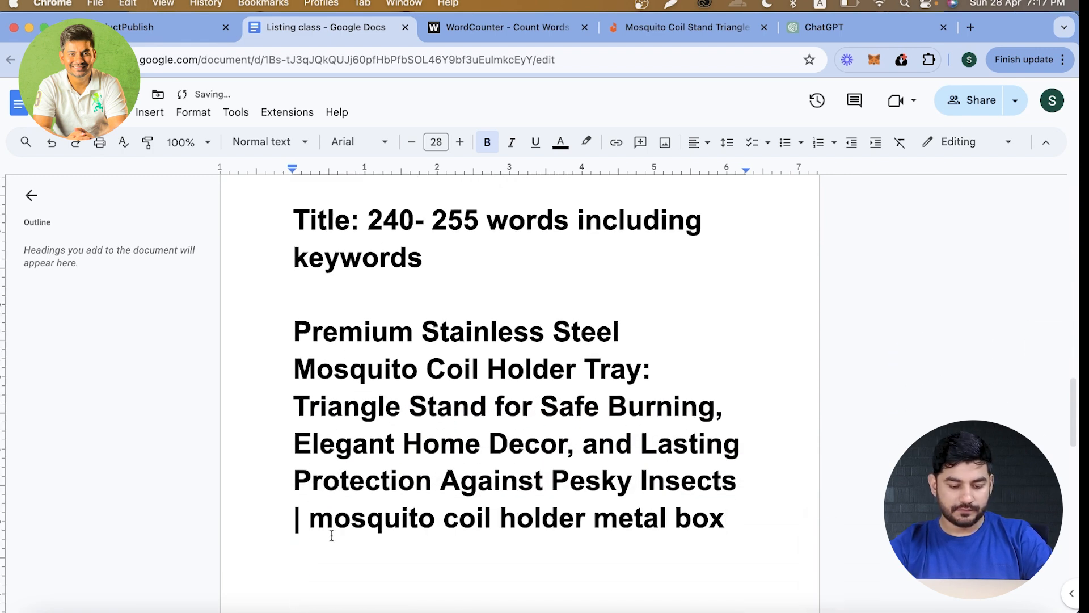
pyautogui.write(',')
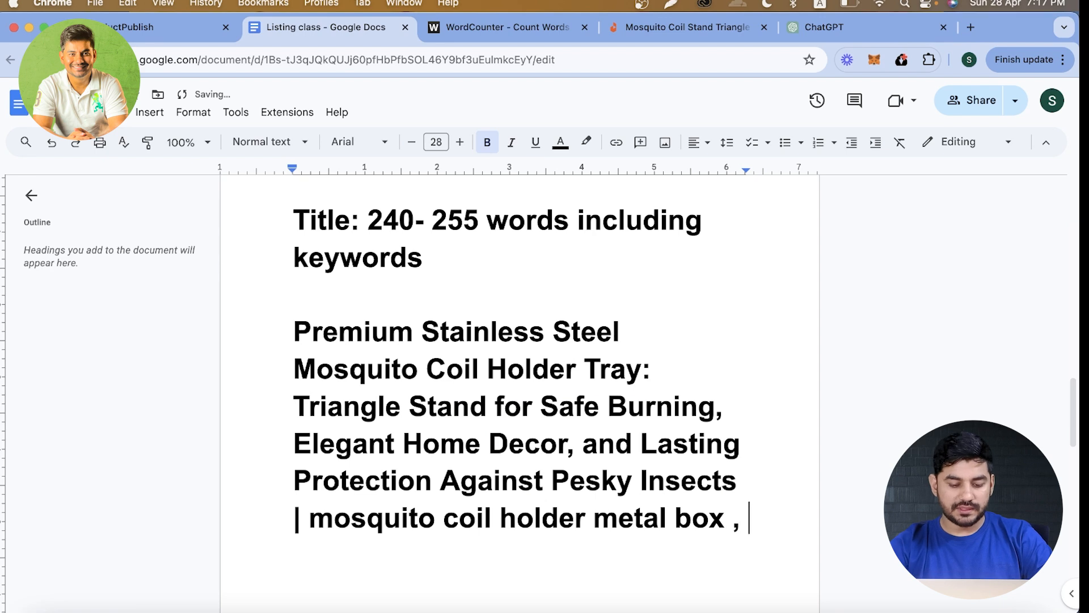
pyautogui.press('BackSpace')
pyautogui.press('BackSpace')
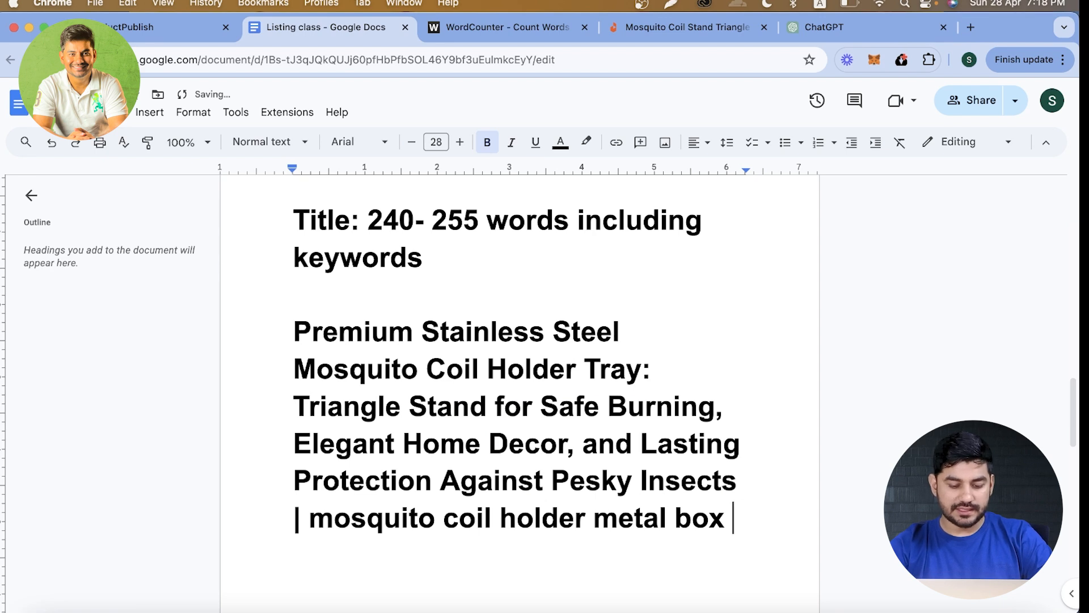
# Step: Extend the title with another "|" separator and the listed keyword "mosquito coil holder with handle"
pyautogui.scroll(10, 433, 445)
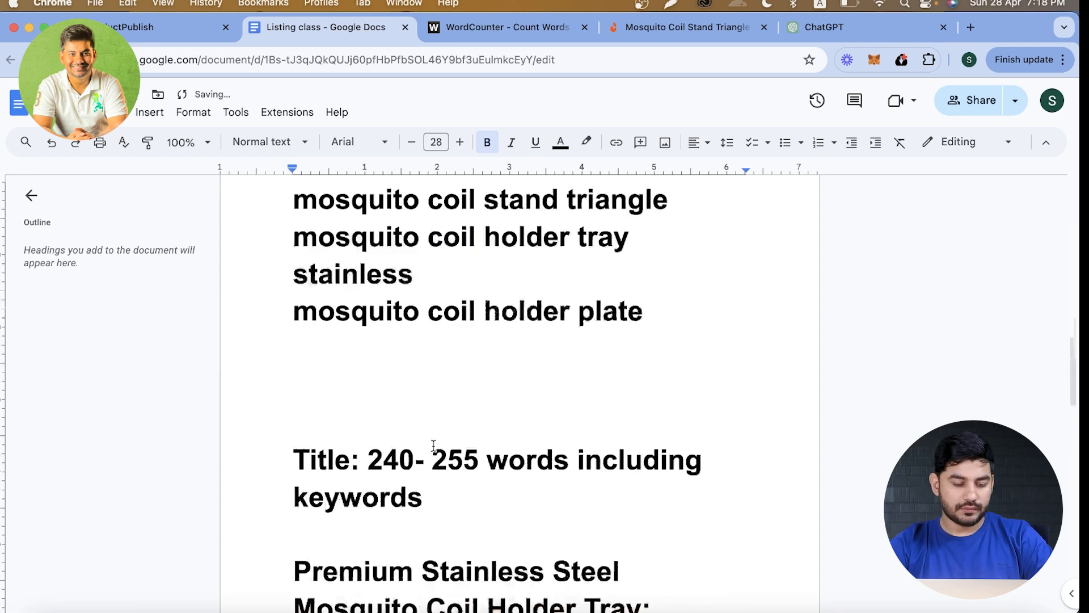
pyautogui.scroll(3, 433, 446)
pyautogui.scroll(-5, 433, 445)
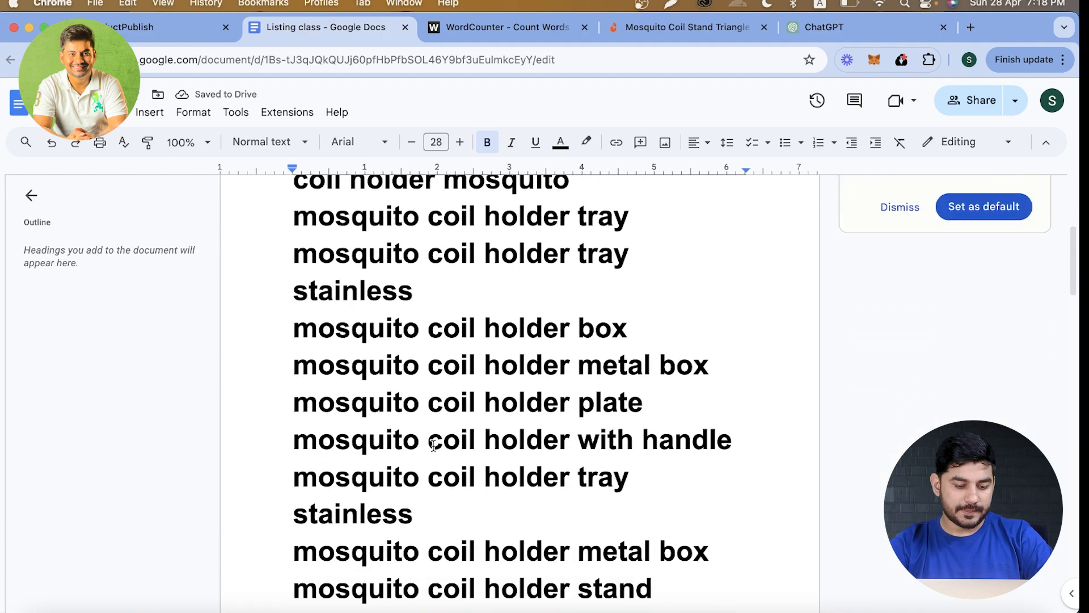
pyautogui.scroll(-1, 433, 446)
pyautogui.press('super+a')
pyautogui.click(402, 400)
pyautogui.moveTo(293, 400); pyautogui.dragTo(726, 405)
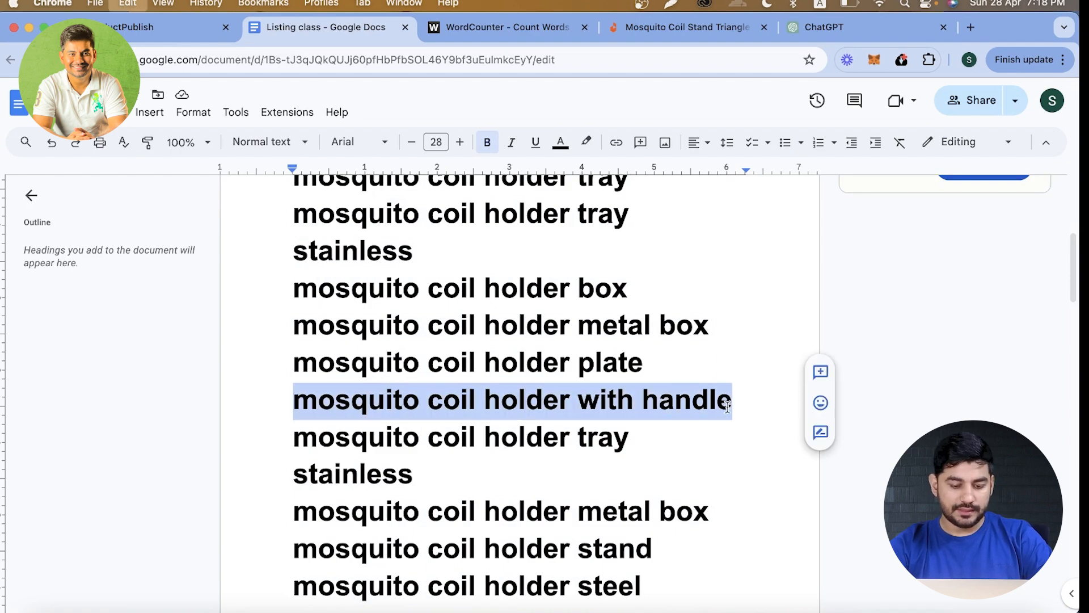
pyautogui.scroll(-16, 727, 406)
pyautogui.doubleClick(761, 439)
pyautogui.click(761, 438)
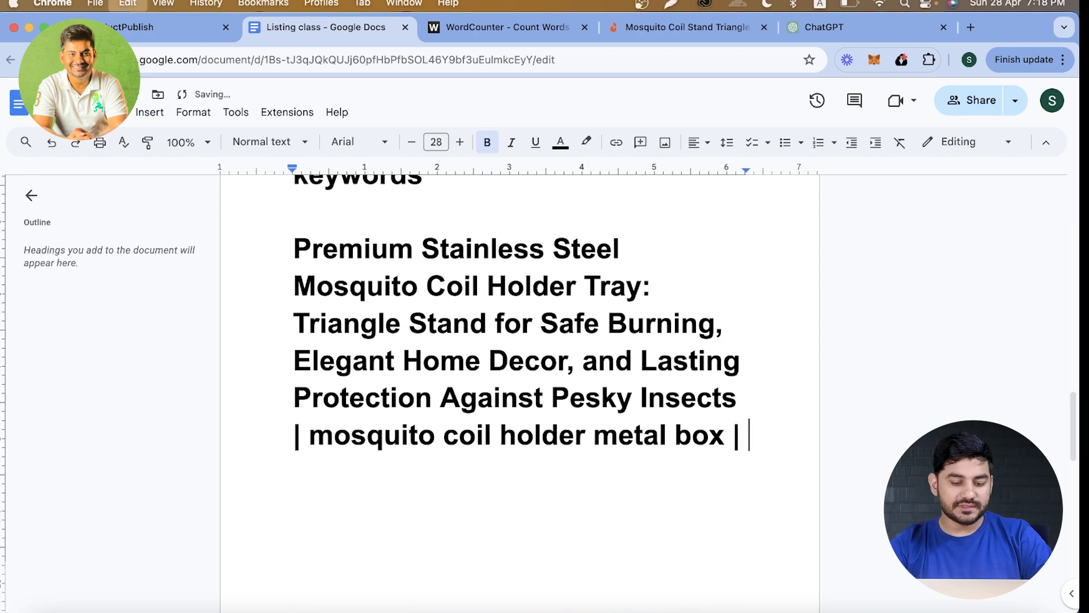
pyautogui.press('super+v')
# Step: Replace the text in WordCounter with the extended title from the Google Docs document and check its character count
pyautogui.moveTo(733, 474); pyautogui.dragTo(294, 250)
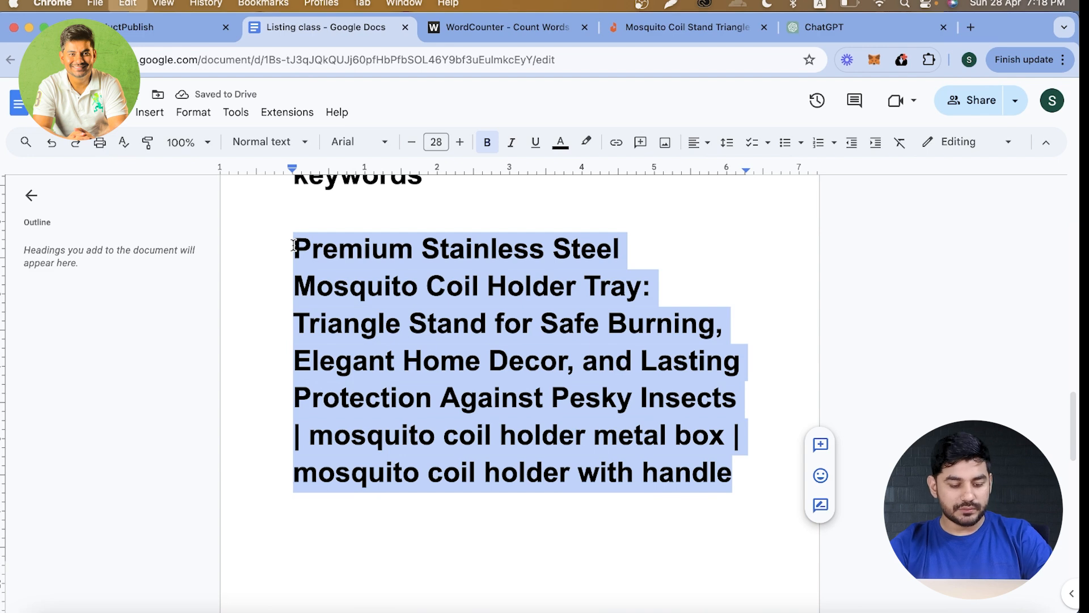
pyautogui.click(690, 30)
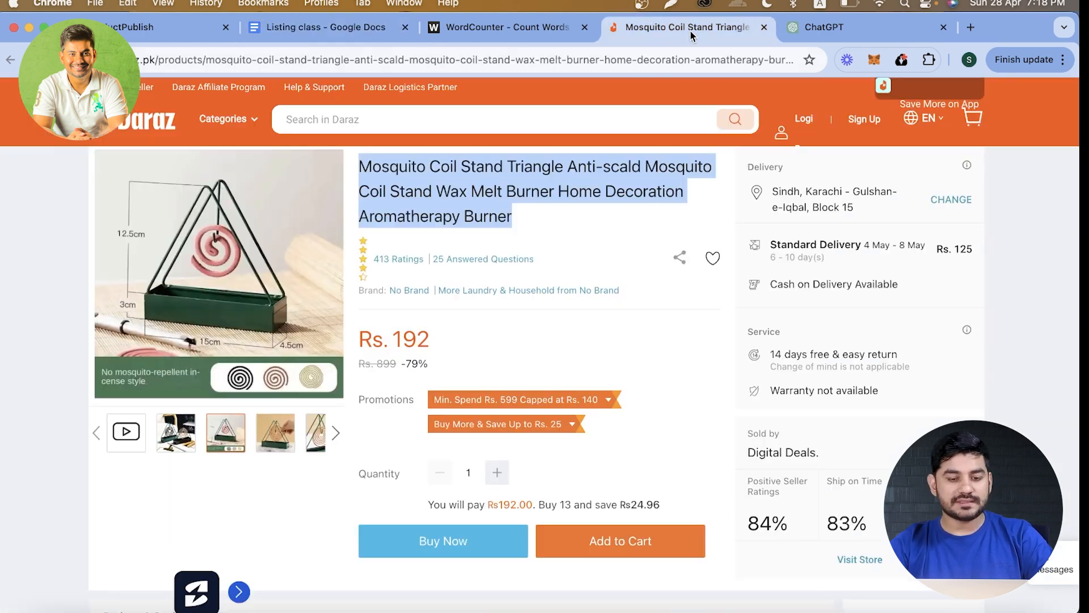
pyautogui.click(815, 27)
pyautogui.click(464, 32)
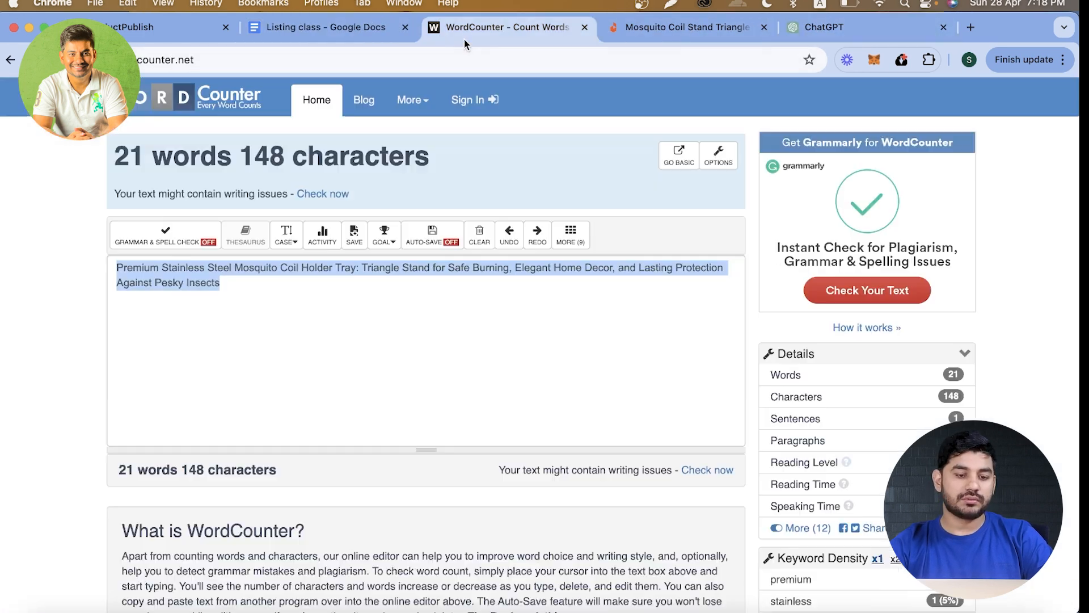
pyautogui.press('BackSpace')
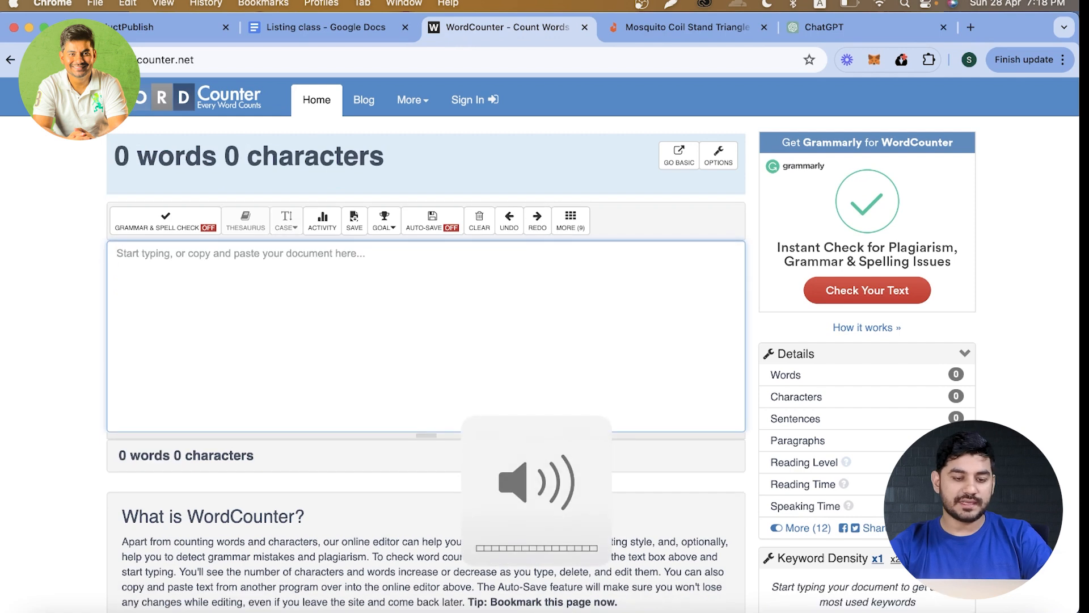
pyautogui.press('super+v')
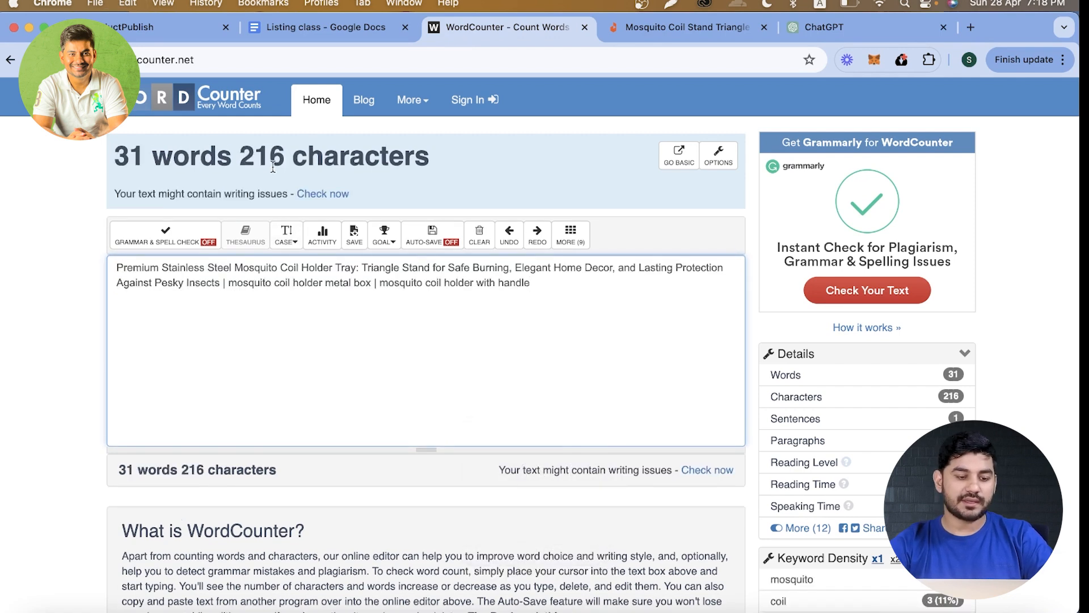
pyautogui.tripleClick(252, 152)
pyautogui.click(271, 152)
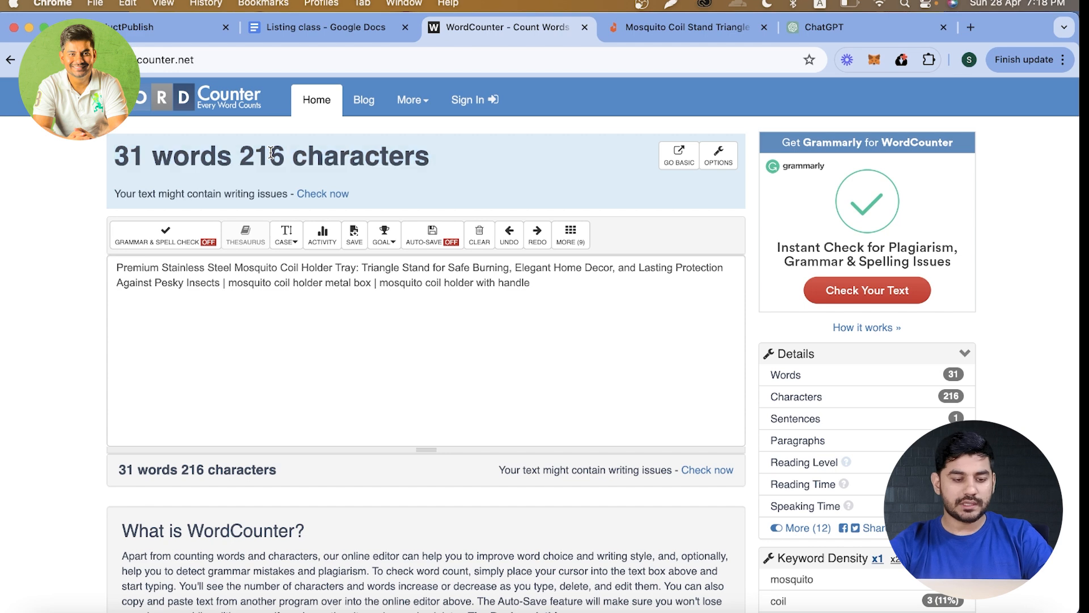
# Step: Switch back to the Google Docs listing document and copy "mosquito coil holder tray" from its keyword list
pyautogui.click(280, 29)
pyautogui.click(378, 324)
pyautogui.scroll(-3, 378, 324)
pyautogui.click(735, 397)
pyautogui.scroll(-2, 296, 555)
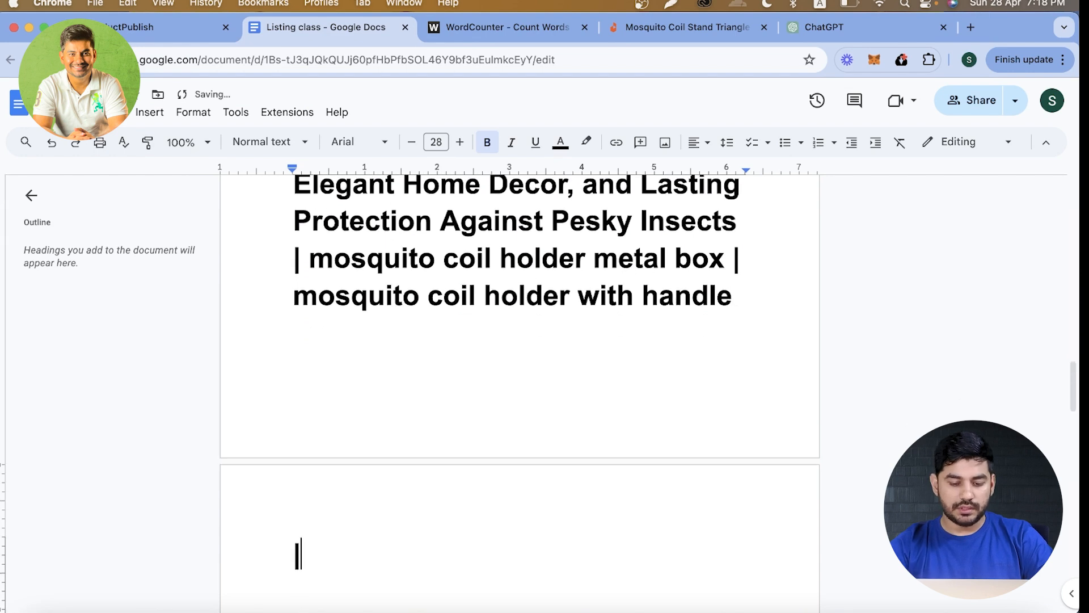
pyautogui.scroll(1, 296, 578)
pyautogui.scroll(9, 519, 391)
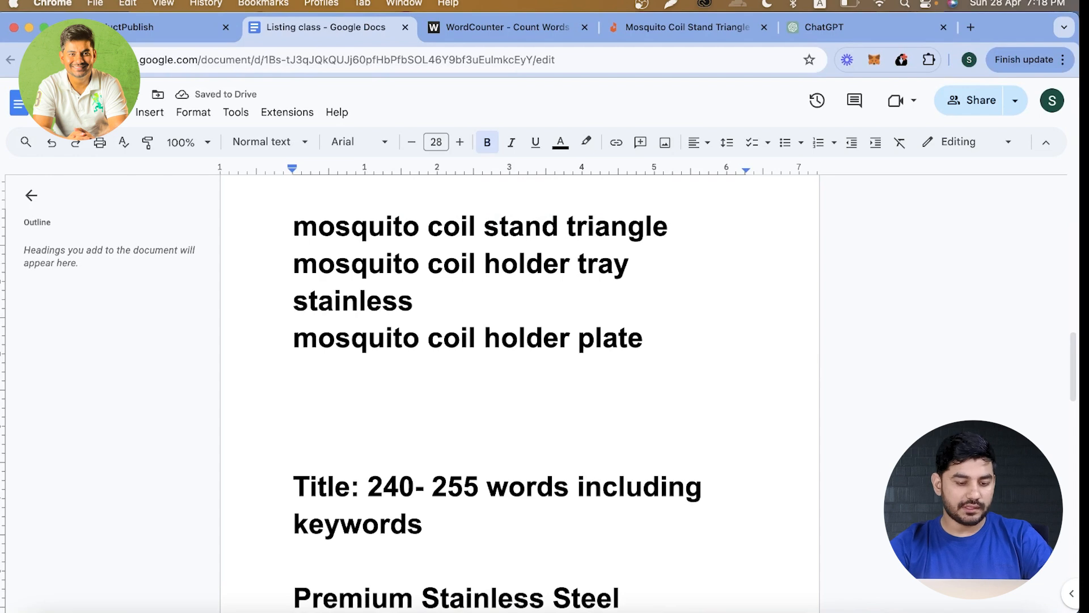
pyautogui.scroll(7, 519, 391)
pyautogui.scroll(4, 520, 391)
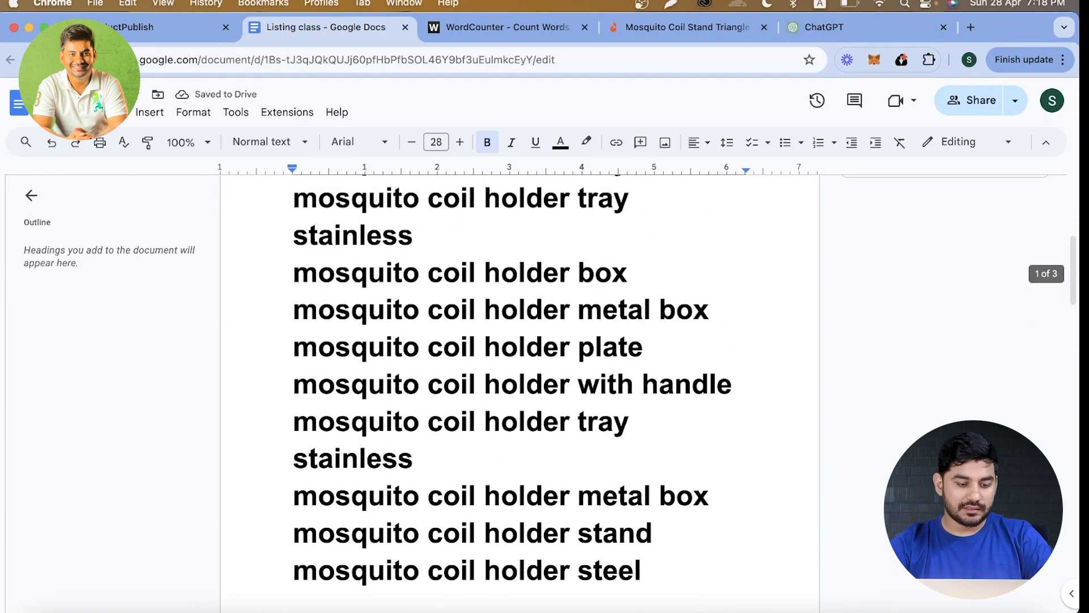
pyautogui.scroll(3, 519, 391)
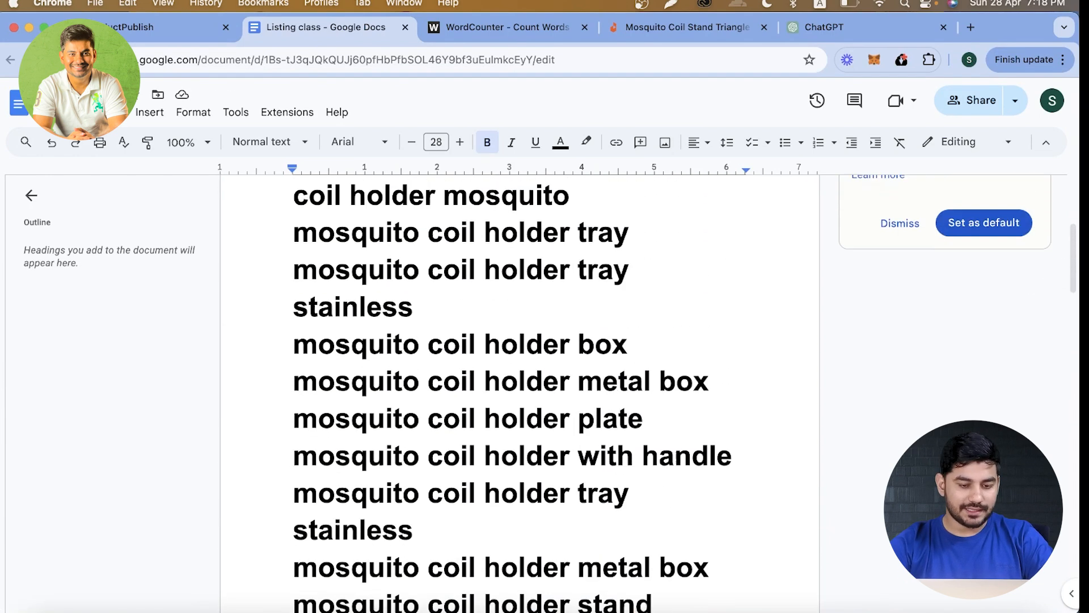
pyautogui.scroll(1, 686, 290)
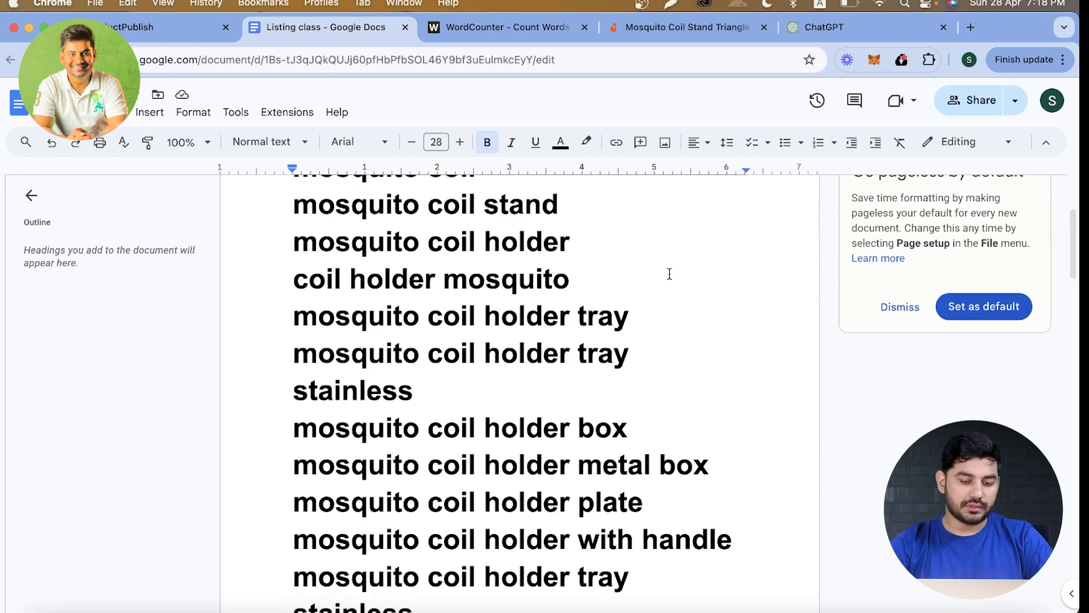
pyautogui.scroll(1, 550, 328)
pyautogui.scroll(-3, 551, 328)
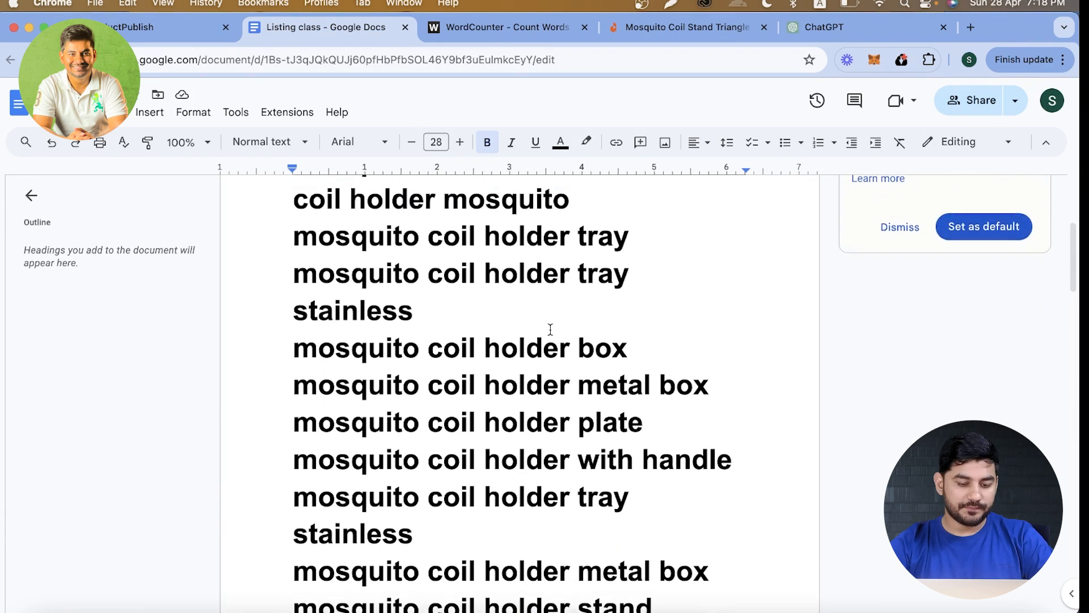
pyautogui.moveTo(295, 238); pyautogui.dragTo(635, 245)
pyautogui.press('super+c')
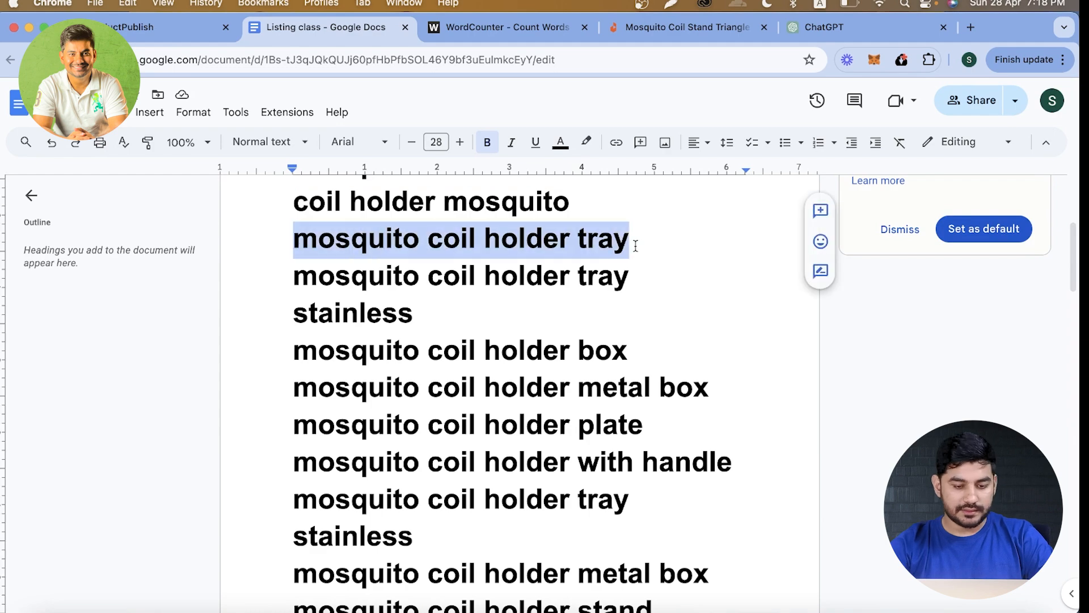
# Step: Append a "|" separator and the copied keyword "mosquito coil holder tray" to the end of the title
pyautogui.scroll(-20, 635, 244)
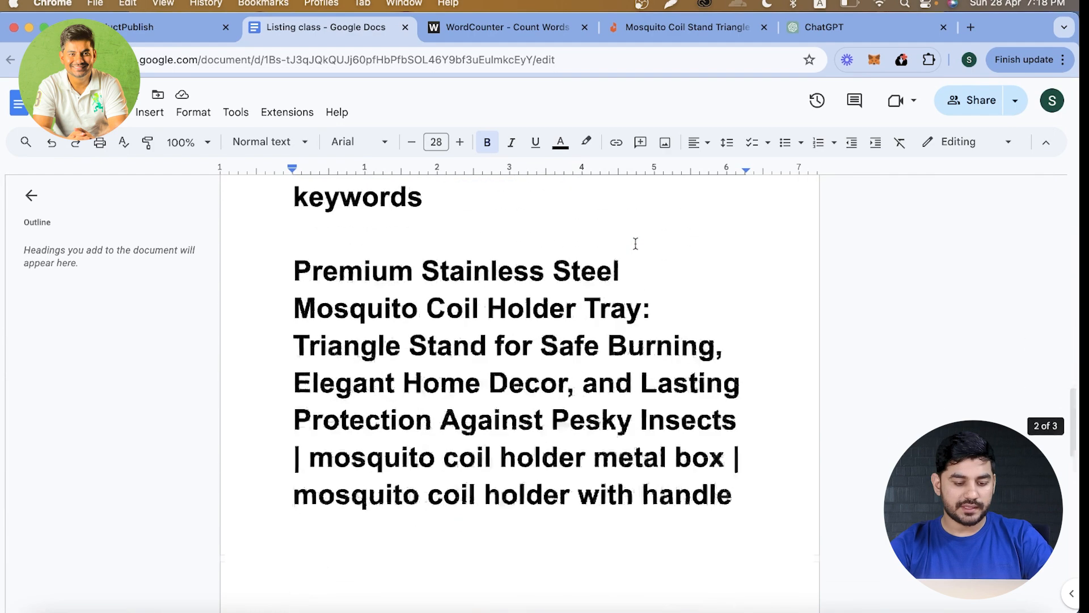
pyautogui.doubleClick(765, 277)
pyautogui.click(748, 277)
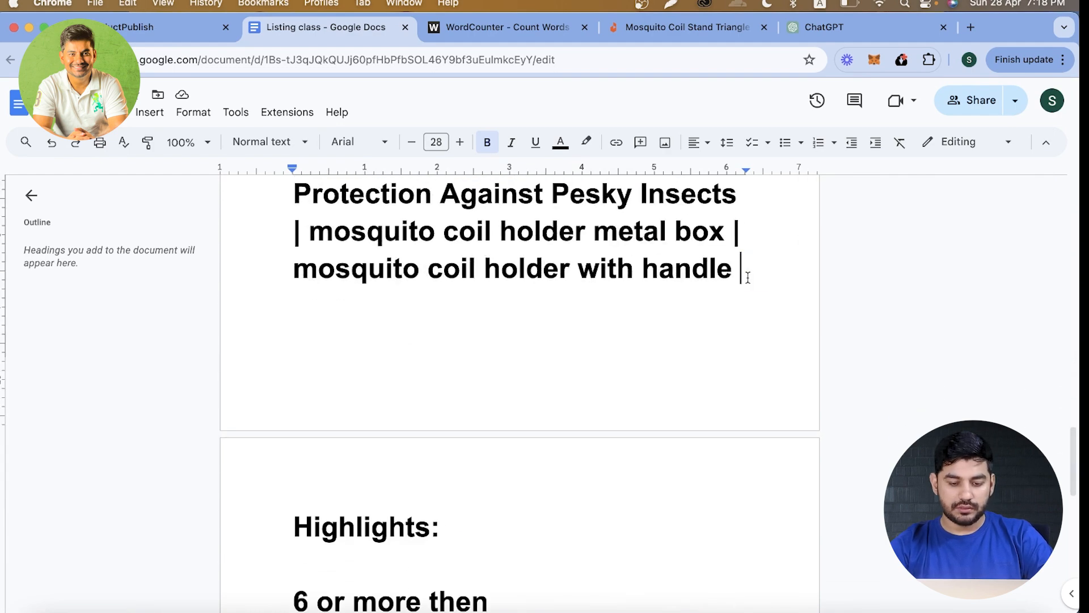
pyautogui.write('|')
pyautogui.press('super+v')
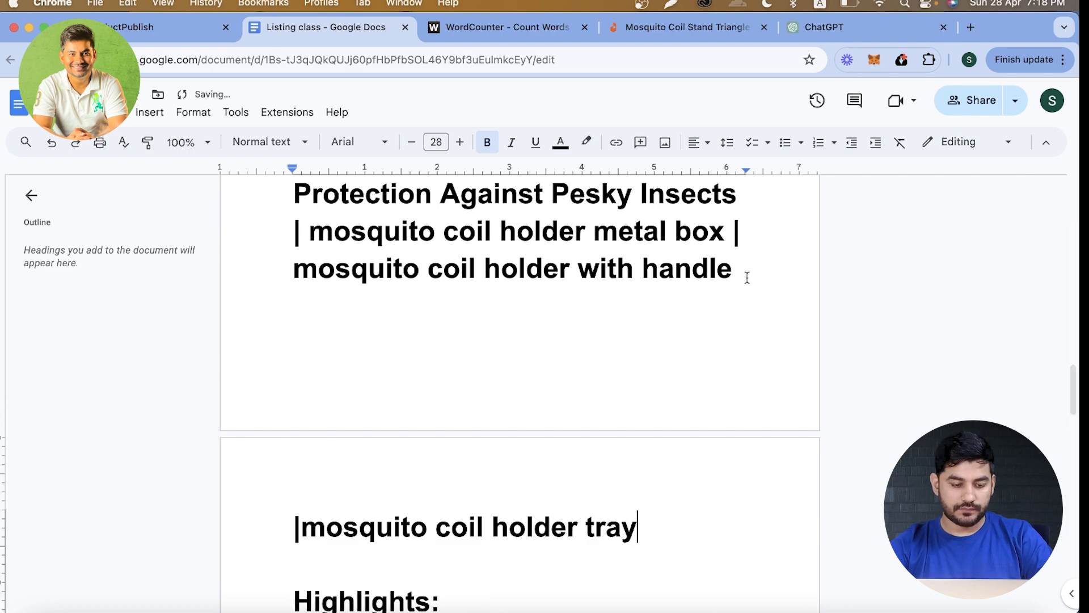
pyautogui.scroll(3, 588, 323)
pyautogui.scroll(2, 361, 189)
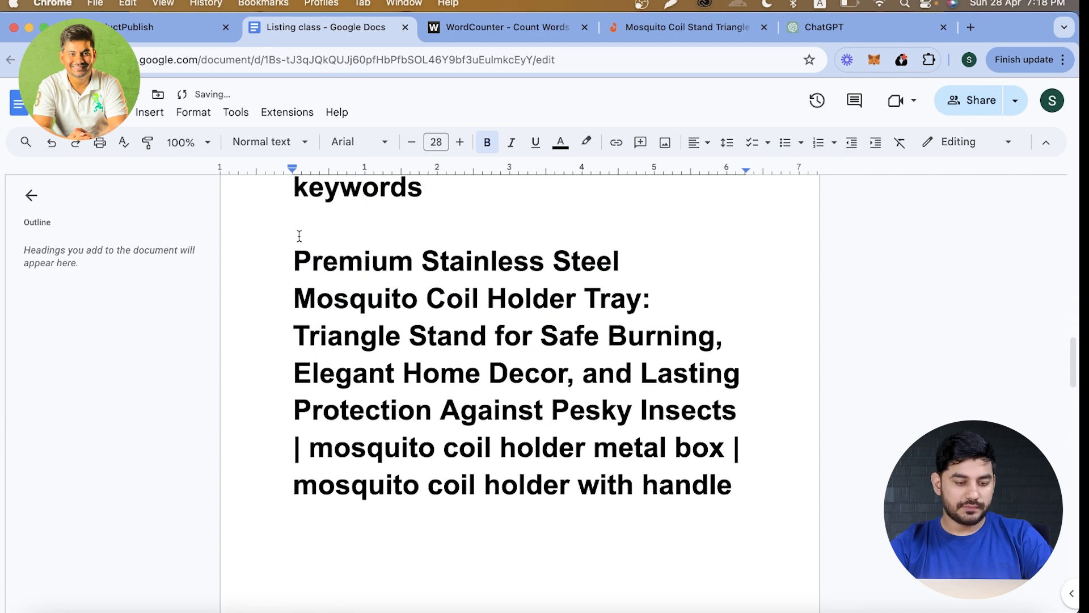
pyautogui.moveTo(294, 260); pyautogui.dragTo(620, 530)
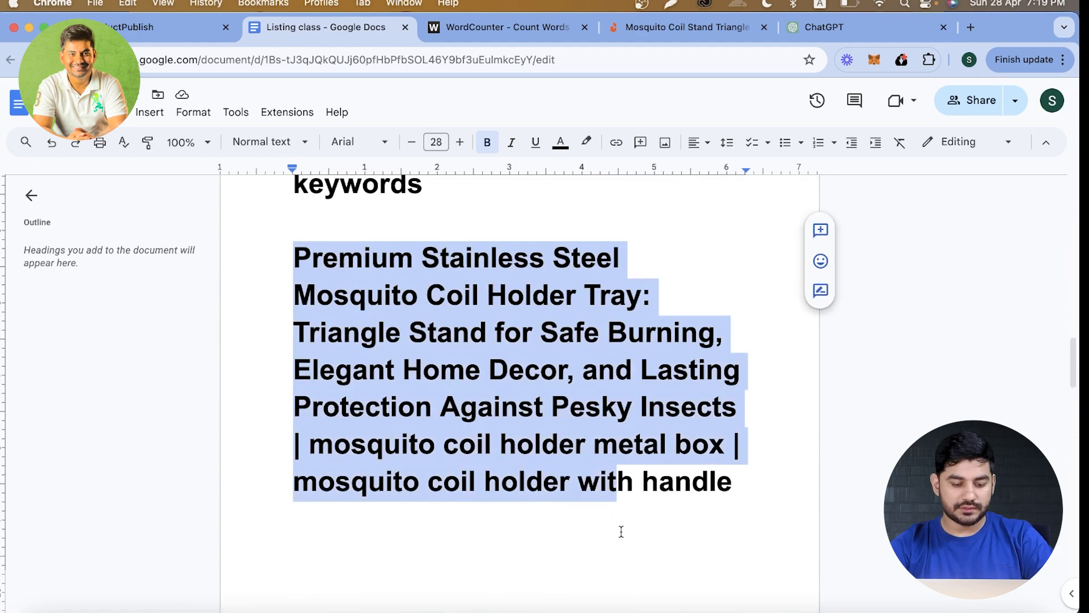
pyautogui.scroll(-4, 622, 531)
# Step: Delete the blank line between the "Title: 240- 255 words including keywords" heading and the title, plus extra blank lines above the heading
pyautogui.scroll(8, 267, 477)
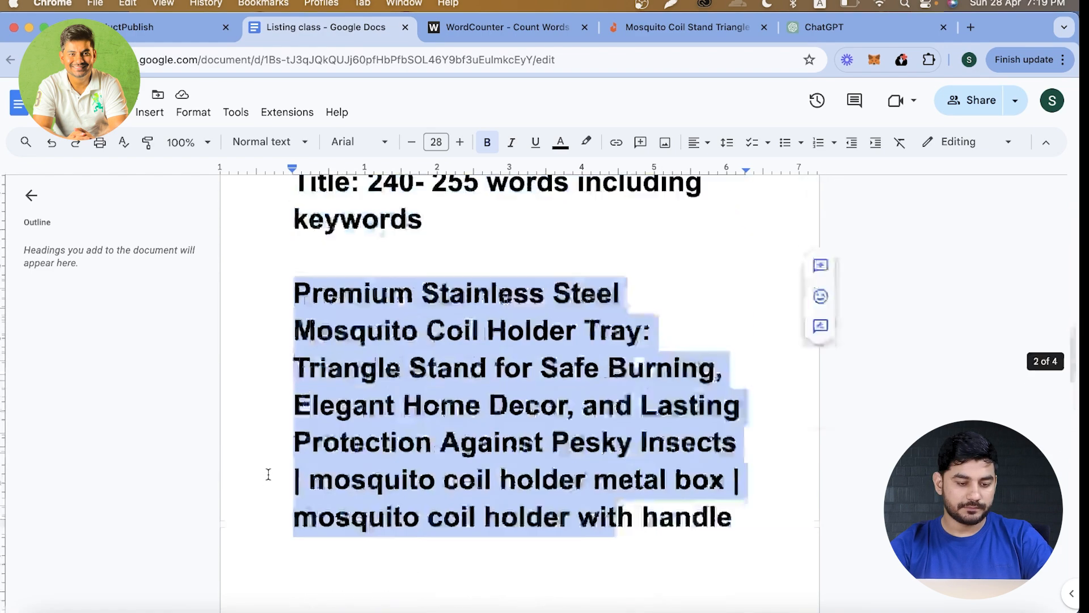
pyautogui.click(285, 444)
pyautogui.press('BackSpace')
pyautogui.press('Up')
pyautogui.press('Up')
pyautogui.press('Up')
pyautogui.press('BackSpace')
pyautogui.press('BackSpace')
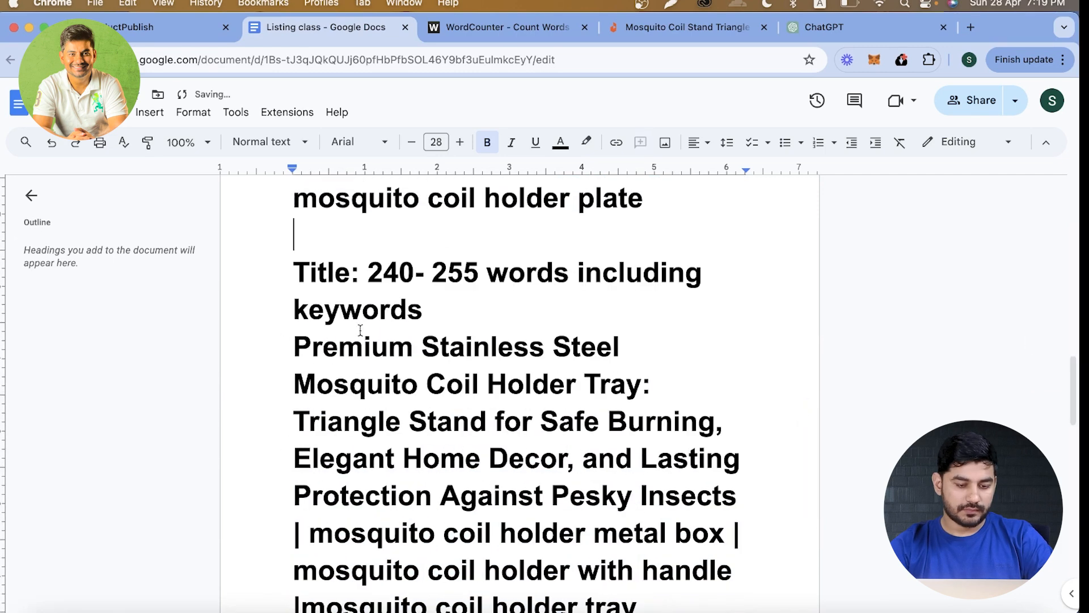
pyautogui.click(431, 315)
pyautogui.scroll(-5, 431, 316)
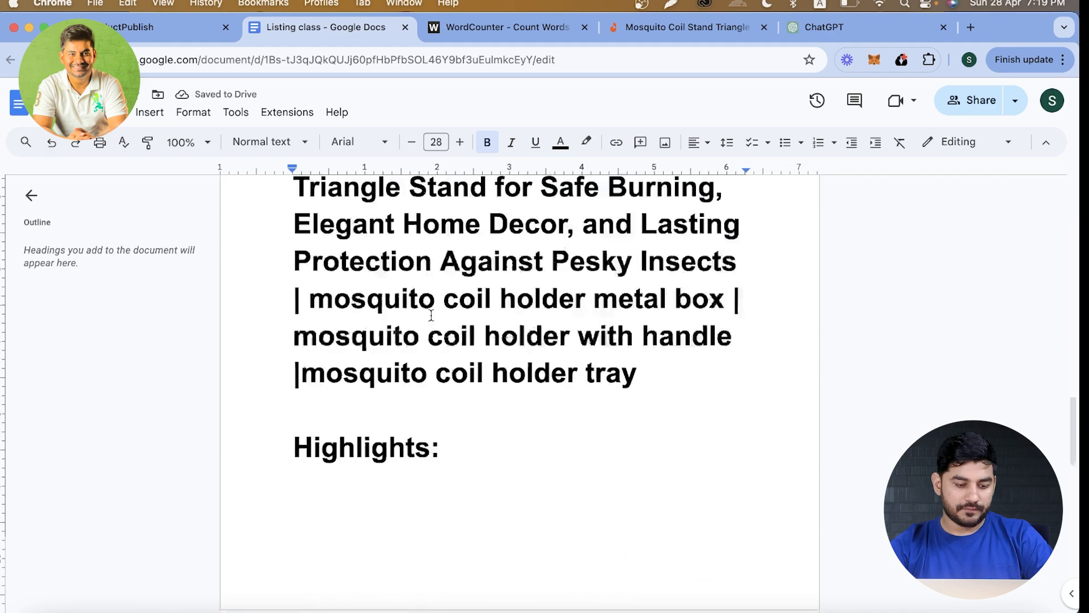
# Step: Copy the full product title in the document, from "Premium Stainless Steel" through "mosquito coil holder tray"
pyautogui.scroll(3, 431, 315)
pyautogui.scroll(2, 289, 275)
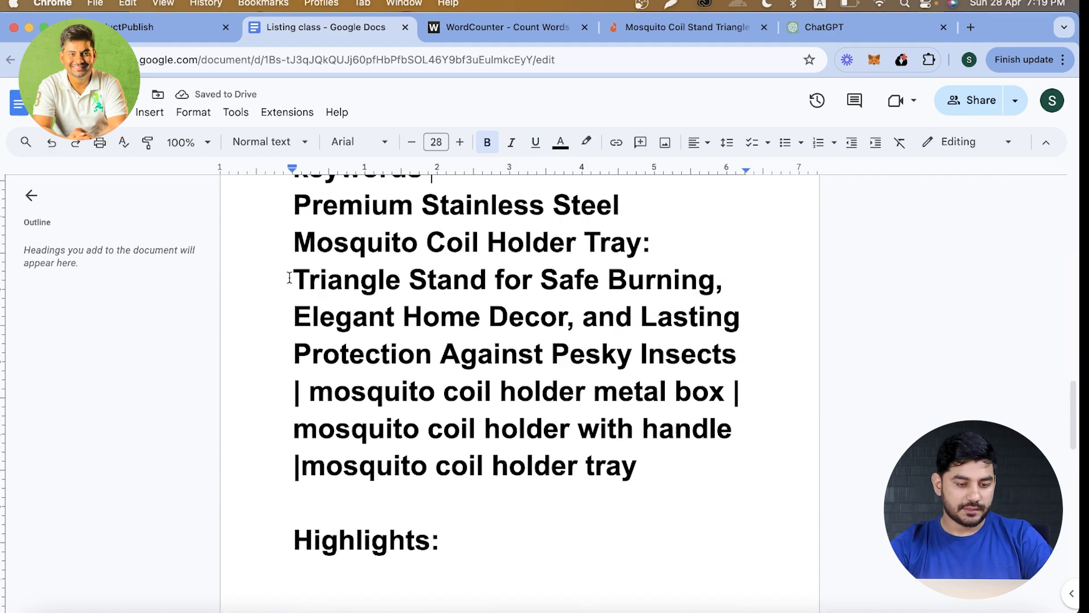
pyautogui.click(293, 241)
pyautogui.moveTo(650, 519); pyautogui.dragTo(662, 519)
pyautogui.press('super+c')
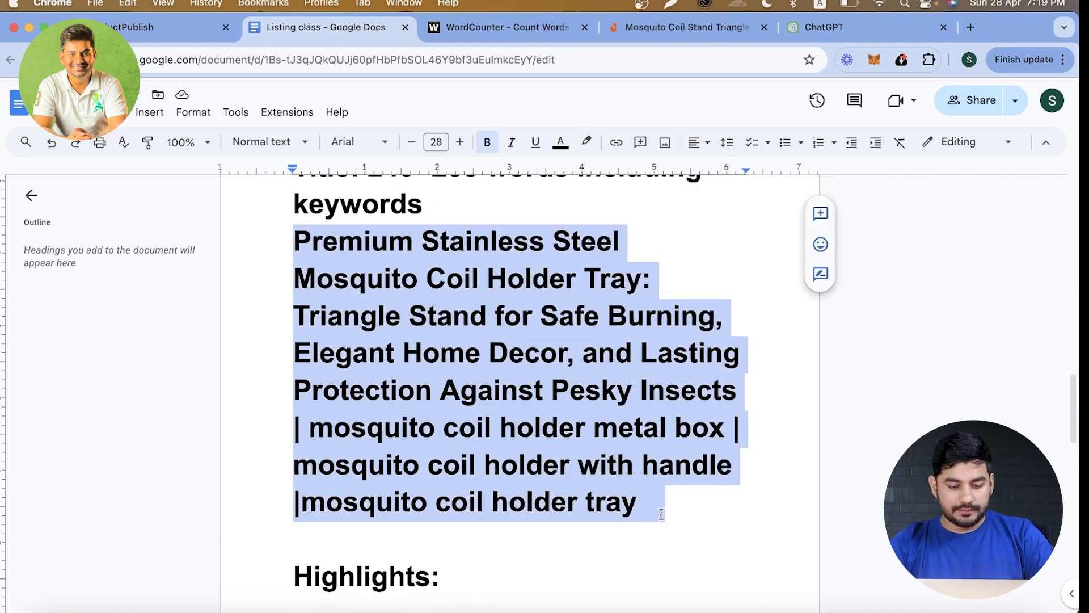
# Step: Switch to WordCounter and replace its text with the copied product title to check the title's length
pyautogui.click(500, 28)
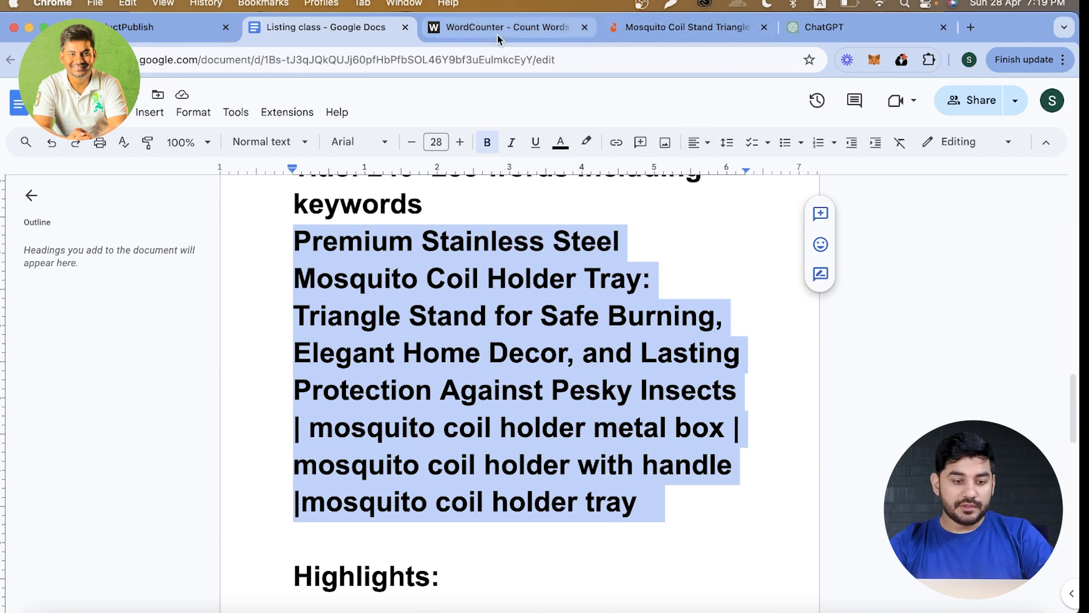
pyautogui.doubleClick(316, 295)
pyautogui.press('super+a')
pyautogui.press('super+v')
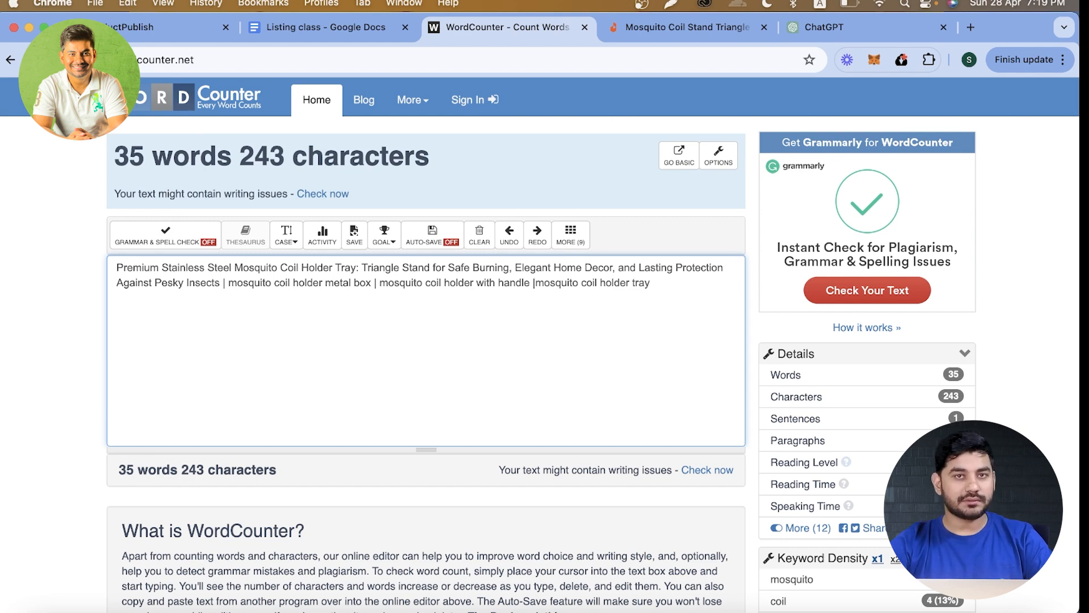
pyautogui.click(259, 154)
pyautogui.click(297, 29)
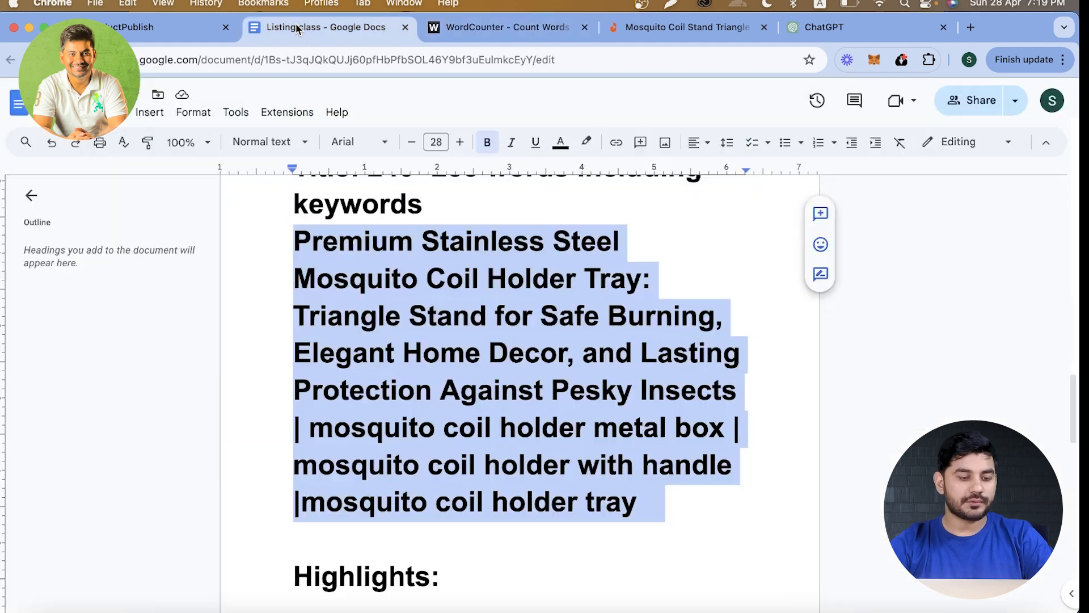
pyautogui.scroll(-5, 363, 339)
pyautogui.click(440, 26)
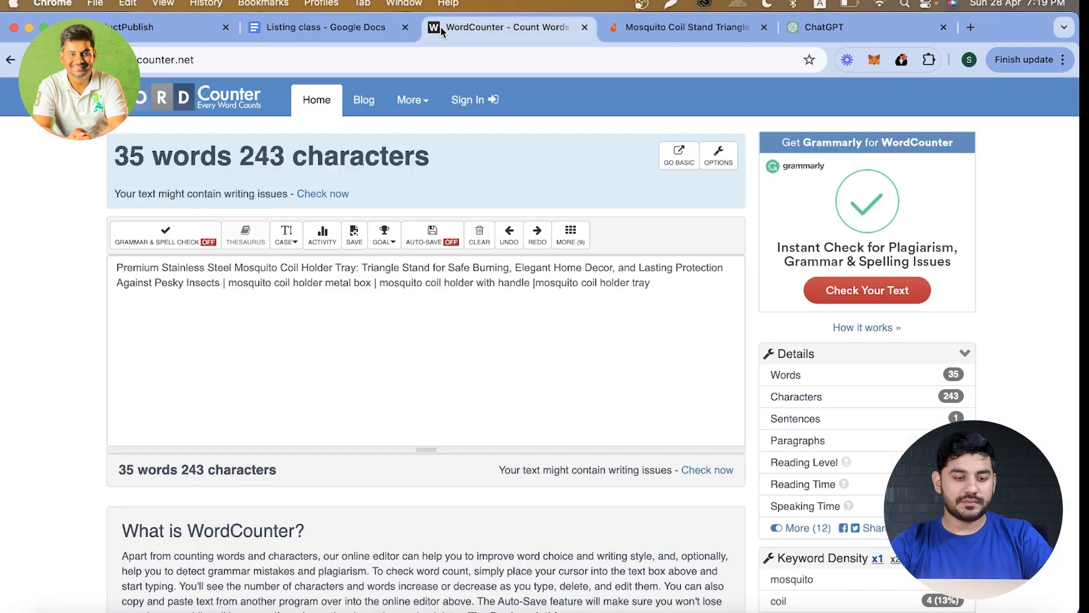
# Step: Switch to ChatGPT and send the quoted product title with a request to write a description by using the title
pyautogui.click(796, 33)
pyautogui.click(363, 572)
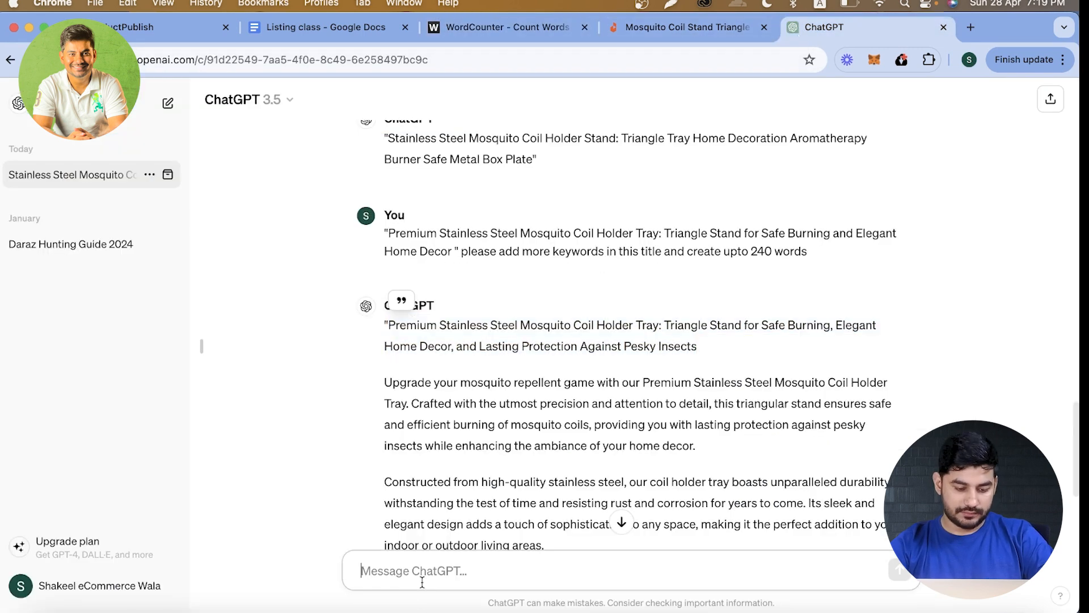
pyautogui.write('"')
pyautogui.press('super+v')
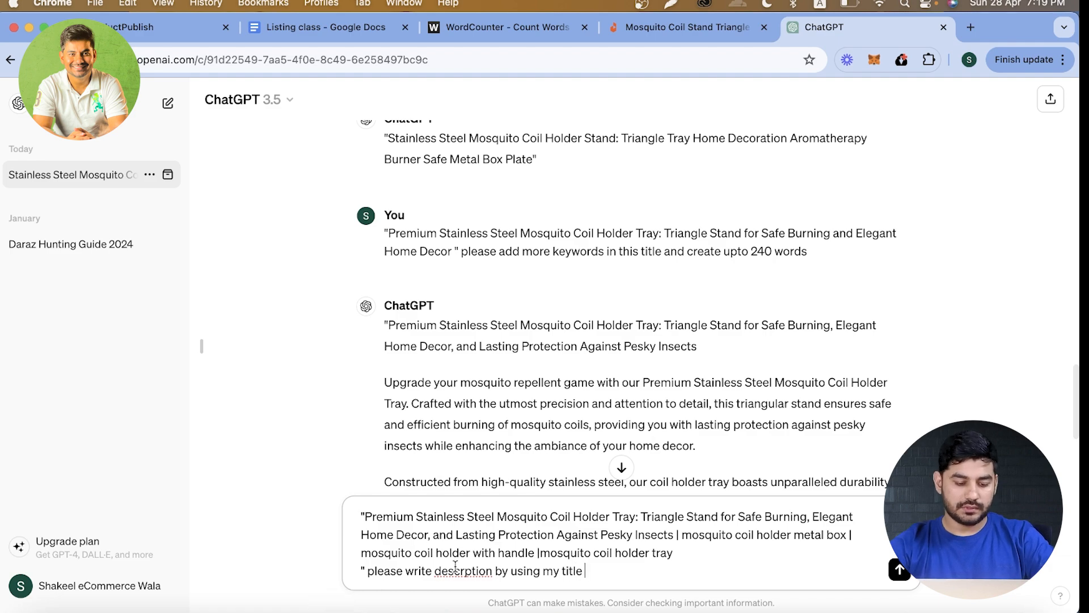
pyautogui.press('Return')
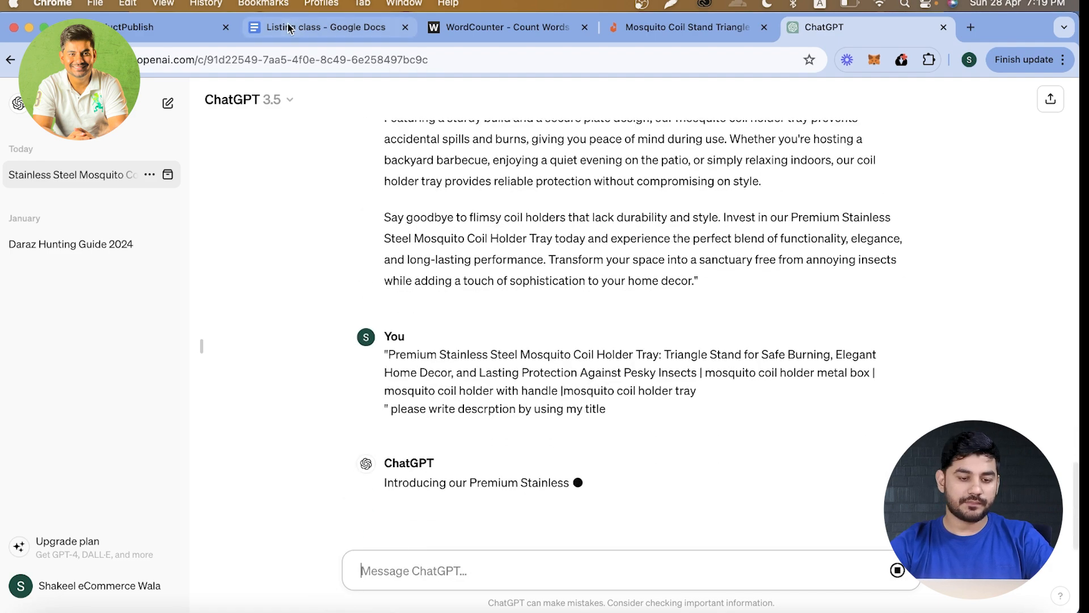
# Step: In the Daraz product form, paste the title as the English product name and translate it into Urdu
pyautogui.click(366, 31)
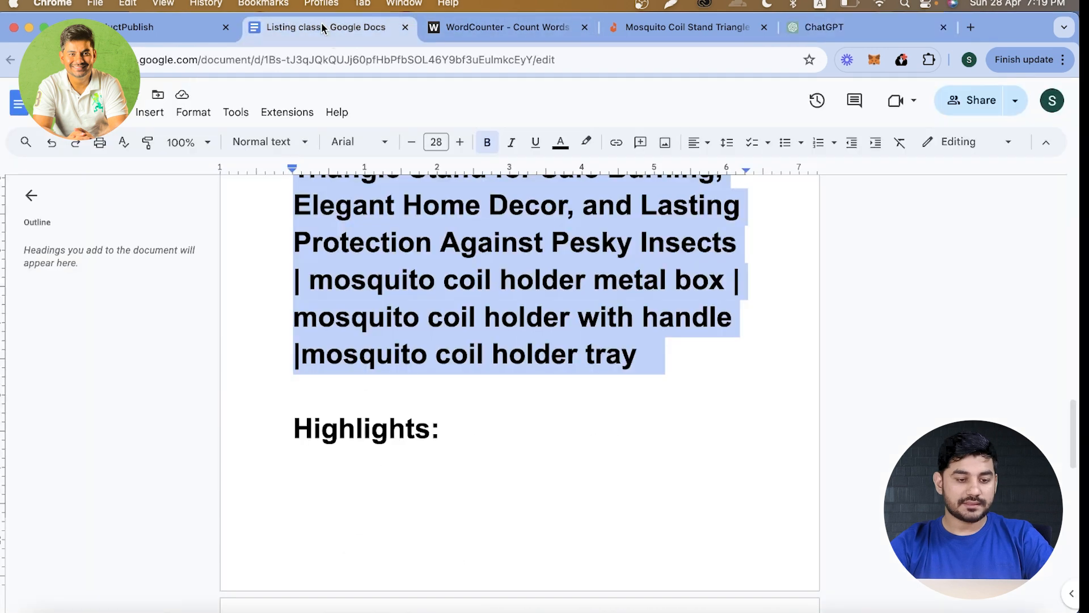
pyautogui.click(130, 37)
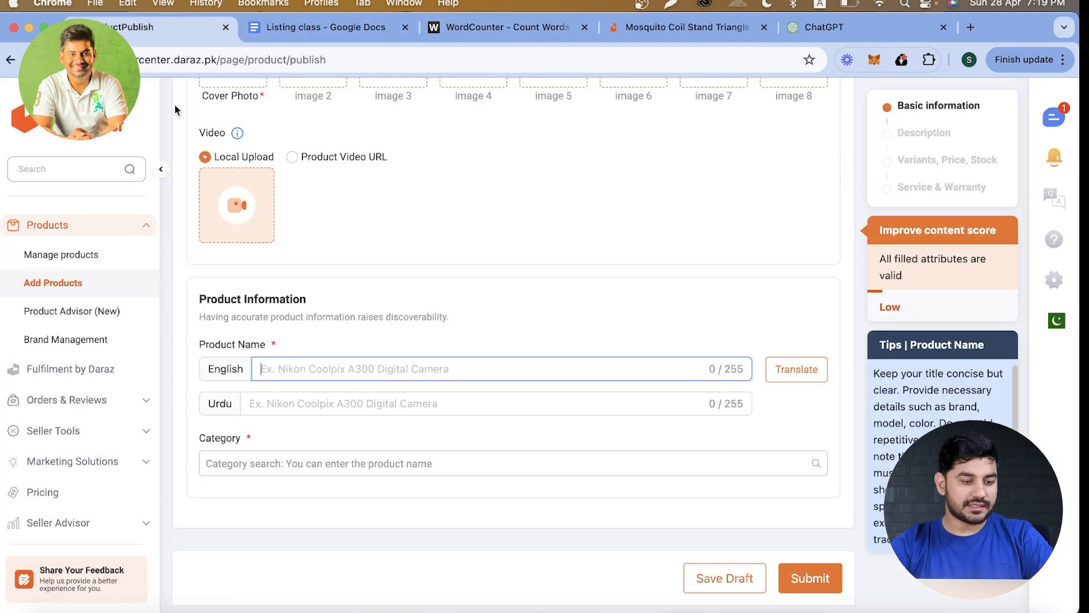
pyautogui.press('super+v')
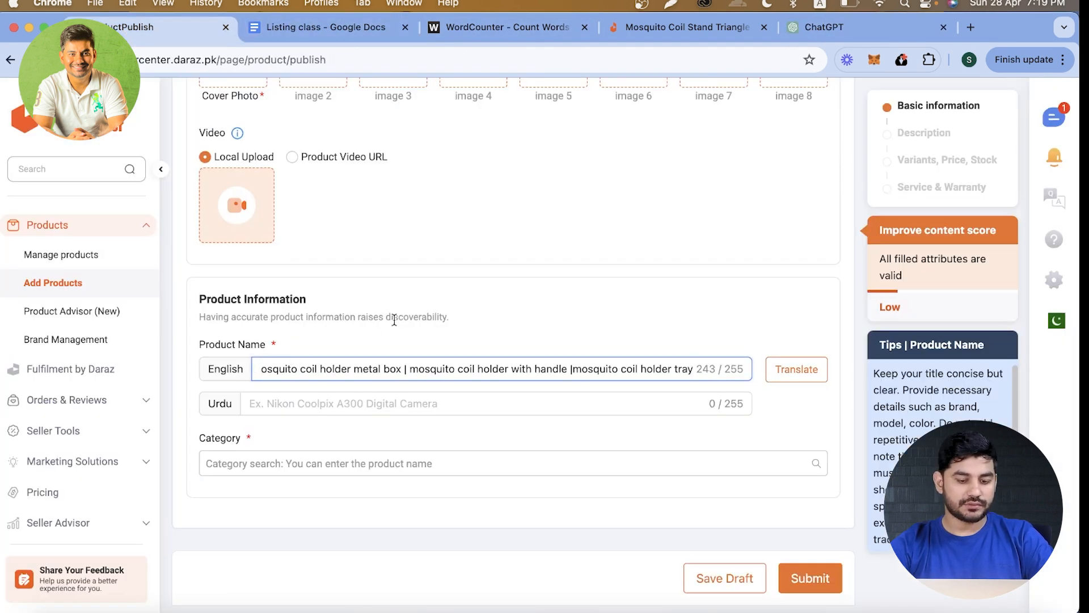
pyautogui.click(395, 319)
pyautogui.click(794, 369)
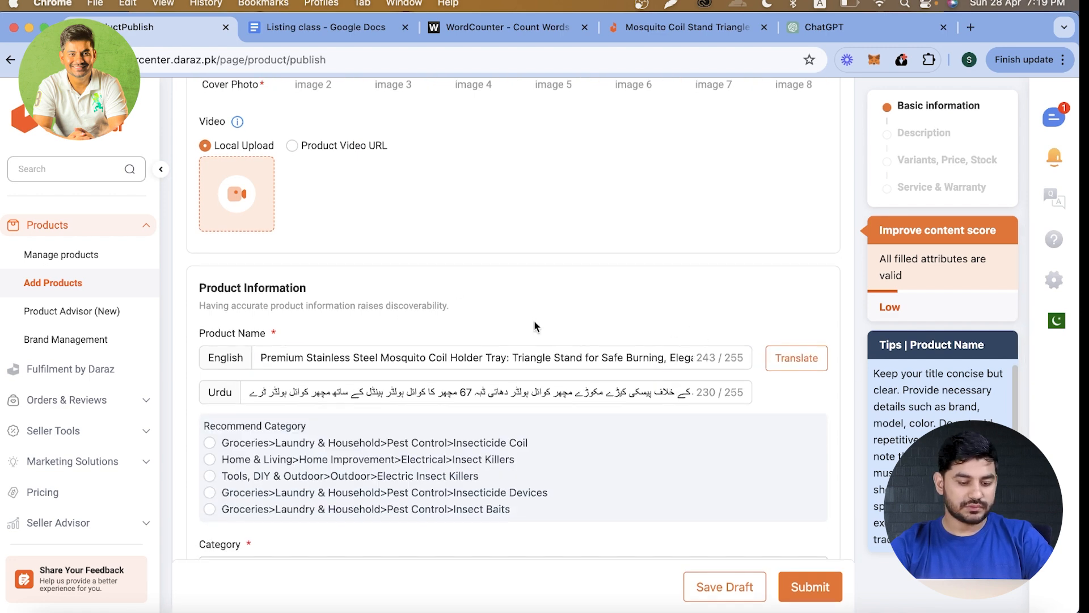
# Step: Check the category on the competing mosquito coil stand listing and choose Groceries>Laundry & Household>Pest Control>Insecticide Coil for the product
pyautogui.moveTo(657, 35); pyautogui.dragTo(298, 35)
pyautogui.click(460, 289)
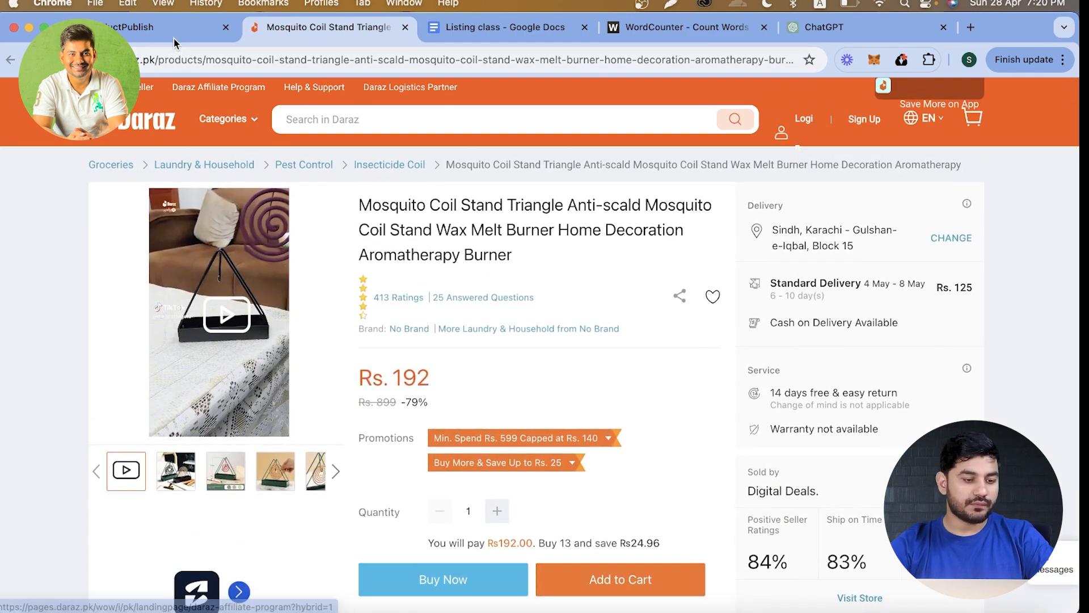
pyautogui.click(139, 27)
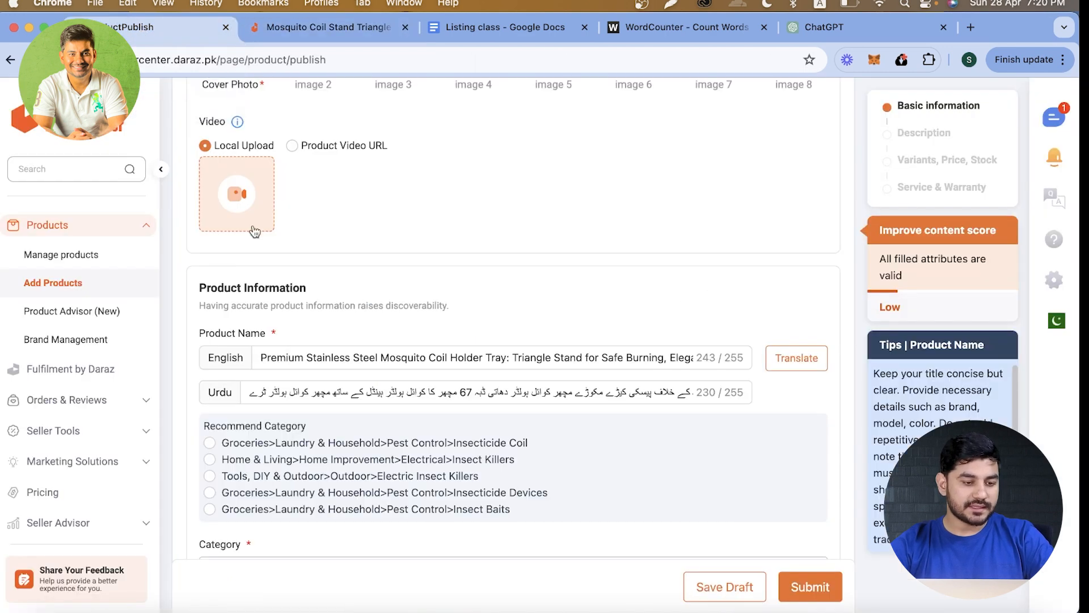
pyautogui.click(333, 445)
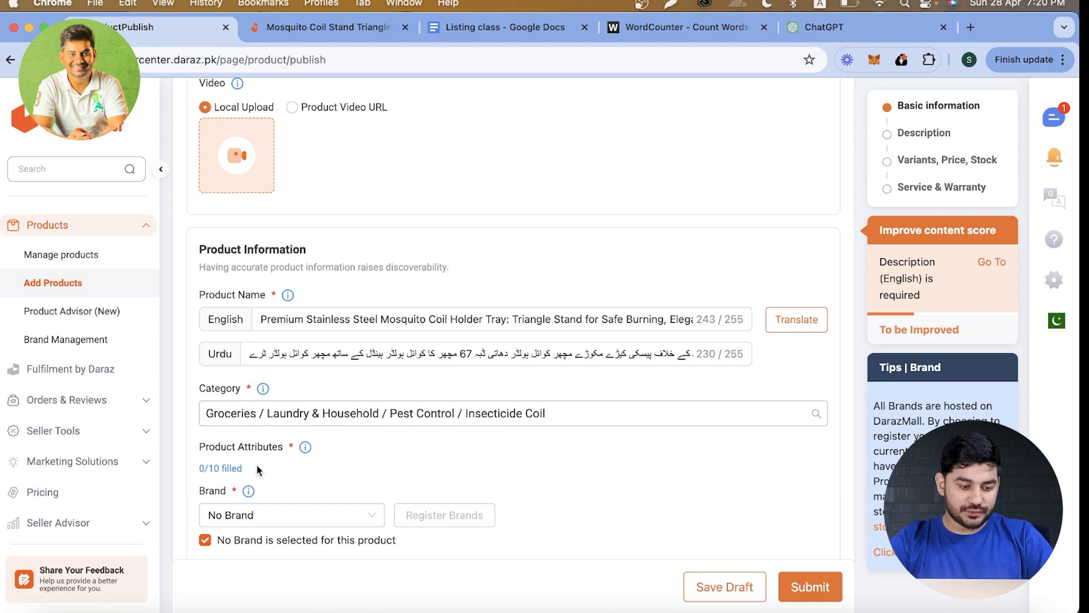
# Step: Examine the product form from the Brand setting down through the Product Highlights section and its AI generator
pyautogui.moveTo(245, 494)
pyautogui.scroll(-2, 250, 488)
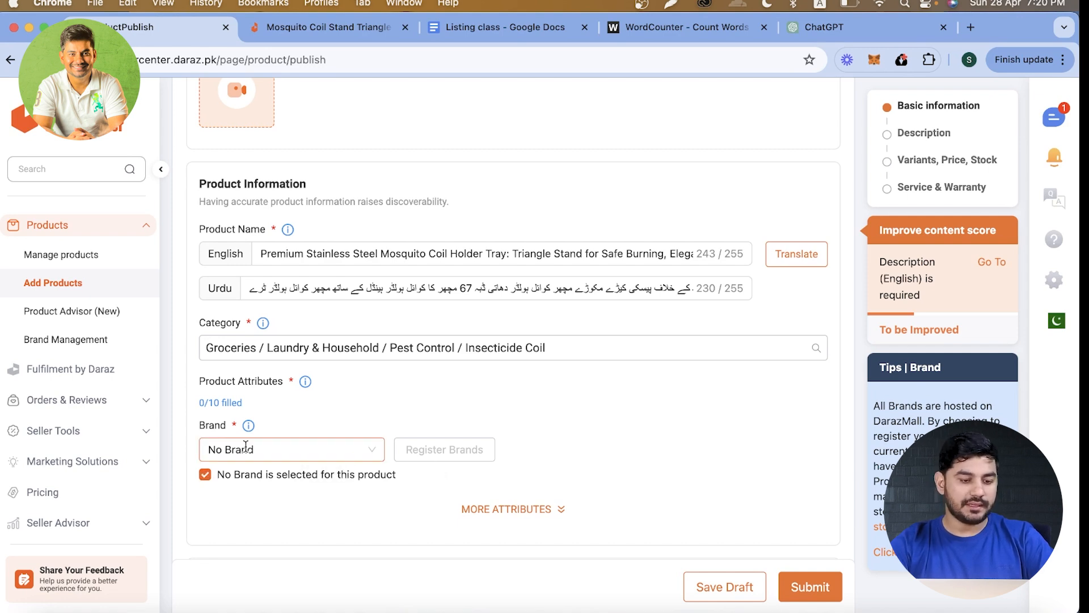
pyautogui.scroll(-10, 246, 445)
pyautogui.scroll(-1, 245, 447)
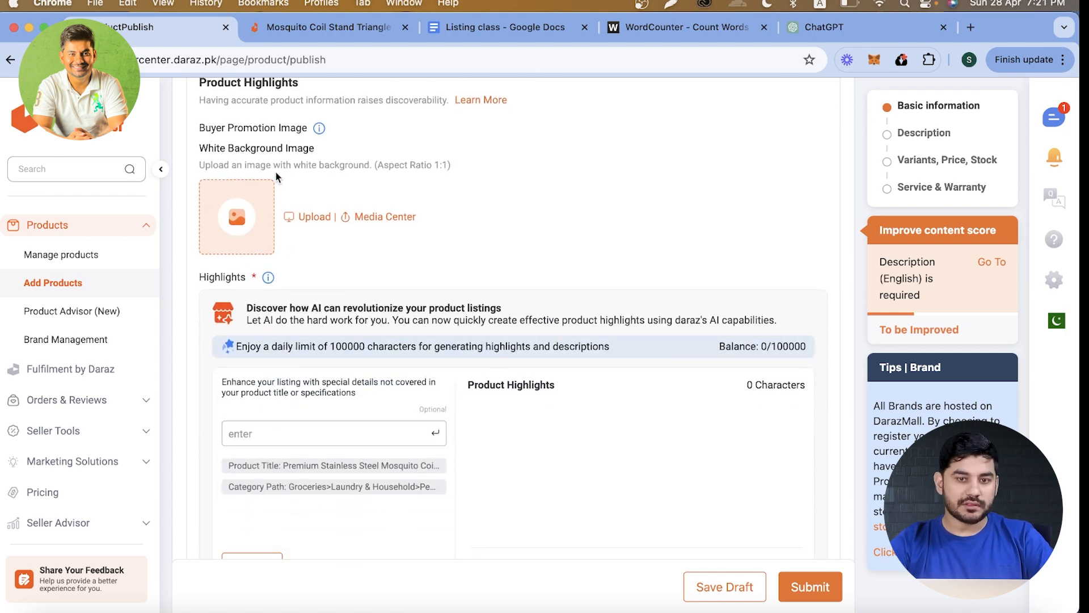
pyautogui.scroll(-6, 275, 171)
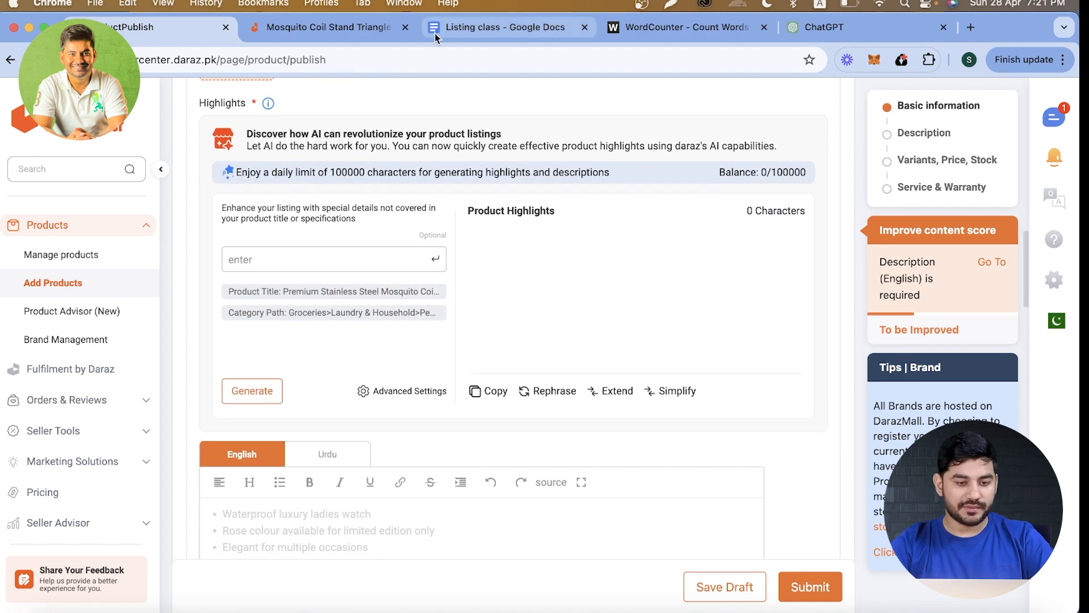
# Step: Switch to ChatGPT and copy the complete four-paragraph description it generated for the mosquito coil holder tray
pyautogui.click(823, 27)
pyautogui.scroll(5, 559, 271)
pyautogui.scroll(-1, 559, 270)
pyautogui.scroll(-5, 559, 271)
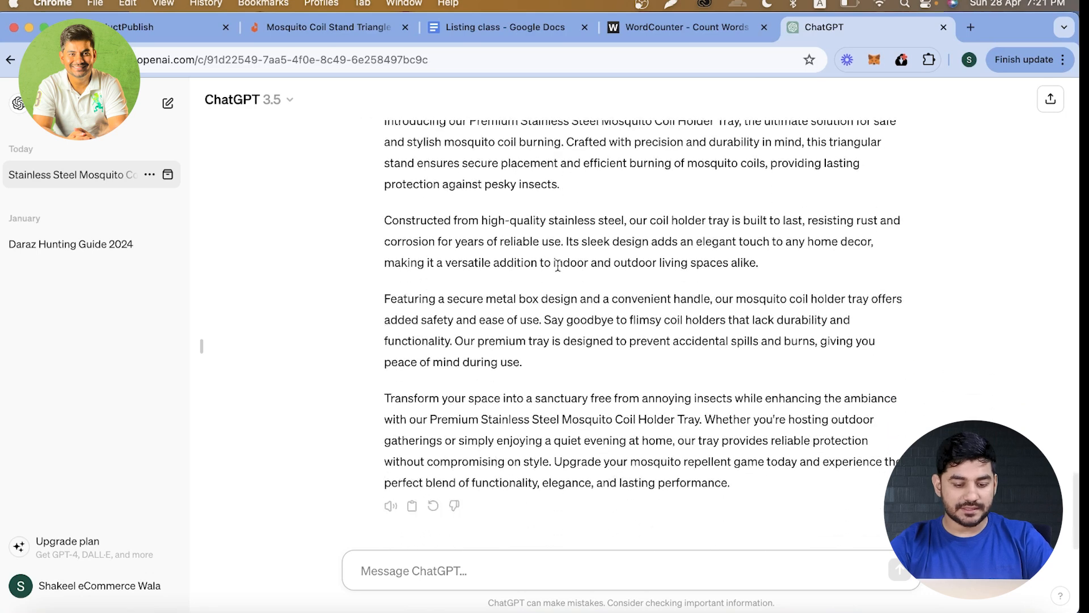
pyautogui.scroll(2, 445, 312)
pyautogui.moveTo(383, 170); pyautogui.dragTo(766, 538)
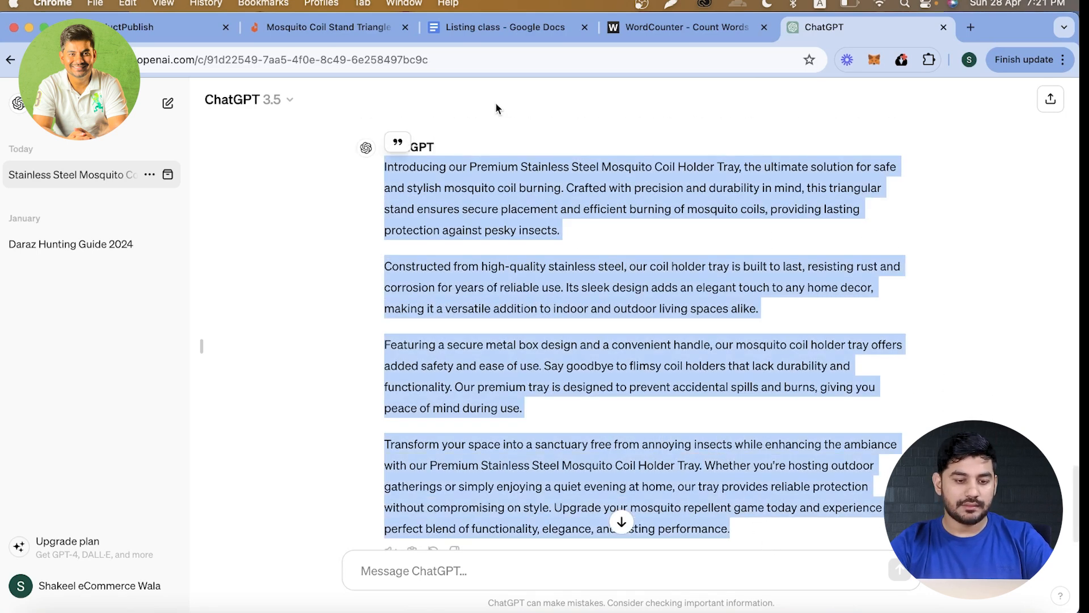
# Step: In the Listing class document, add blank lines under "Product Description:" and paste the copied description above "Take Care Of Your product:"
pyautogui.click(470, 29)
pyautogui.scroll(-4, 332, 375)
pyautogui.scroll(-4, 335, 413)
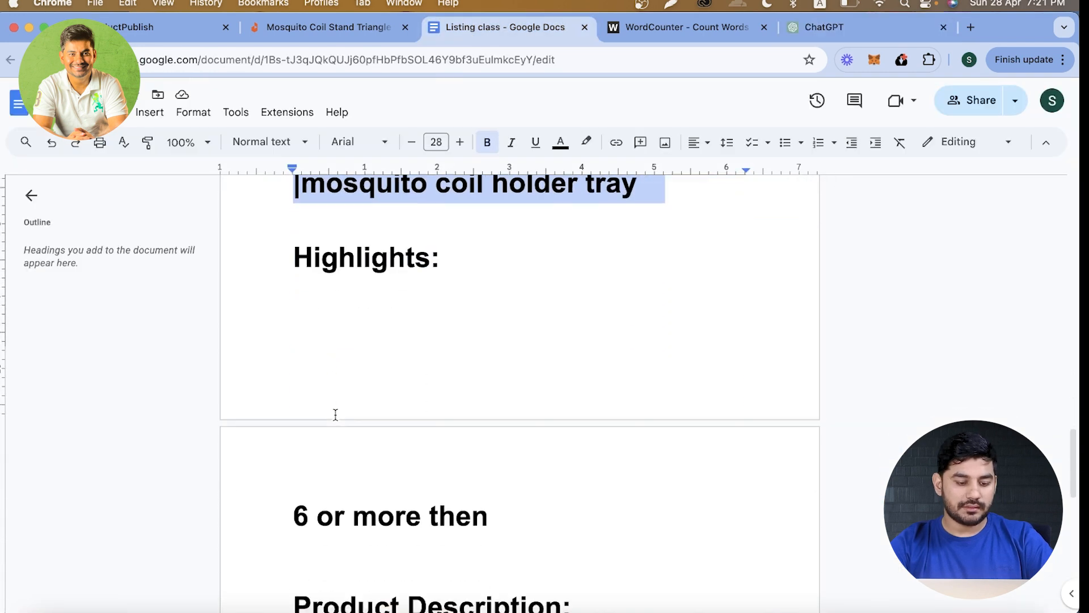
pyautogui.scroll(2, 335, 413)
pyautogui.scroll(-3, 337, 415)
pyautogui.click(573, 412)
pyautogui.press('Return')
pyautogui.press('Return')
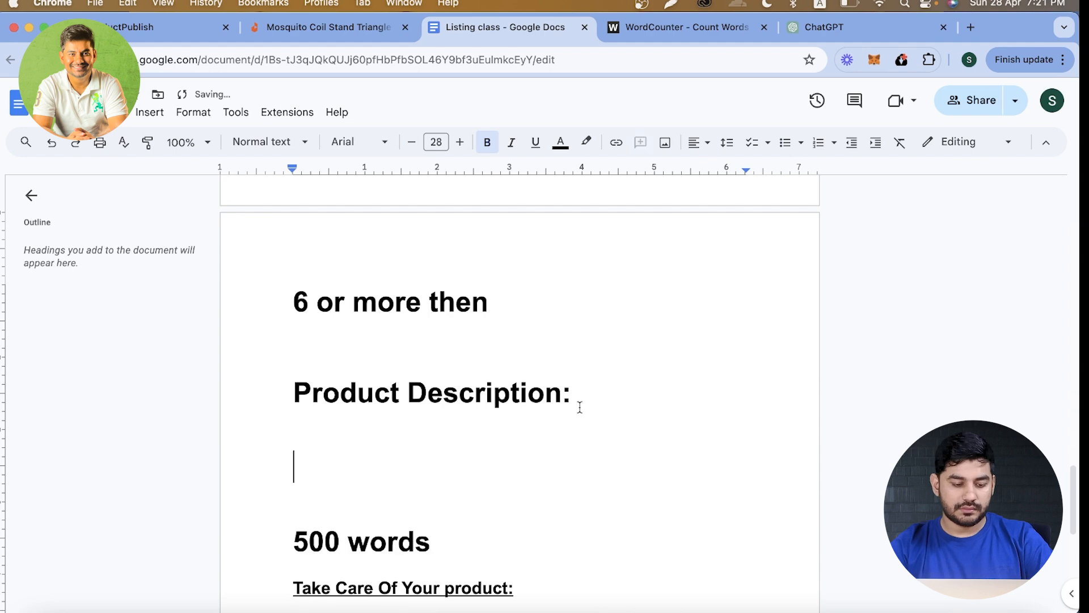
pyautogui.click(432, 550)
pyautogui.press('Return')
pyautogui.press('super+v')
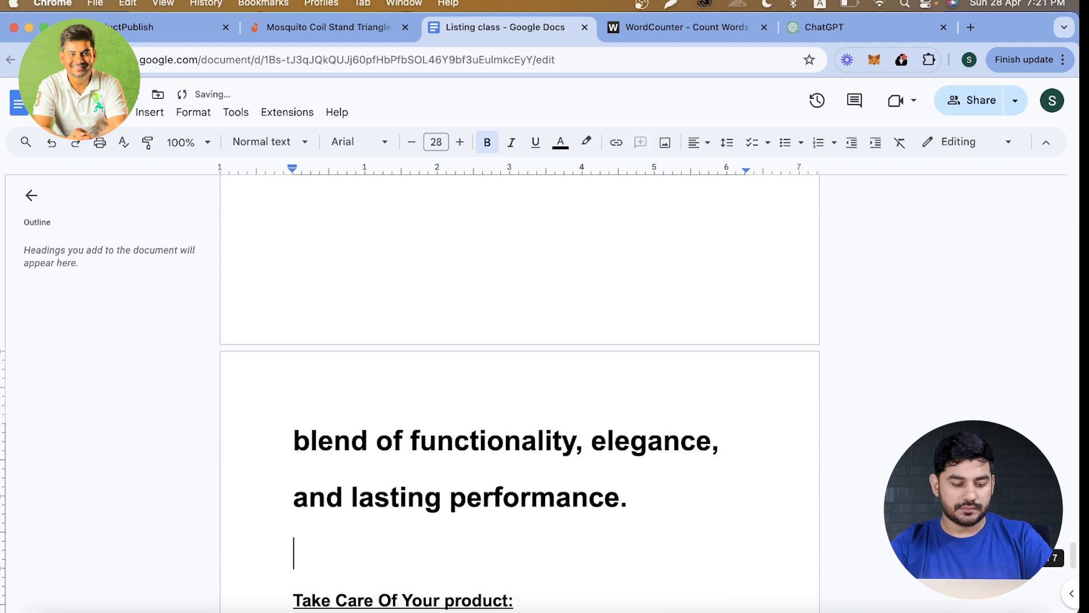
pyautogui.press('Down')
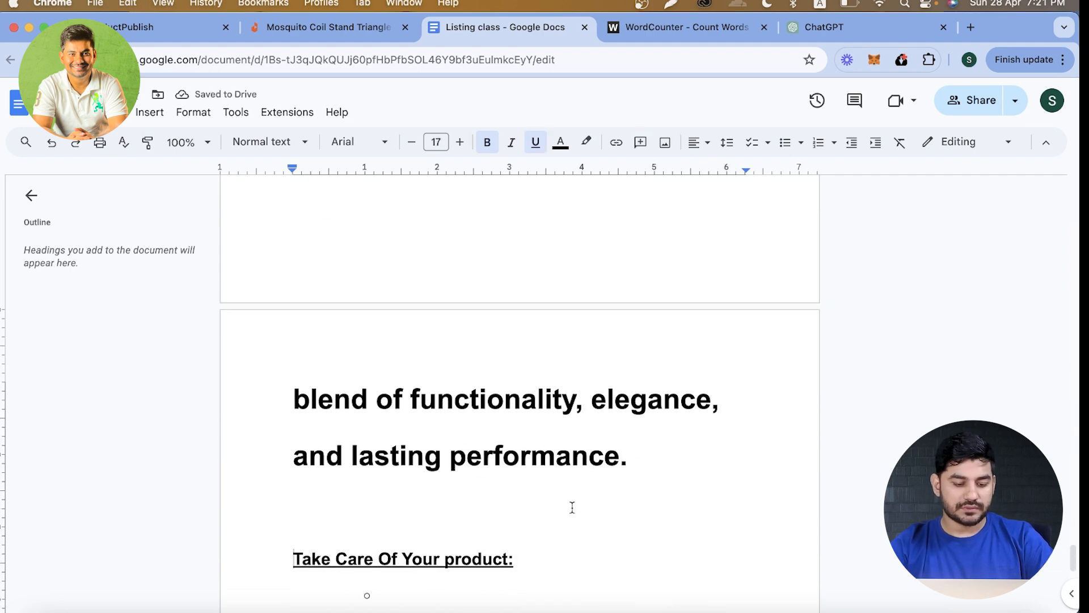
# Step: Switch back to ChatGPT and ask it to also write the use case of this product
pyautogui.click(807, 26)
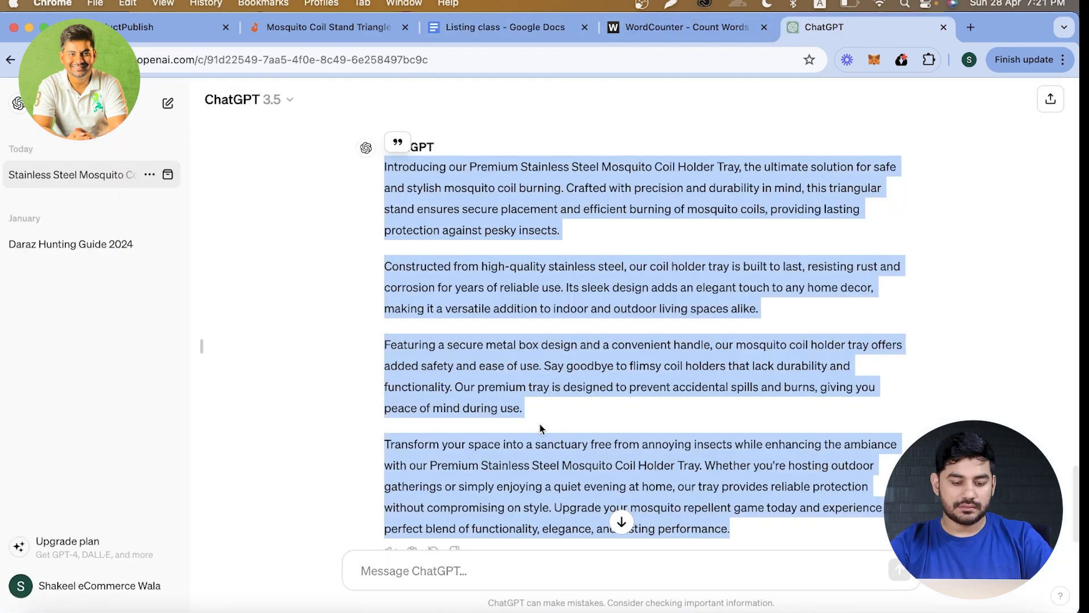
pyautogui.scroll(-1, 539, 423)
pyautogui.click(495, 575)
pyautogui.write('pl')
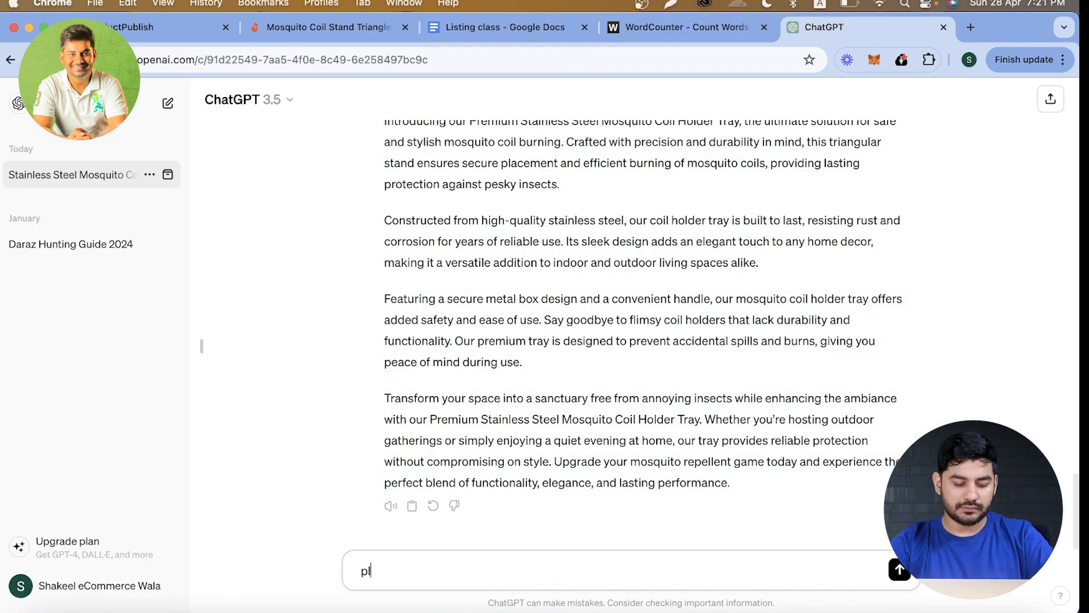
pyautogui.write('ease also write use ca')
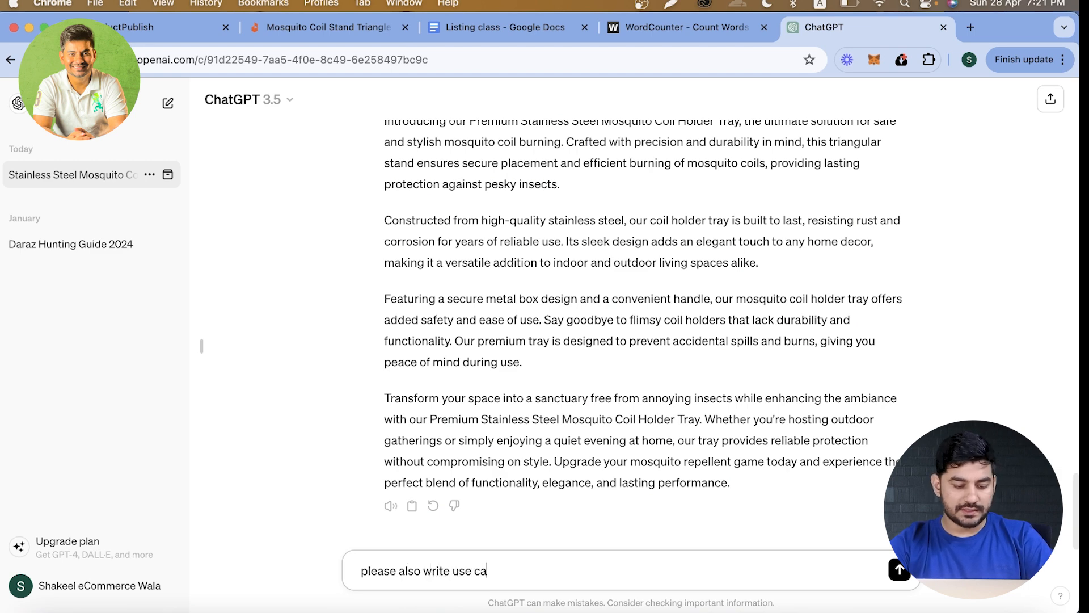
pyautogui.write('se of this p')
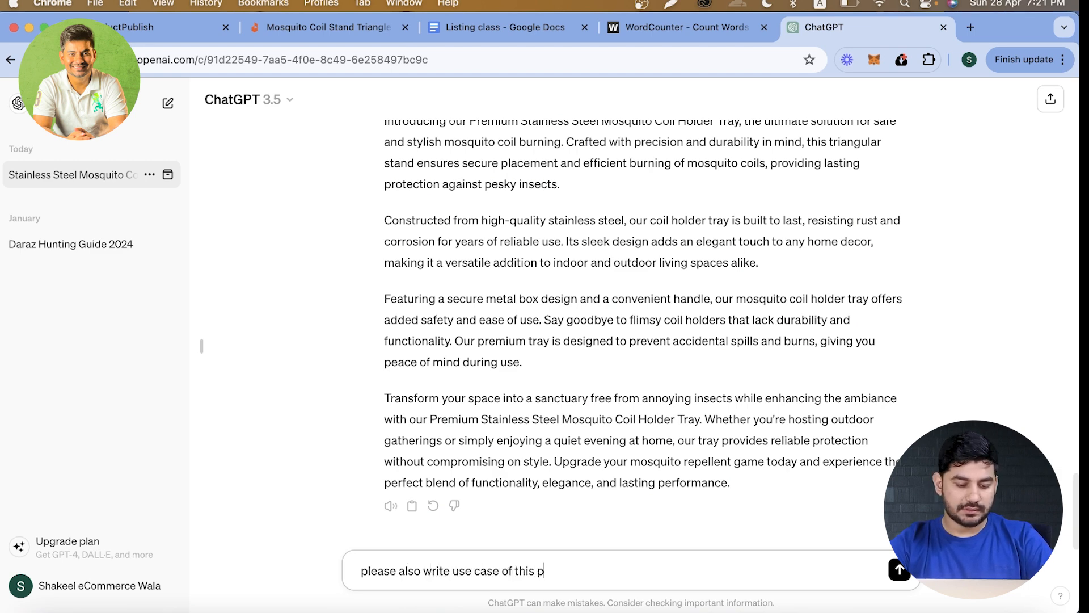
pyautogui.write('rouduct')
pyautogui.press('Return')
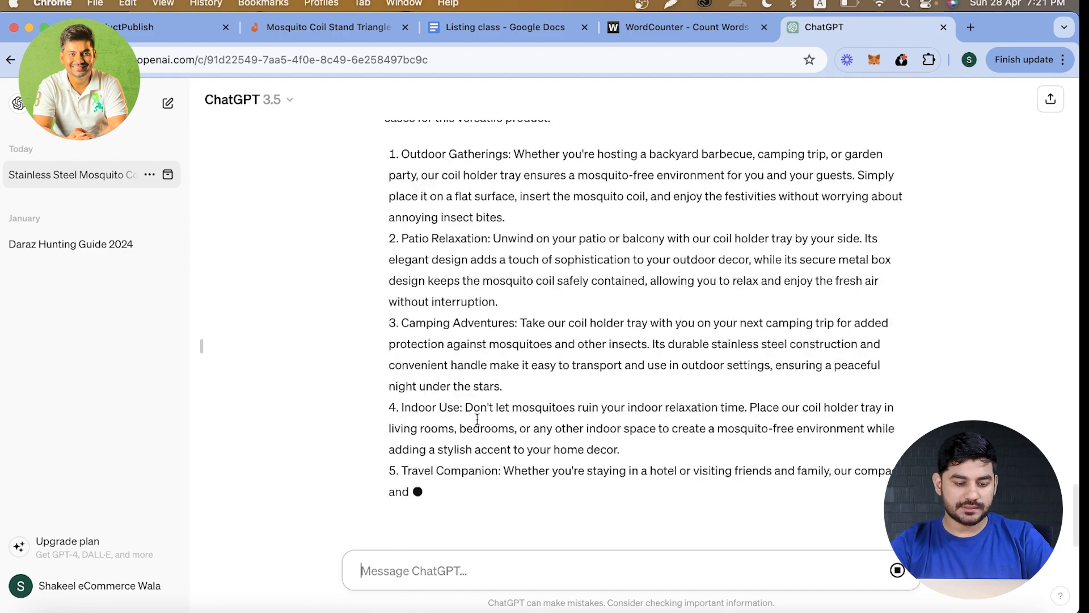
# Step: Ask ChatGPT for 10 FAQs regarding this product and review the generated use cases and FAQs
pyautogui.write('a')
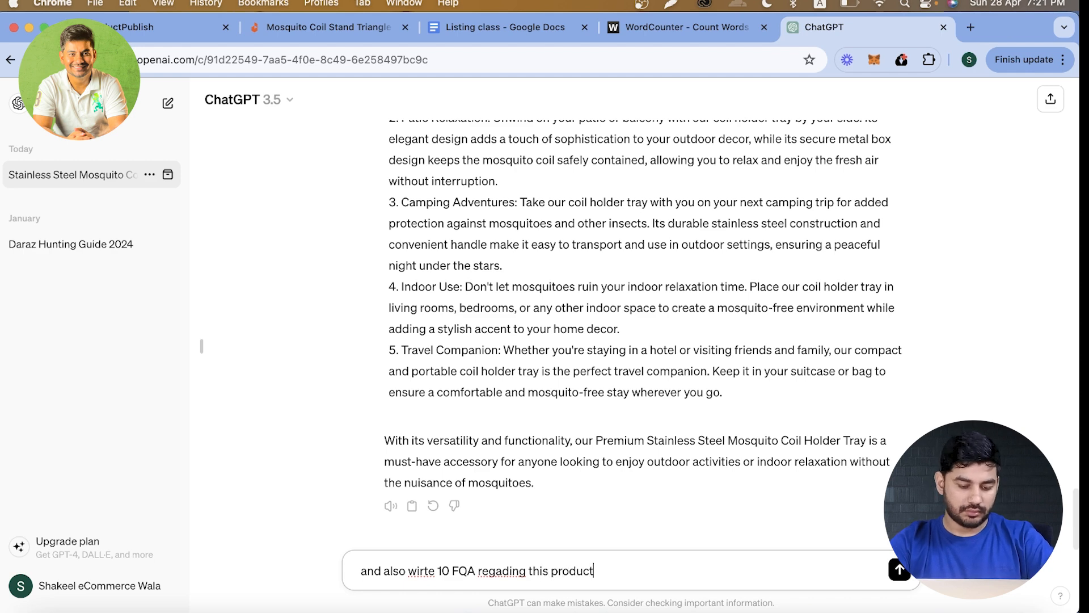
pyautogui.press('Return')
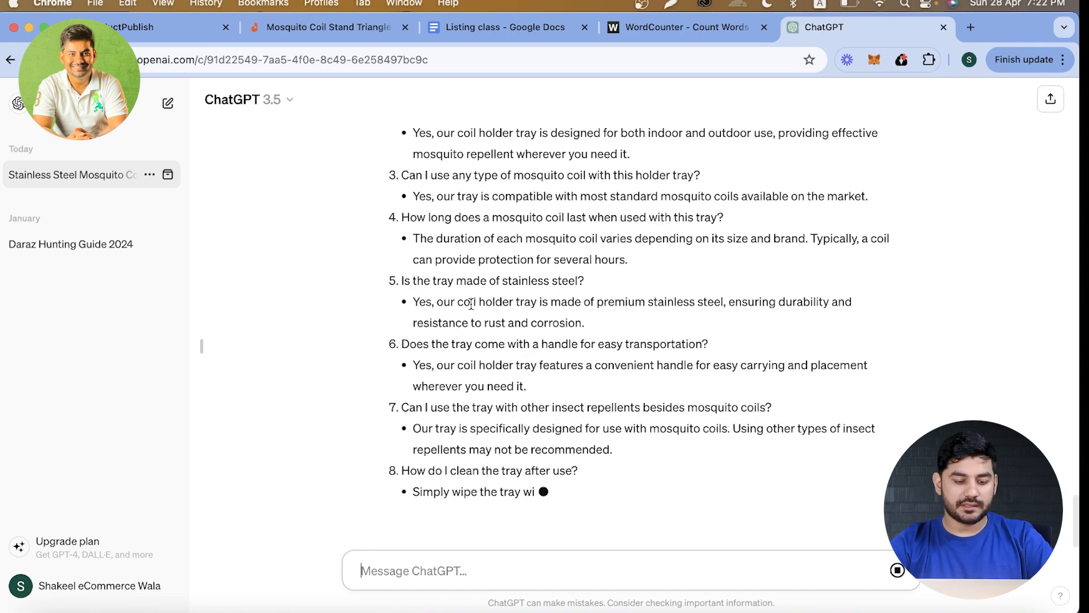
pyautogui.scroll(20, 471, 301)
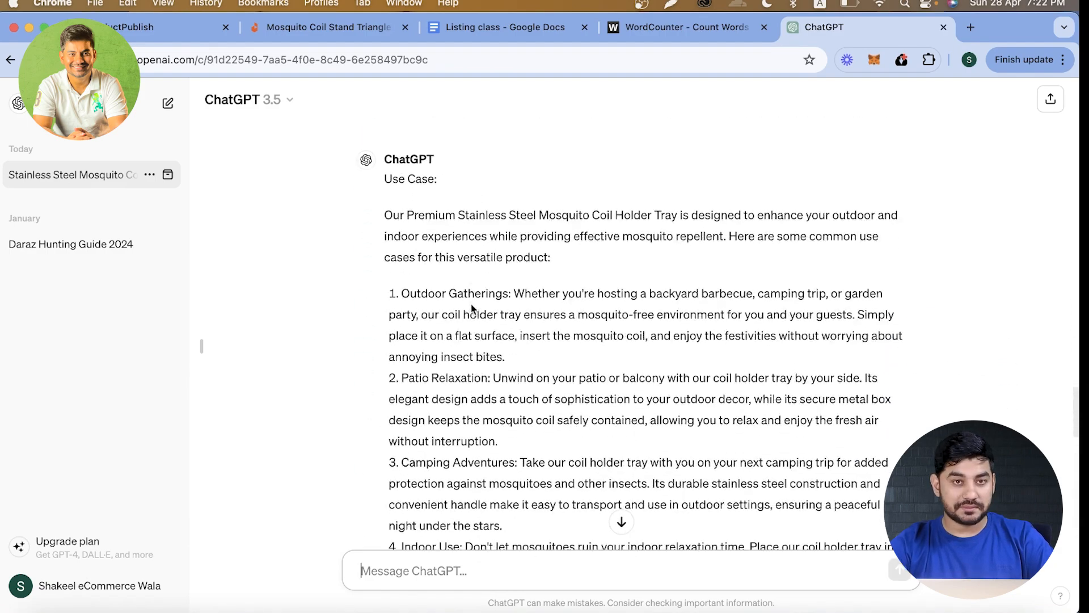
pyautogui.scroll(-10, 471, 302)
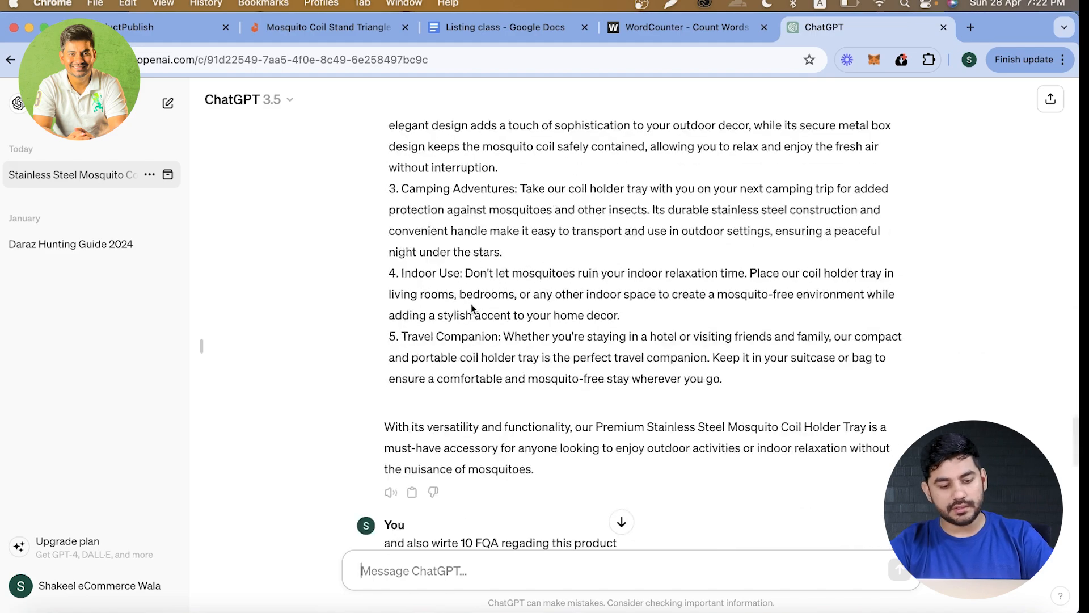
pyautogui.scroll(-7, 471, 302)
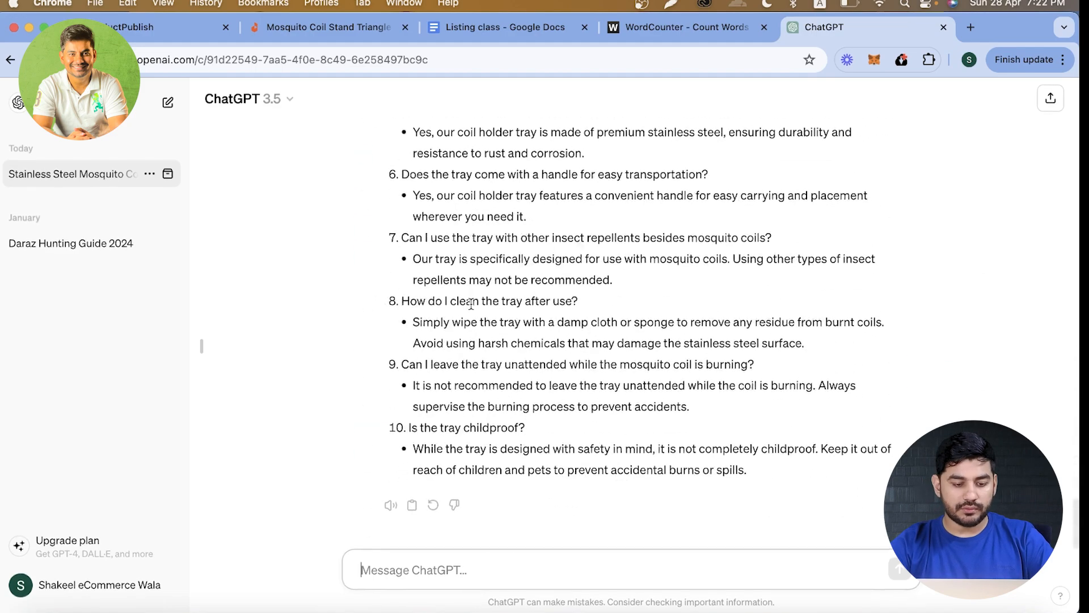
# Step: Return to the Daraz product publishing form and review its description, price and stock, service and delivery sections
pyautogui.click(372, 27)
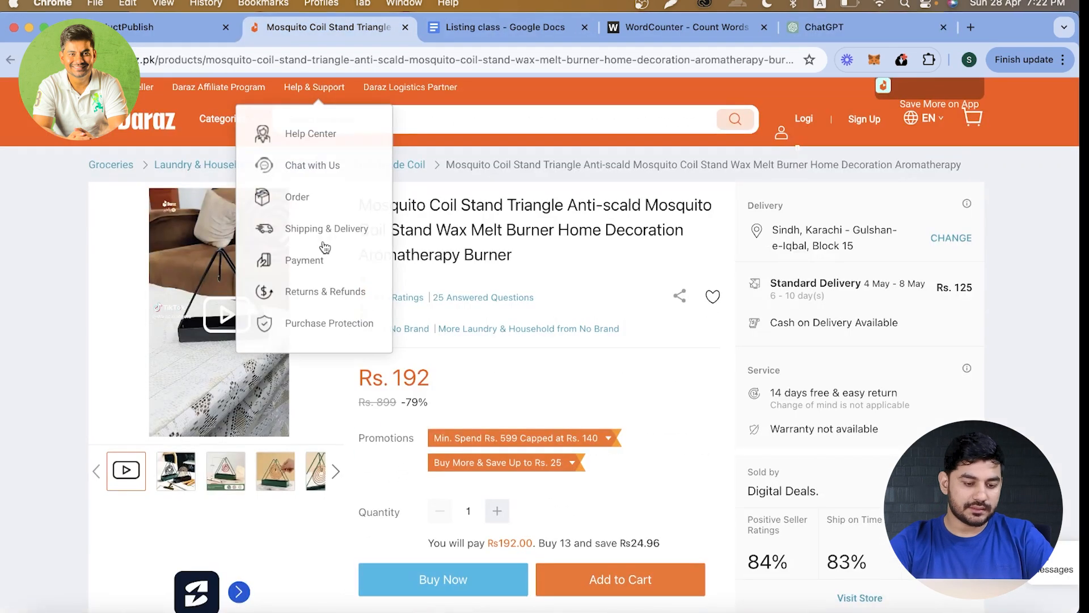
pyautogui.click(117, 27)
pyautogui.scroll(-15, 362, 352)
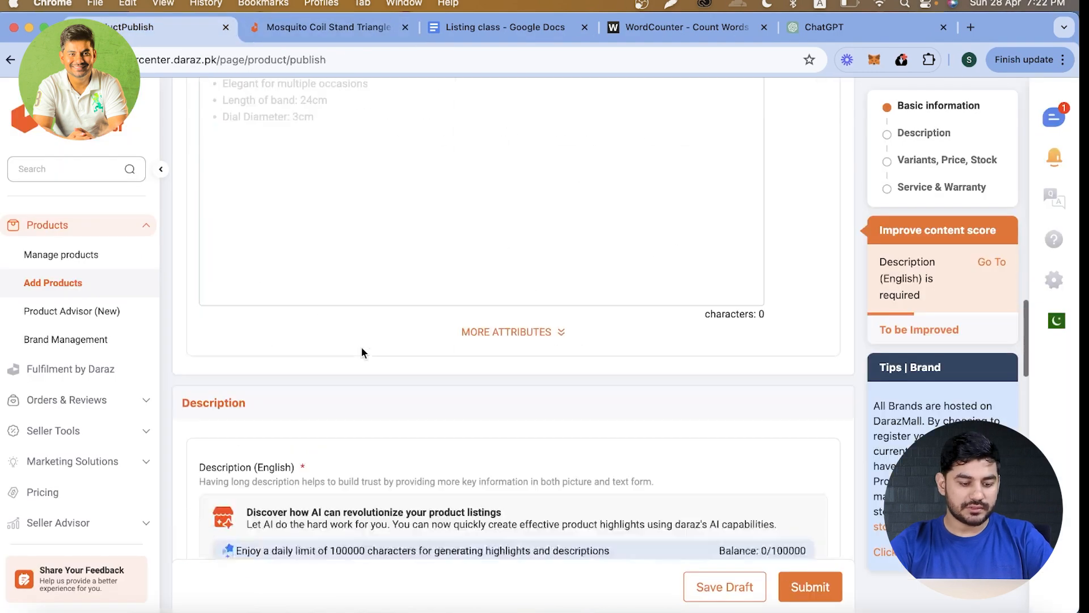
pyautogui.scroll(-10, 362, 351)
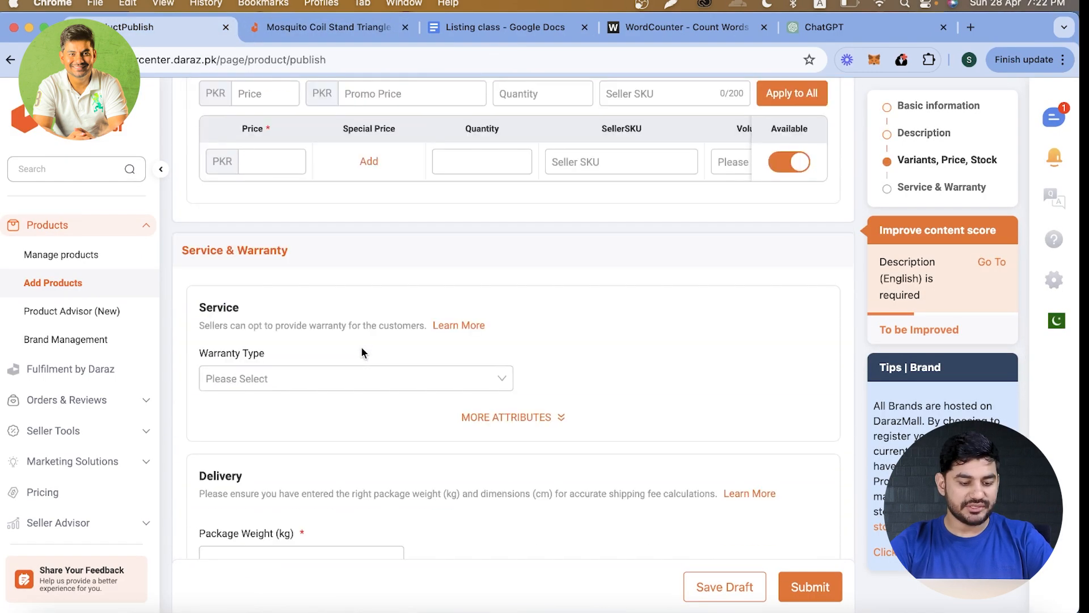
pyautogui.click(458, 486)
pyautogui.scroll(7, 458, 485)
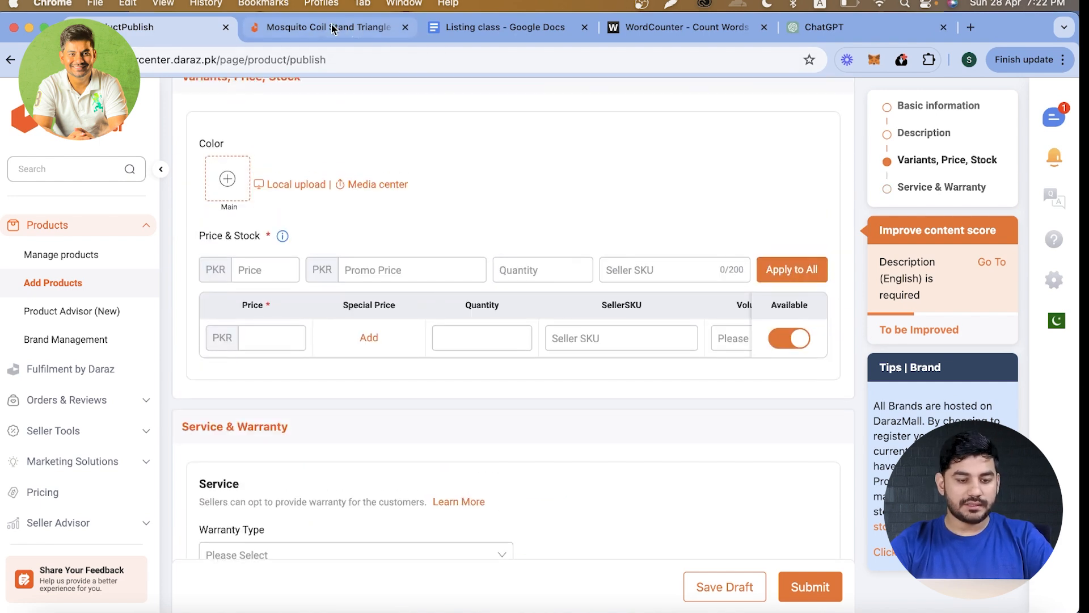
# Step: Copy "Mosquito Coil Stand" from the competitor listing's title and search Daraz for it in a new browser tab
pyautogui.click(314, 27)
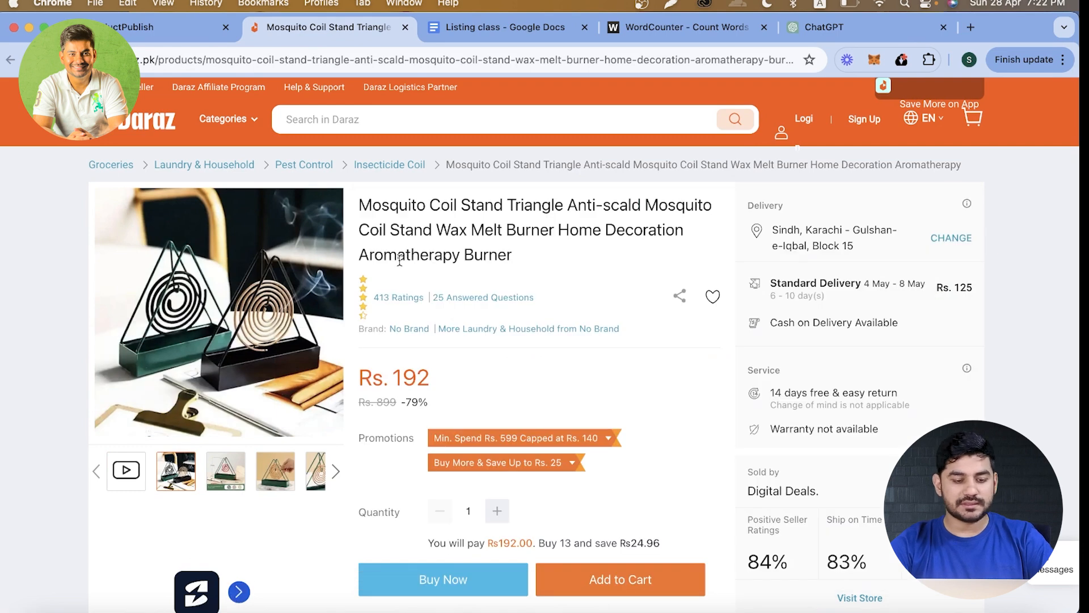
pyautogui.moveTo(359, 205); pyautogui.dragTo(498, 203)
pyautogui.press('super+c')
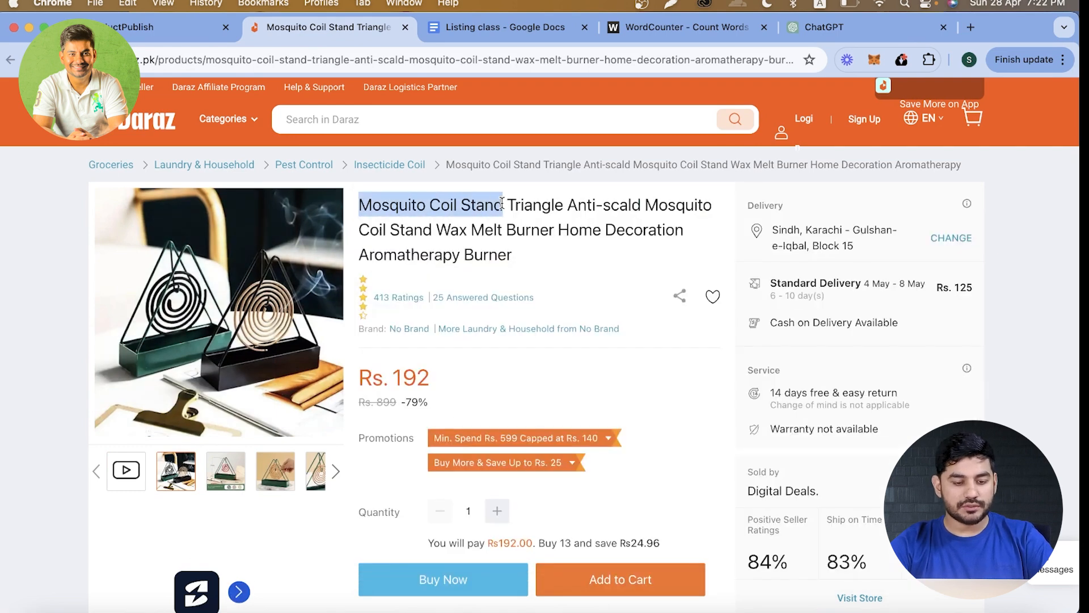
pyautogui.keyDown('super'); pyautogui.click(157, 119); pyautogui.keyUp('super')
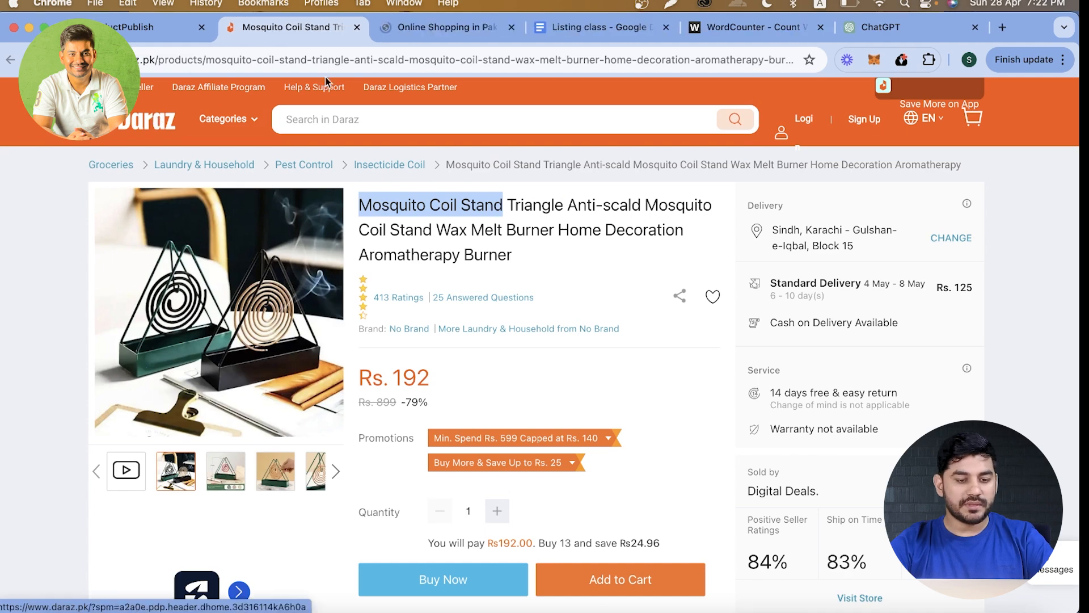
pyautogui.click(453, 24)
pyautogui.click(382, 114)
pyautogui.press('super+v')
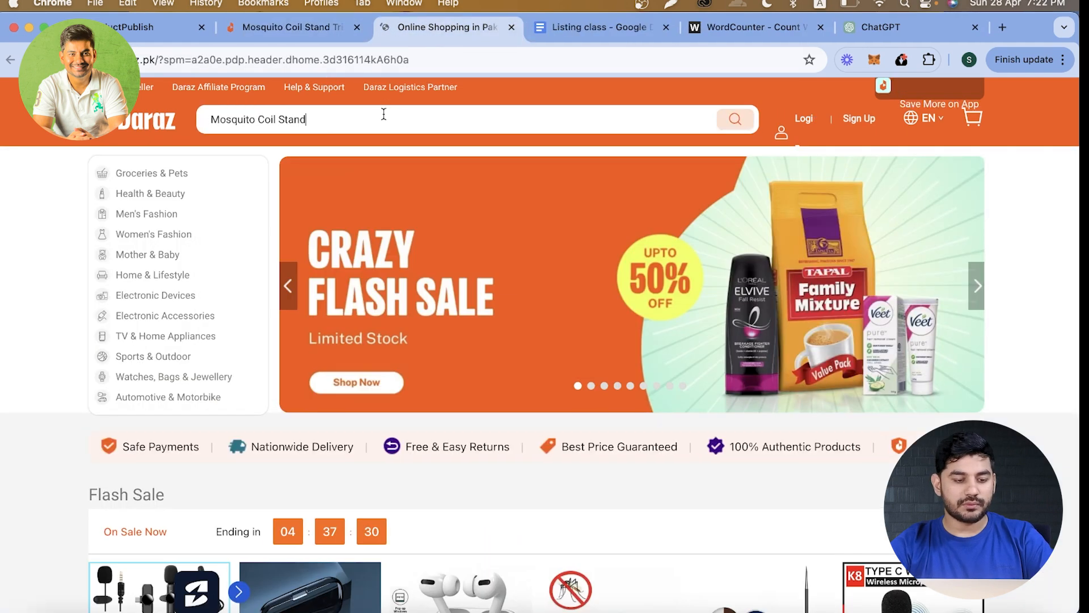
pyautogui.press('Return')
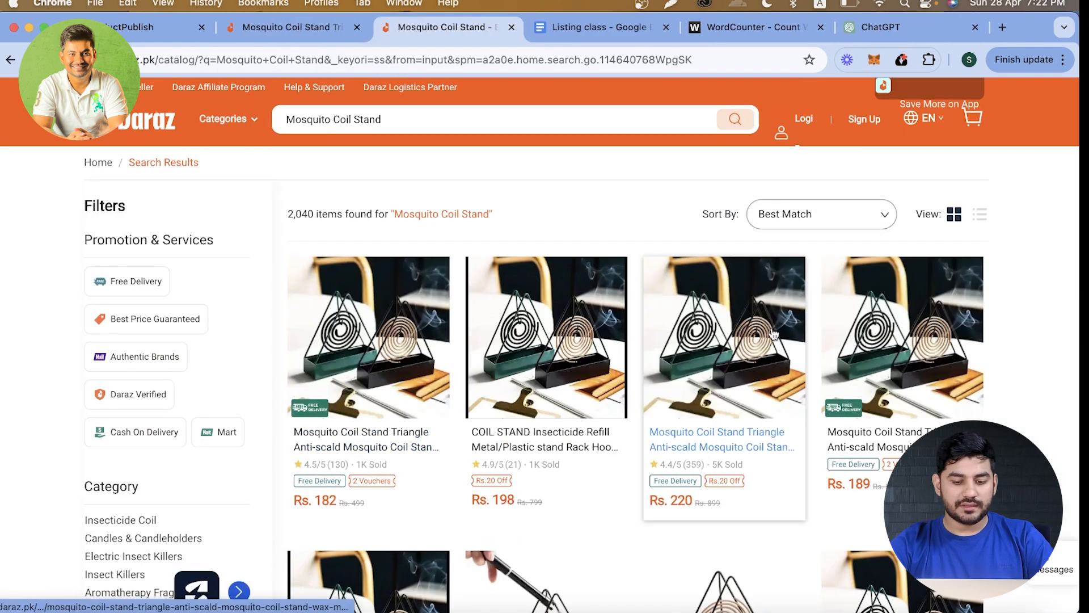
# Step: Sort the Mosquito Coil Stand search results by Top Sales and look through the best-selling listings
pyautogui.scroll(-4, 772, 334)
pyautogui.scroll(5, 363, 356)
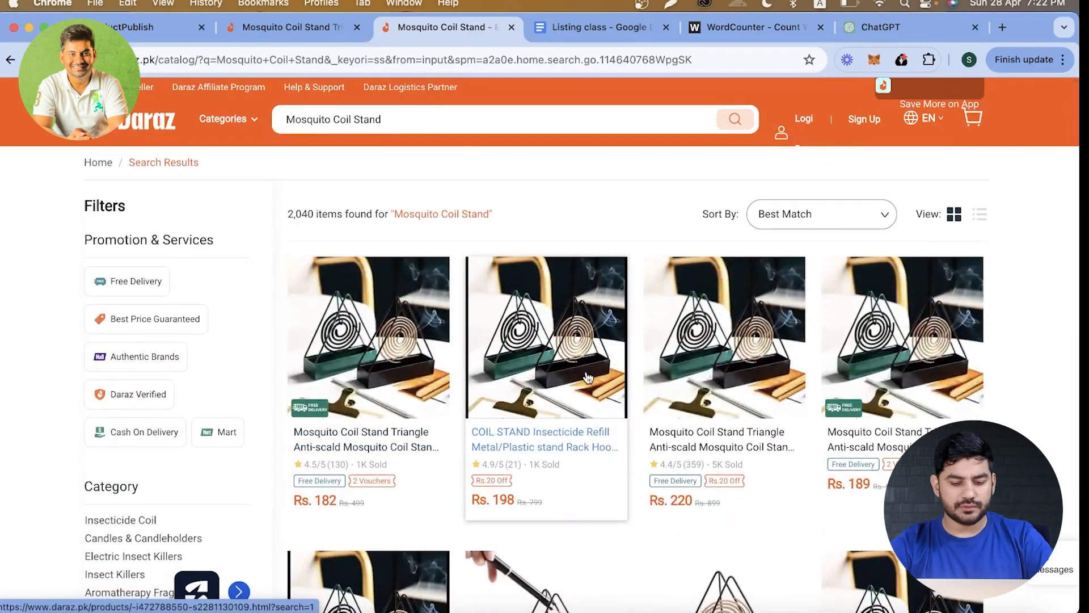
pyautogui.click(811, 220)
pyautogui.click(773, 277)
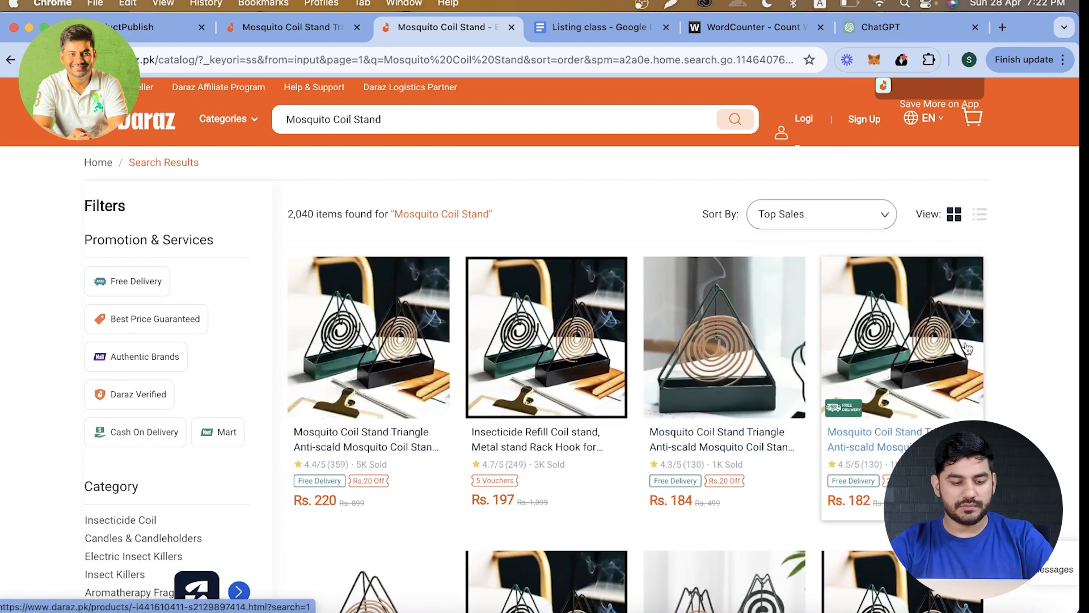
pyautogui.scroll(-5, 967, 348)
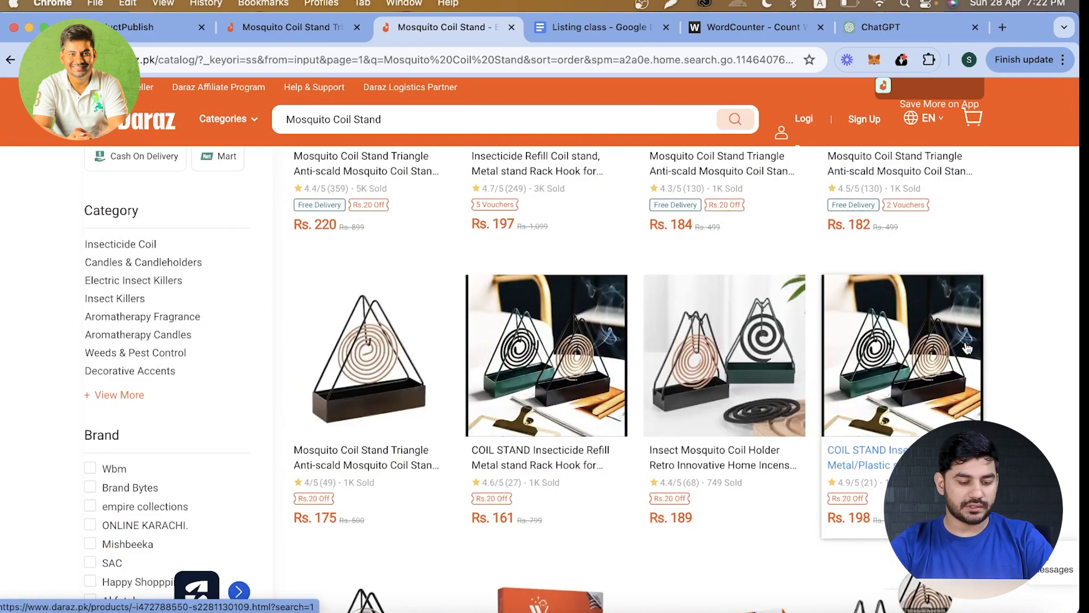
pyautogui.scroll(-5, 967, 348)
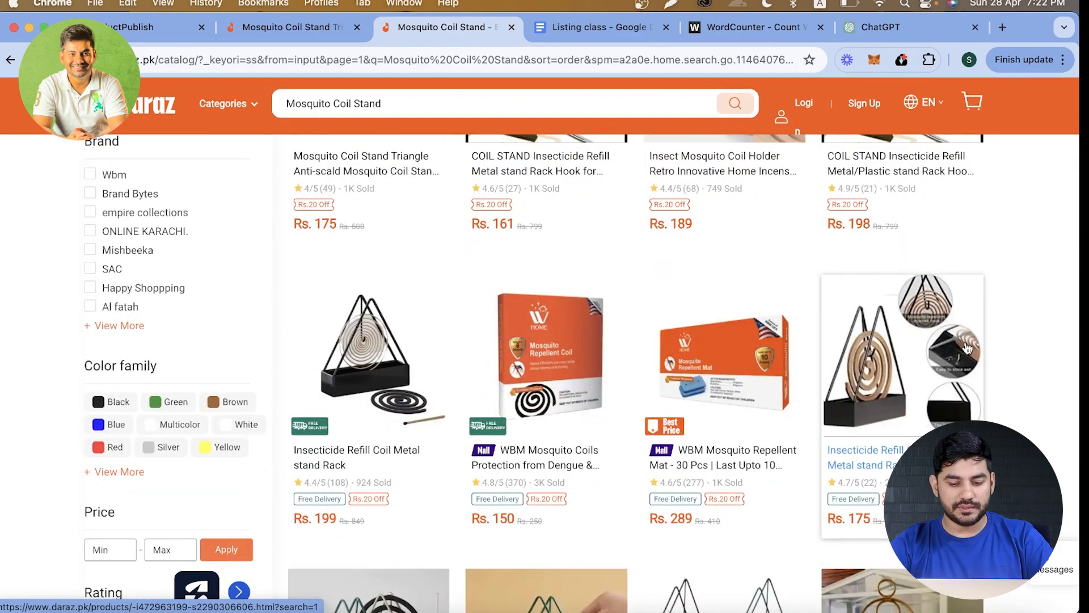
pyautogui.scroll(10, 569, 333)
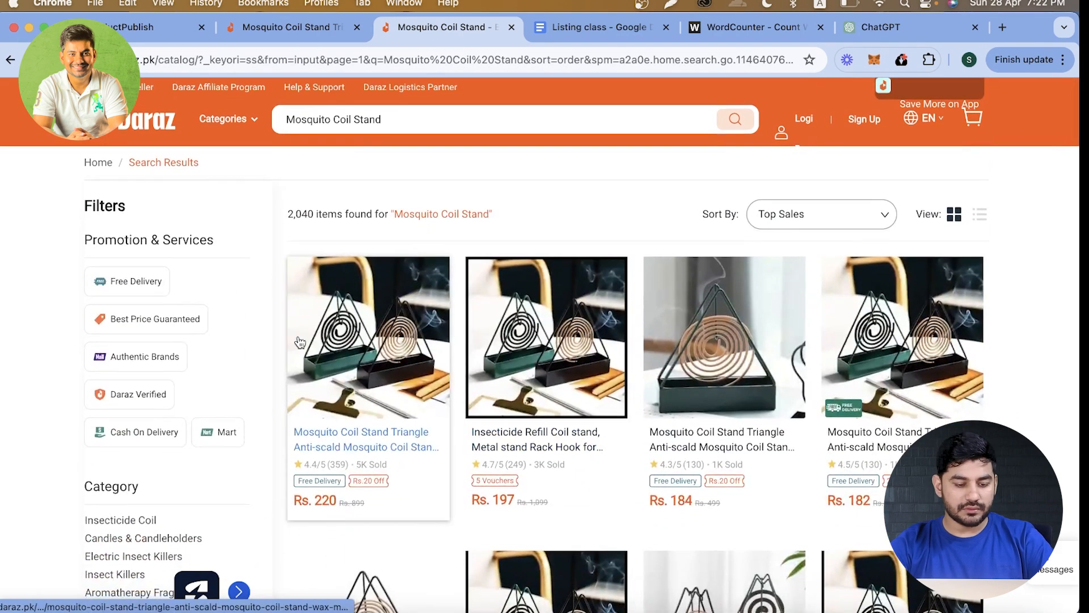
# Step: Open the first top-selling mosquito coil stand listing and download its product images with Sellerdash
pyautogui.click(300, 342)
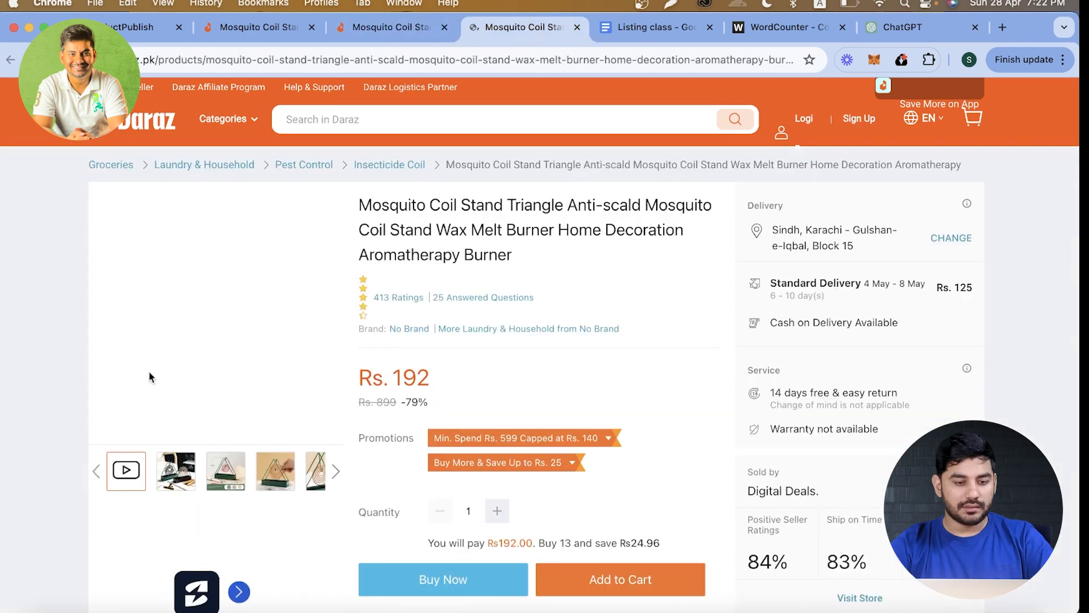
pyautogui.click(239, 592)
pyautogui.click(413, 596)
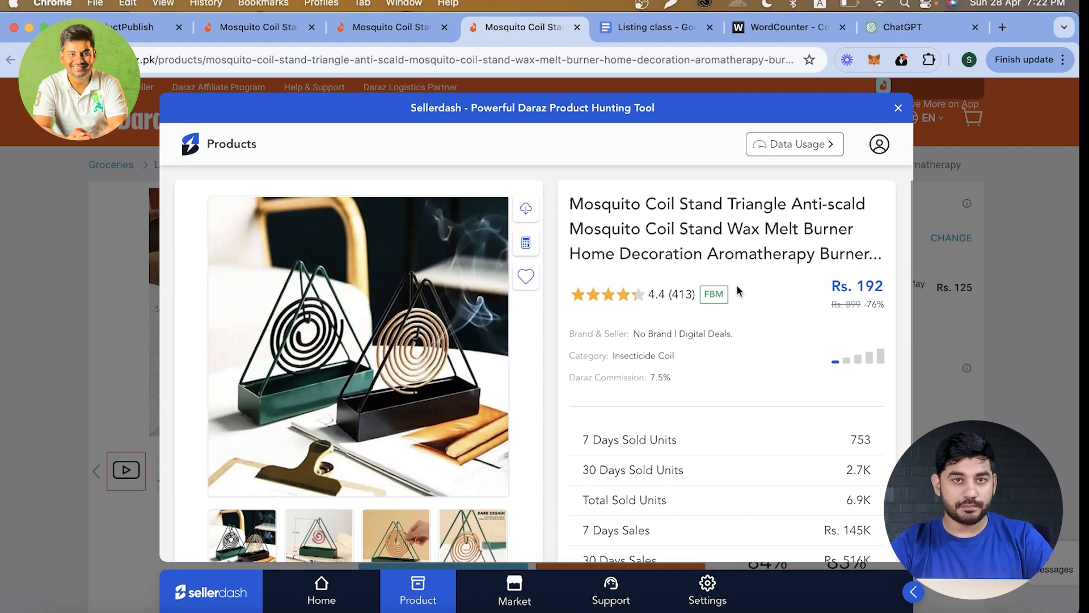
pyautogui.click(526, 211)
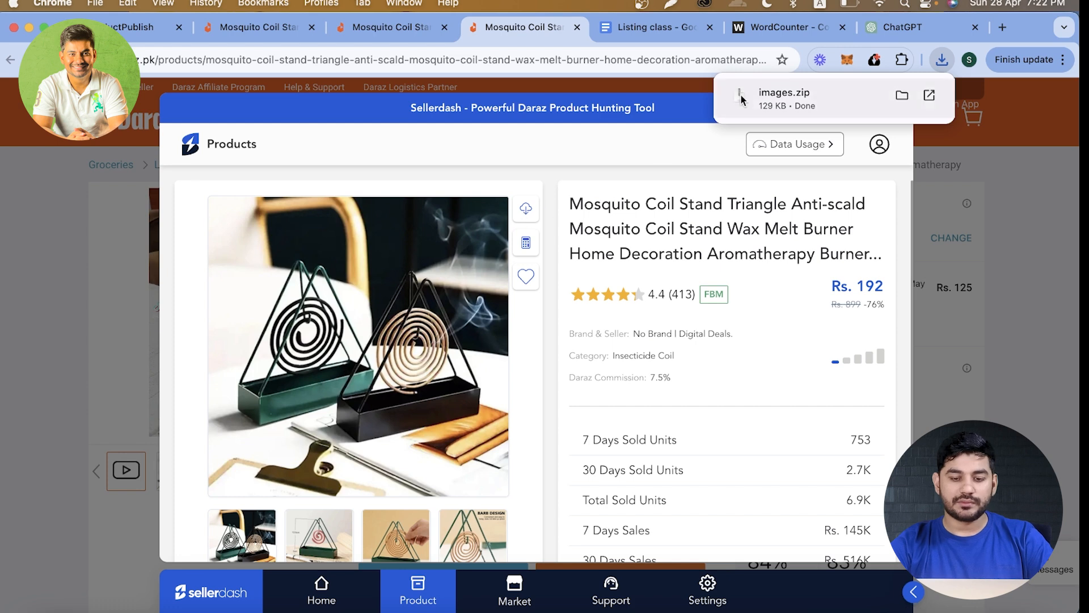
# Step: Extract images.zip, check the pictures in the images 6 folder, and close the folder and Sellerdash
pyautogui.click(779, 103)
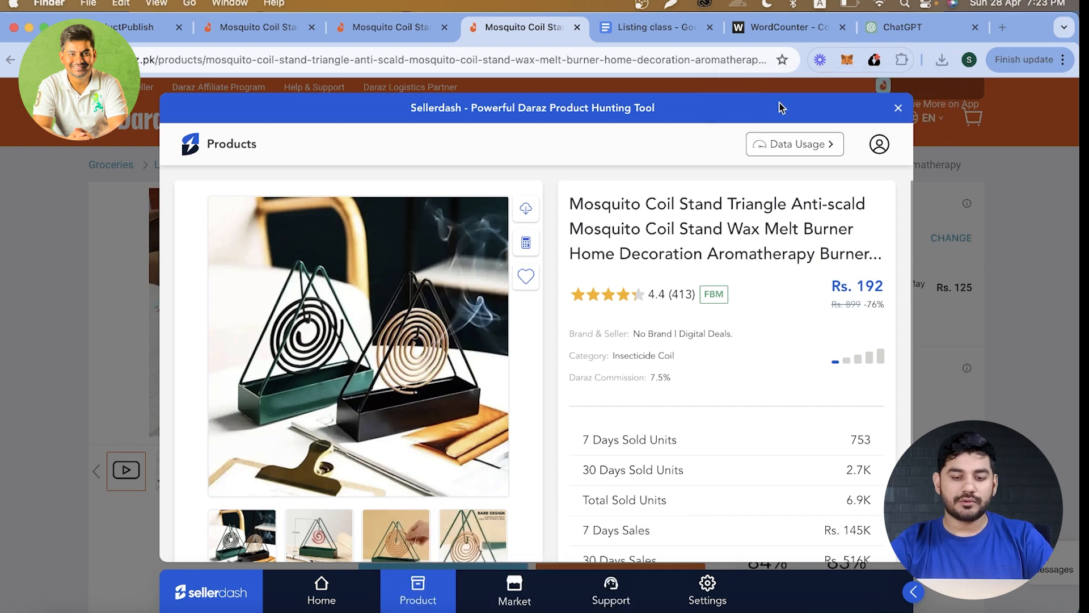
pyautogui.doubleClick(362, 127)
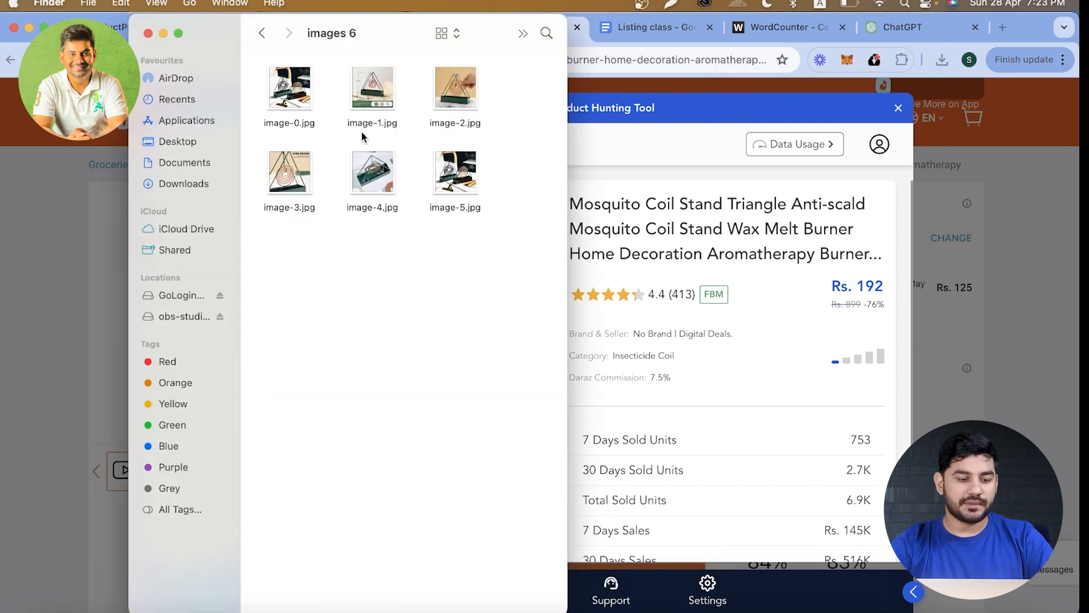
pyautogui.click(162, 33)
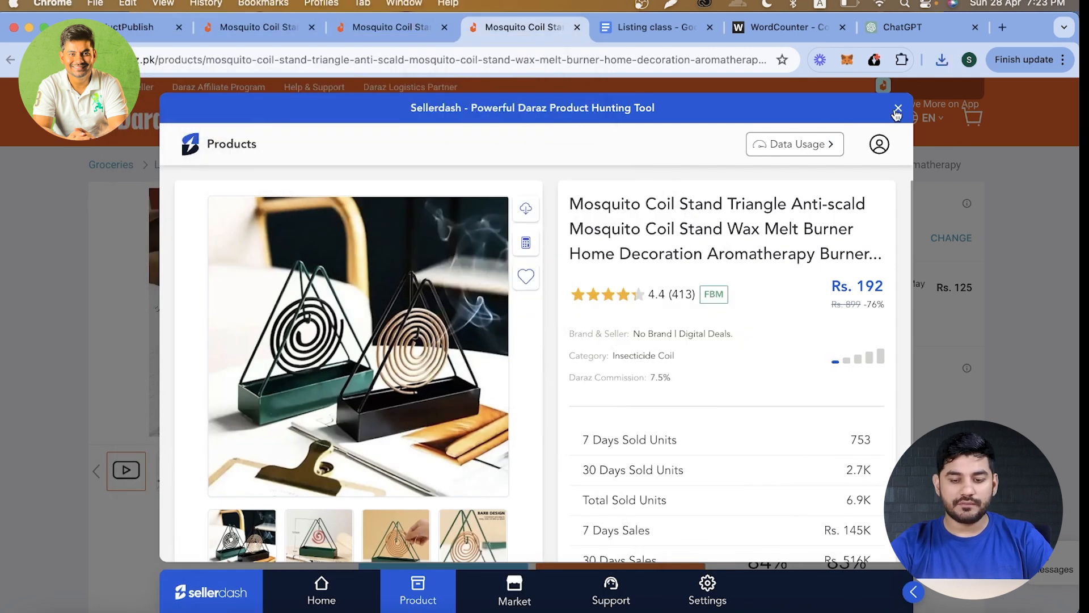
pyautogui.click(897, 111)
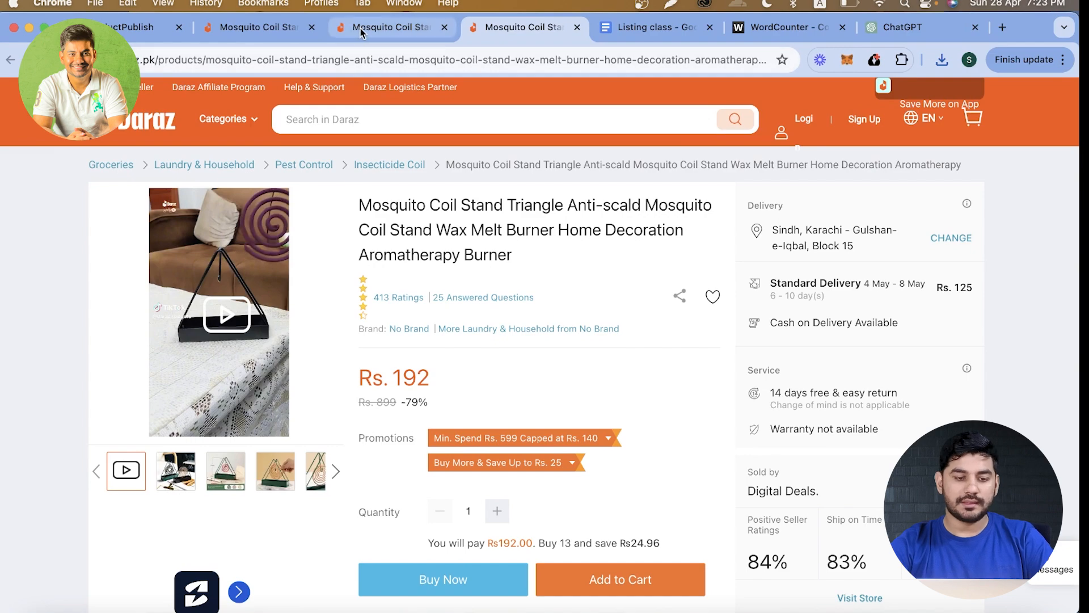
# Step: Open the Insect Mosquito Coil Holder Retro listing from the search results in a new tab and download its images with Sellerdash
pyautogui.click(361, 32)
pyautogui.scroll(-8, 665, 337)
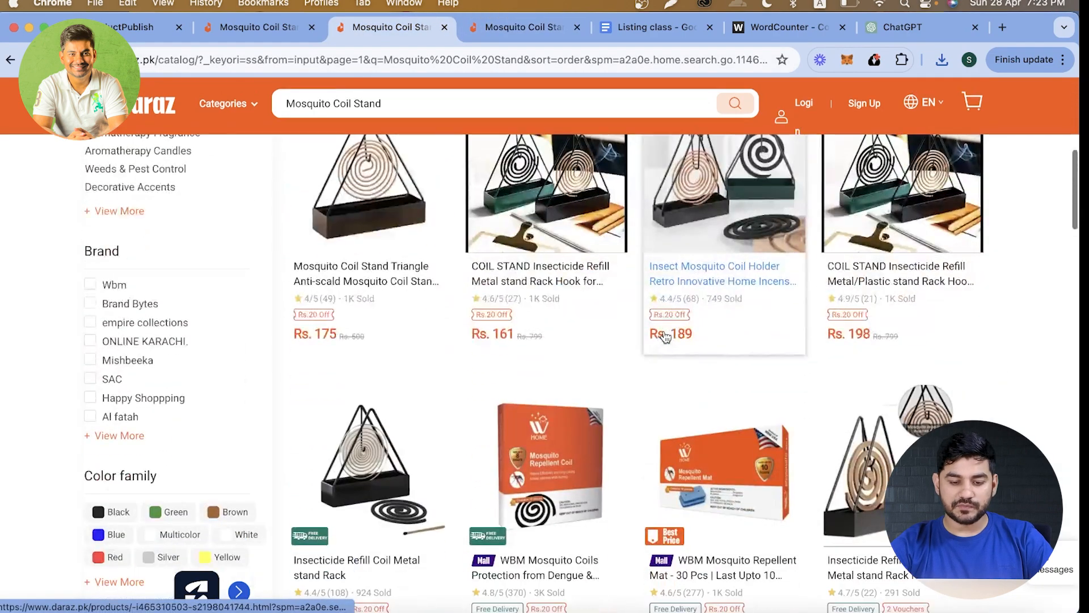
pyautogui.keyDown('super'); pyautogui.click(711, 243); pyautogui.keyUp('super')
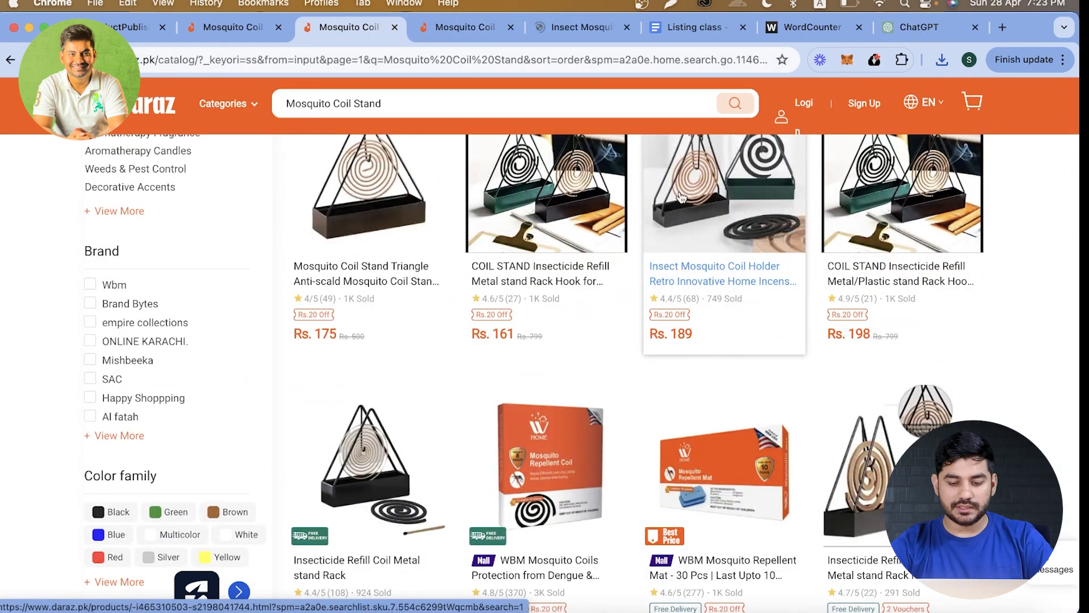
pyautogui.click(581, 26)
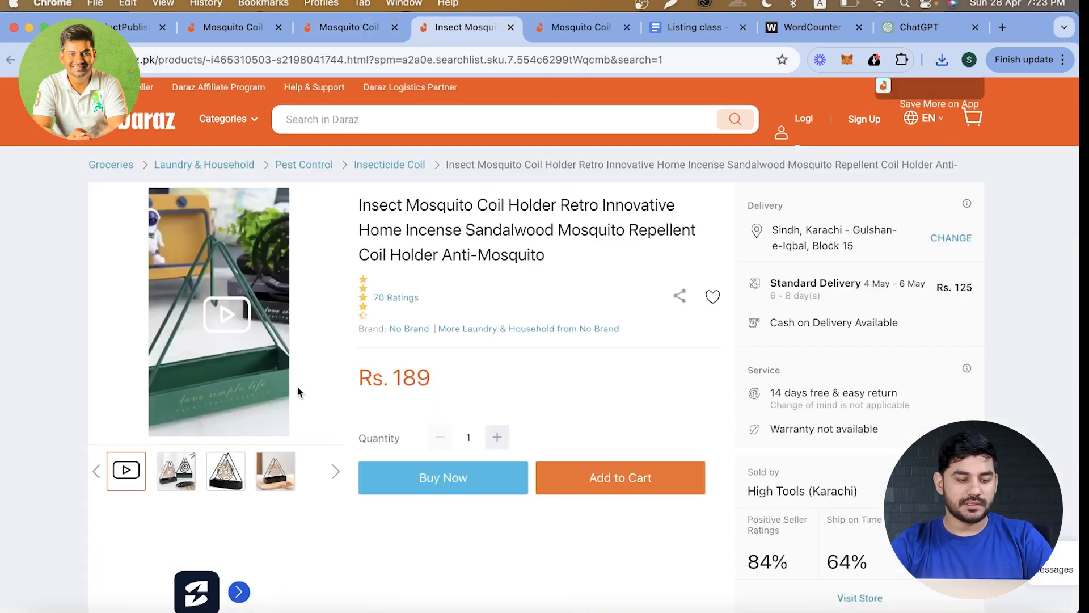
pyautogui.click(238, 591)
pyautogui.click(418, 592)
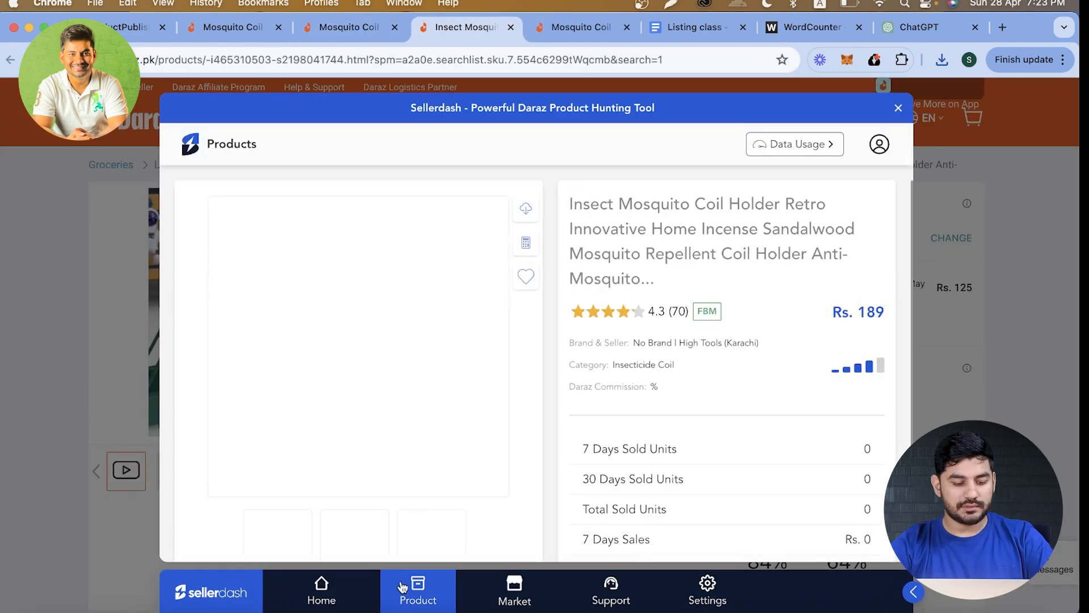
pyautogui.click(527, 211)
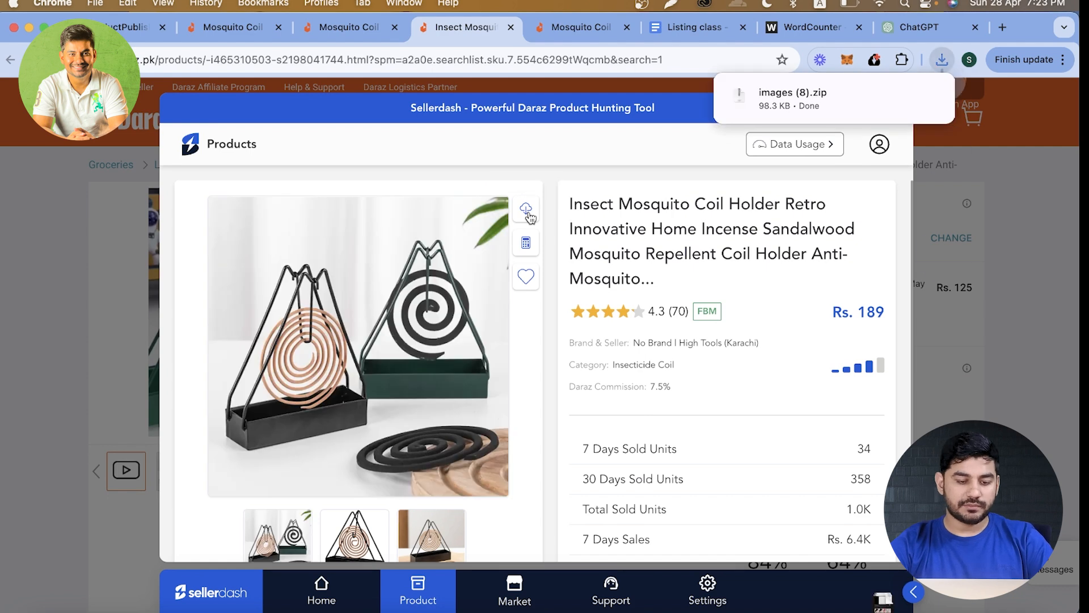
# Step: Extract images (8).zip, check the pictures in the images 7 folder, and close the folder and Sellerdash
pyautogui.click(798, 102)
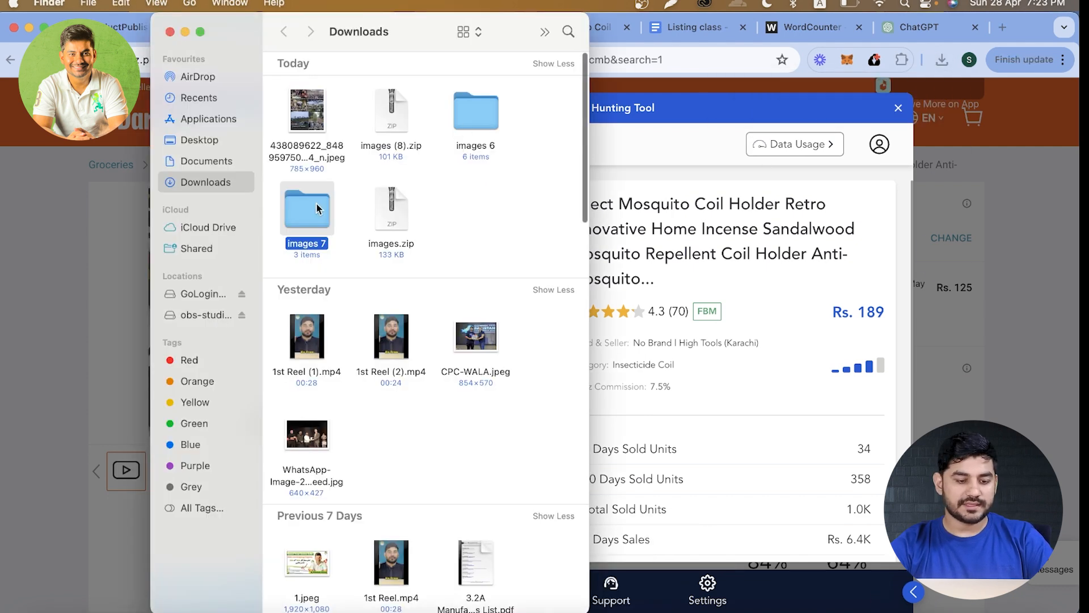
pyautogui.doubleClick(317, 209)
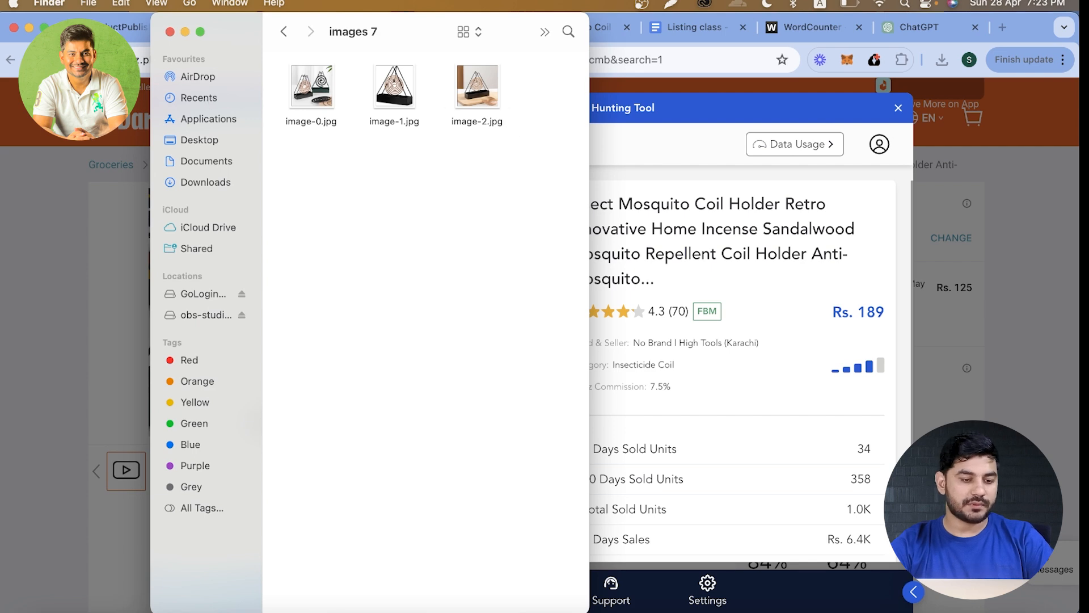
pyautogui.click(170, 32)
pyautogui.click(899, 111)
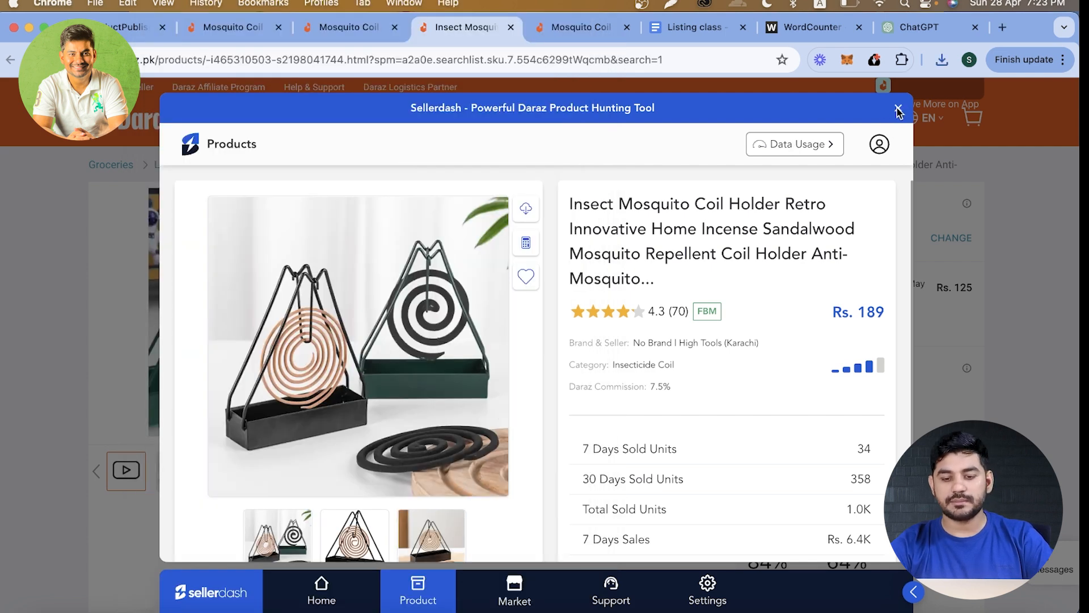
pyautogui.click(889, 111)
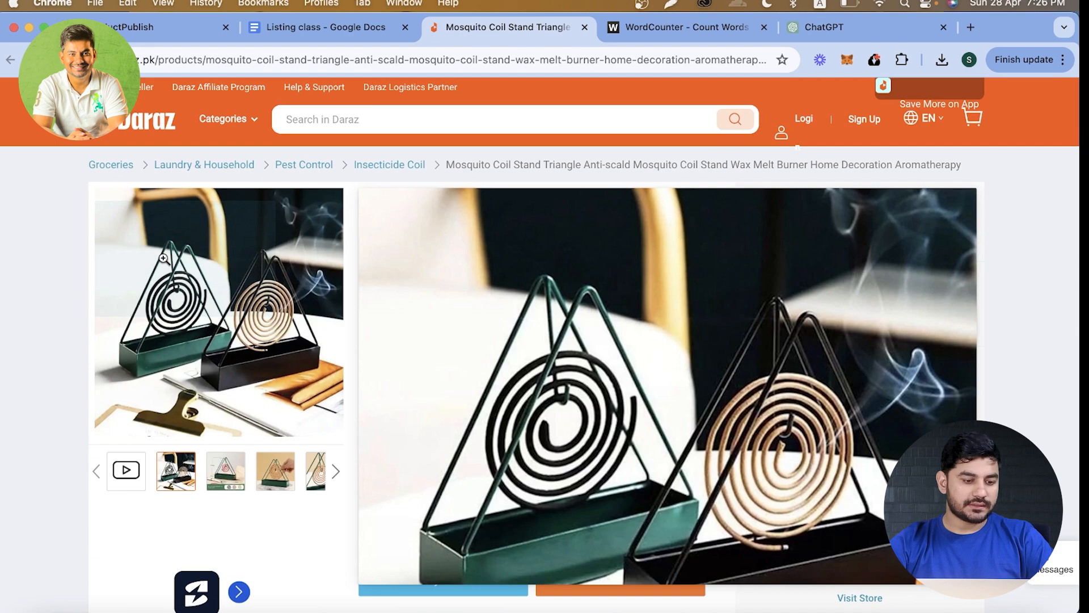
# Step: Run a Google Lens search on the triangle coil stand's main product image and extend the search area to the whole picture
pyautogui.rightClick(164, 258)
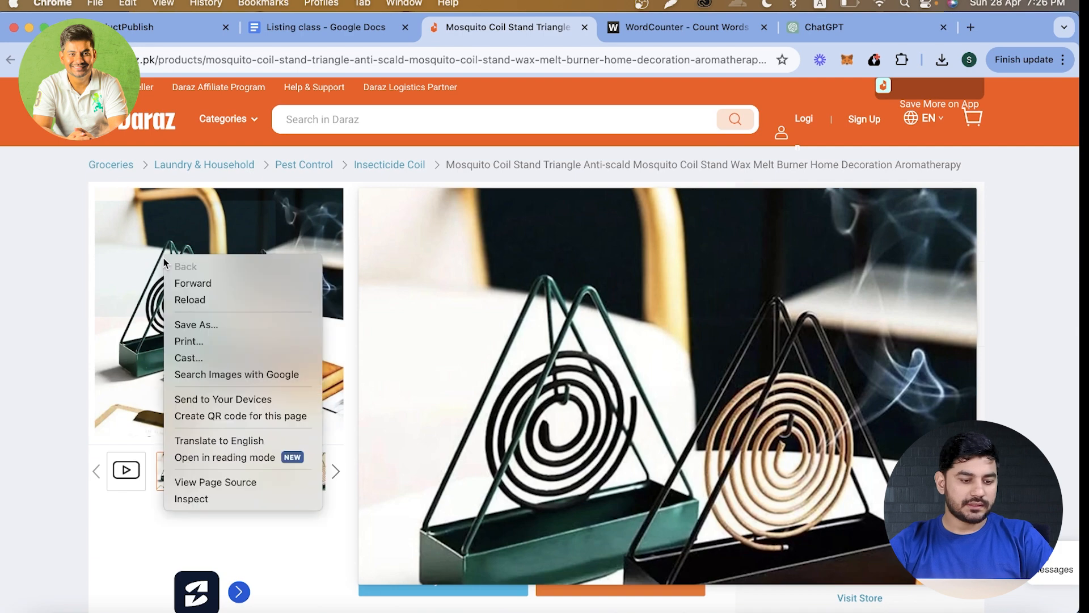
pyautogui.click(8, 334)
pyautogui.rightClick(208, 263)
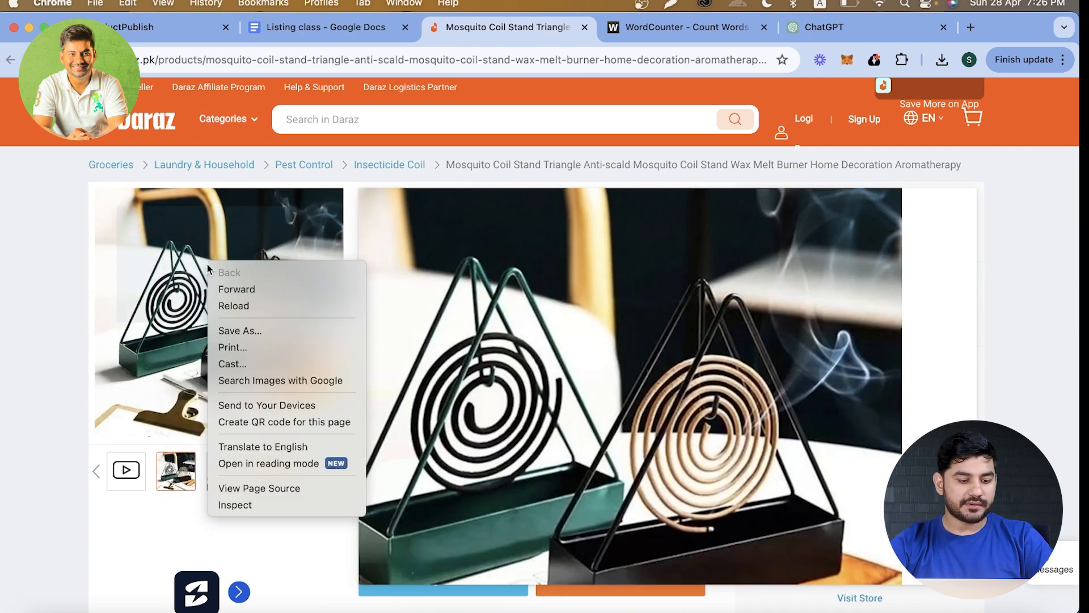
pyautogui.click(243, 381)
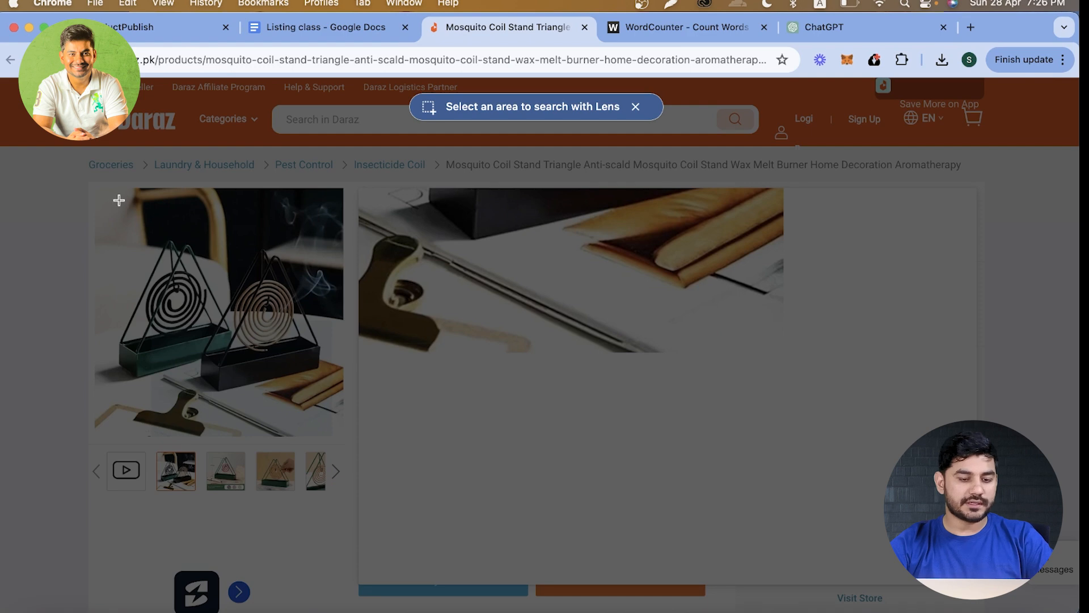
pyautogui.moveTo(102, 190); pyautogui.dragTo(344, 444)
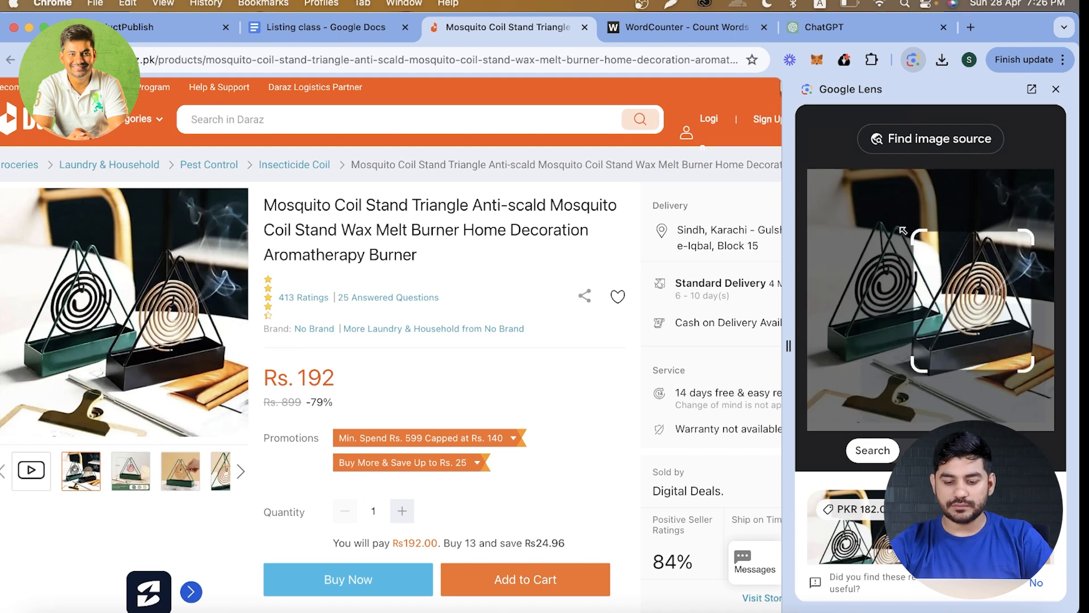
pyautogui.moveTo(916, 234); pyautogui.dragTo(810, 176)
pyautogui.moveTo(1026, 373); pyautogui.dragTo(1059, 457)
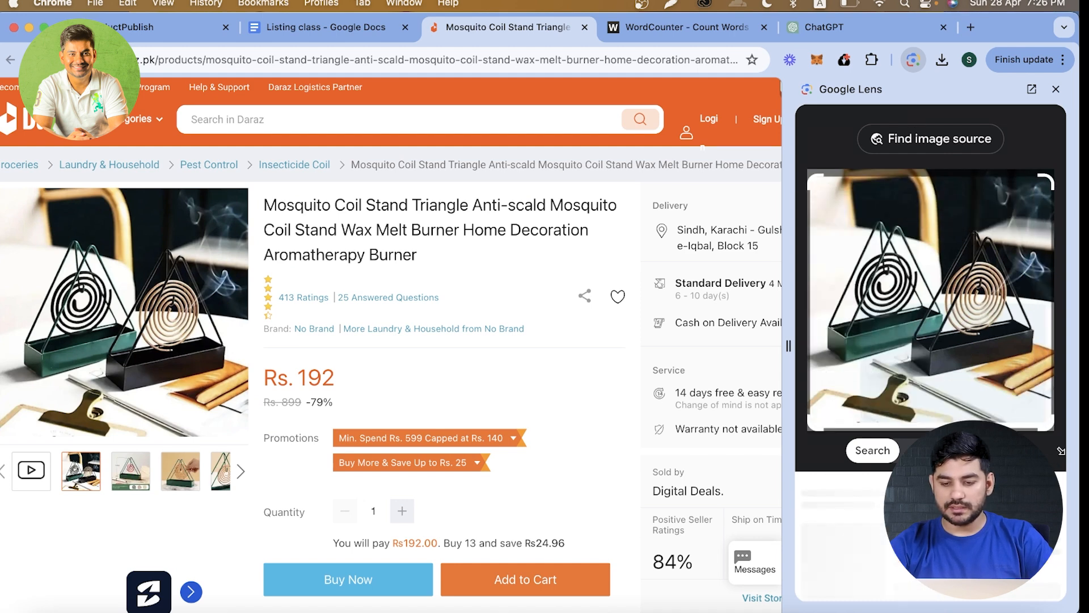
# Step: Open the Google Lens results in their own tab beside the Daraz listing and browse the visual matches for the triangle coil stand
pyautogui.click(1031, 90)
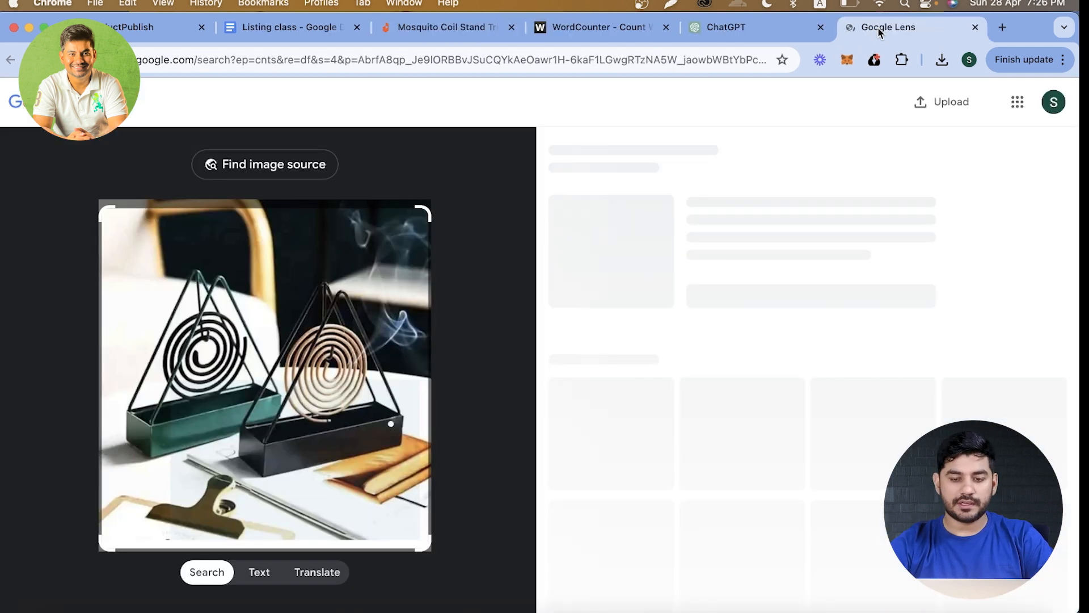
pyautogui.moveTo(876, 27); pyautogui.dragTo(605, 21)
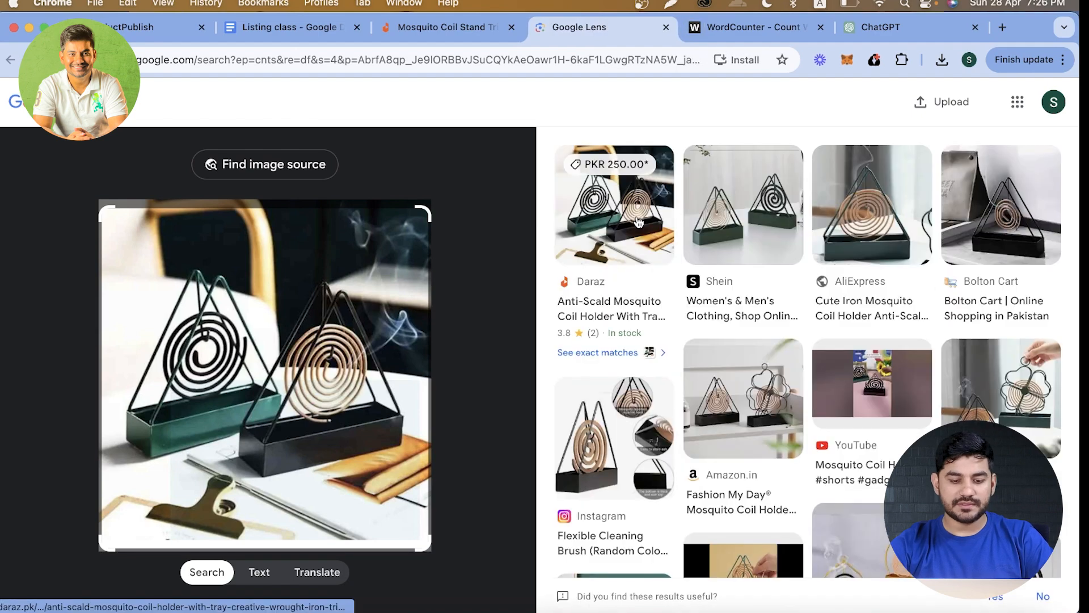
pyautogui.scroll(-10, 639, 222)
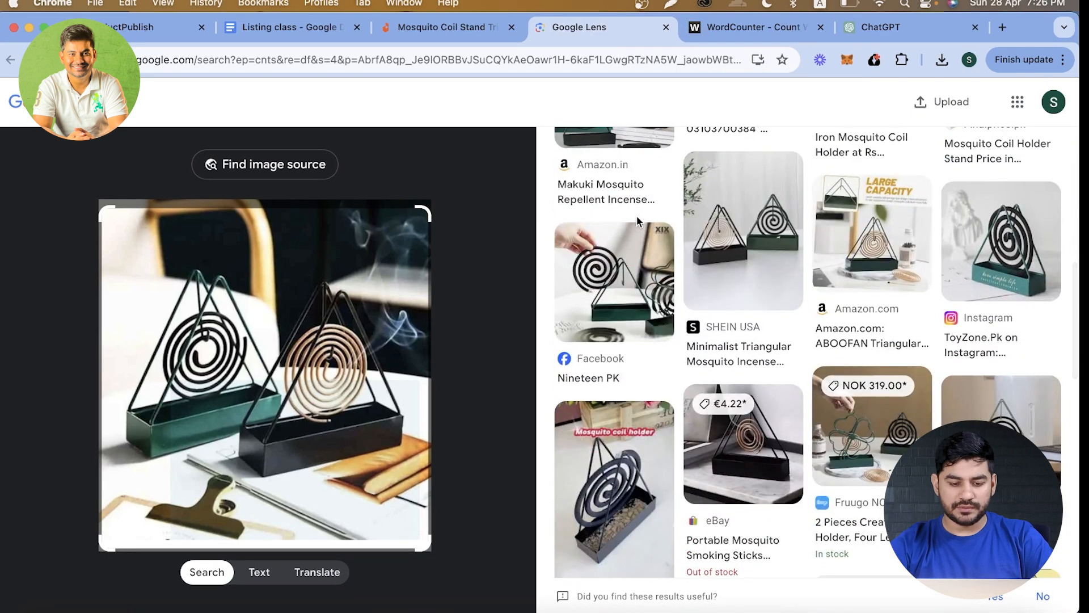
pyautogui.scroll(8, 631, 270)
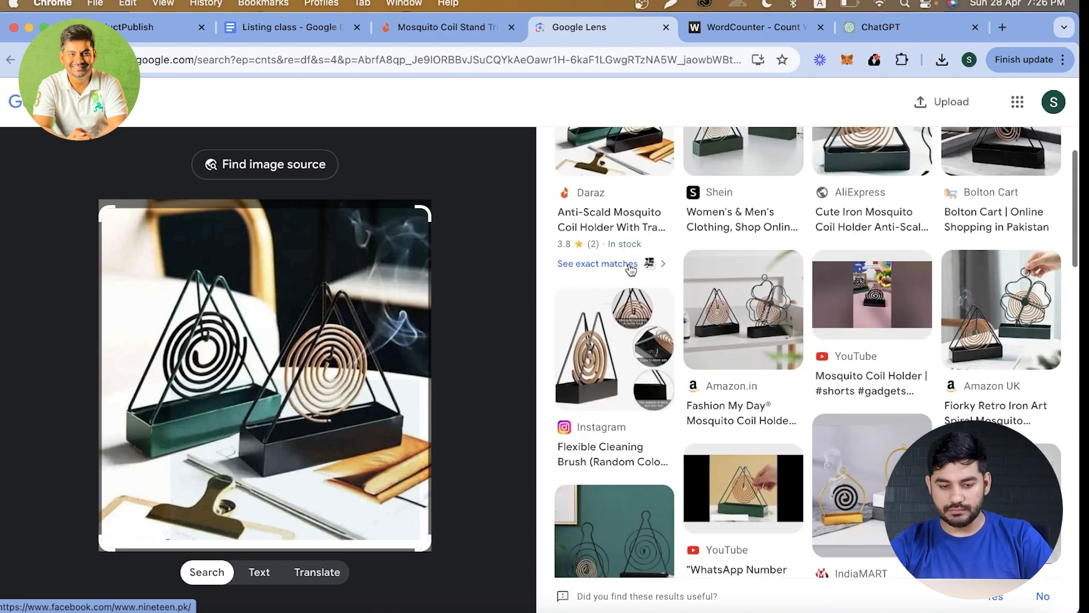
pyautogui.scroll(-4, 631, 269)
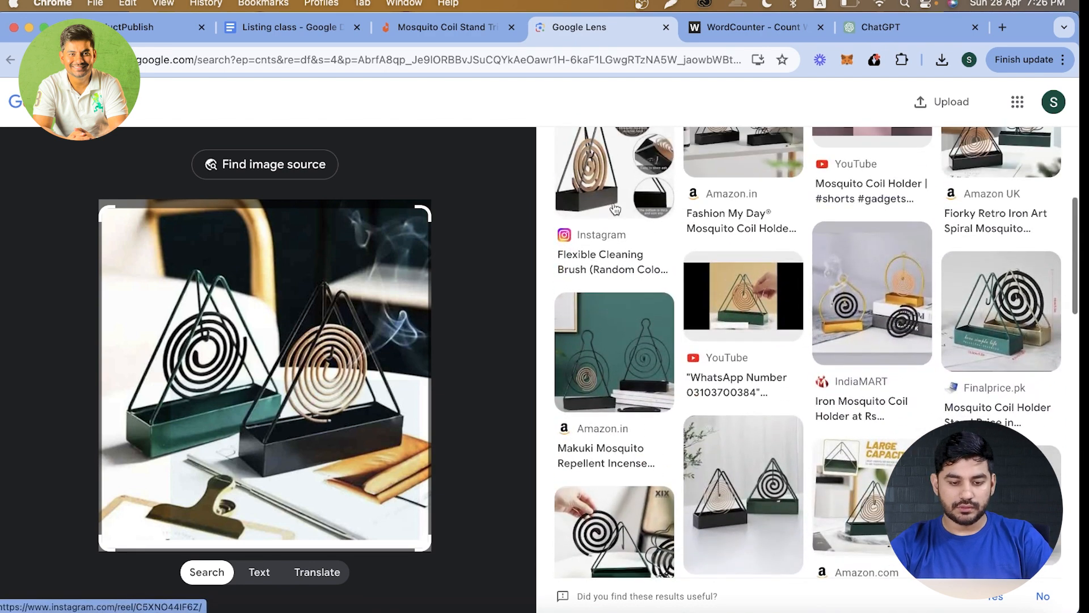
pyautogui.scroll(2, 616, 210)
# Step: Open the Instagram, Shein, AliExpress and Bolton Cart matches from the Lens results in new background tabs
pyautogui.keyDown('super'); pyautogui.click(616, 210); pyautogui.keyUp('super')
pyautogui.scroll(3, 615, 210)
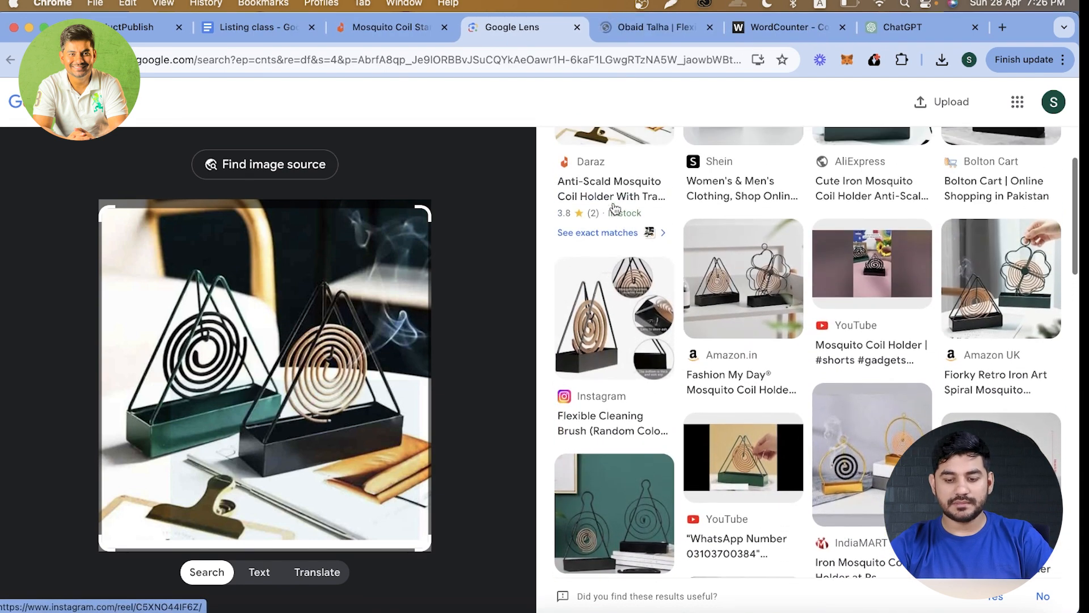
pyautogui.scroll(3, 1035, 286)
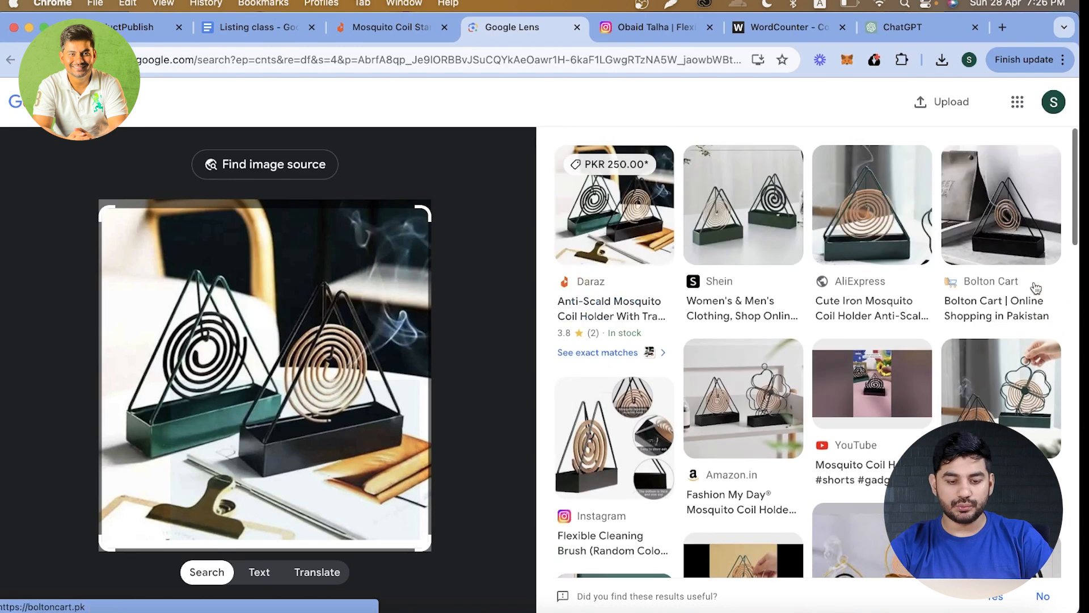
pyautogui.keyDown('super'); pyautogui.click(737, 213); pyautogui.keyUp('super')
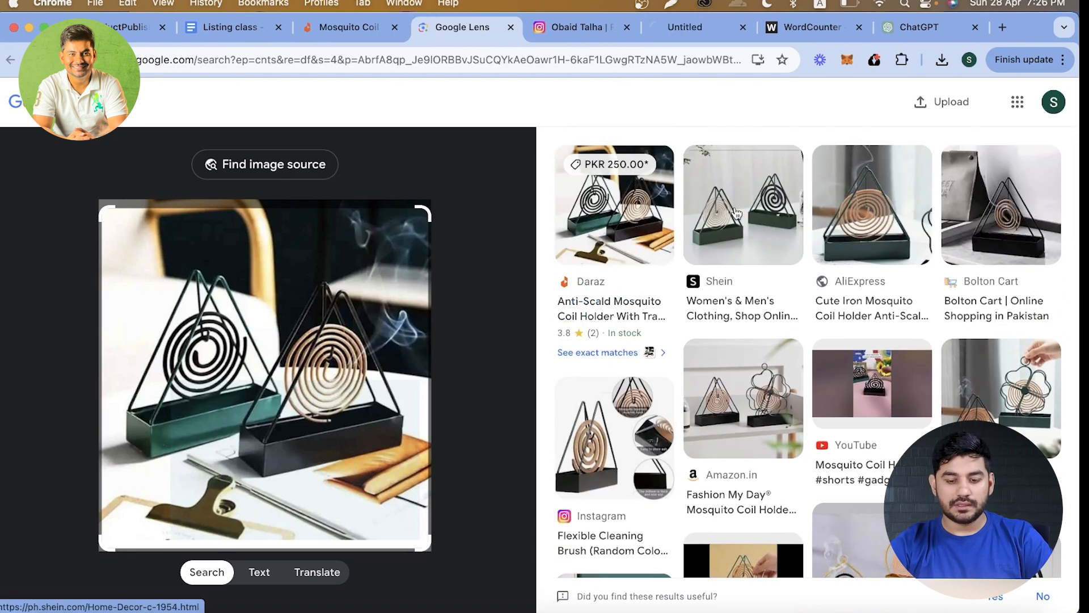
pyautogui.keyDown('super'); pyautogui.click(834, 183); pyautogui.keyUp('super')
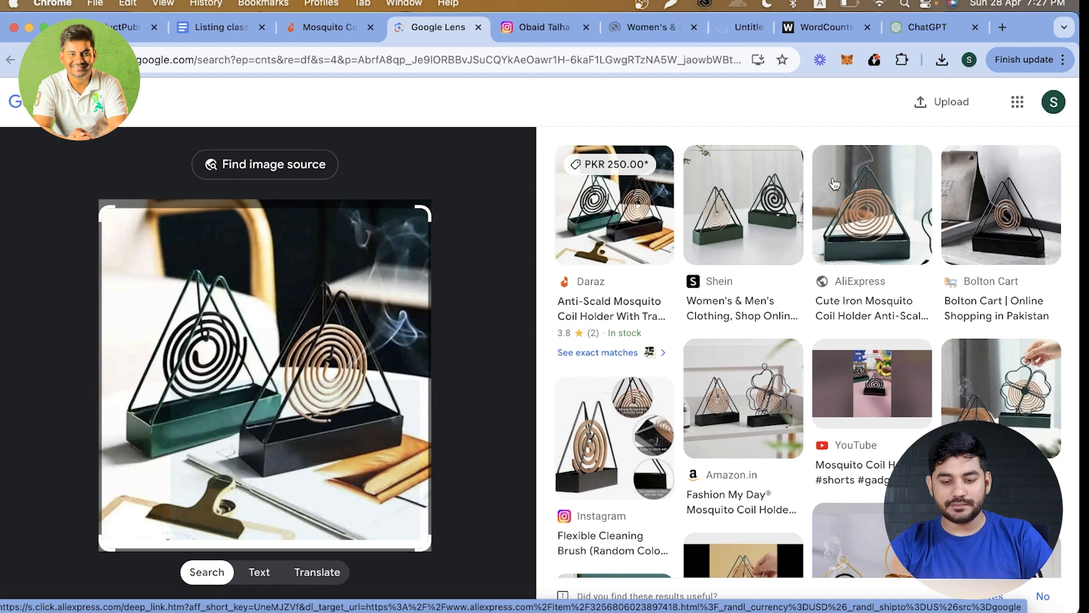
pyautogui.keyDown('super'); pyautogui.click(957, 164); pyautogui.keyUp('super')
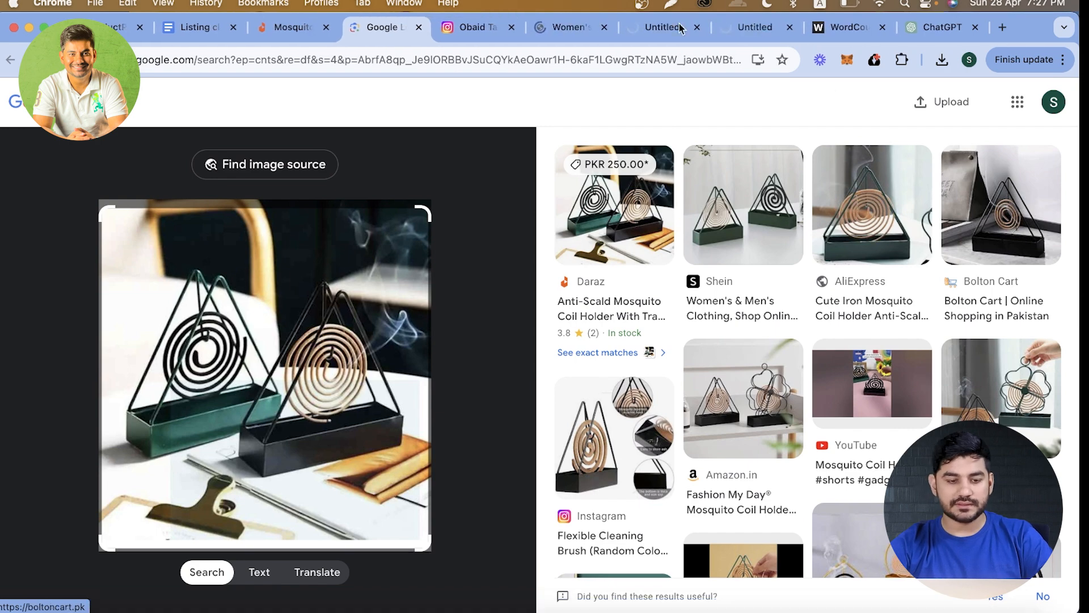
# Step: Check and close the Instagram reel, and open the triangle mosquito incense holder from SHEIN's Home Decor page
pyautogui.click(476, 28)
pyautogui.scroll(-5, 440, 347)
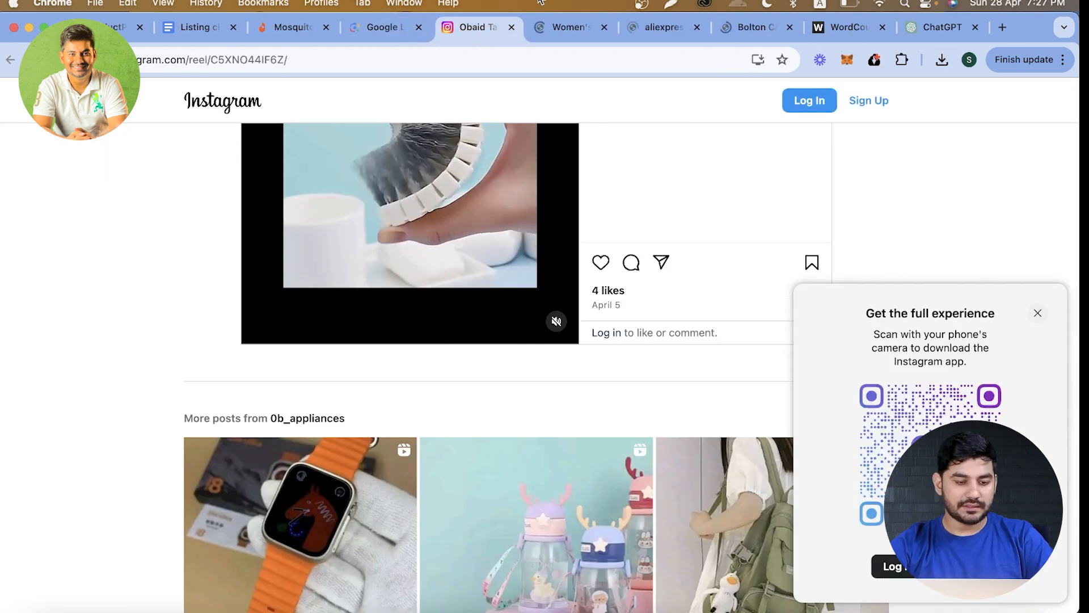
pyautogui.click(512, 27)
pyautogui.scroll(-10, 457, 259)
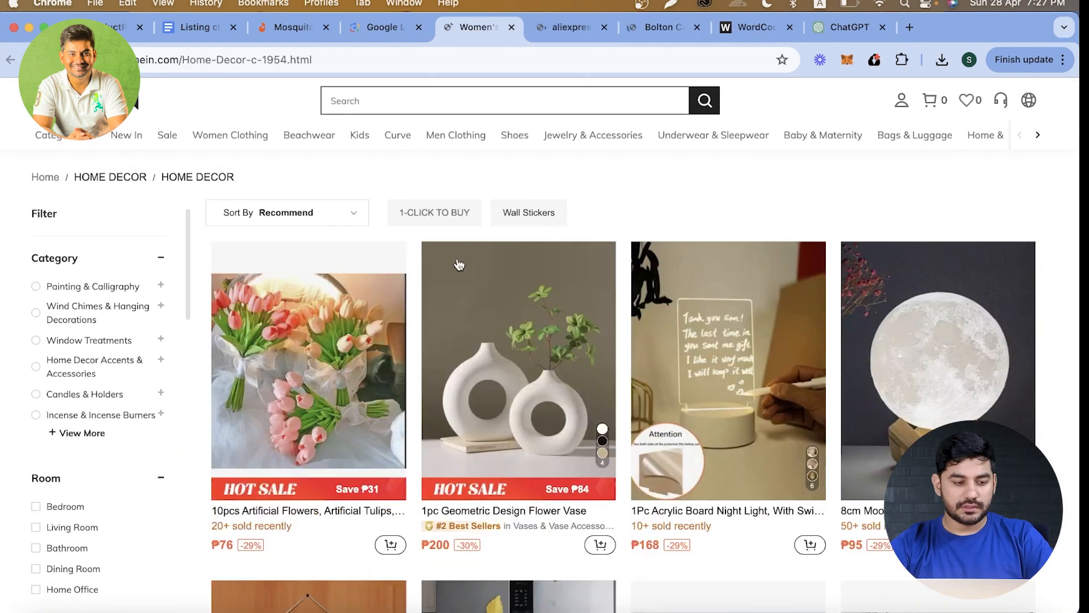
pyautogui.scroll(3, 460, 265)
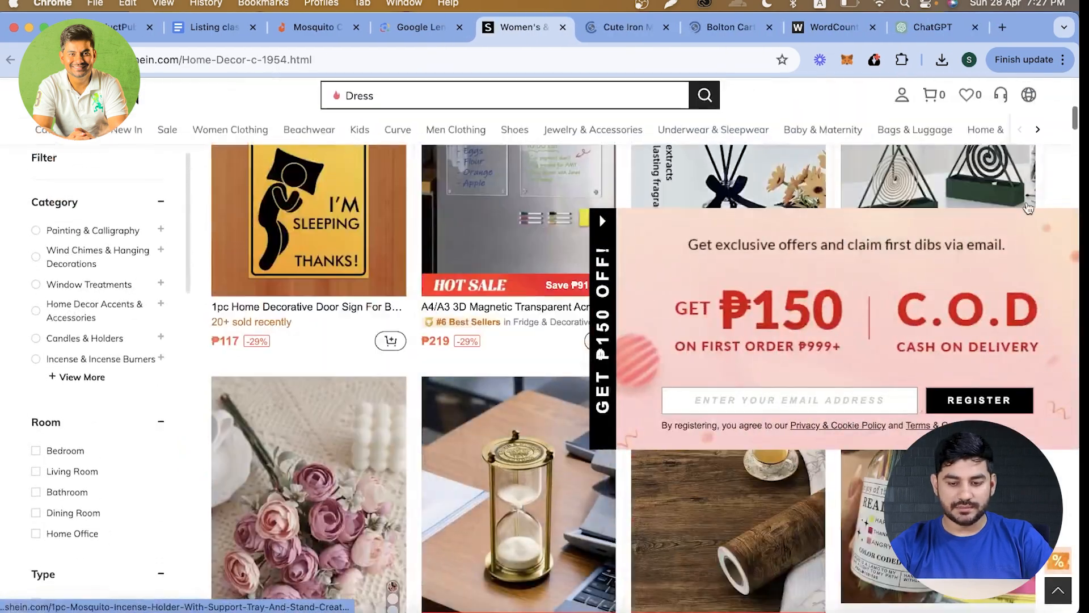
pyautogui.click(980, 159)
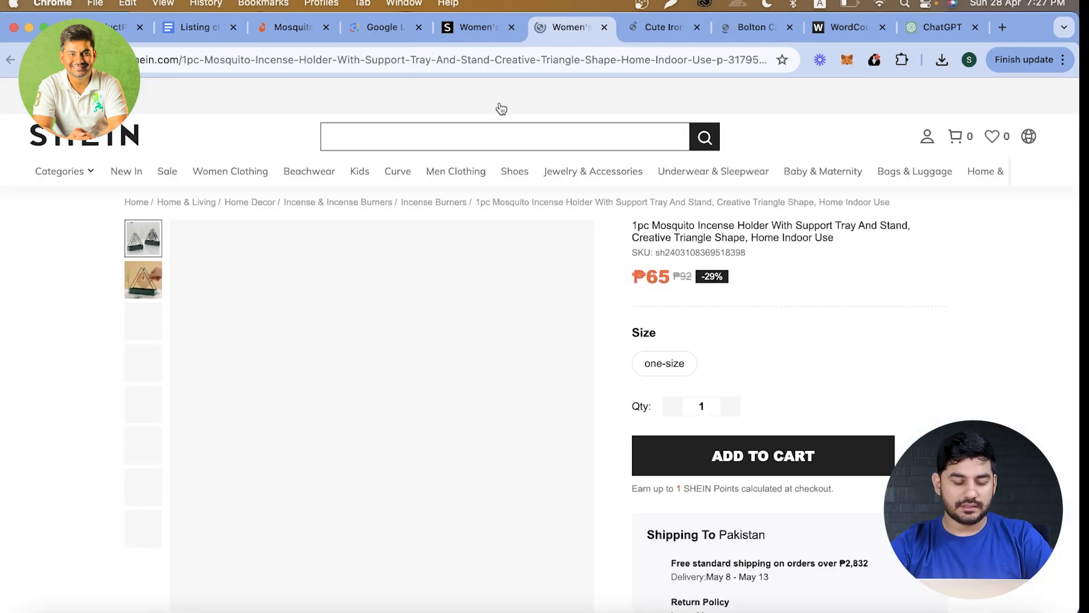
# Step: Enlarge the SHEIN listing's main picture in the gallery and dismiss the site's notification request
pyautogui.scroll(-1, 345, 394)
pyautogui.click(343, 392)
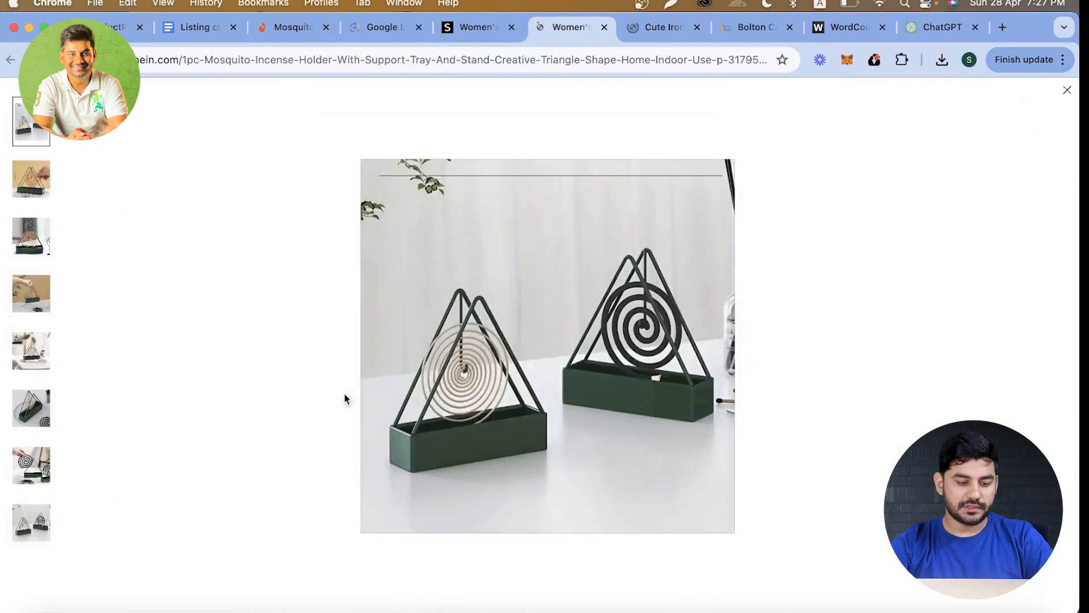
pyautogui.rightClick(482, 316)
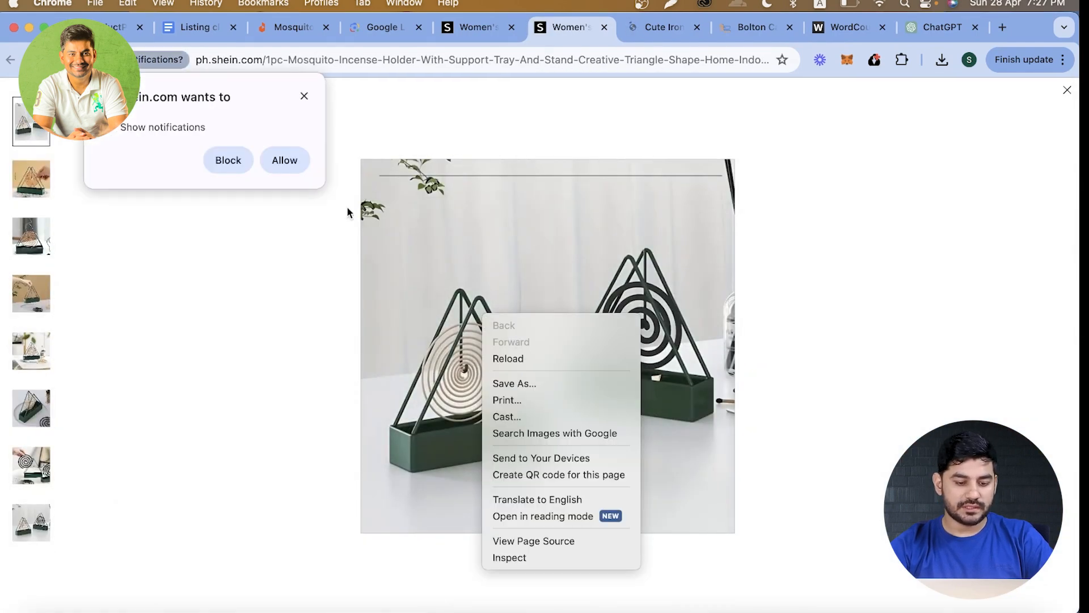
pyautogui.click(303, 98)
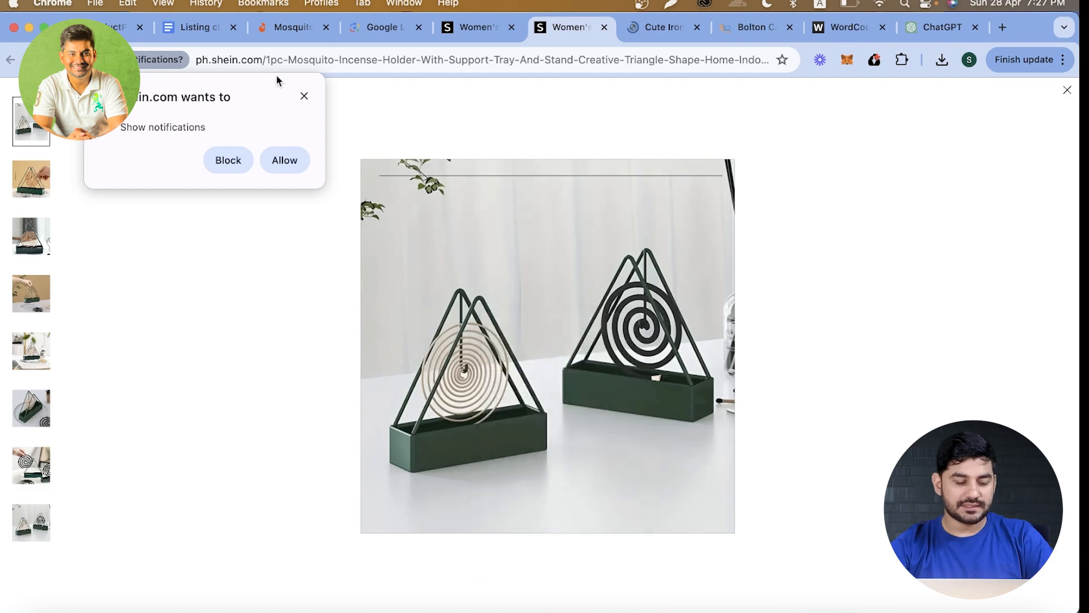
pyautogui.click(304, 97)
# Step: Try to save the first gallery picture and the second one showing the green stand's dimensions
pyautogui.rightClick(519, 291)
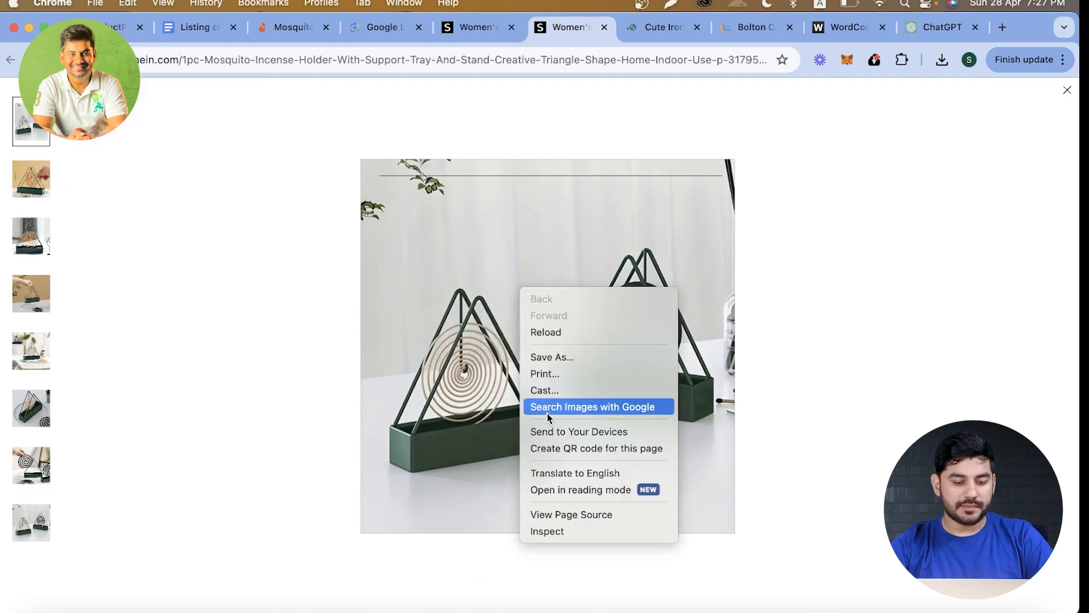
pyautogui.click(459, 337)
pyautogui.rightClick(459, 336)
pyautogui.click(431, 228)
pyautogui.click(40, 189)
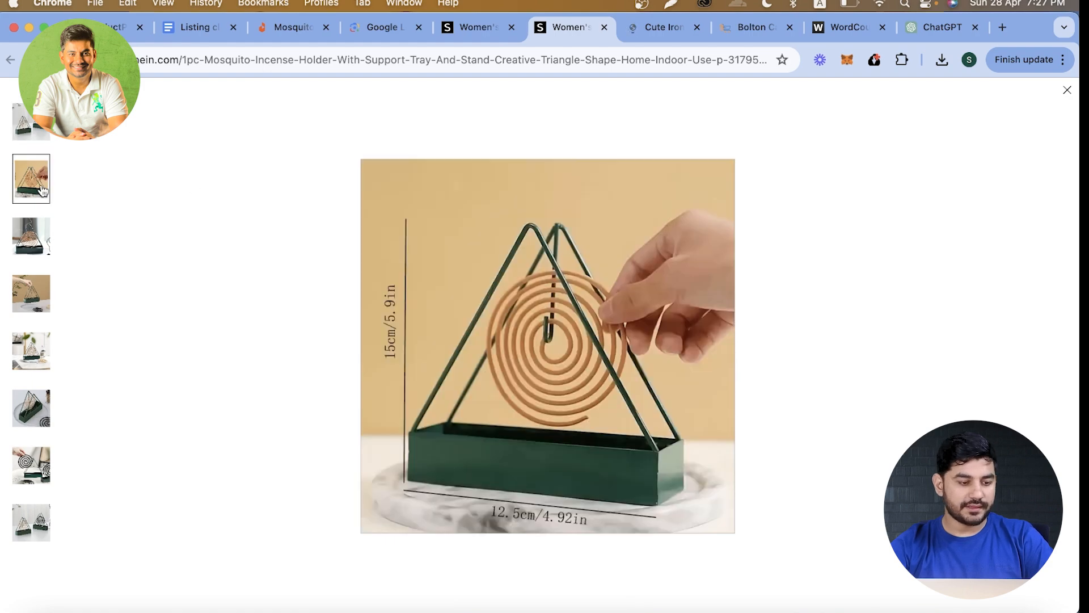
pyautogui.rightClick(538, 275)
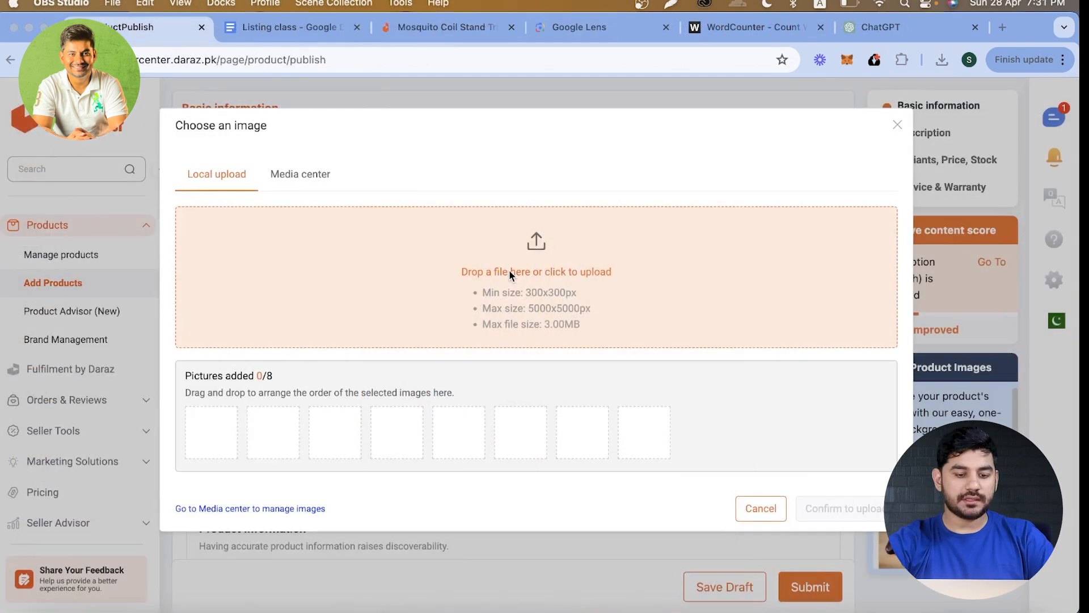
# Step: Add 0.jpg, 1.jpg, 2.jpg, 3.jpg and 4.jpg from the 440017340-images folder to the Daraz product images
pyautogui.click(512, 277)
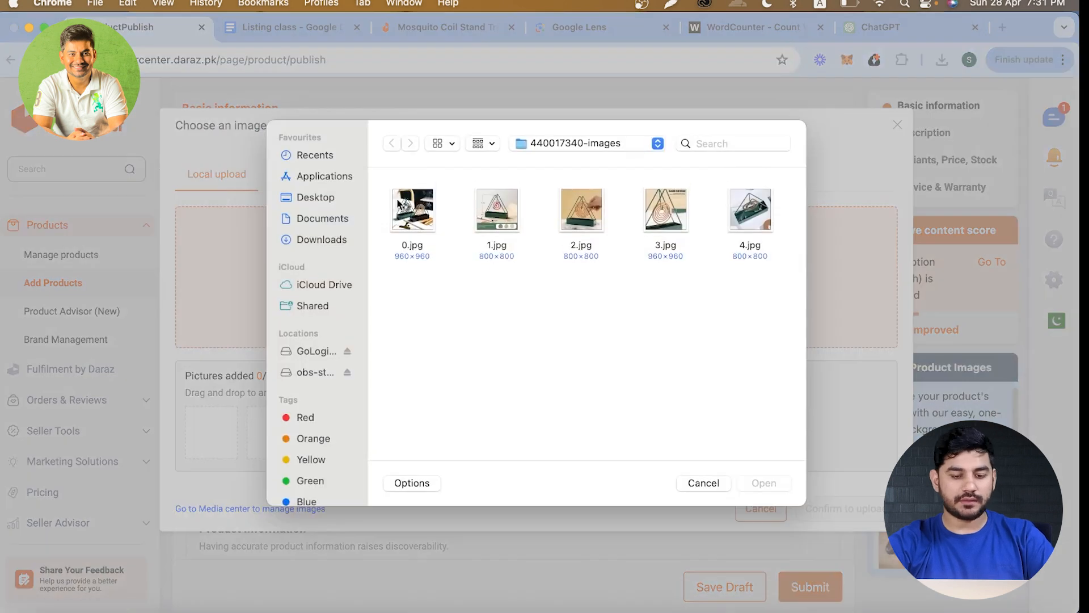
pyautogui.click(404, 204)
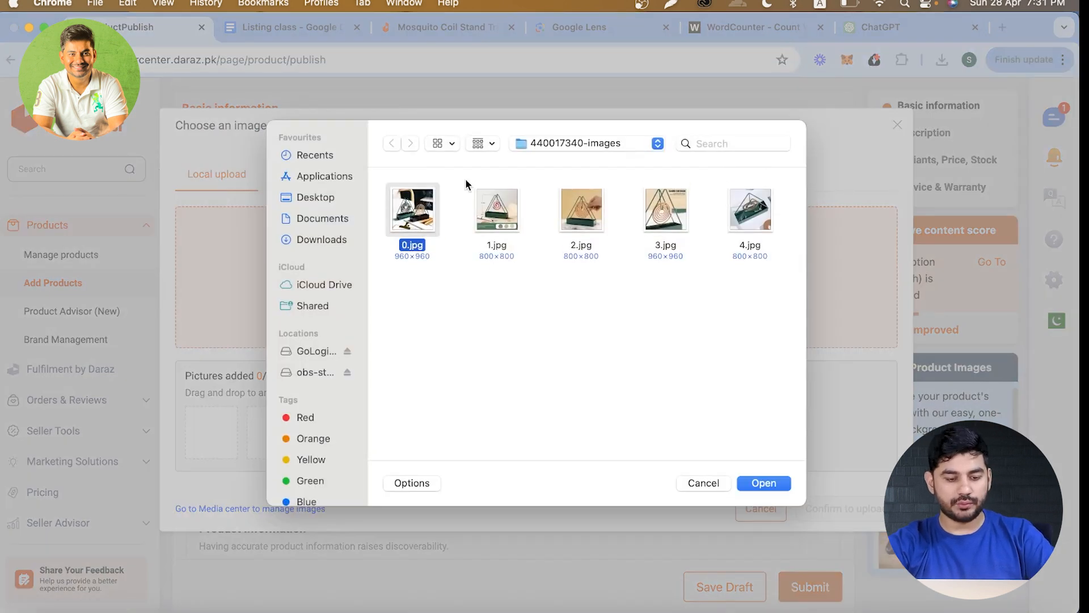
pyautogui.keyDown('super'); pyautogui.click(484, 211); pyautogui.keyUp('super')
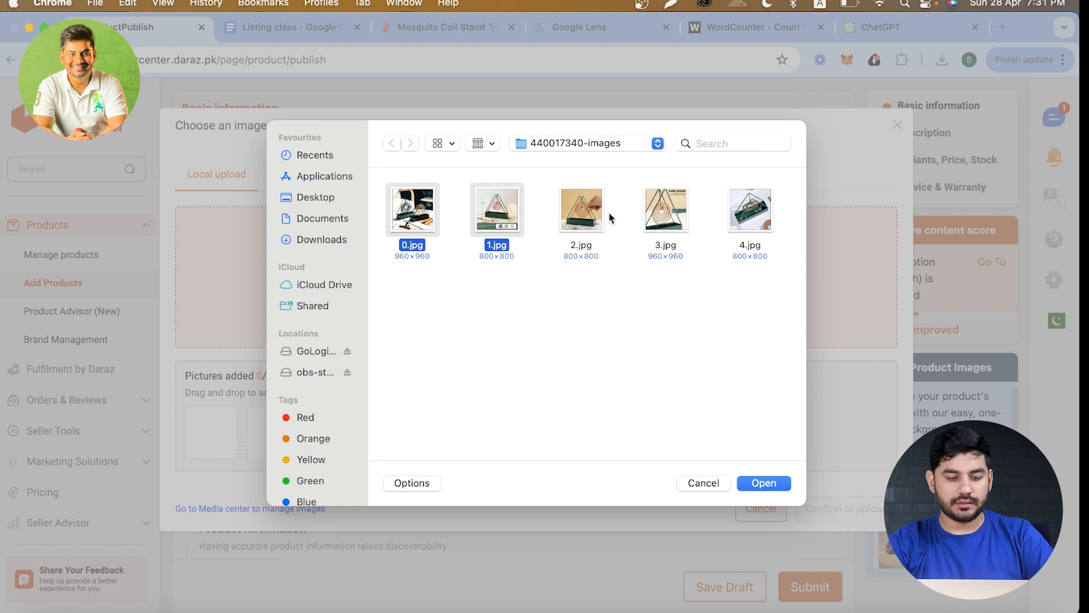
pyautogui.keyDown('super'); pyautogui.click(586, 215); pyautogui.keyUp('super')
pyautogui.keyDown('super'); pyautogui.click(674, 217); pyautogui.keyUp('super')
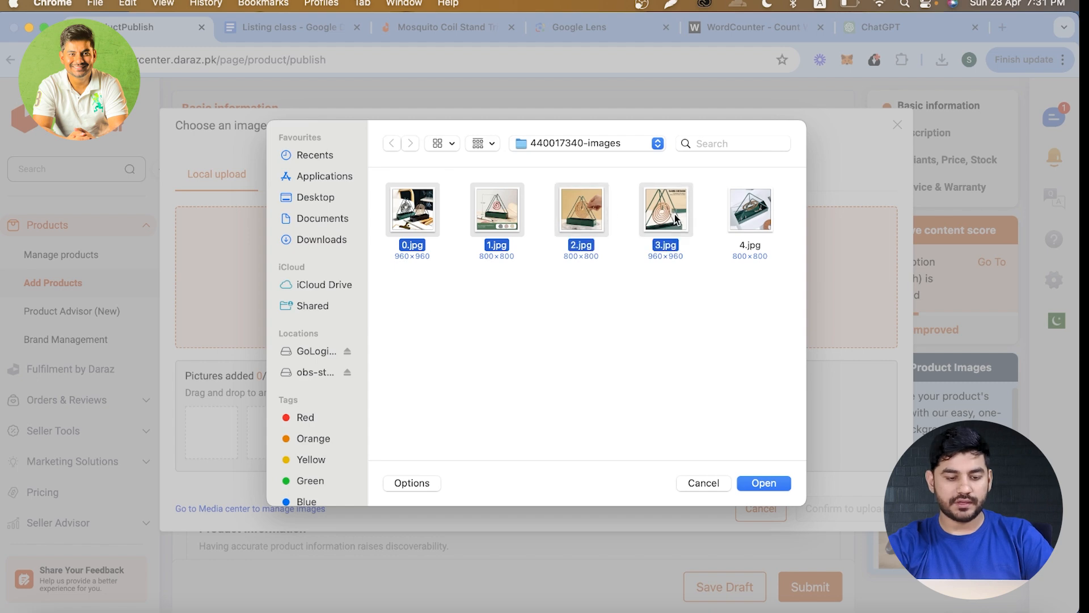
pyautogui.keyDown('super'); pyautogui.click(764, 219); pyautogui.keyUp('super')
pyautogui.click(760, 483)
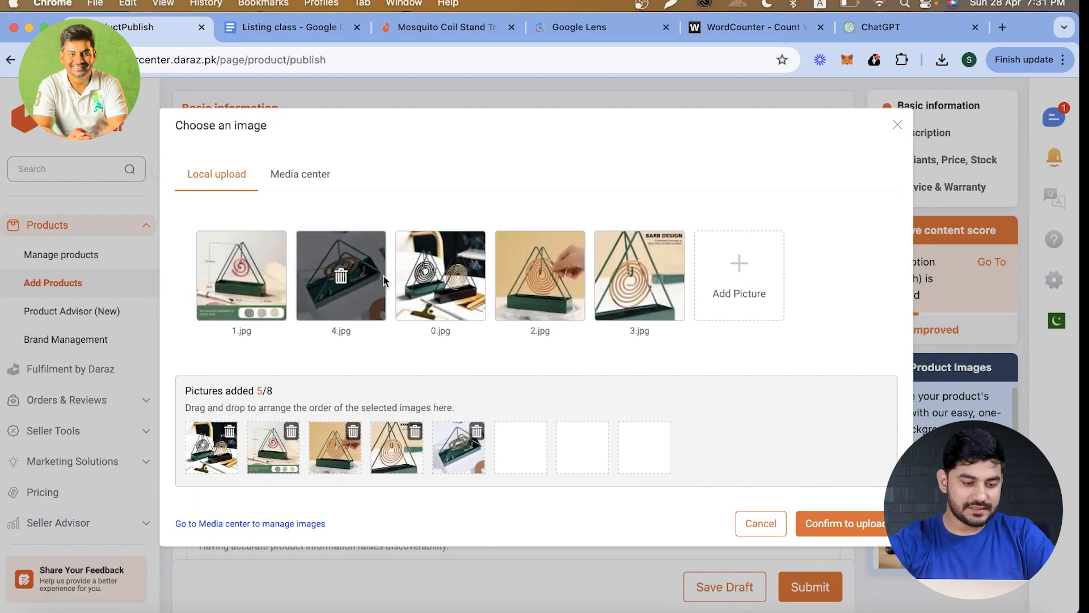
# Step: Try to move 0.jpg to the front of the uploaded pictures, and confirm the image upload
pyautogui.moveTo(441, 271); pyautogui.dragTo(234, 265)
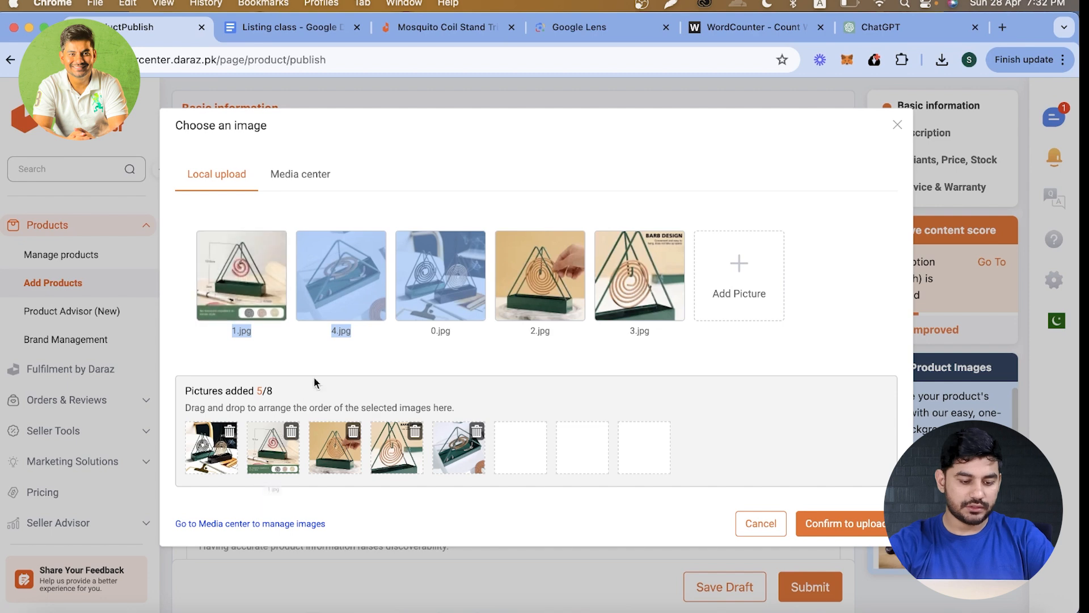
pyautogui.click(340, 388)
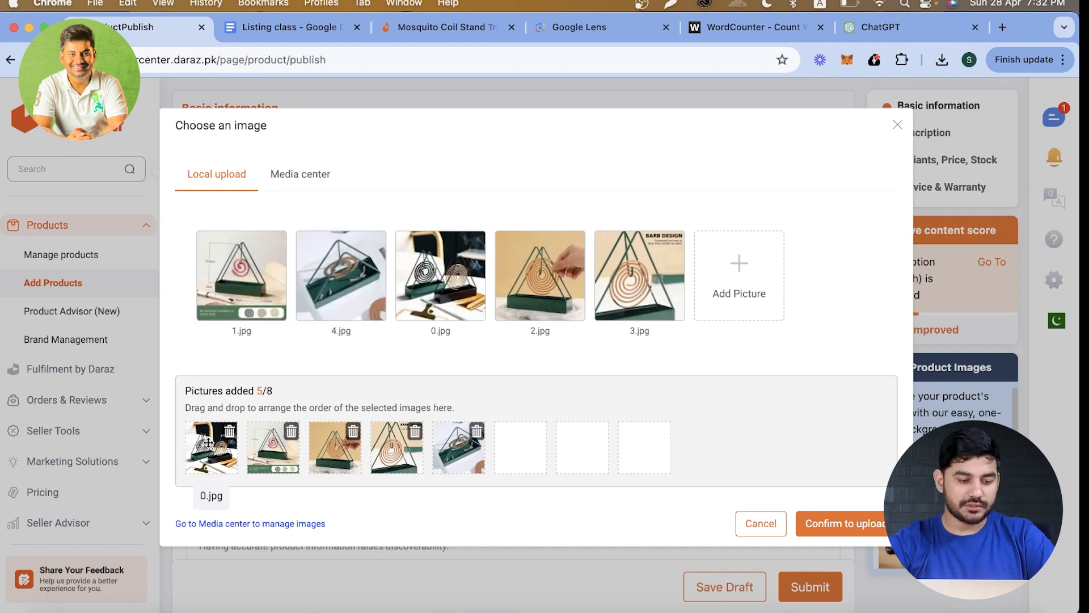
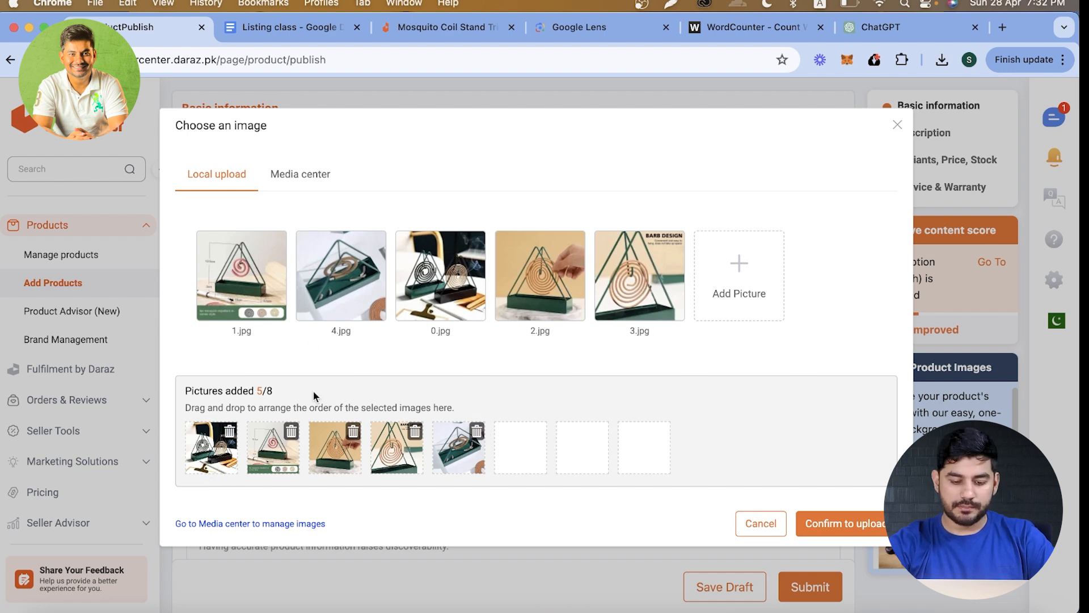
pyautogui.click(836, 524)
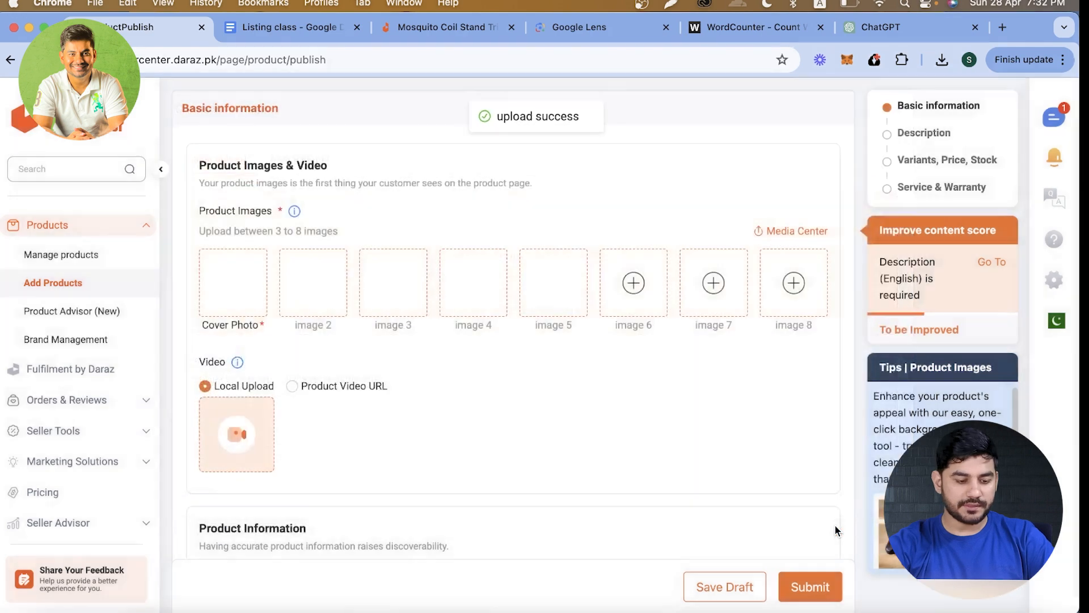
# Step: Show the Product Video URL option for the listing's video and return the choice to Local Upload
pyautogui.scroll(-5, 478, 337)
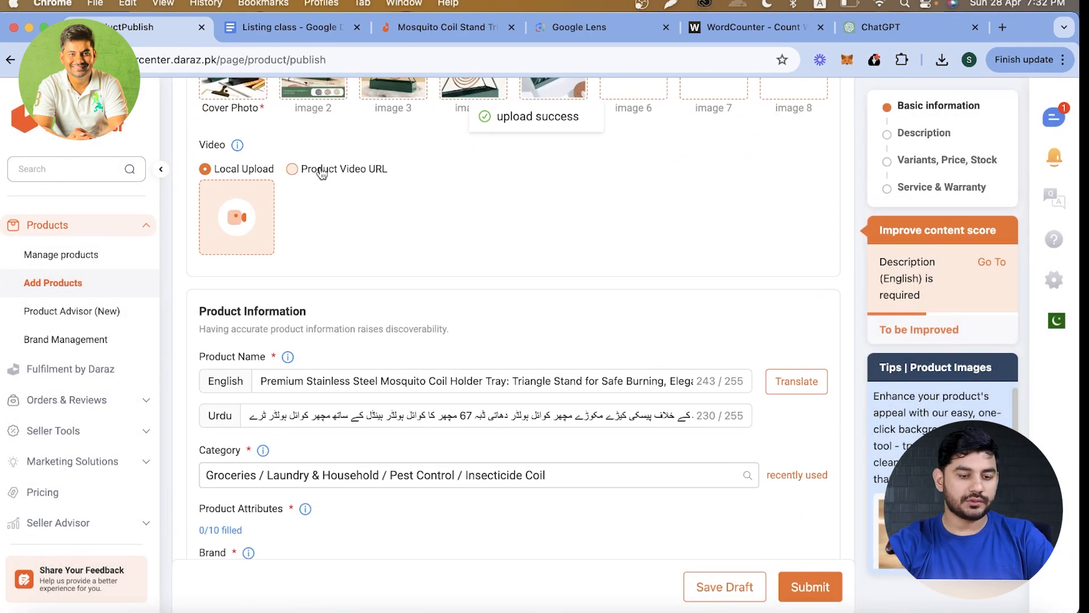
pyautogui.click(305, 170)
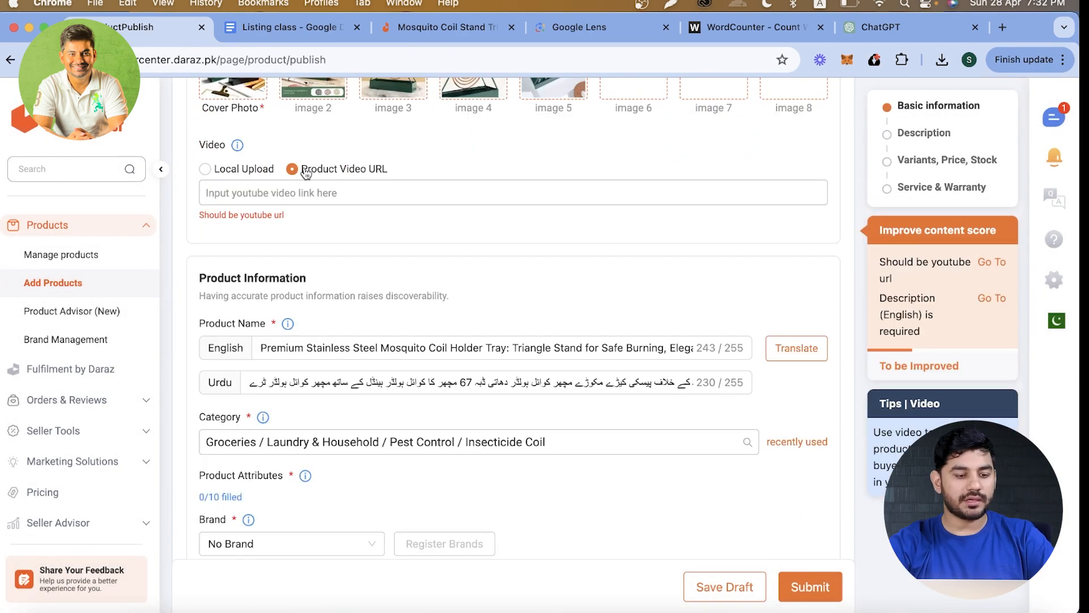
pyautogui.click(231, 170)
# Step: Ask ChatGPT to write 5 highlights for the mosquito coil tray, and copy the numbered points for the Daraz listing
pyautogui.scroll(-10, 333, 320)
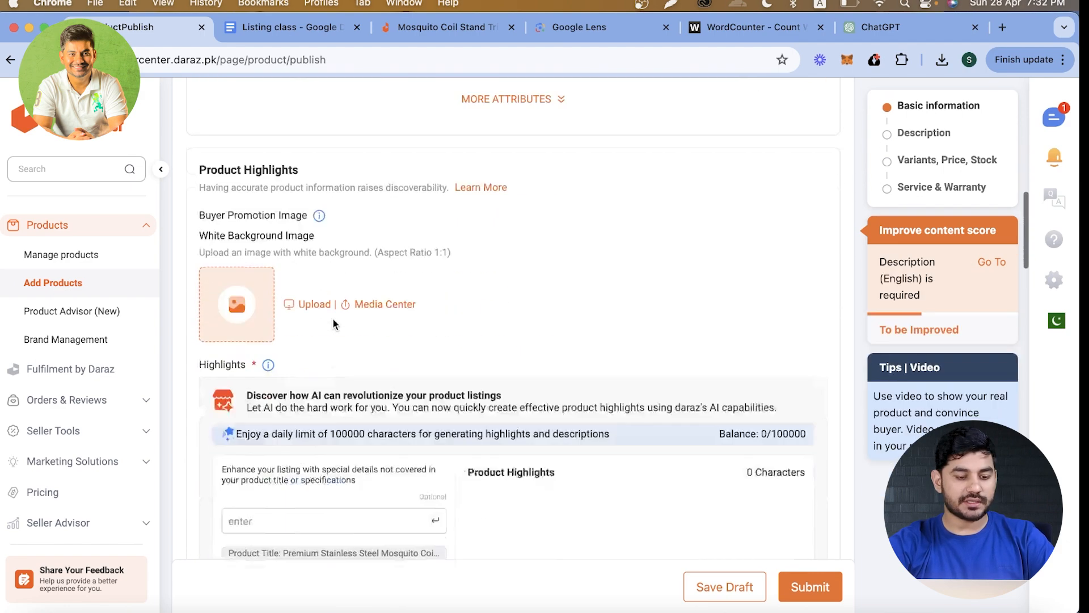
pyautogui.scroll(-5, 333, 321)
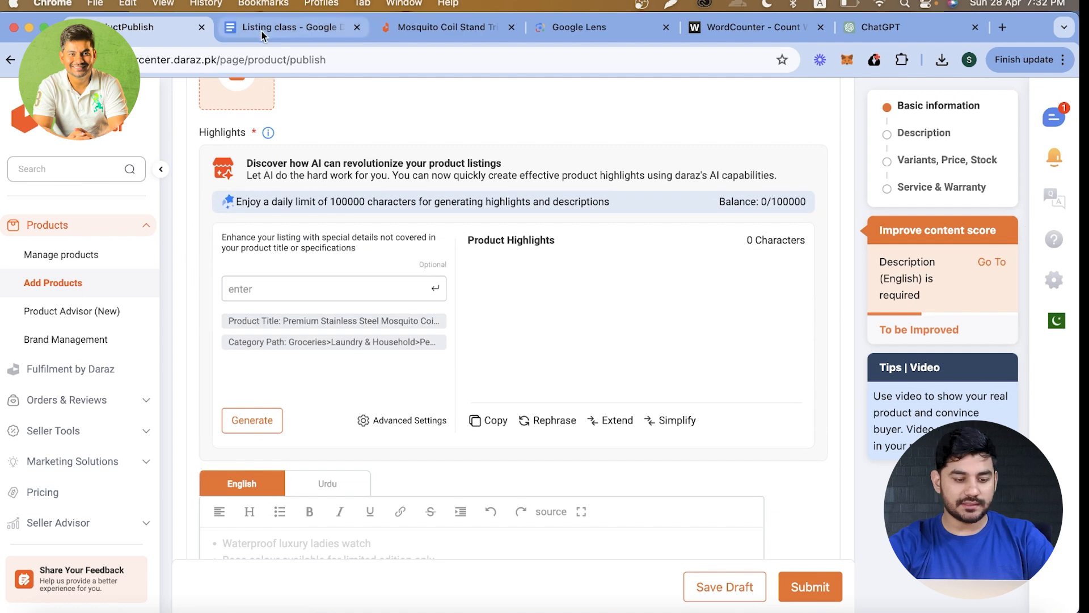
pyautogui.click(263, 36)
pyautogui.scroll(-5, 396, 356)
pyautogui.click(396, 356)
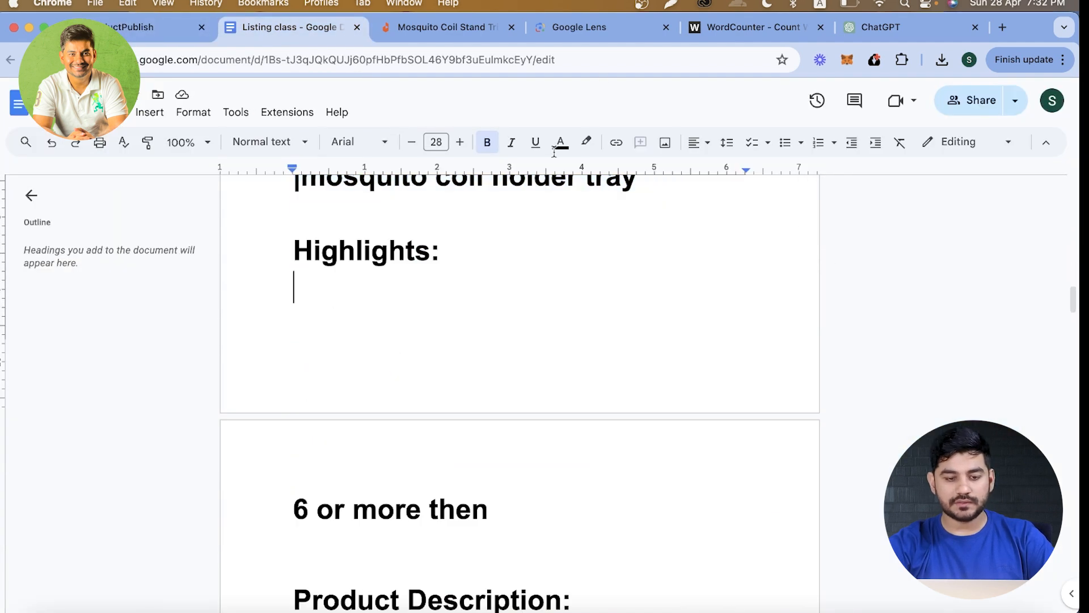
pyautogui.click(892, 31)
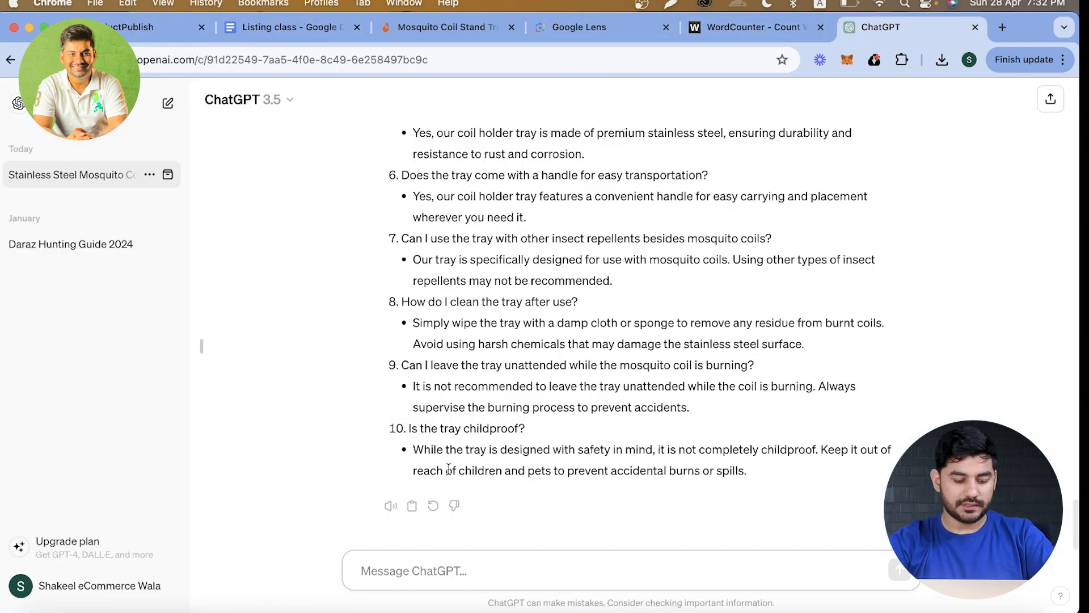
pyautogui.write('please wrtie 5 highli')
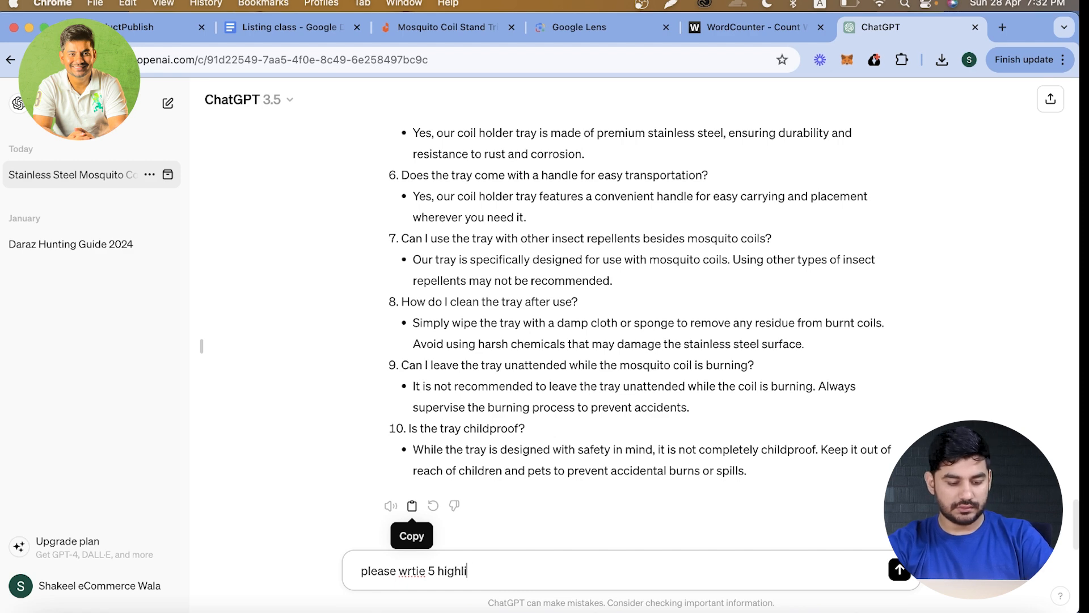
pyautogui.write('ght')
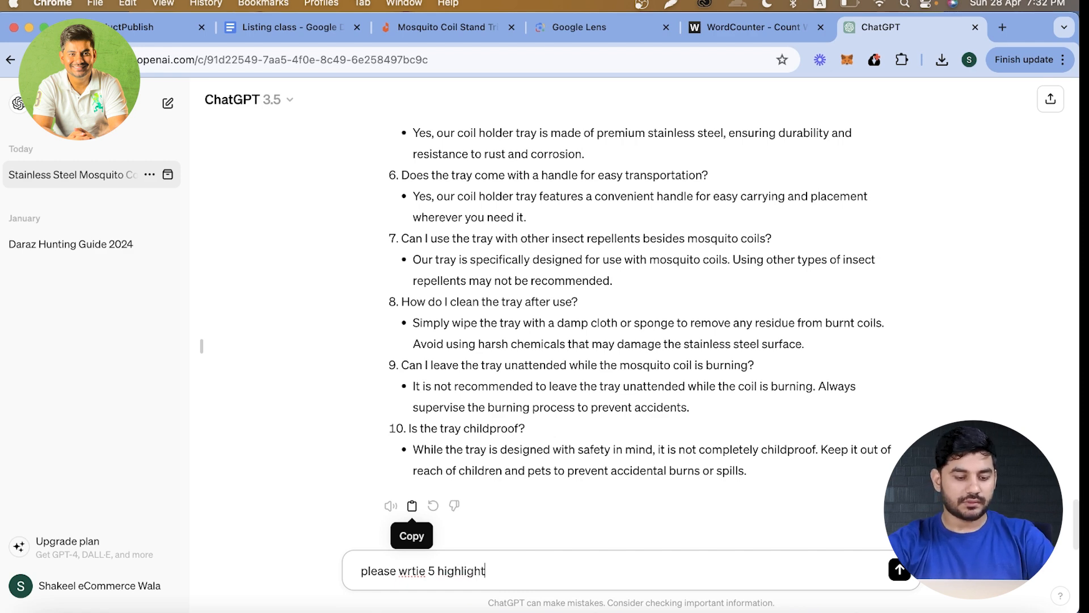
pyautogui.press('Return')
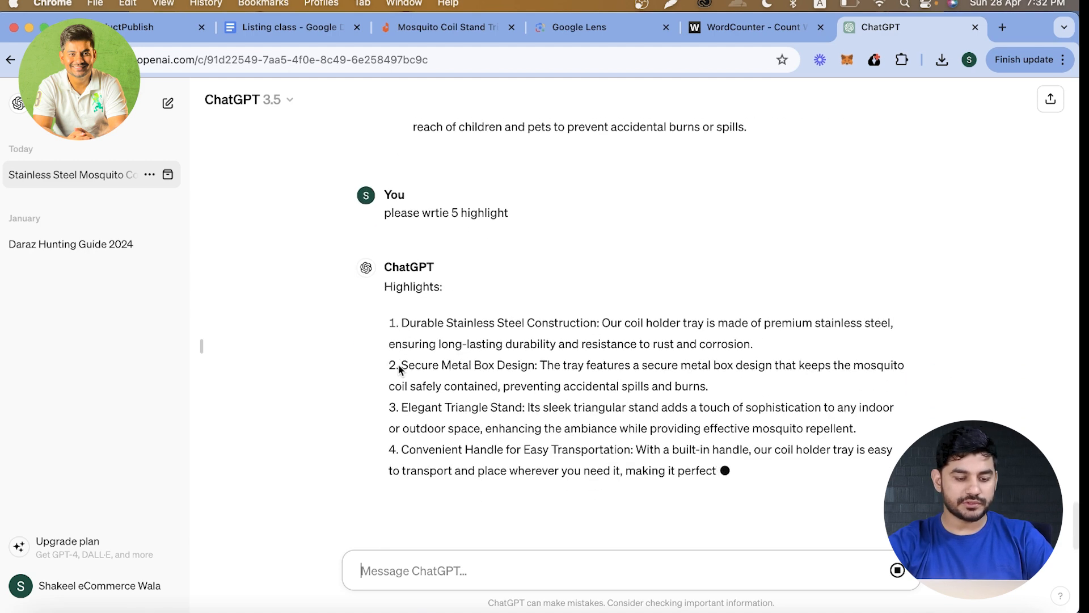
pyautogui.moveTo(383, 237); pyautogui.dragTo(749, 492)
pyautogui.press('cmd+c')
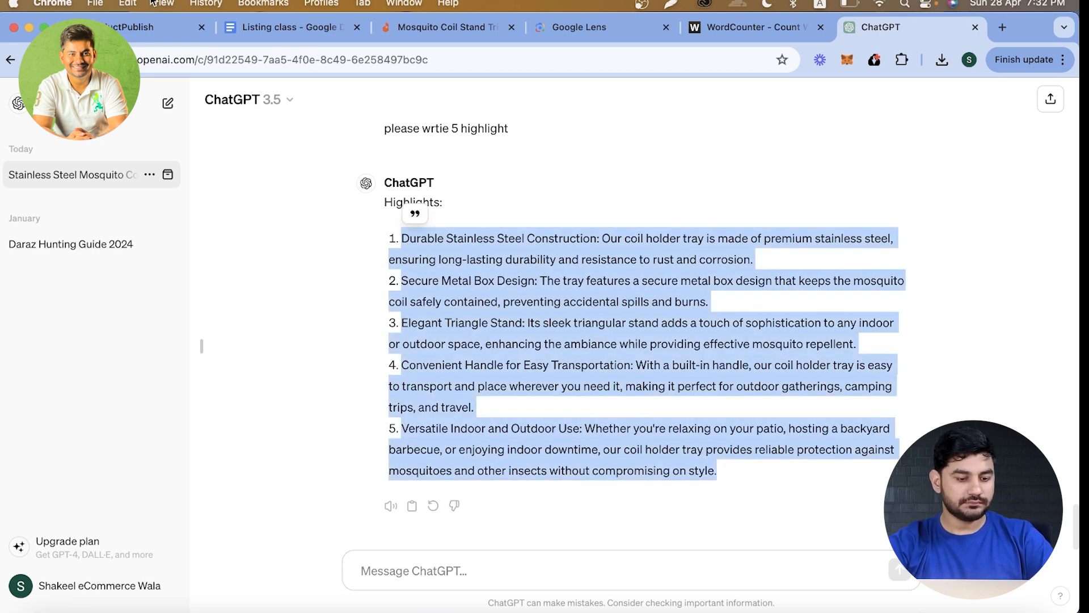
pyautogui.click(162, 27)
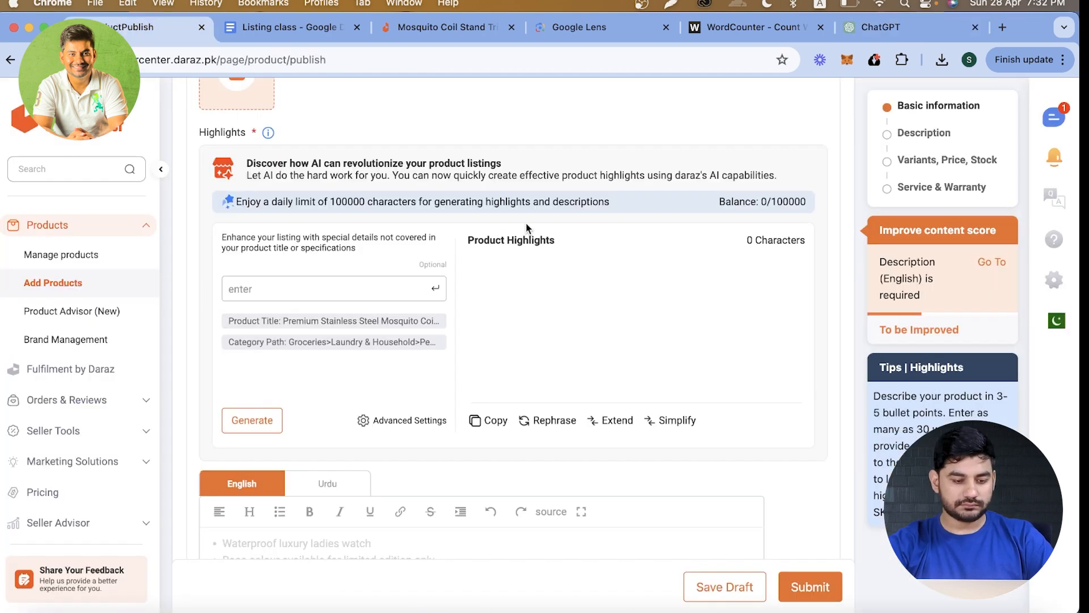
# Step: Try to add the copied highlights as an extra detail for the AI highlights generator, and remove that entry
pyautogui.click(335, 294)
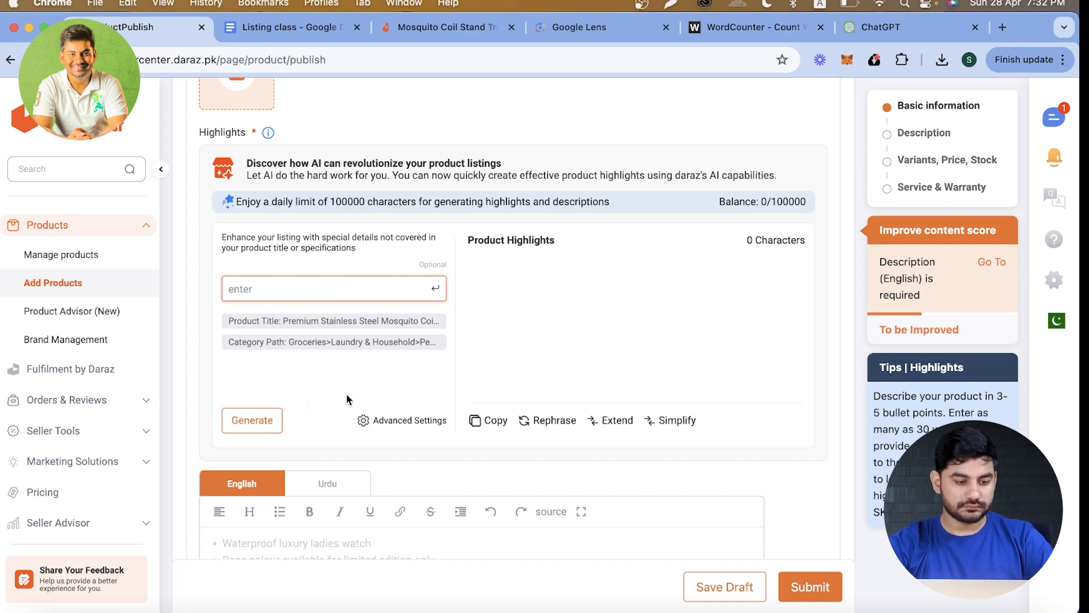
pyautogui.scroll(2, 330, 268)
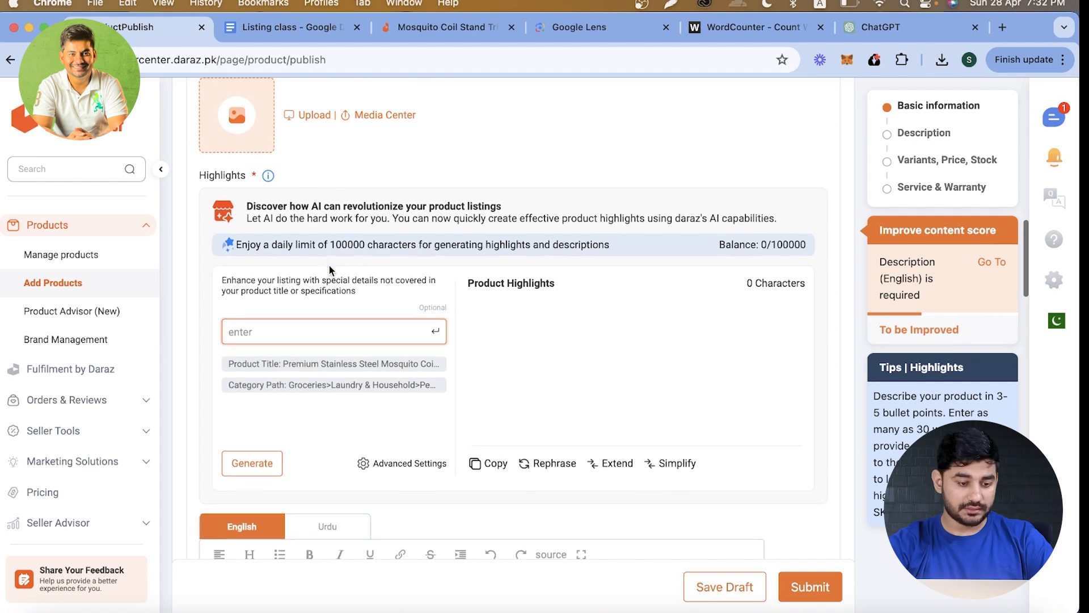
pyautogui.scroll(-1, 328, 264)
pyautogui.press('super+v')
pyautogui.press('Return')
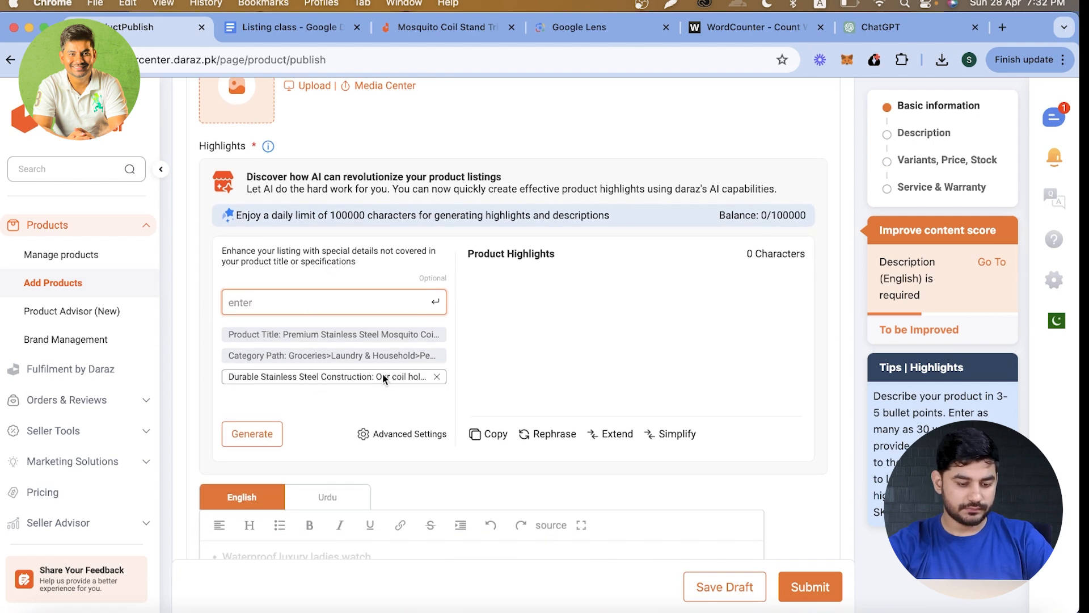
pyautogui.click(436, 377)
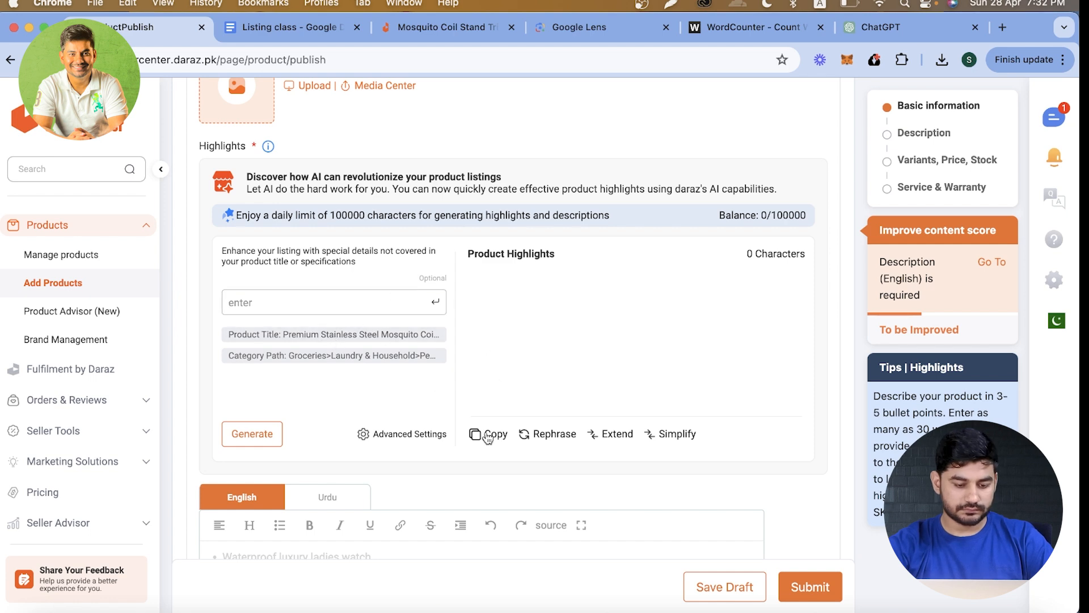
# Step: Paste the five ChatGPT highlights into the English Highlights editor
pyautogui.scroll(-5, 325, 382)
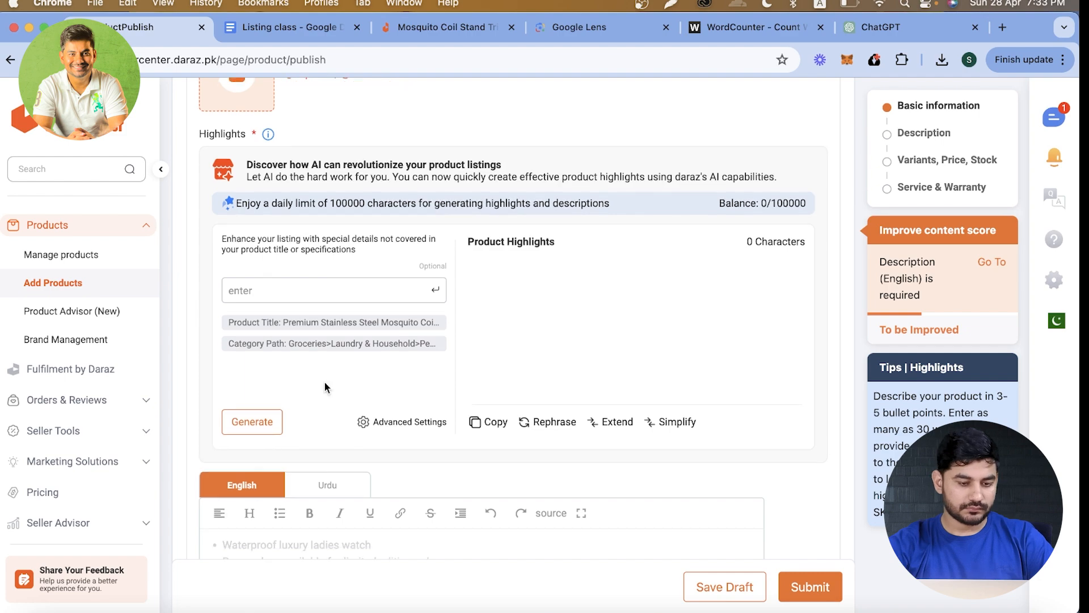
pyautogui.click(325, 383)
pyautogui.press('cmd+v')
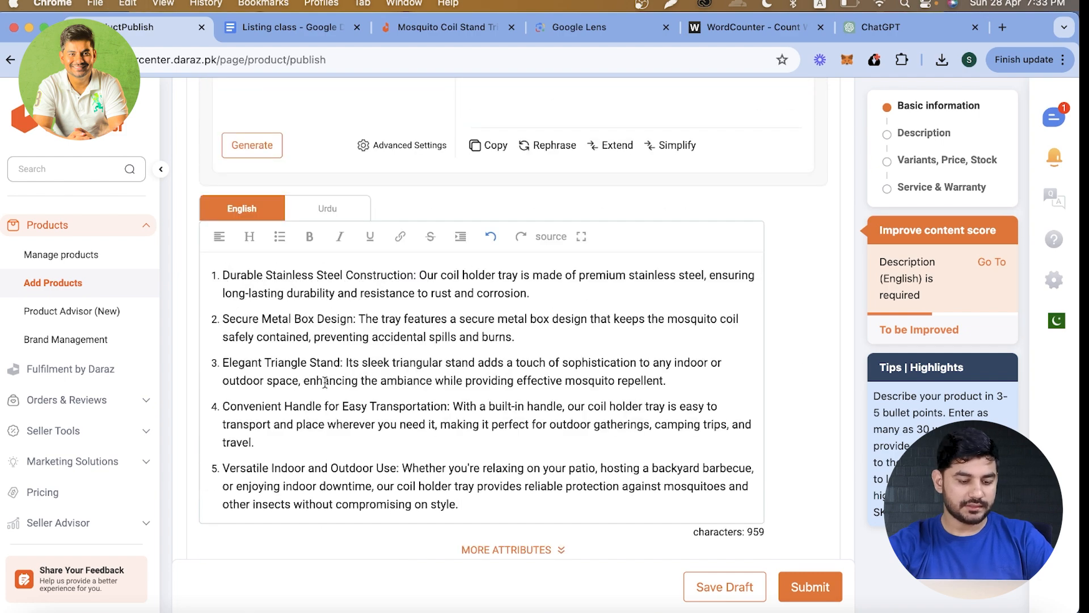
# Step: Examine the English Description section's AI generator and its character balance, ending in the empty description text editor
pyautogui.scroll(-10, 325, 382)
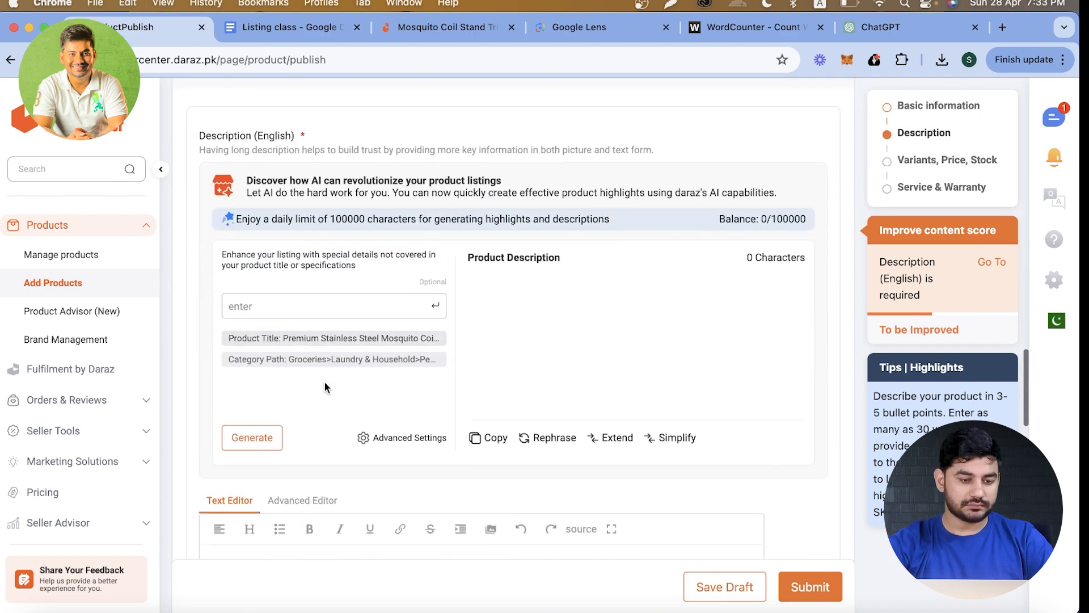
pyautogui.scroll(1, 325, 382)
pyautogui.scroll(2, 324, 382)
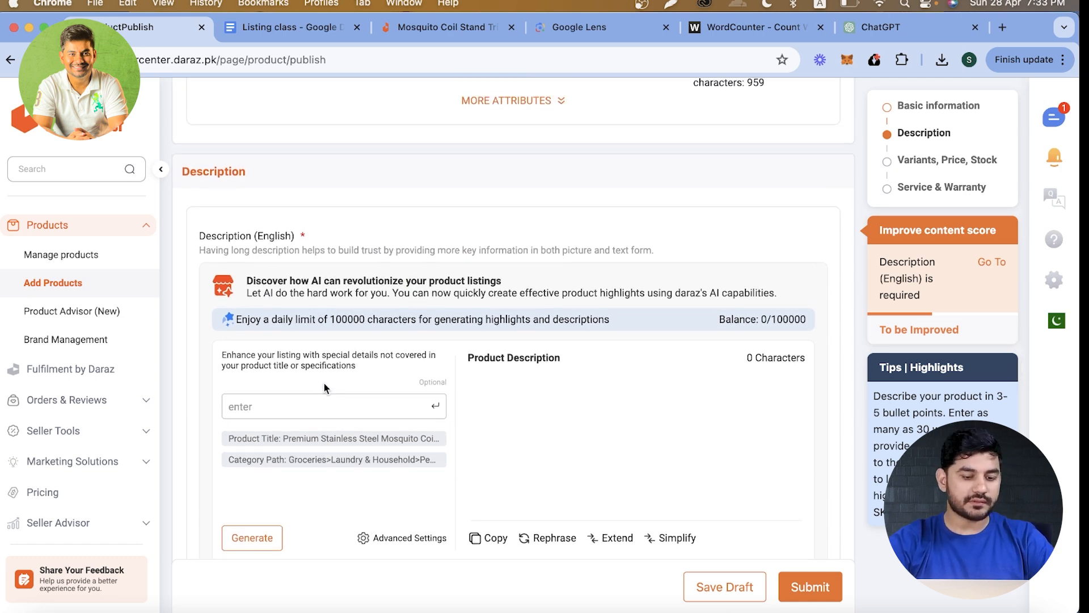
pyautogui.scroll(-5, 325, 383)
pyautogui.scroll(-2, 289, 264)
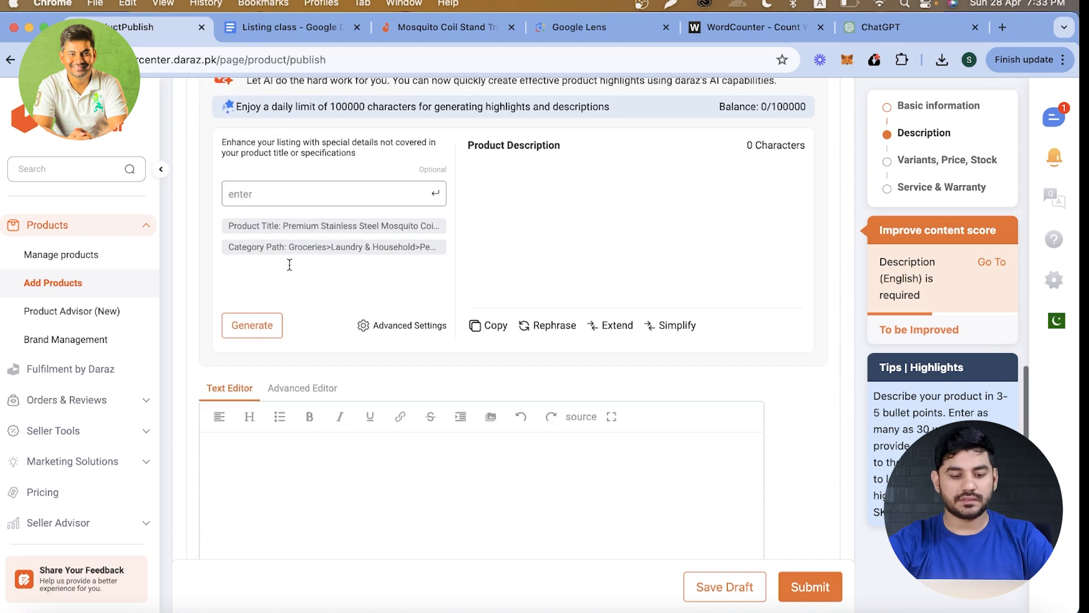
pyautogui.scroll(-4, 289, 264)
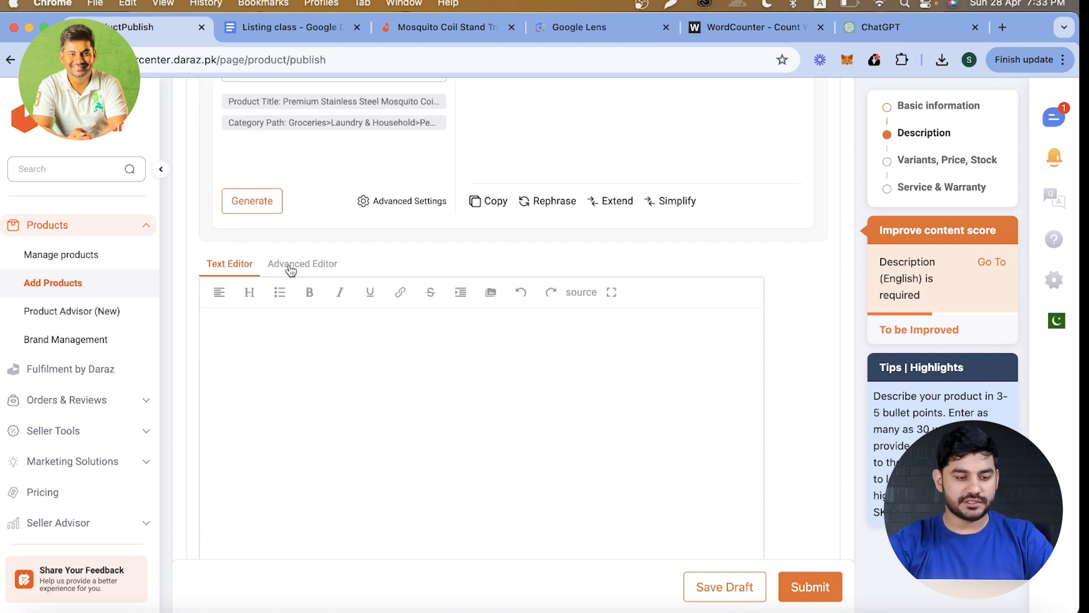
pyautogui.scroll(-3, 290, 269)
pyautogui.scroll(11, 288, 263)
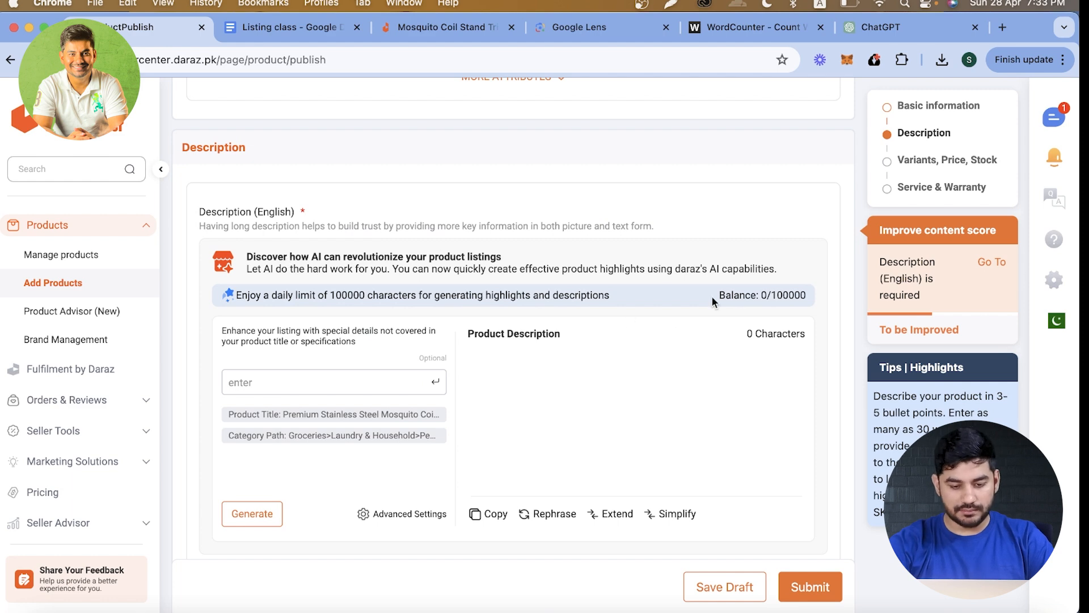
pyautogui.moveTo(713, 295); pyautogui.dragTo(792, 298)
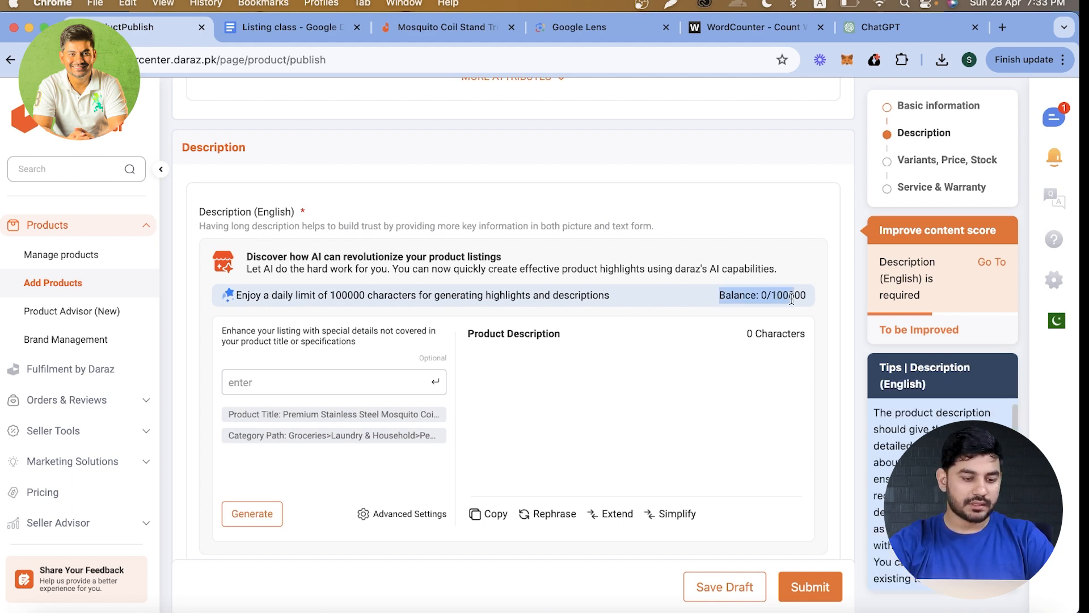
pyautogui.click(792, 298)
pyautogui.scroll(-8, 537, 294)
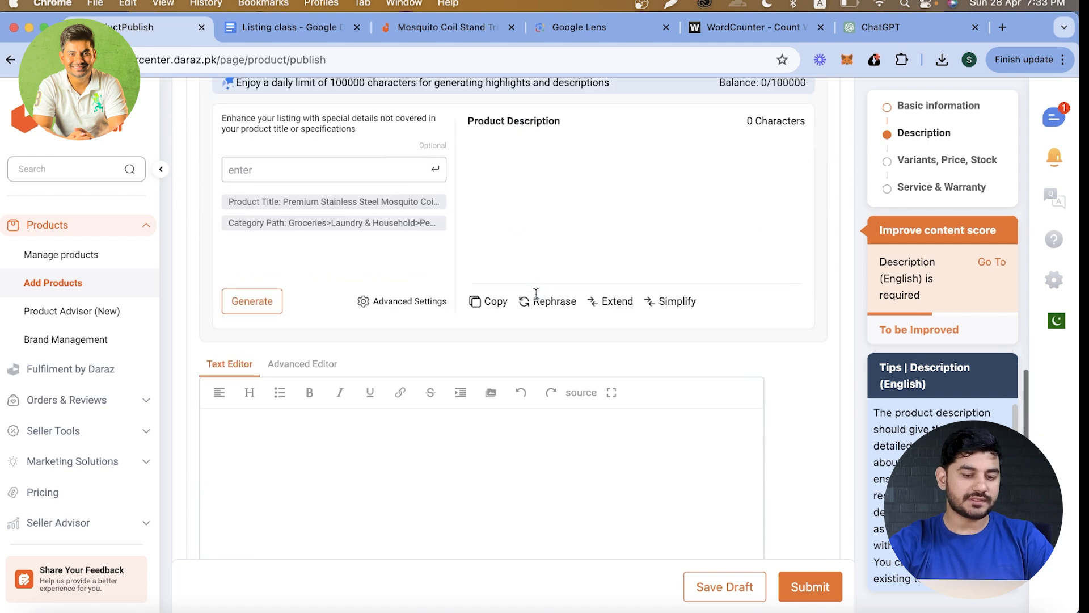
pyautogui.click(536, 294)
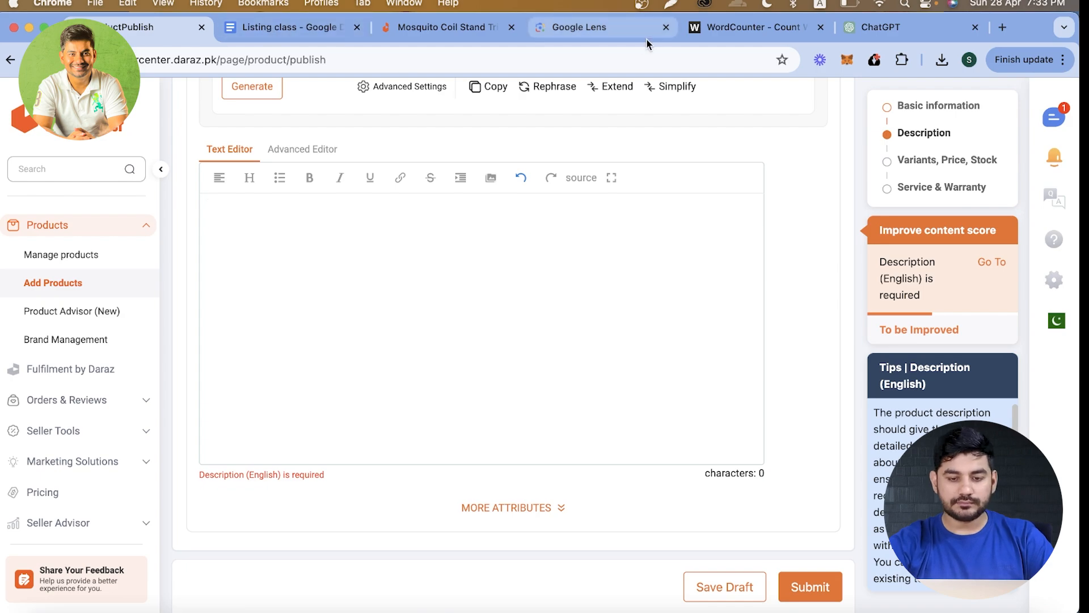
# Step: Review the product description and use cases written earlier in the ChatGPT conversation
pyautogui.click(874, 28)
pyautogui.scroll(-10, 612, 277)
pyautogui.scroll(4, 612, 277)
pyautogui.scroll(15, 613, 277)
pyautogui.scroll(-3, 612, 277)
pyautogui.scroll(8, 612, 277)
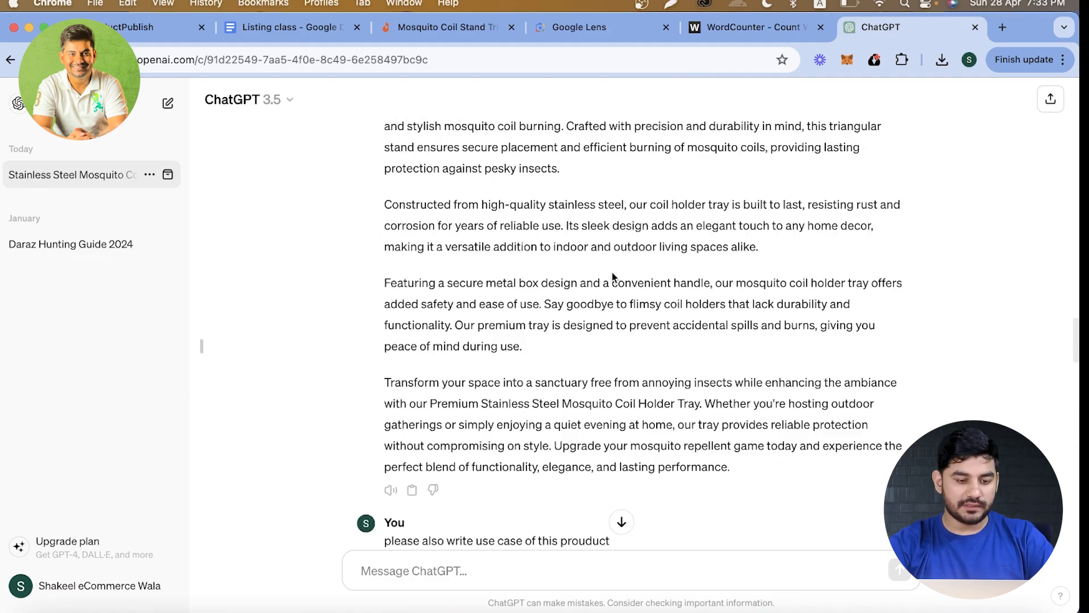
pyautogui.scroll(1, 612, 277)
pyautogui.scroll(-20, 612, 276)
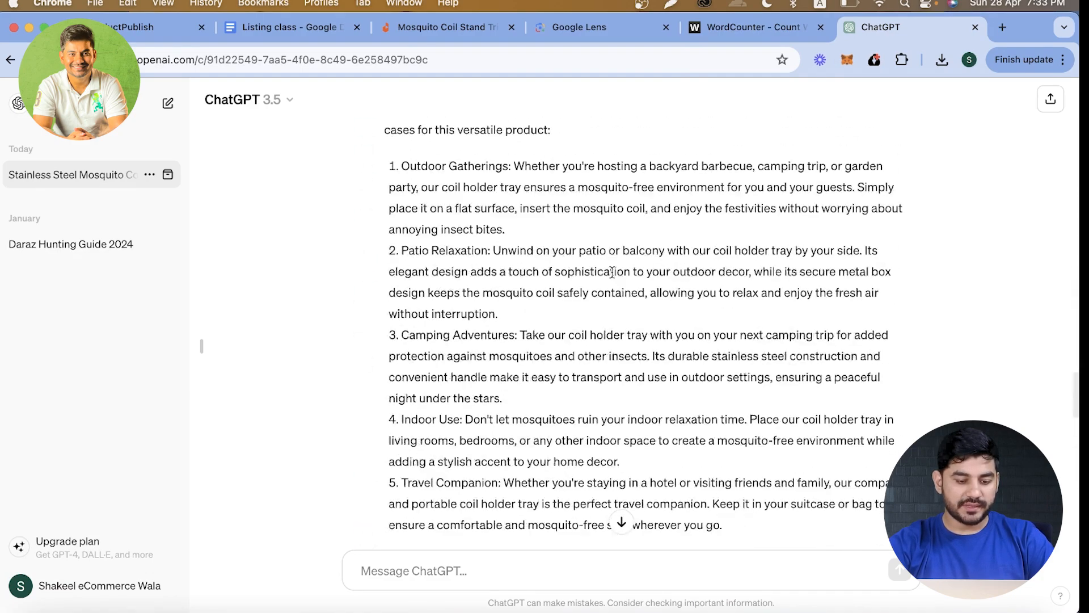
pyautogui.moveTo(401, 237); pyautogui.dragTo(526, 494)
# Step: Ask ChatGPT to combine the use case and description into one text
pyautogui.click(498, 577)
pyautogui.write('please combine use case and de')
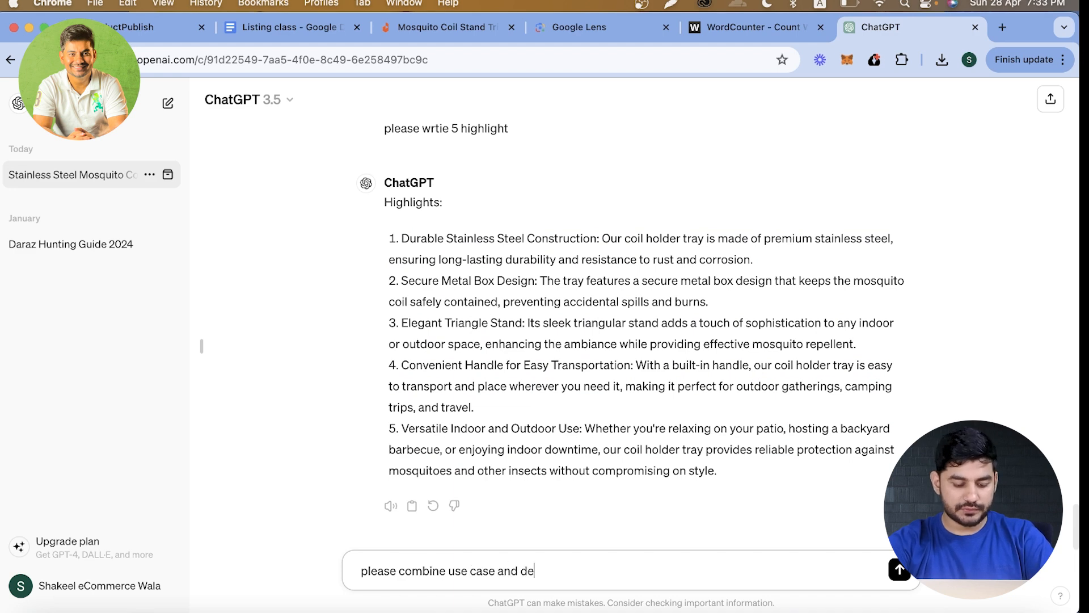
pyautogui.write('scprtion')
pyautogui.press('Return')
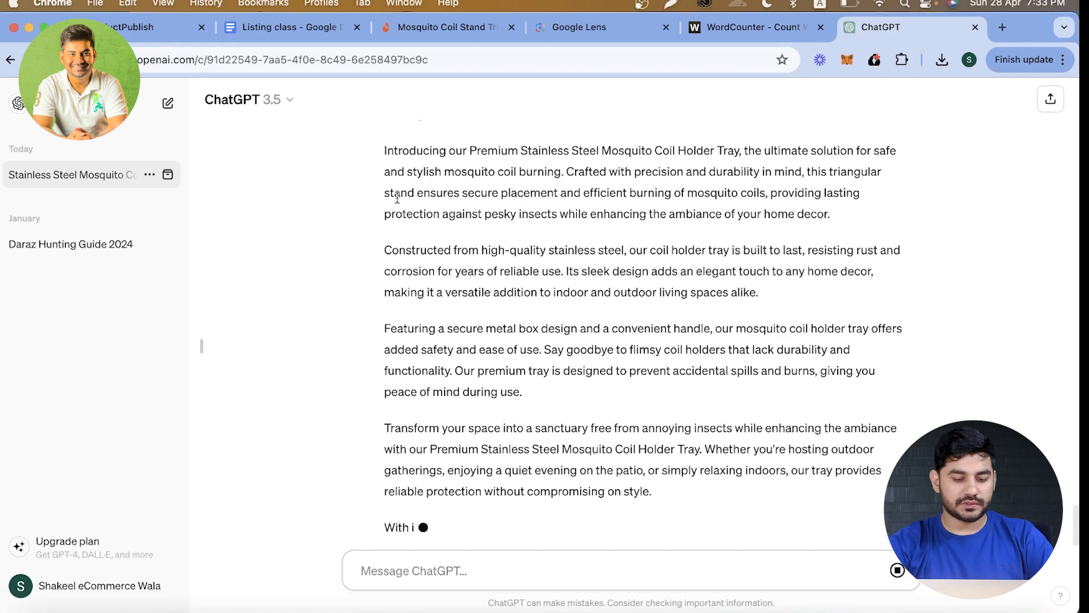
# Step: Copy ChatGPT's combined Description and Use Case text into the Daraz English description editor
pyautogui.scroll(5, 484, 362)
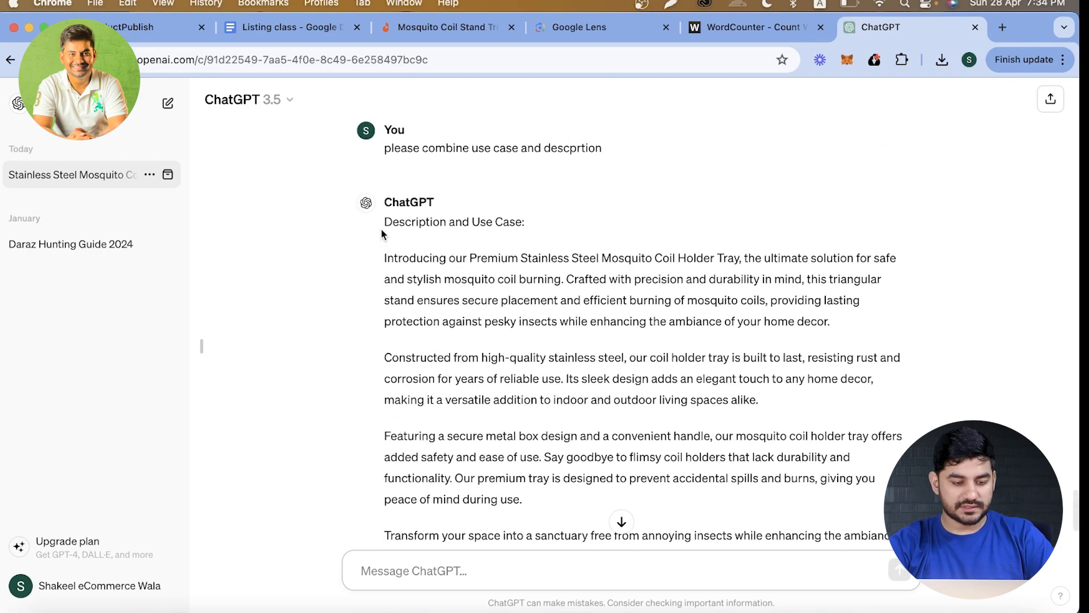
pyautogui.click(388, 225)
pyautogui.moveTo(388, 224); pyautogui.dragTo(882, 483)
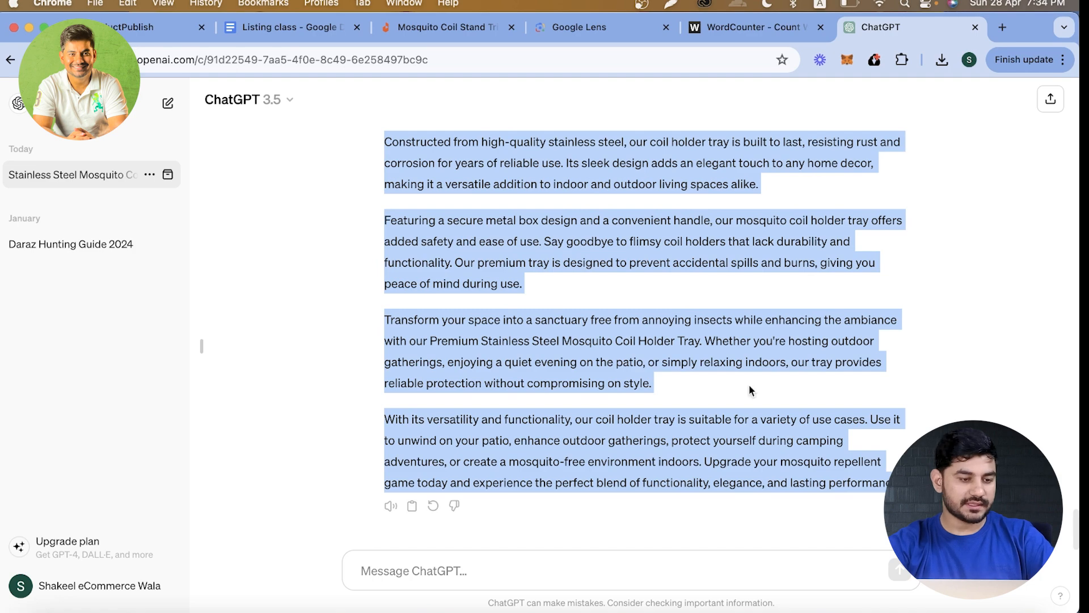
pyautogui.click(128, 28)
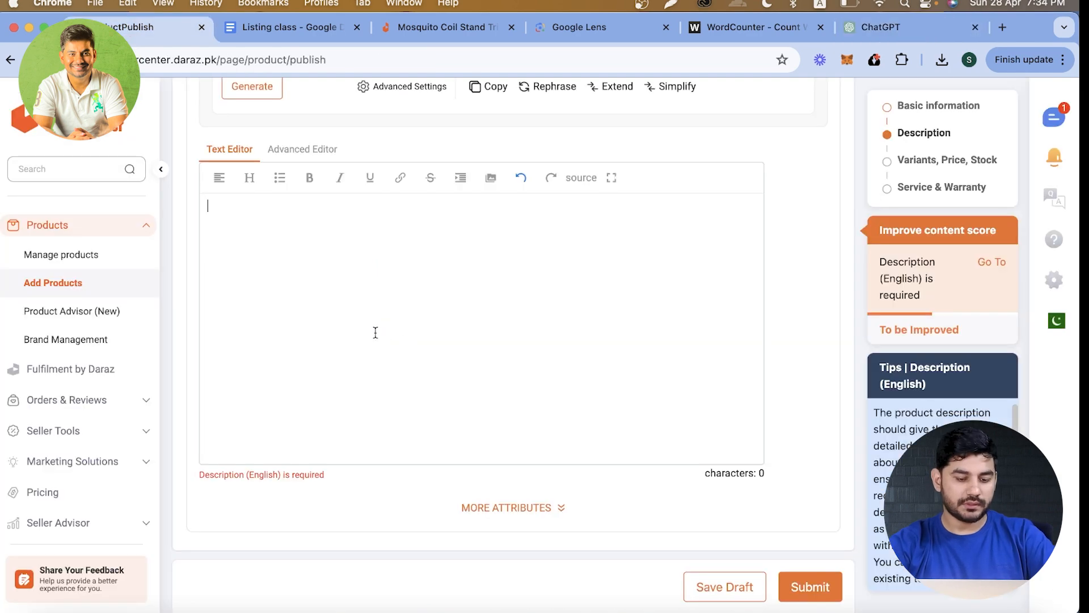
pyautogui.press('super+v')
pyautogui.scroll(-5, 511, 332)
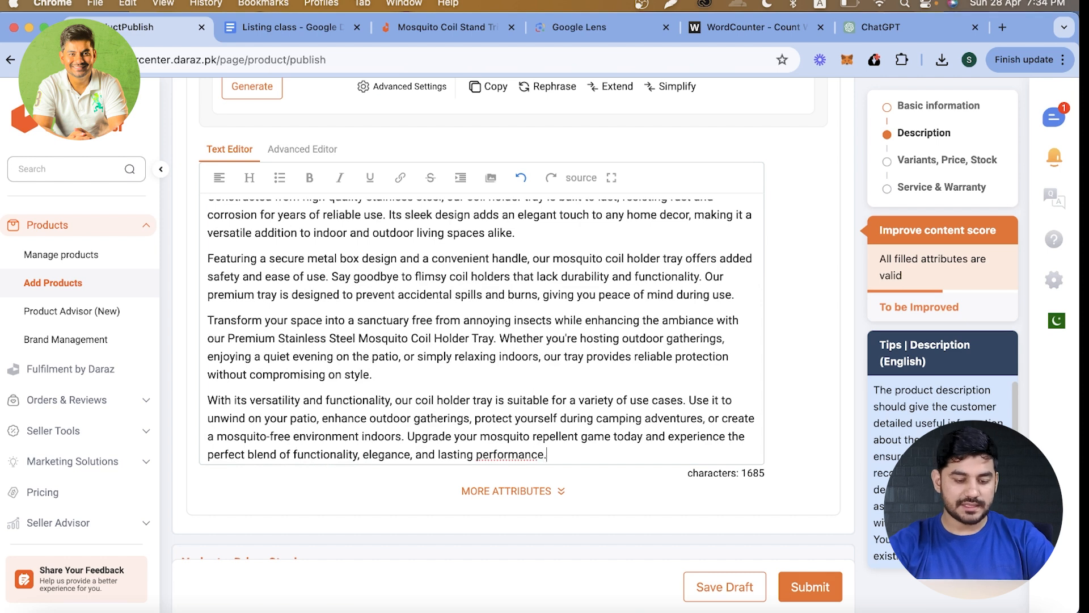
# Step: Insert the five product images 0.jpg to 4.jpg from the 440017340-images folder below the English description text
pyautogui.press('Return')
pyautogui.press('Return')
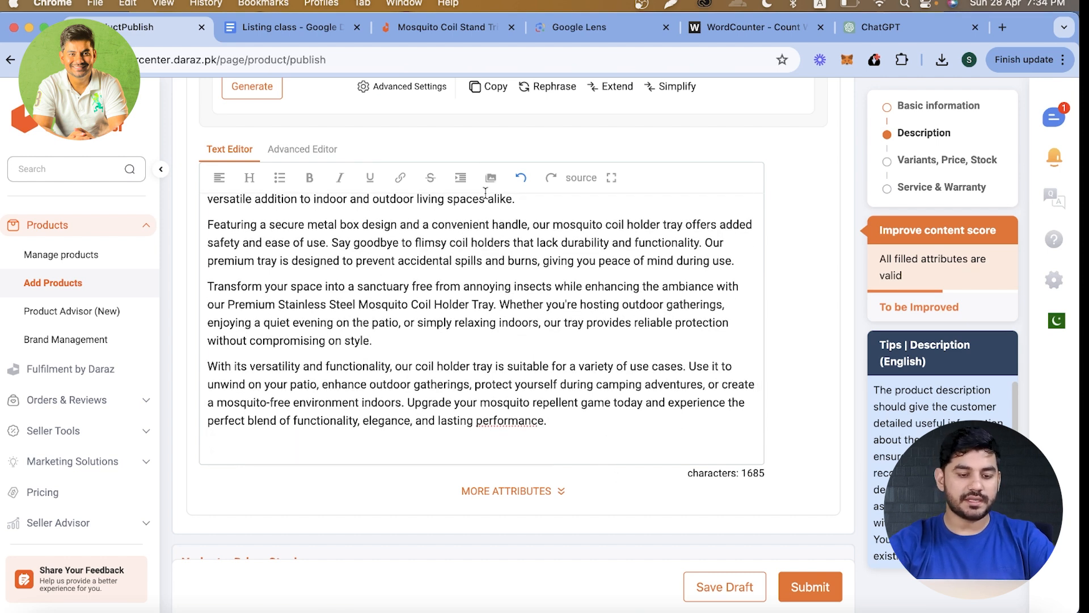
pyautogui.click(492, 178)
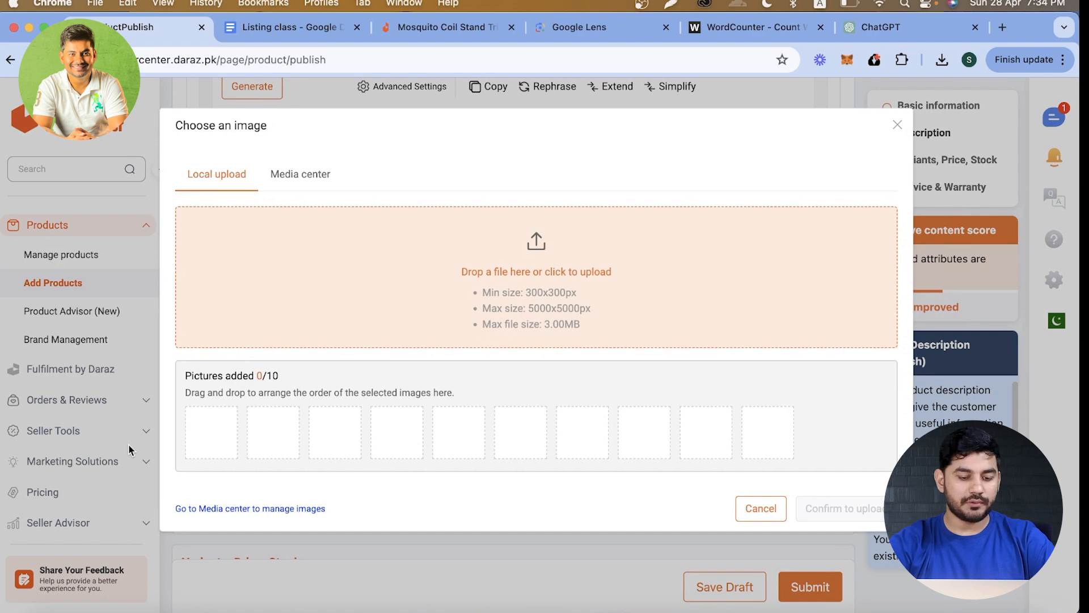
pyautogui.click(495, 295)
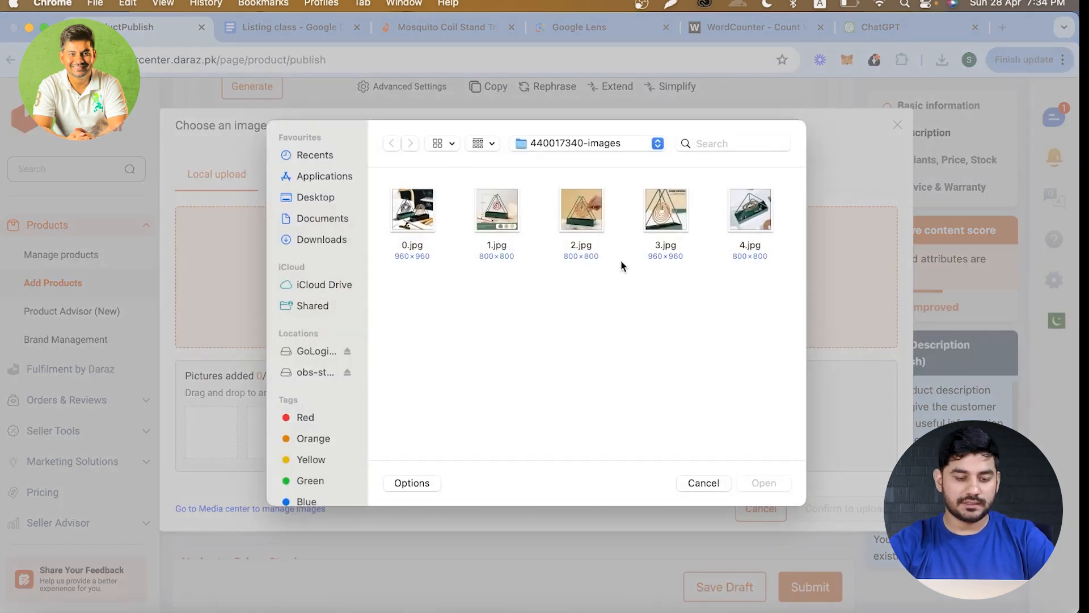
pyautogui.moveTo(763, 276); pyautogui.dragTo(414, 222)
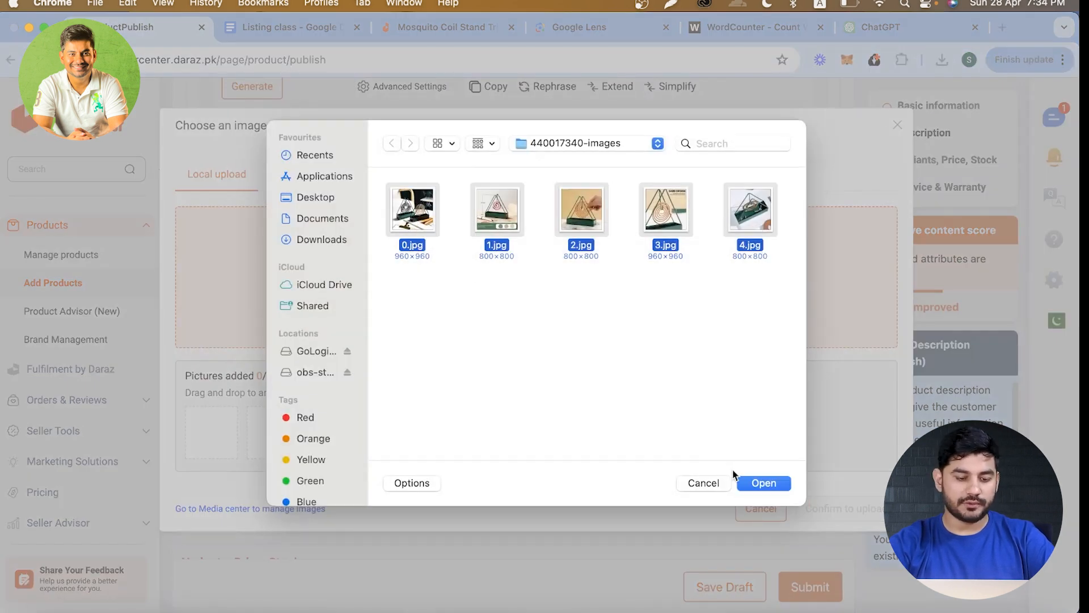
pyautogui.click(764, 483)
pyautogui.click(840, 525)
pyautogui.scroll(-10, 537, 369)
pyautogui.scroll(-10, 536, 369)
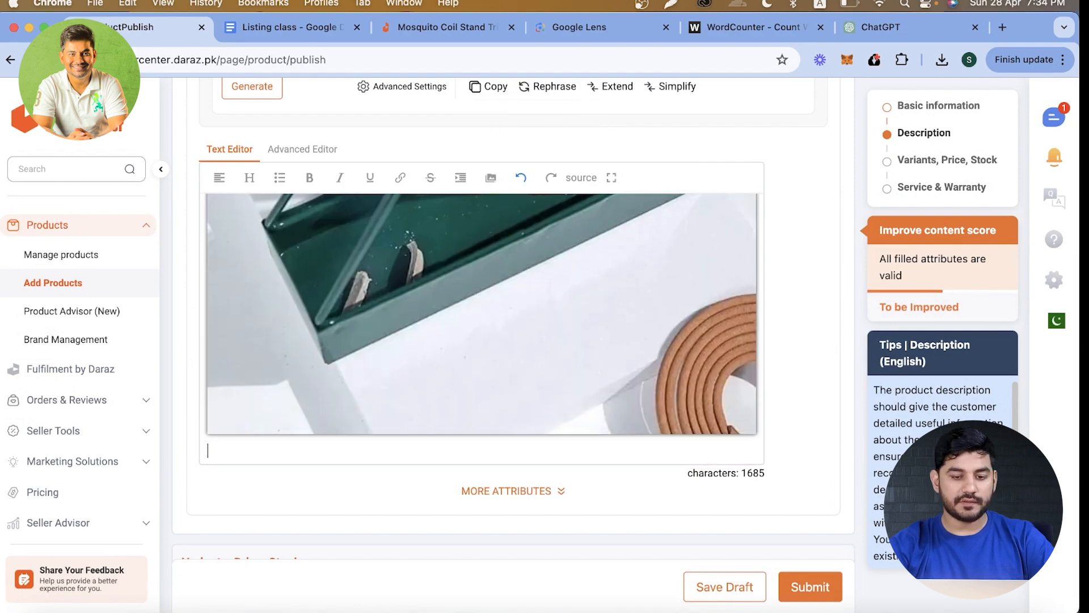
# Step: Find the Frequently Asked Questions answer in the ChatGPT conversation and copy its heading with questions 1 to 6
pyautogui.click(881, 27)
pyautogui.scroll(1, 561, 307)
pyautogui.scroll(15, 562, 307)
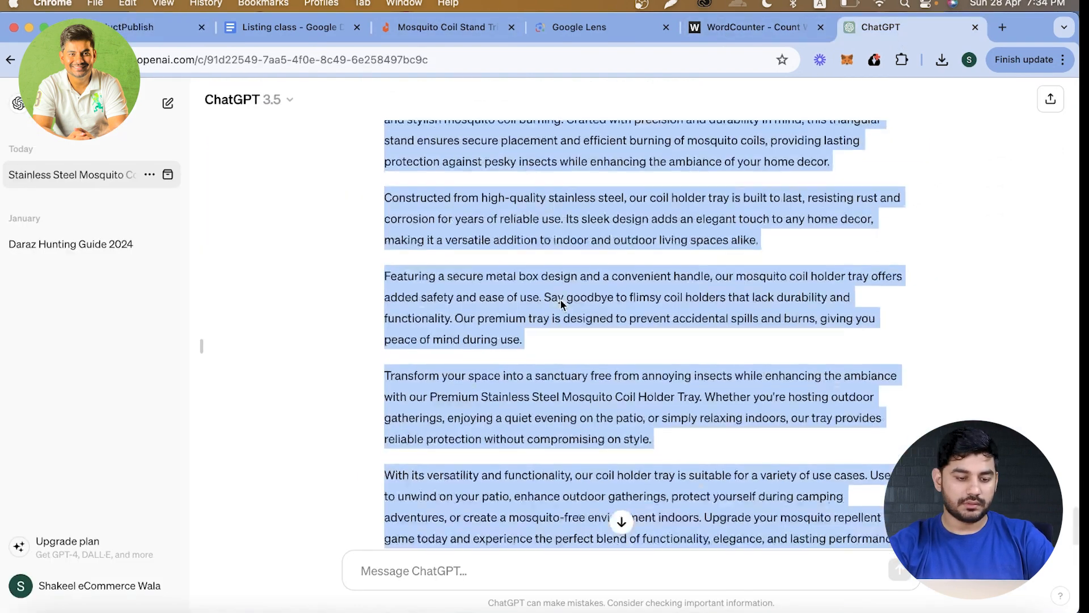
pyautogui.scroll(8, 499, 247)
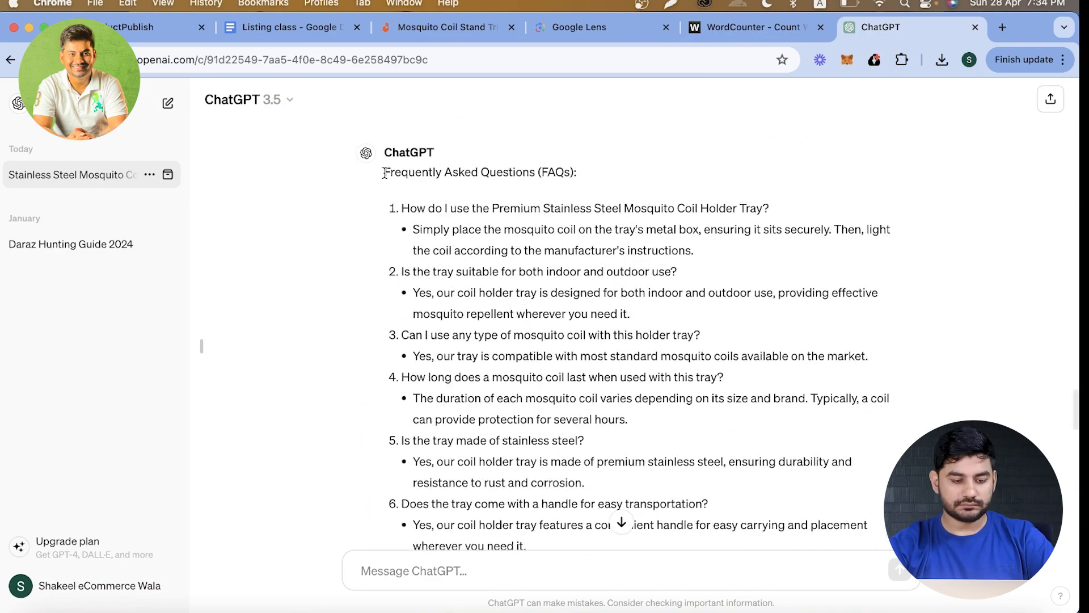
pyautogui.scroll(-20, 385, 172)
pyautogui.scroll(10, 579, 239)
pyautogui.click(580, 238)
pyautogui.scroll(10, 580, 236)
pyautogui.scroll(5, 578, 234)
pyautogui.moveTo(382, 209); pyautogui.dragTo(582, 545)
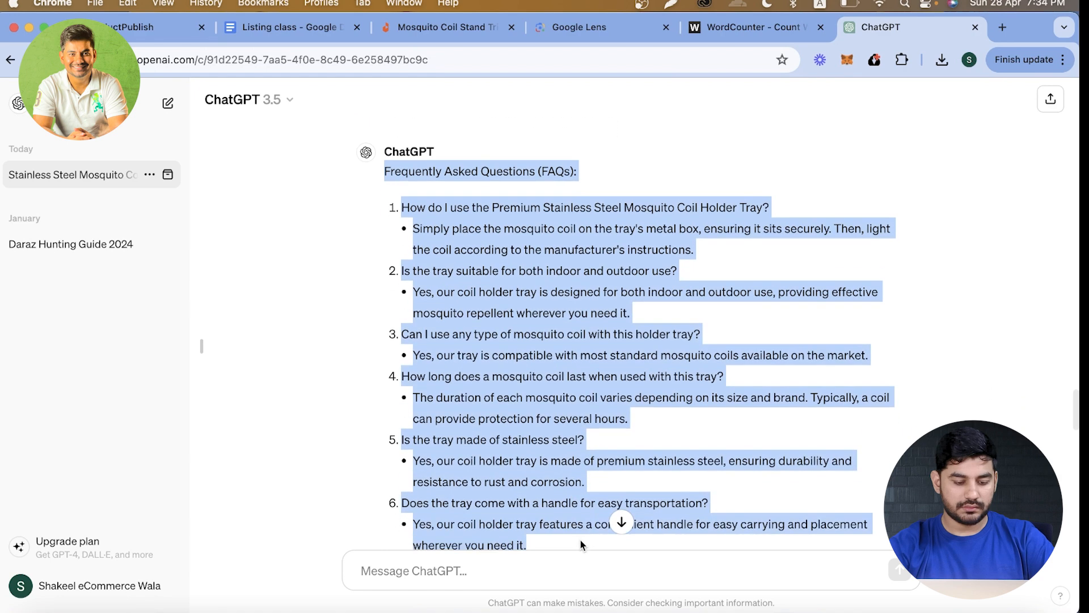
pyautogui.scroll(-2, 581, 544)
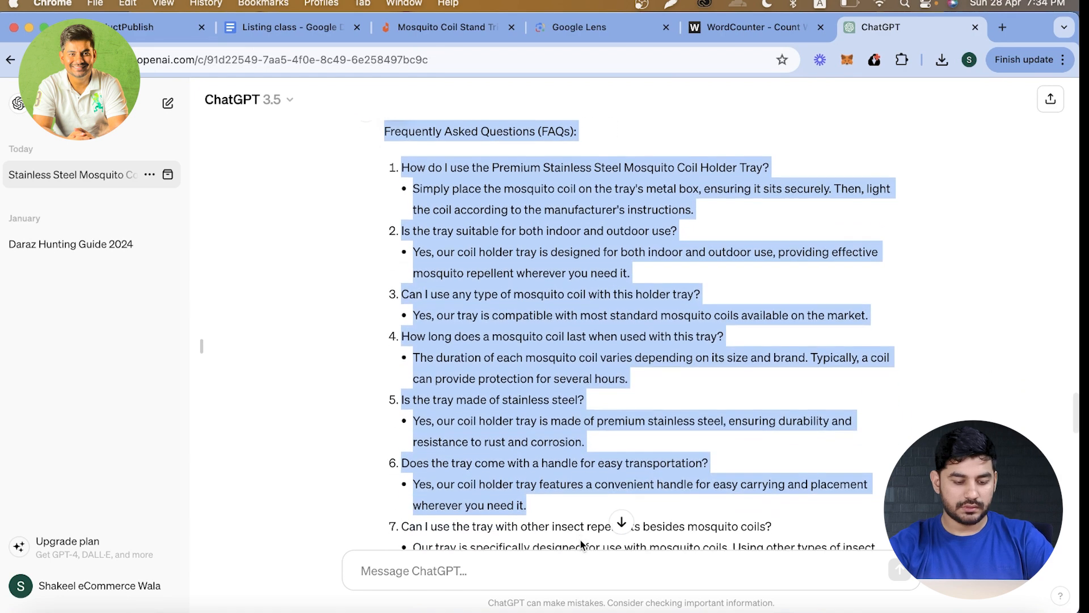
# Step: Paste the copied FAQs below the last image in the Daraz English description and start a seventh list item
pyautogui.click(142, 28)
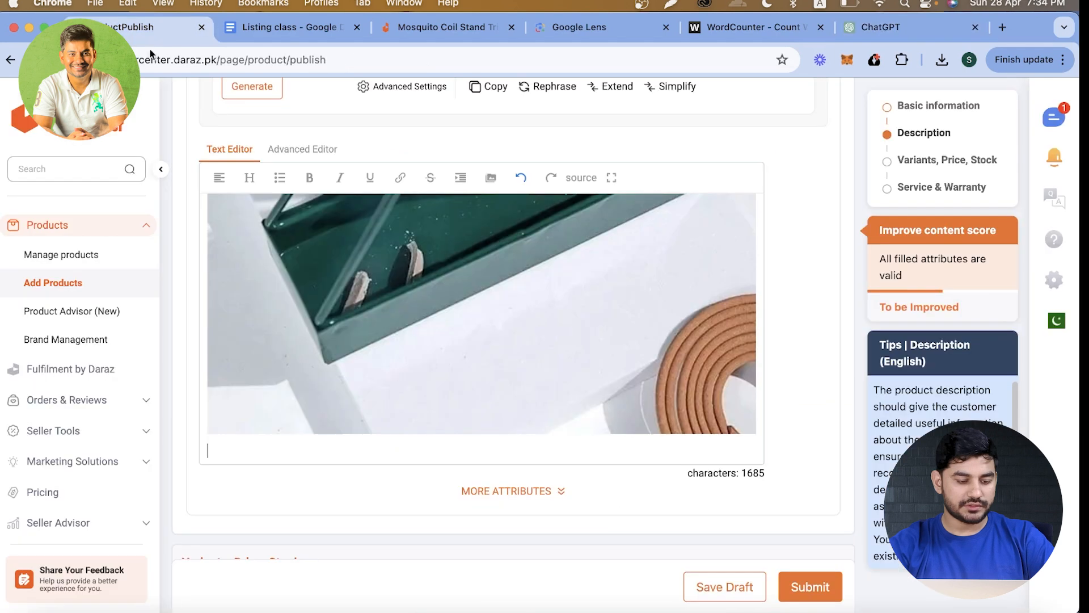
pyautogui.click(386, 388)
pyautogui.click(256, 454)
pyautogui.press('Return')
pyautogui.press('super+v')
pyautogui.press('Return')
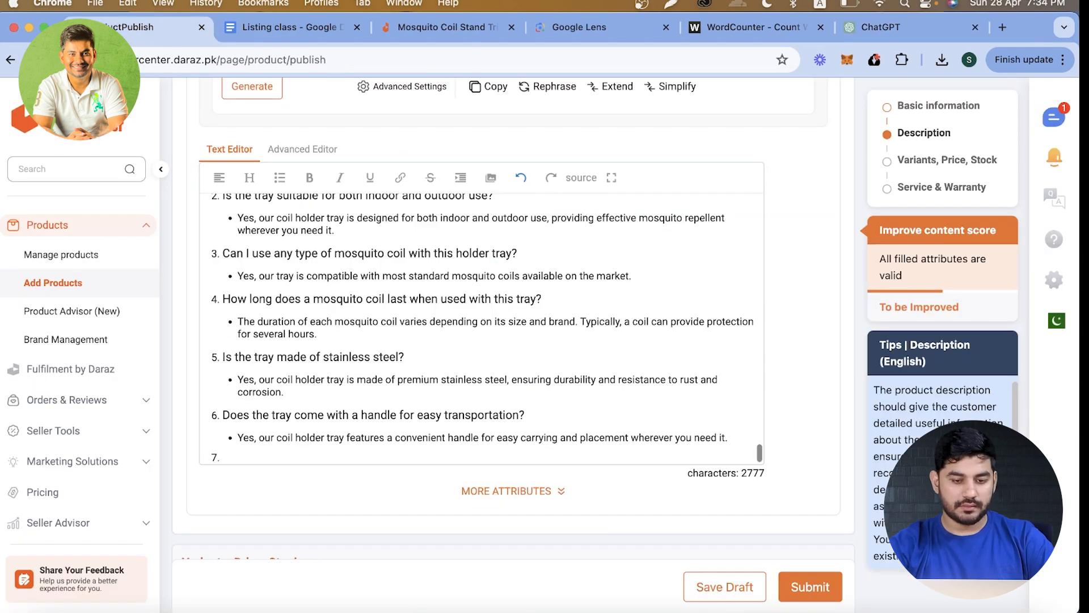
# Step: Copy FAQs 7 to 10 from the ChatGPT conversation and return to the Daraz description editor
pyautogui.click(880, 27)
pyautogui.scroll(-3, 488, 417)
pyautogui.scroll(-1, 488, 417)
pyautogui.moveTo(401, 378); pyautogui.dragTo(569, 239)
pyautogui.scroll(5, 568, 241)
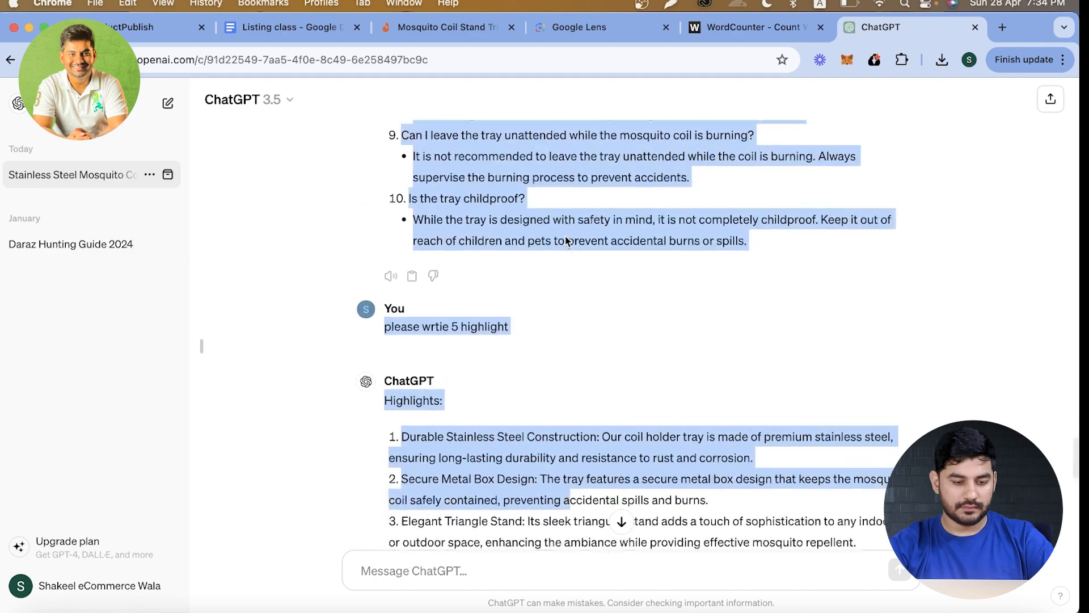
pyautogui.scroll(3, 566, 240)
pyautogui.click(414, 156)
pyautogui.moveTo(401, 136); pyautogui.dragTo(754, 372)
pyautogui.press('super+c')
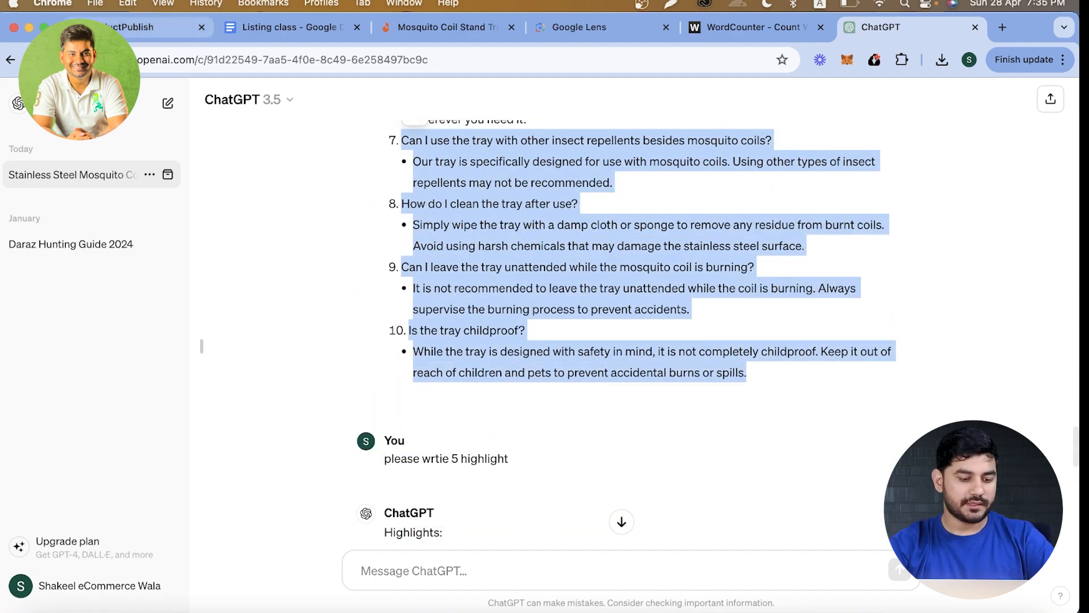
pyautogui.click(97, 28)
pyautogui.press('BackSpace')
pyautogui.press('super+v')
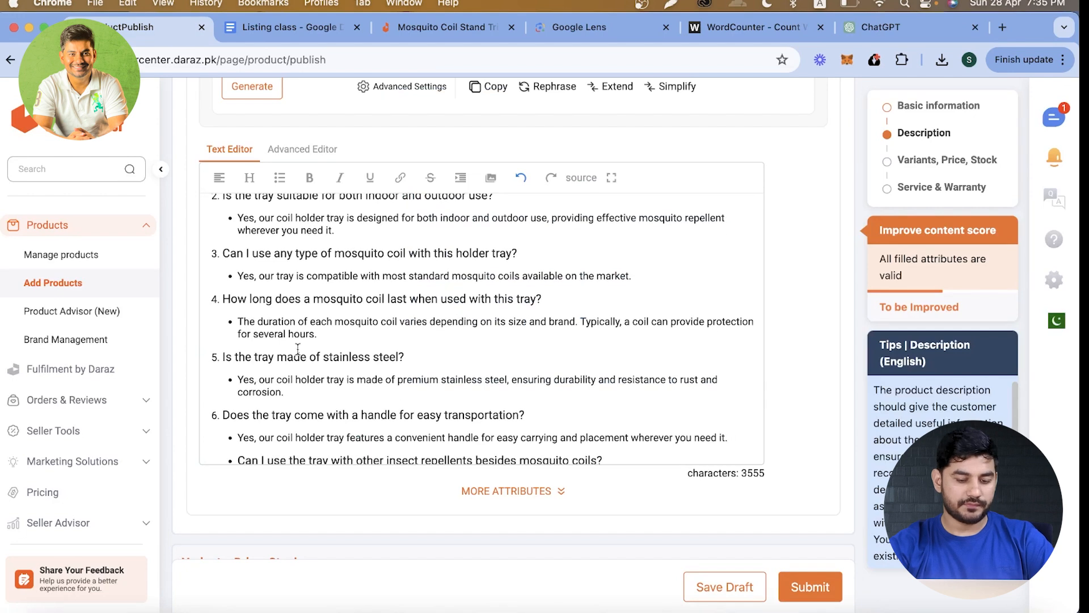
pyautogui.scroll(-3, 394, 404)
pyautogui.scroll(-3, 394, 403)
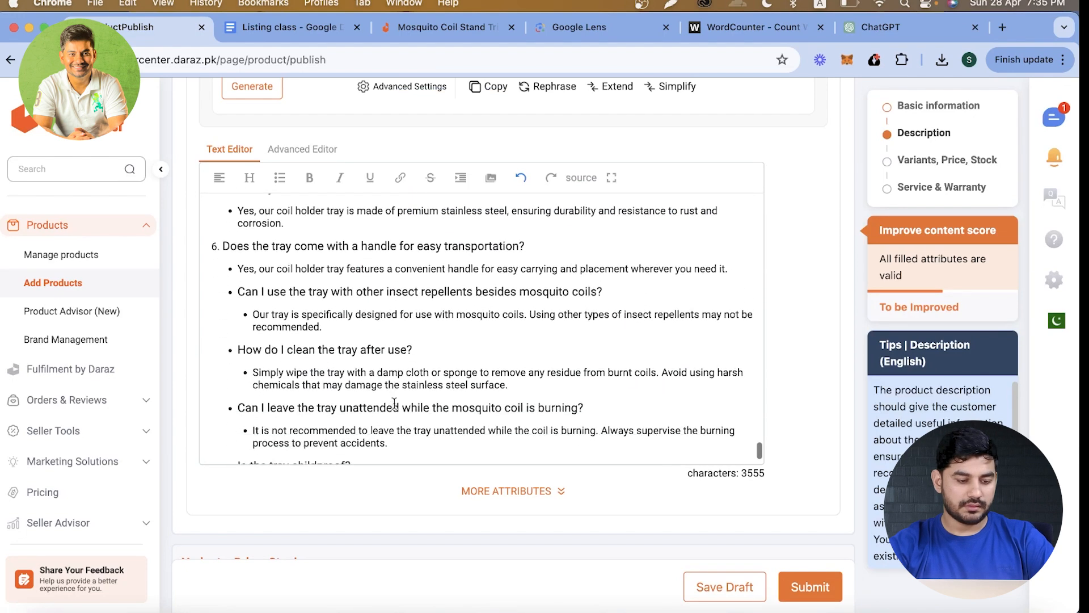
pyautogui.scroll(1, 394, 404)
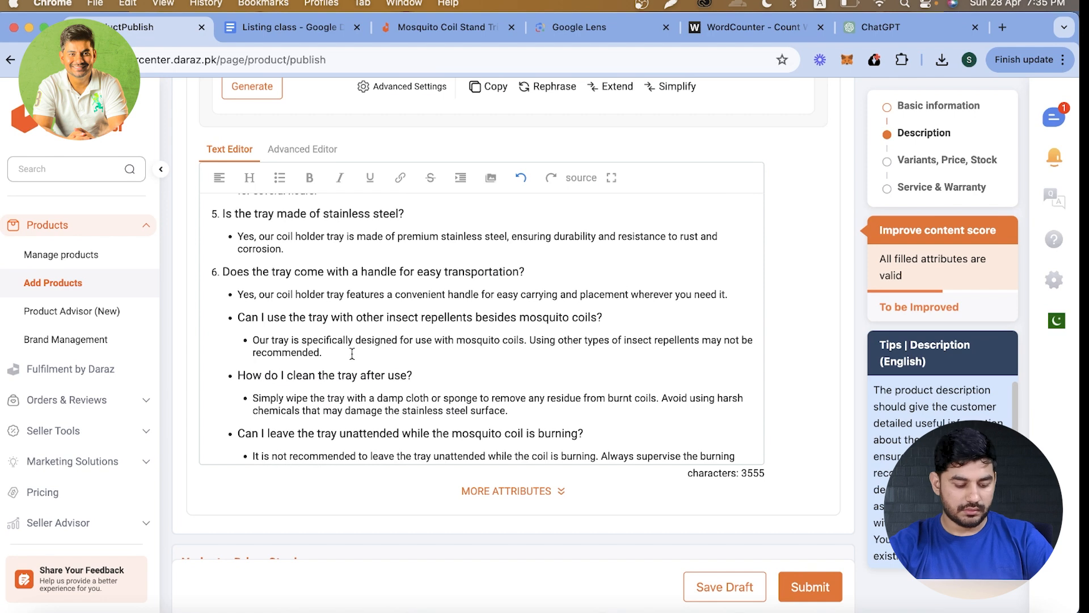
pyautogui.press('super+z')
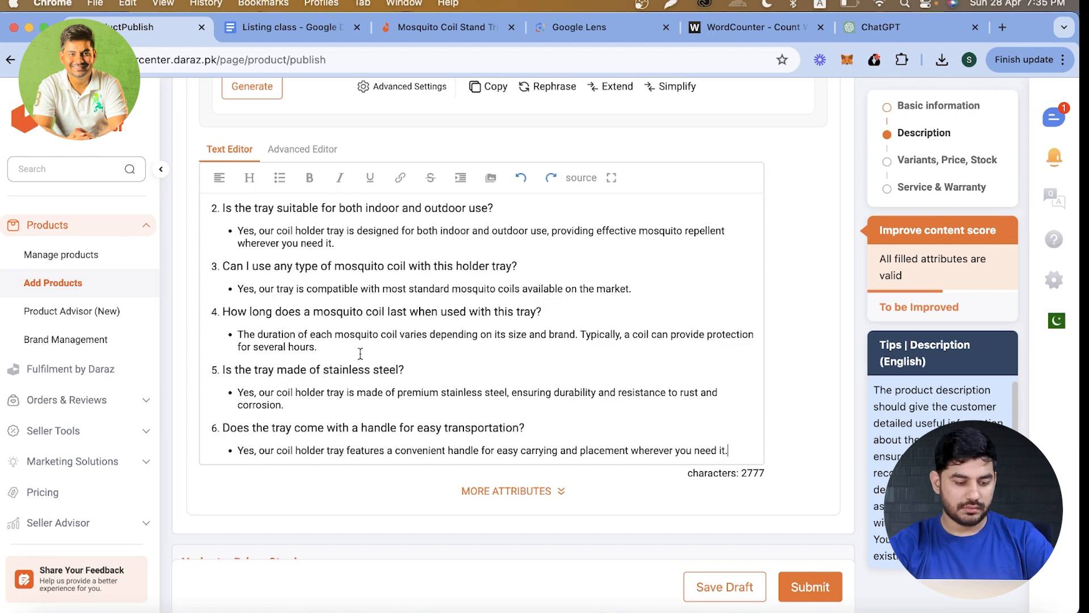
# Step: Paste FAQs 7 to 10 on a new line after the sixth answer, then check the description's text and images
pyautogui.press('Return')
pyautogui.press('super+v')
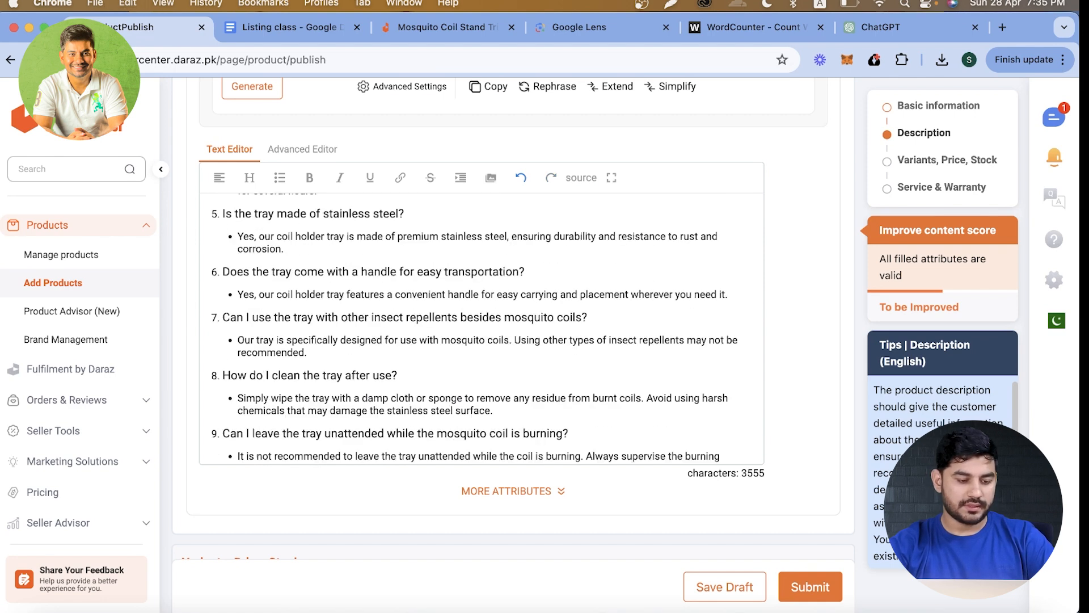
pyautogui.scroll(-6, 514, 364)
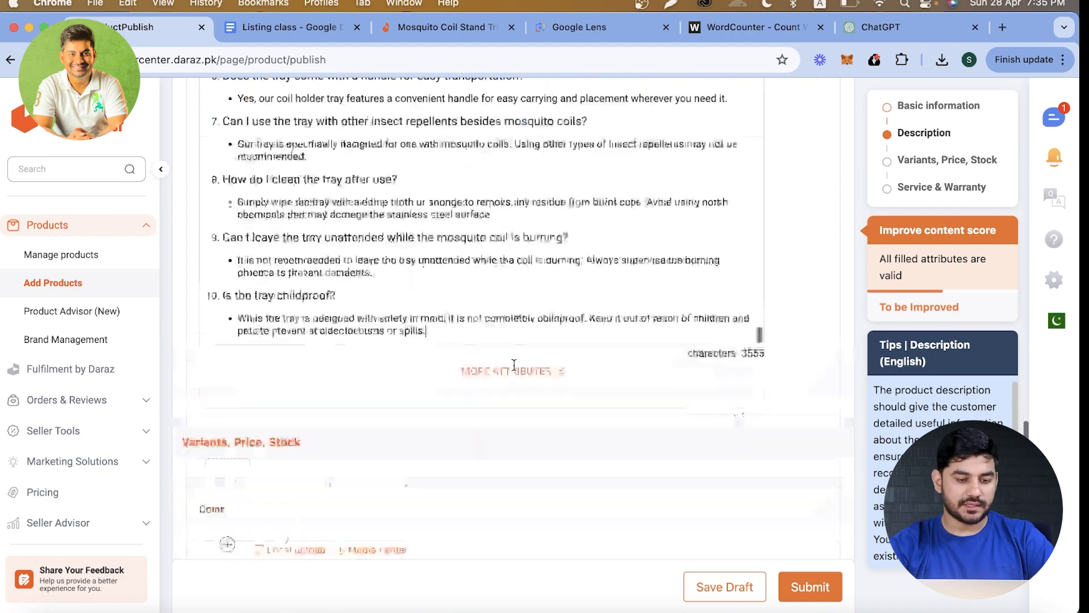
pyautogui.scroll(20, 513, 363)
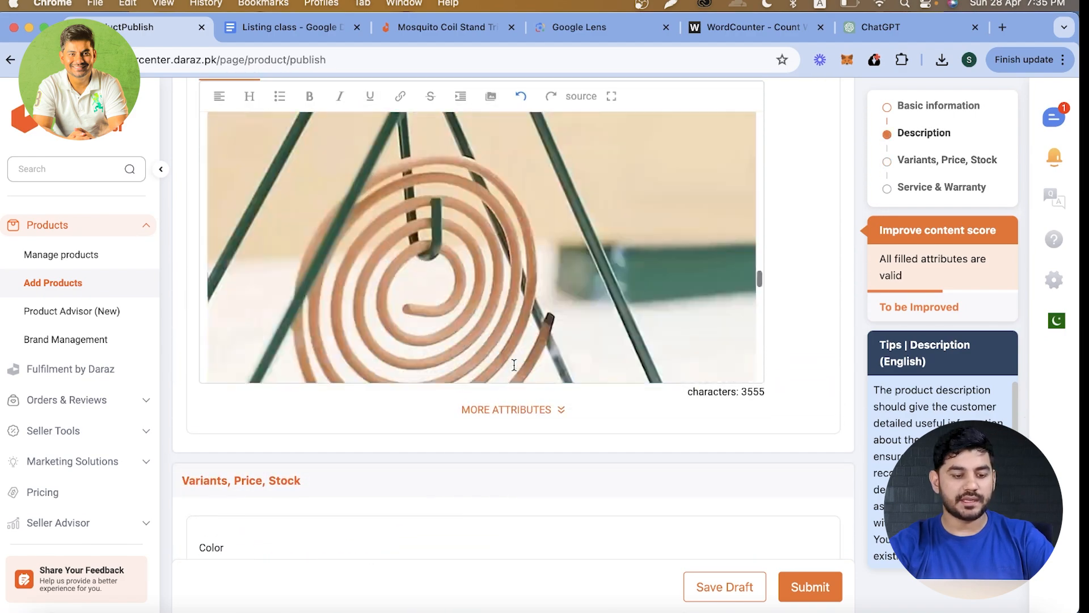
# Step: Upload the five product images 0.jpg to 4.jpg as the Color pictures in the Variants, Price, Stock section
pyautogui.scroll(-15, 514, 368)
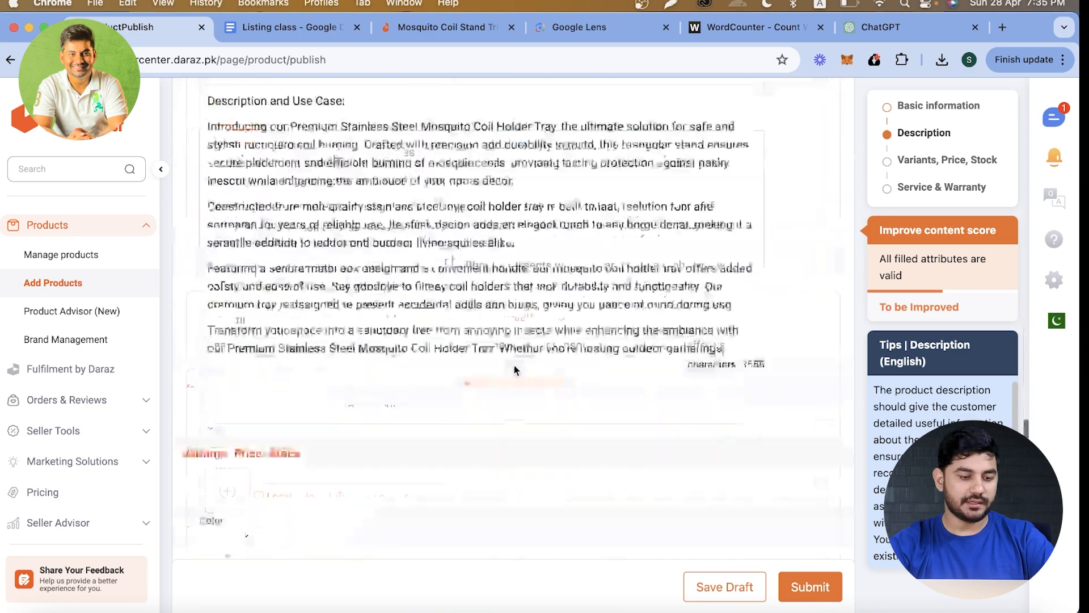
pyautogui.scroll(3, 514, 370)
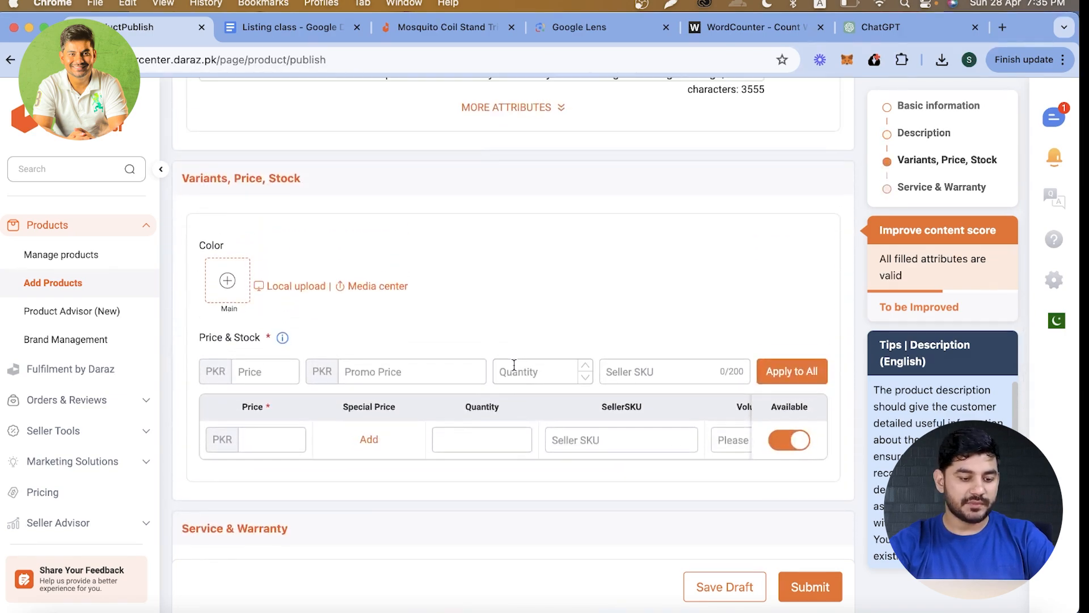
pyautogui.click(240, 285)
pyautogui.click(529, 283)
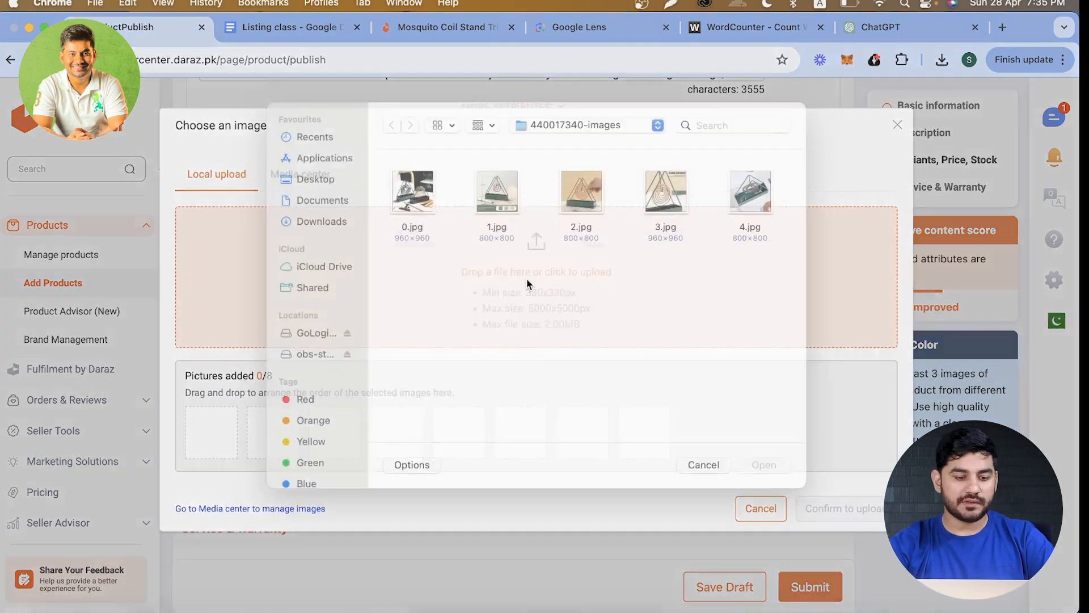
pyautogui.moveTo(778, 267); pyautogui.dragTo(436, 185)
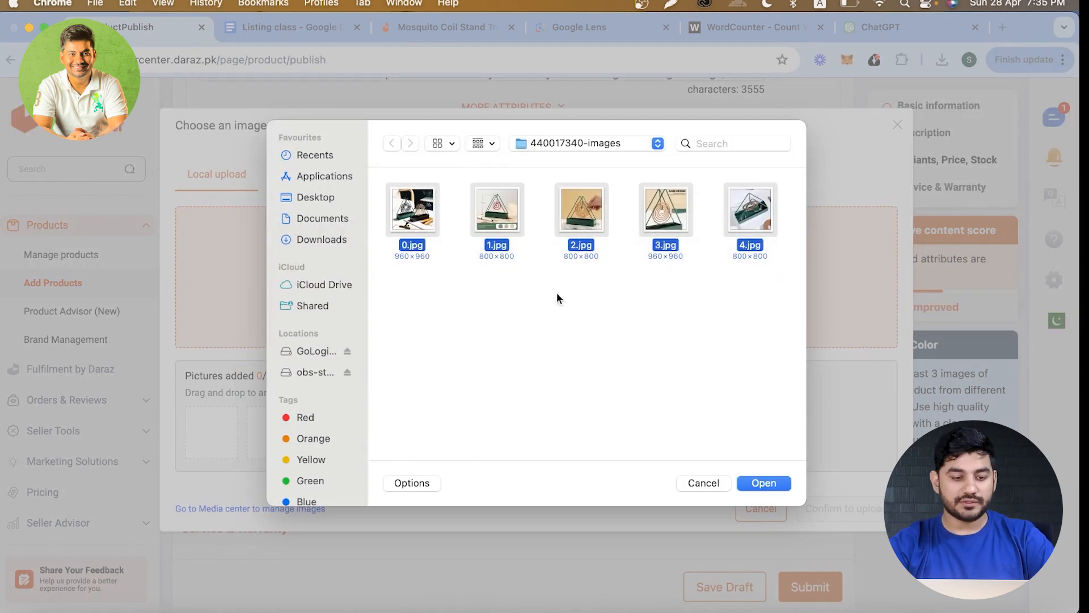
pyautogui.click(759, 489)
pyautogui.click(449, 27)
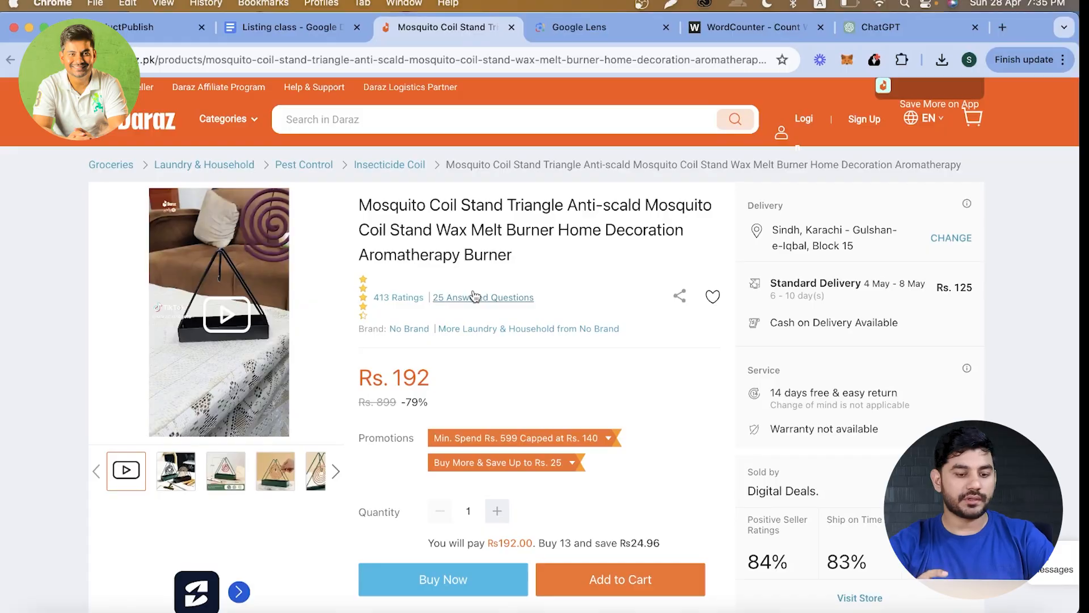
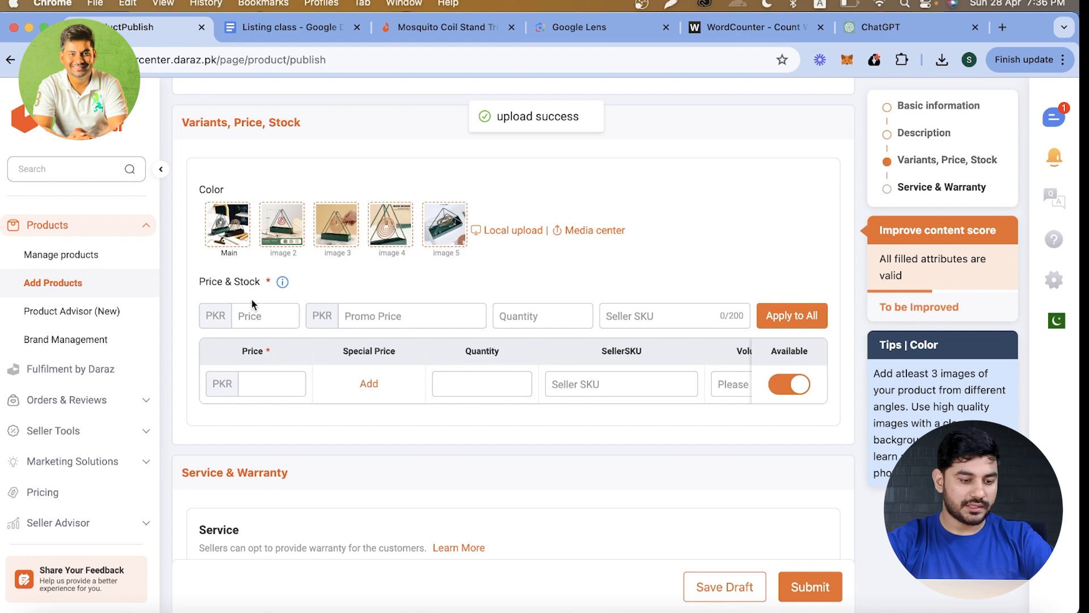
# Step: Switch to the Listing class Google Doc and add the line "Pricing :" below the note "FQA : in listing"
pyautogui.click(253, 309)
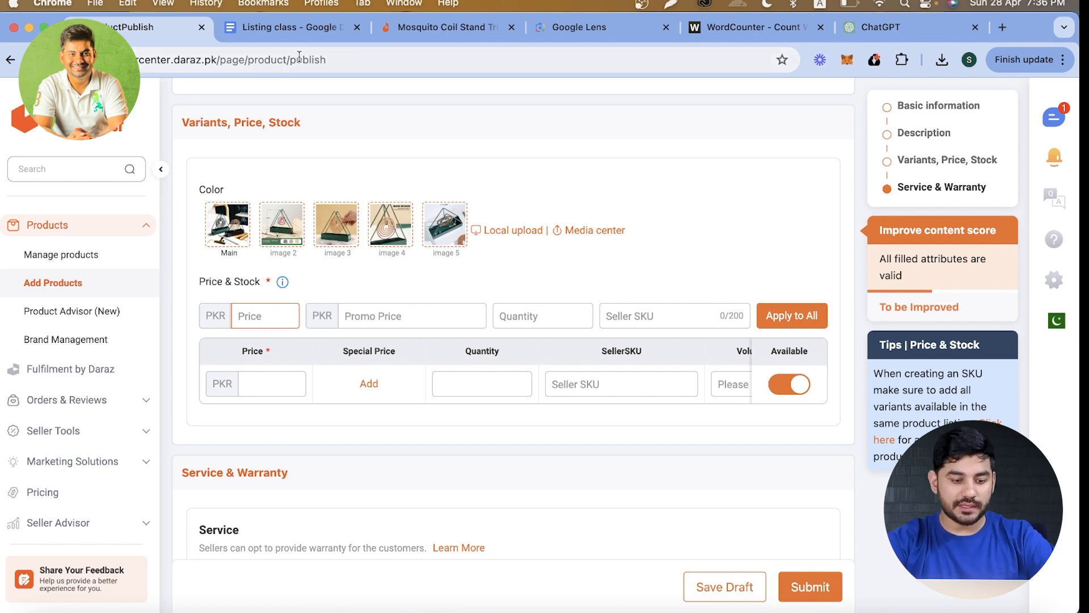
pyautogui.click(433, 22)
pyautogui.click(282, 33)
pyautogui.scroll(-15, 282, 343)
pyautogui.scroll(-20, 283, 345)
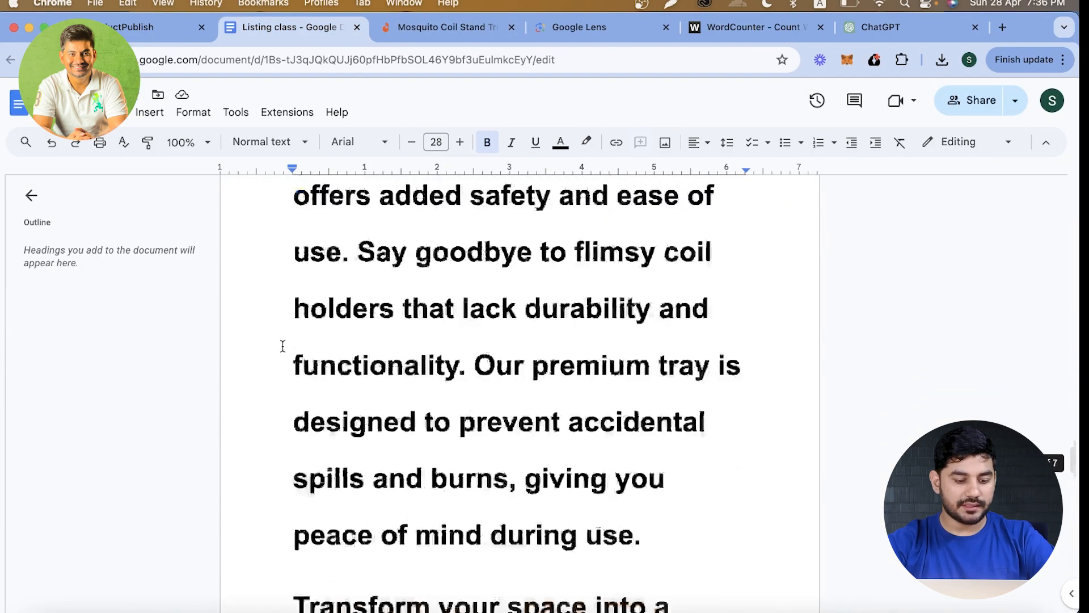
pyautogui.scroll(3, 283, 345)
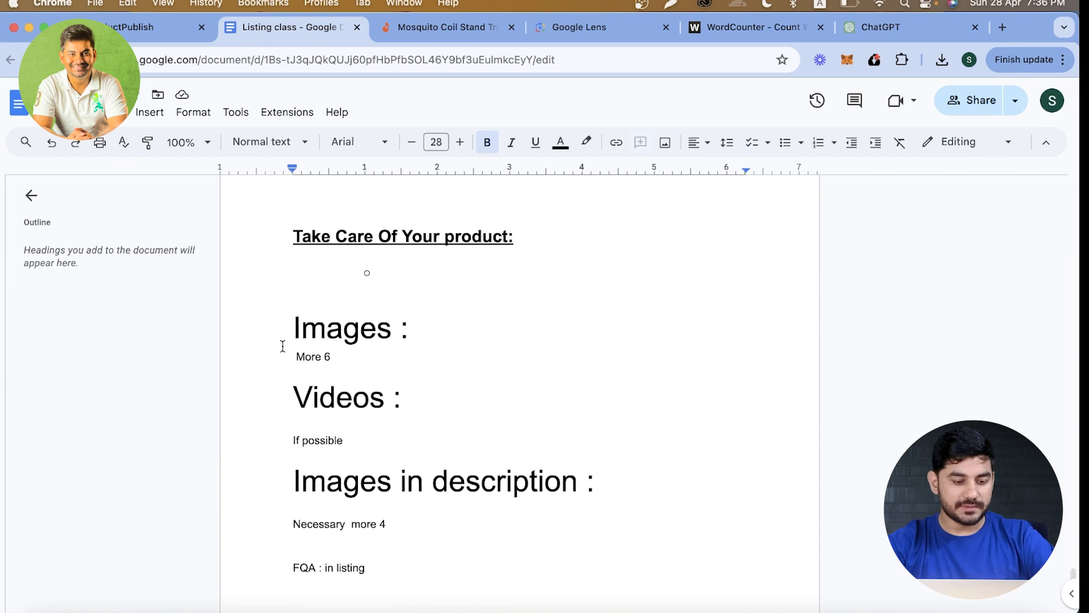
pyautogui.click(367, 354)
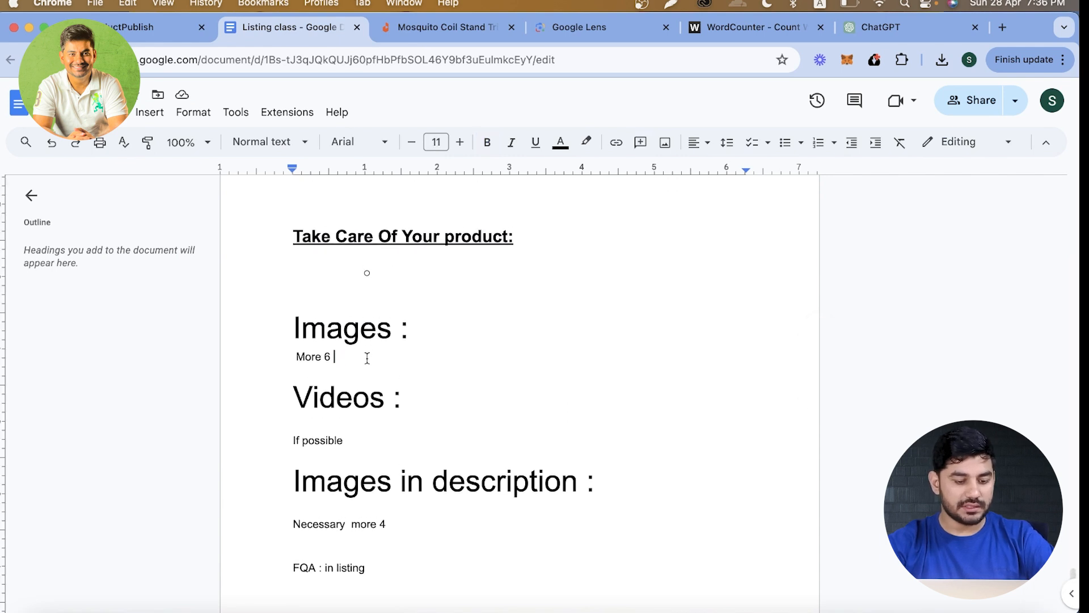
pyautogui.scroll(-2, 375, 465)
pyautogui.press('Return')
pyautogui.press('Return')
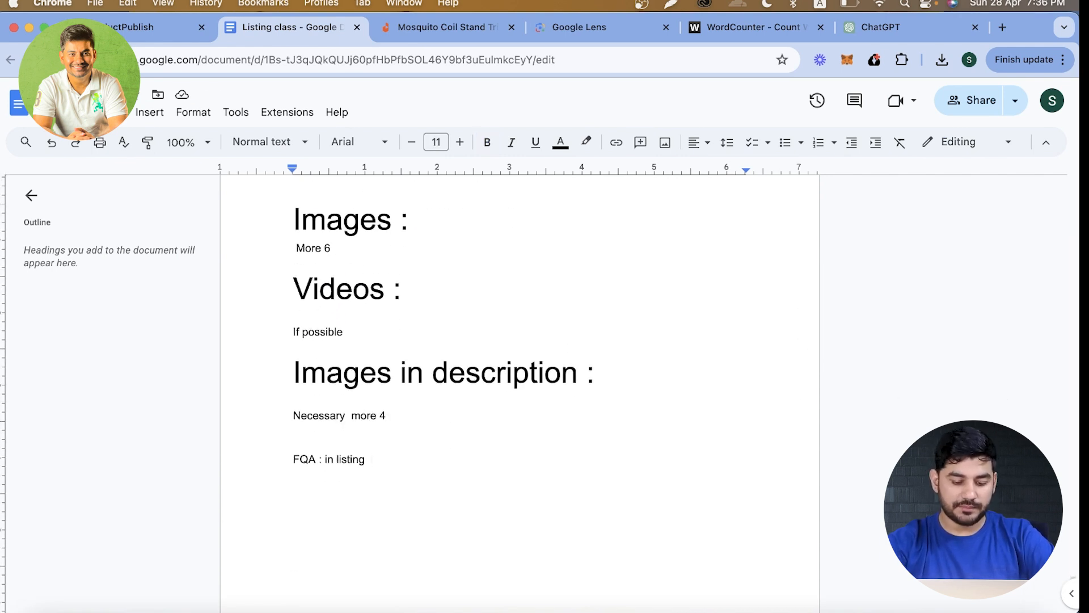
pyautogui.write('Pricing :')
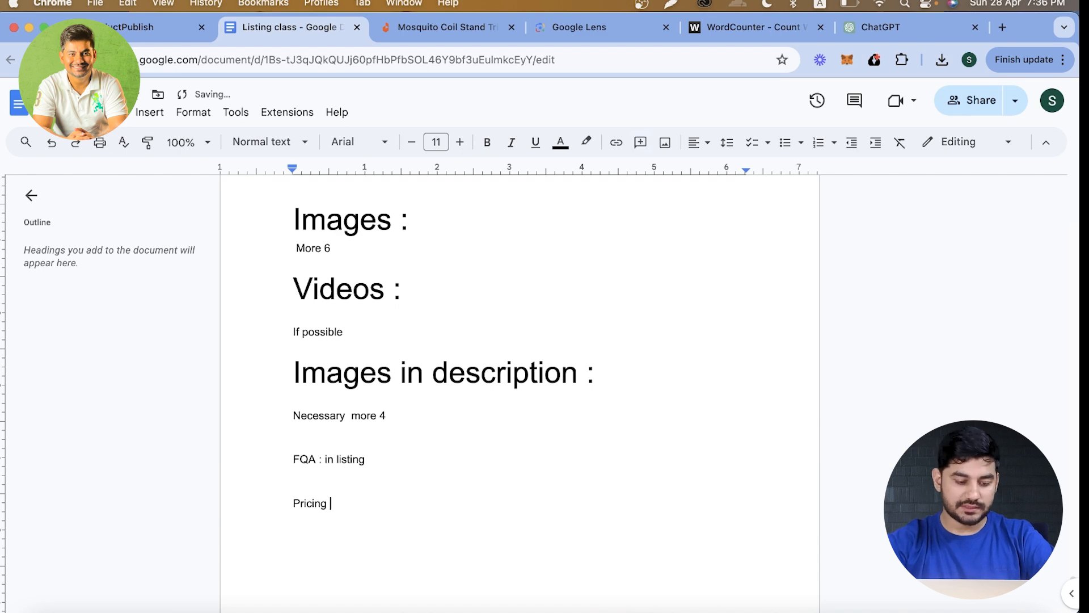
# Step: Search Daraz for "Mosquito Coil Stand", copied from the competitor's product title, and examine the prices of competing listings
pyautogui.click(437, 26)
pyautogui.moveTo(358, 205); pyautogui.dragTo(503, 205)
pyautogui.press('super+c')
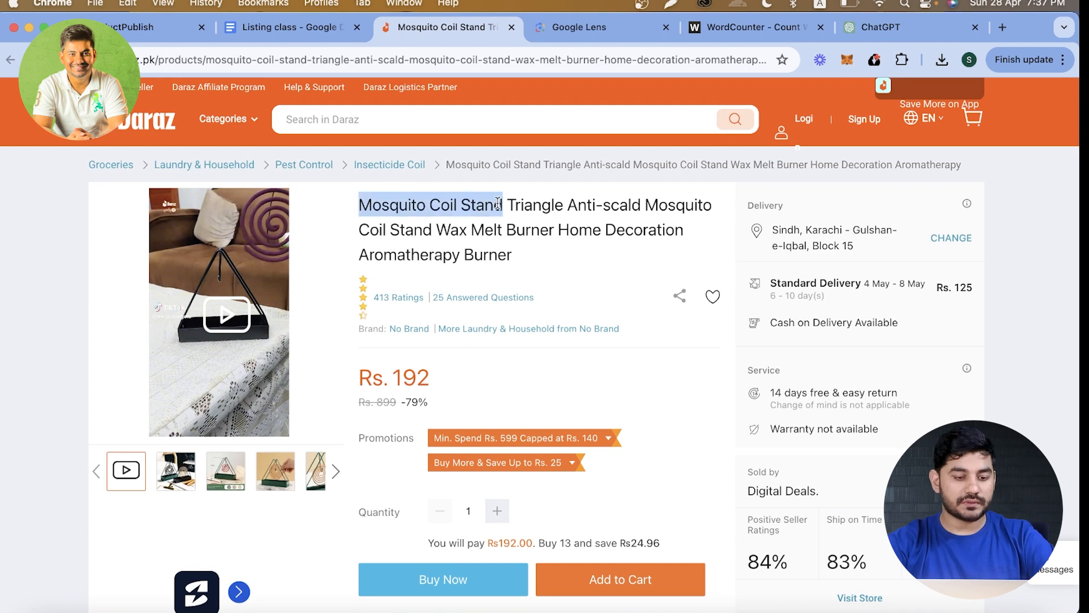
pyautogui.click(344, 120)
pyautogui.press('super+v')
pyautogui.press('Return')
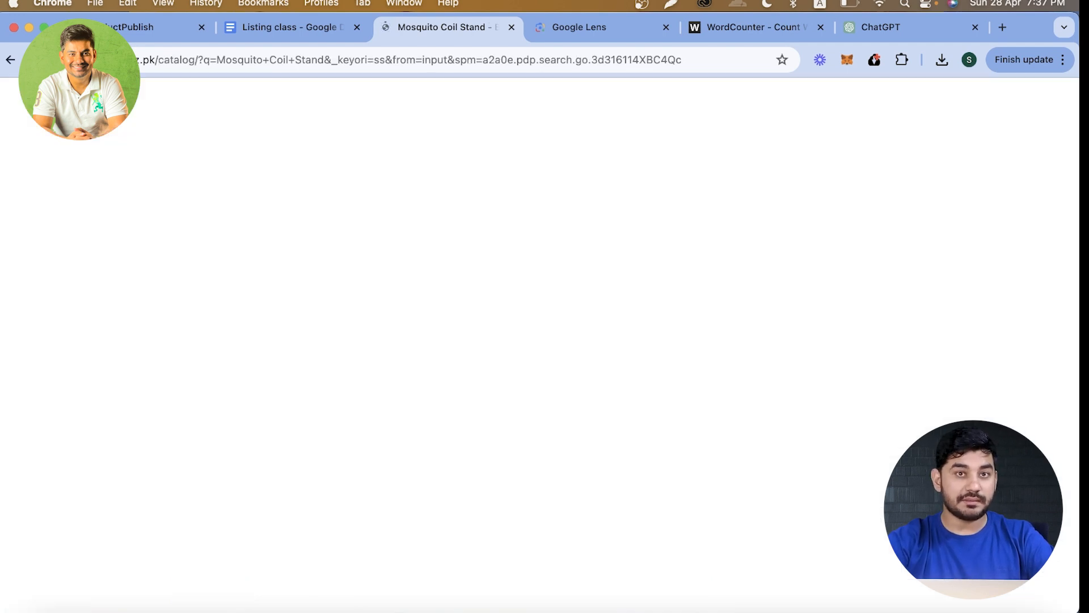
pyautogui.scroll(-3, 383, 354)
pyautogui.scroll(-4, 384, 354)
pyautogui.scroll(2, 375, 295)
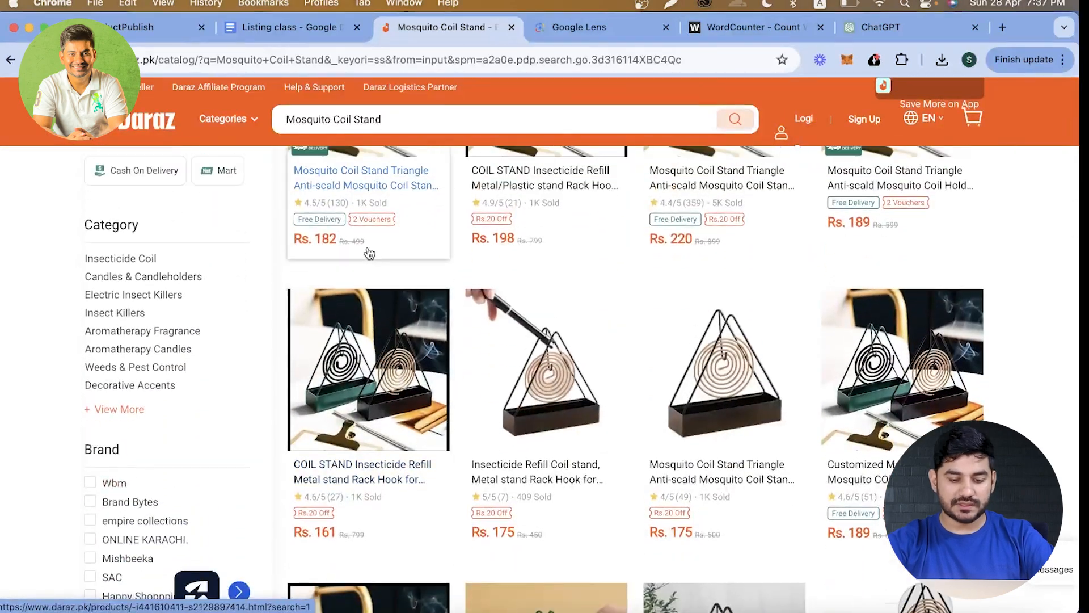
# Step: Examine the selling prices, crossed-out prices and sales of the competing "Mosquito Coil Stand" listings on Daraz
pyautogui.scroll(-2, 368, 252)
pyautogui.scroll(-4, 676, 363)
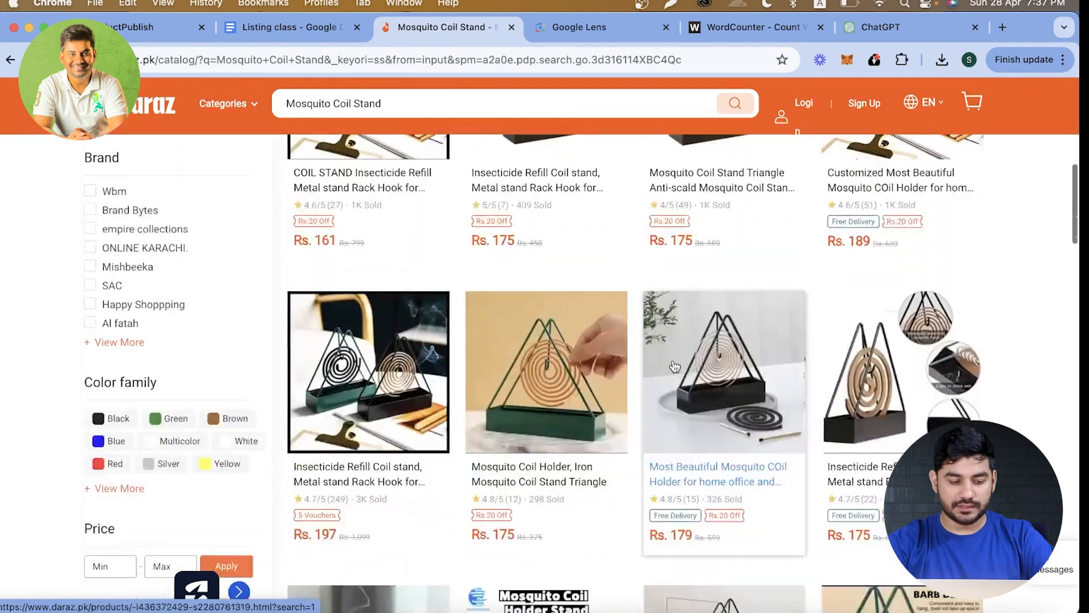
pyautogui.scroll(-8, 676, 366)
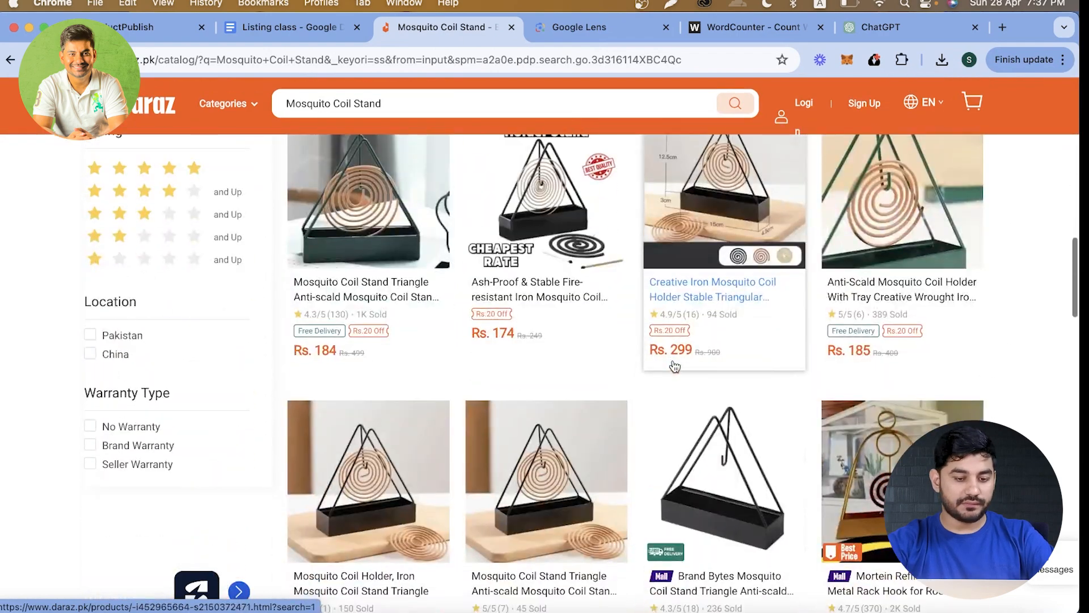
pyautogui.scroll(-7, 527, 263)
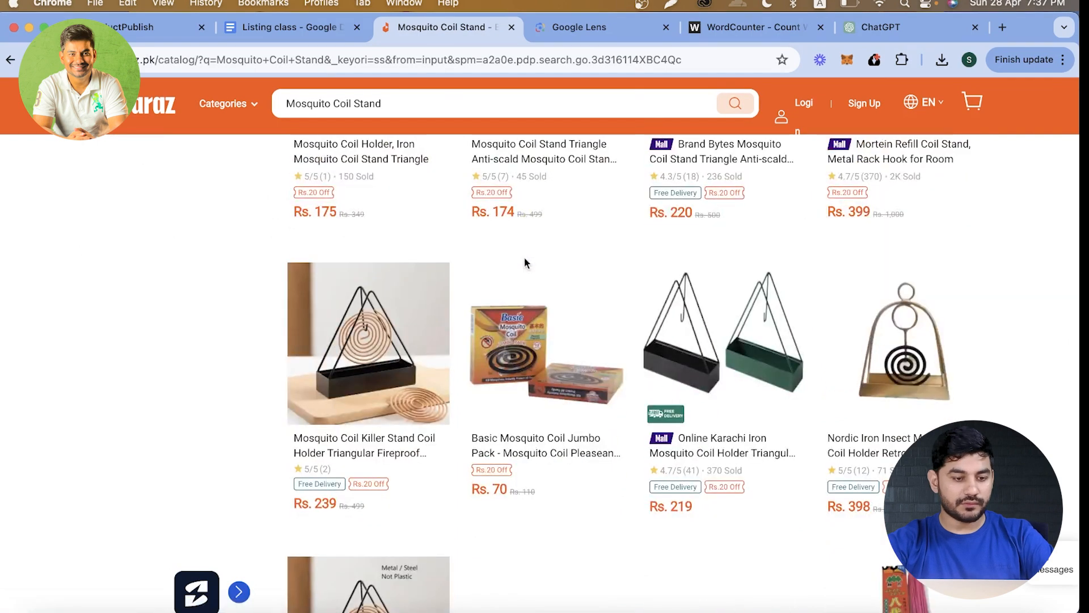
pyautogui.click(189, 27)
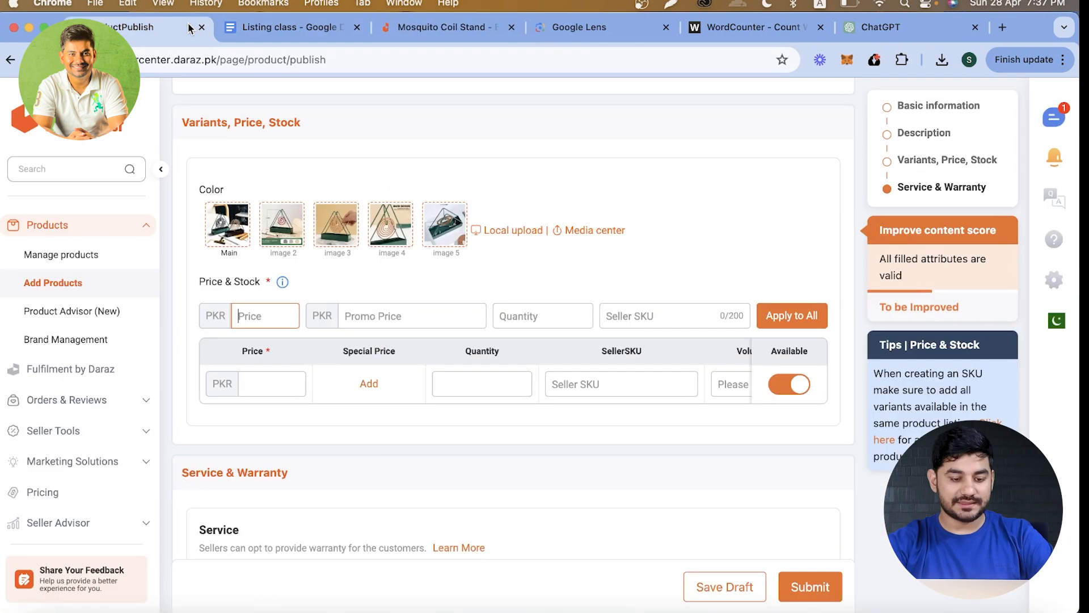
pyautogui.click(449, 26)
pyautogui.scroll(3, 554, 376)
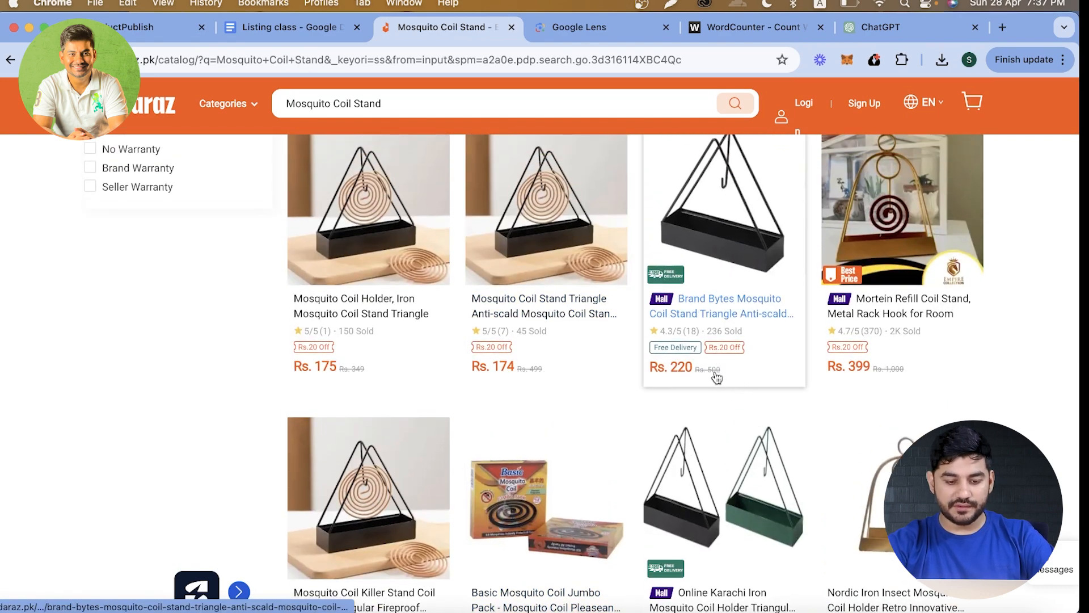
pyautogui.scroll(5, 717, 378)
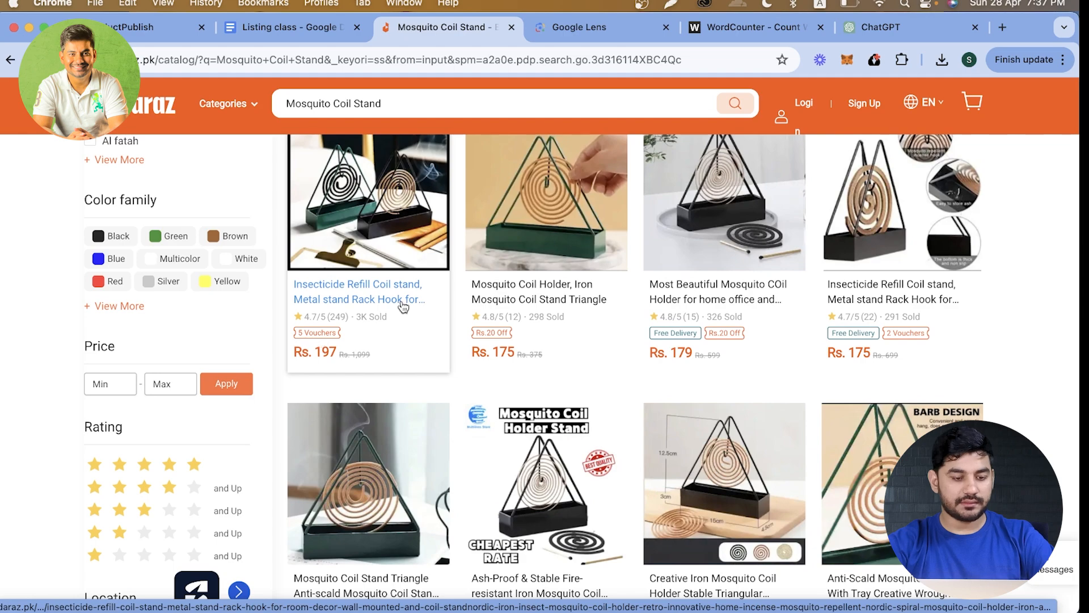
pyautogui.scroll(4, 403, 307)
pyautogui.scroll(-3, 403, 307)
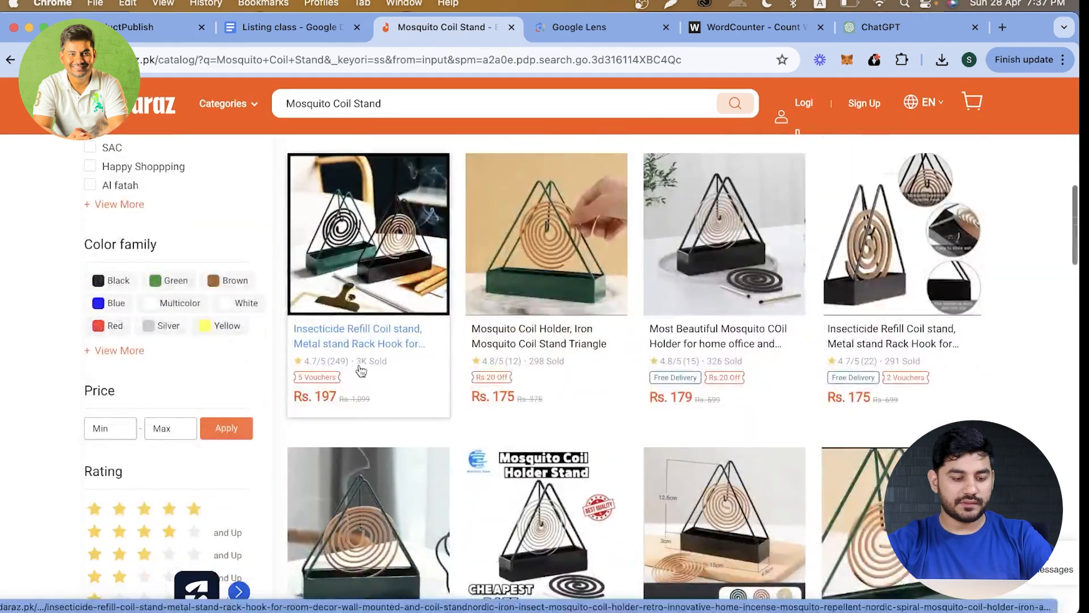
pyautogui.scroll(5, 382, 326)
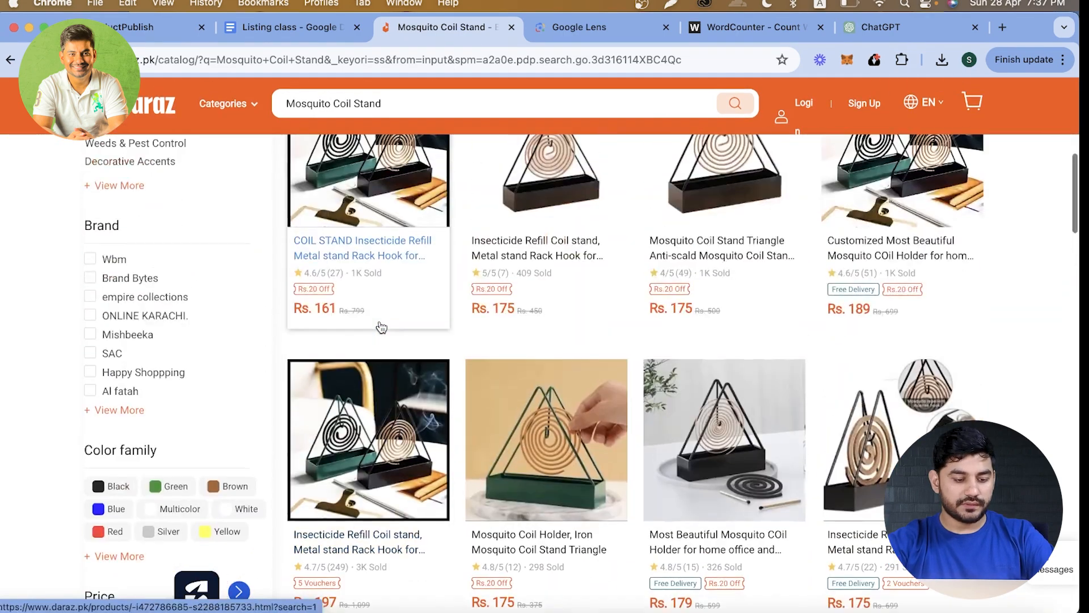
pyautogui.scroll(-5, 382, 327)
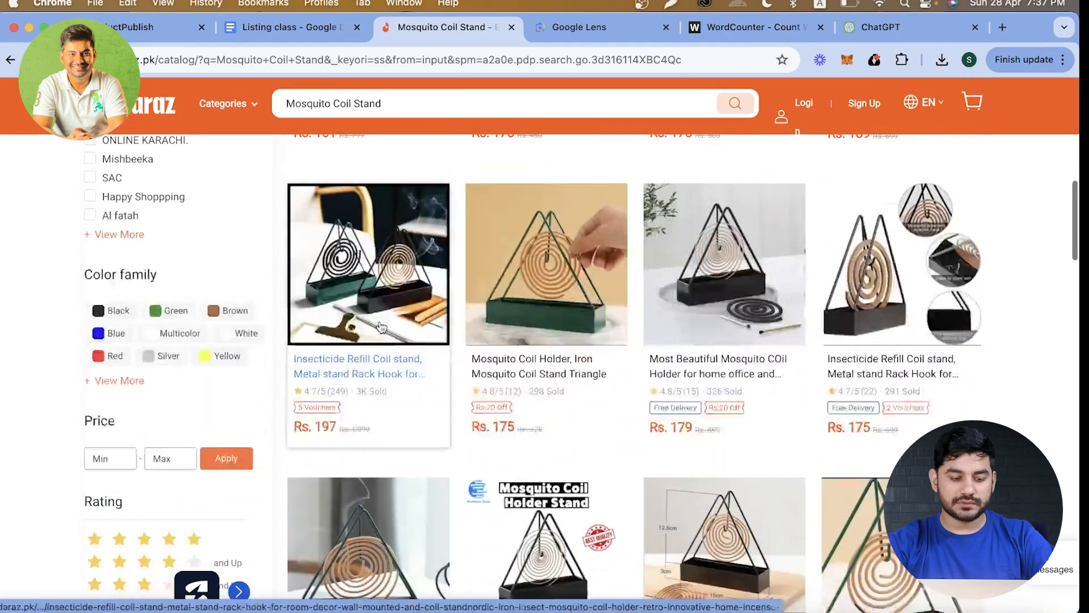
pyautogui.scroll(8, 381, 326)
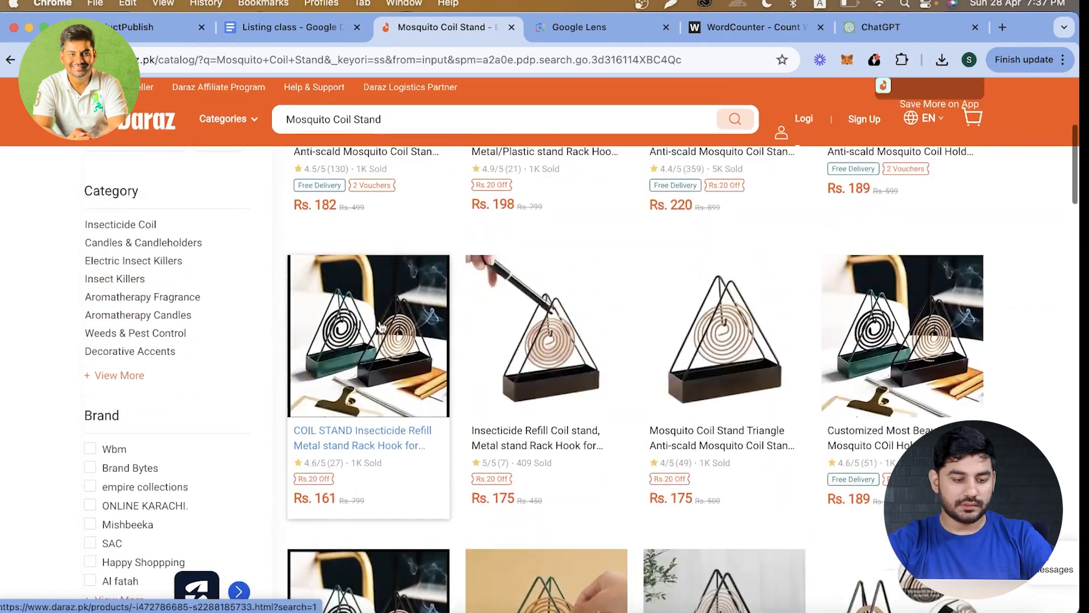
pyautogui.scroll(3, 381, 327)
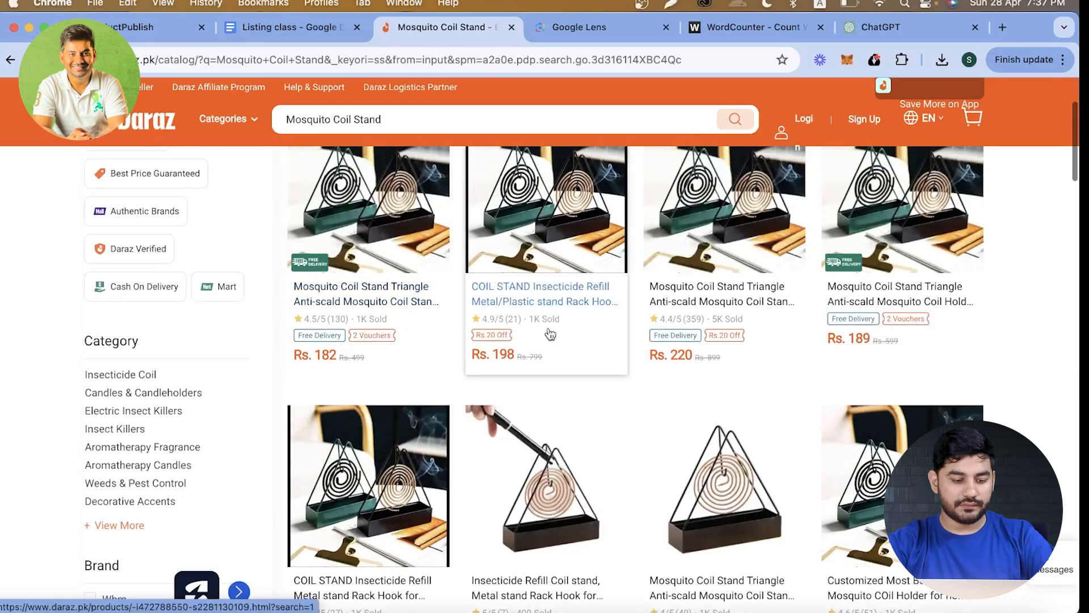
pyautogui.scroll(2, 545, 369)
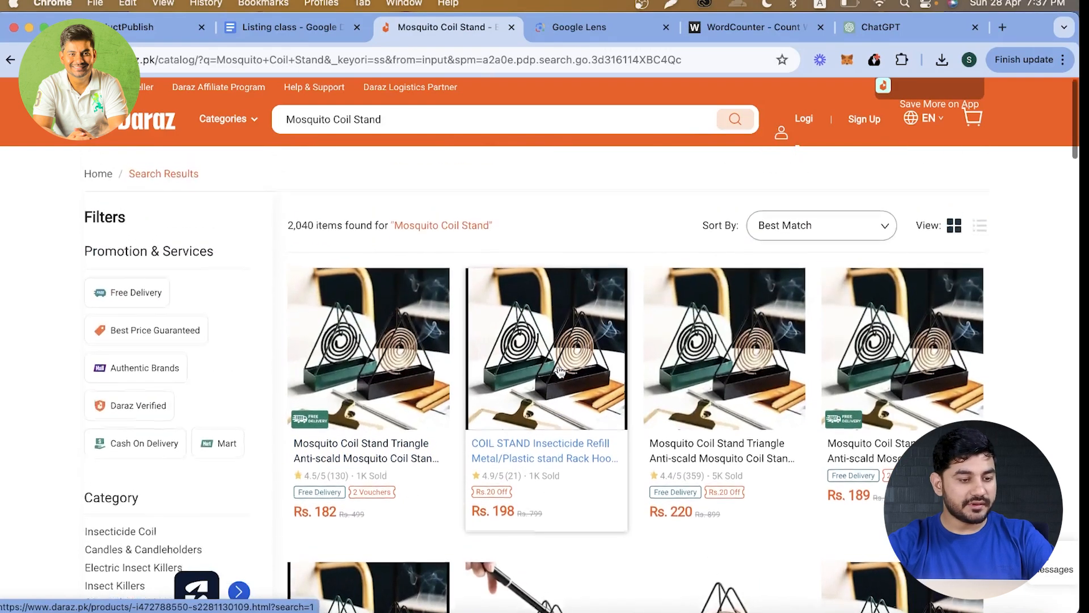
# Step: Switch to the Listing class Google Doc and add the line "500 cut price 174" below "Pricing :"
pyautogui.click(118, 29)
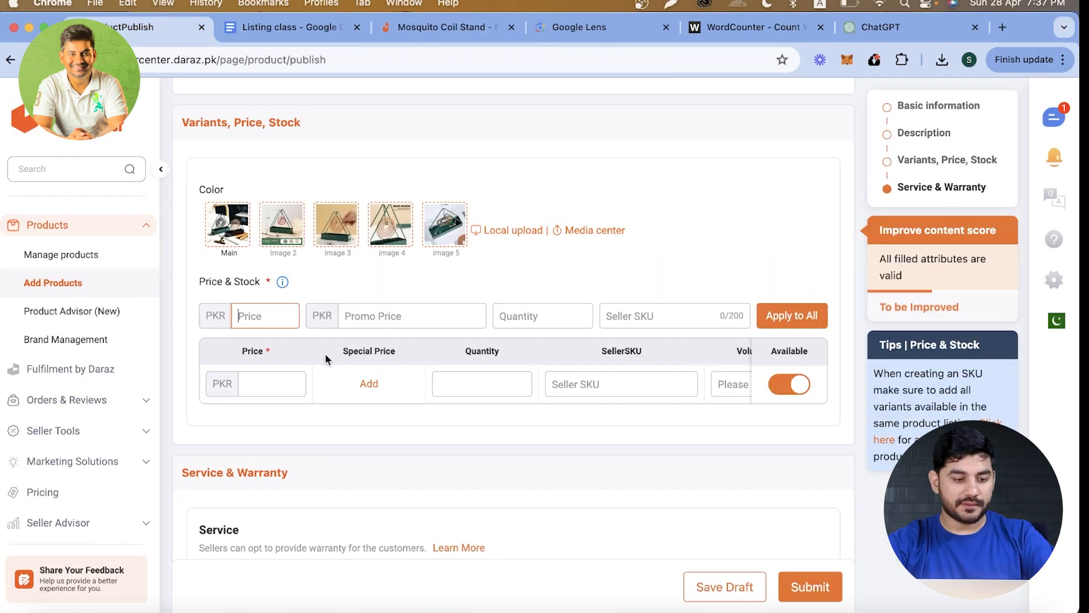
pyautogui.click(275, 29)
pyautogui.click(355, 513)
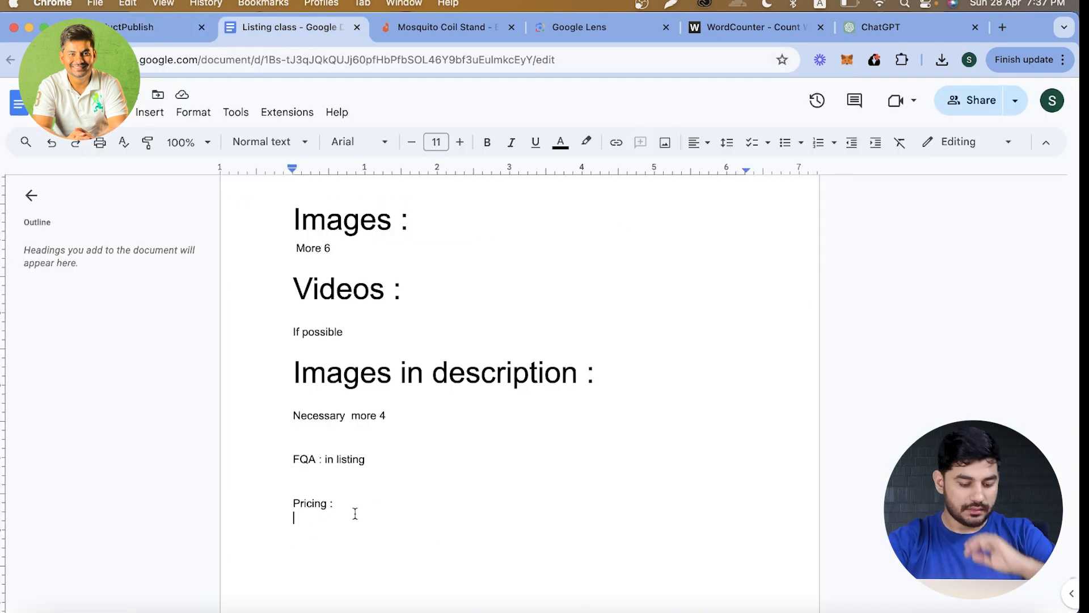
pyautogui.write('5')
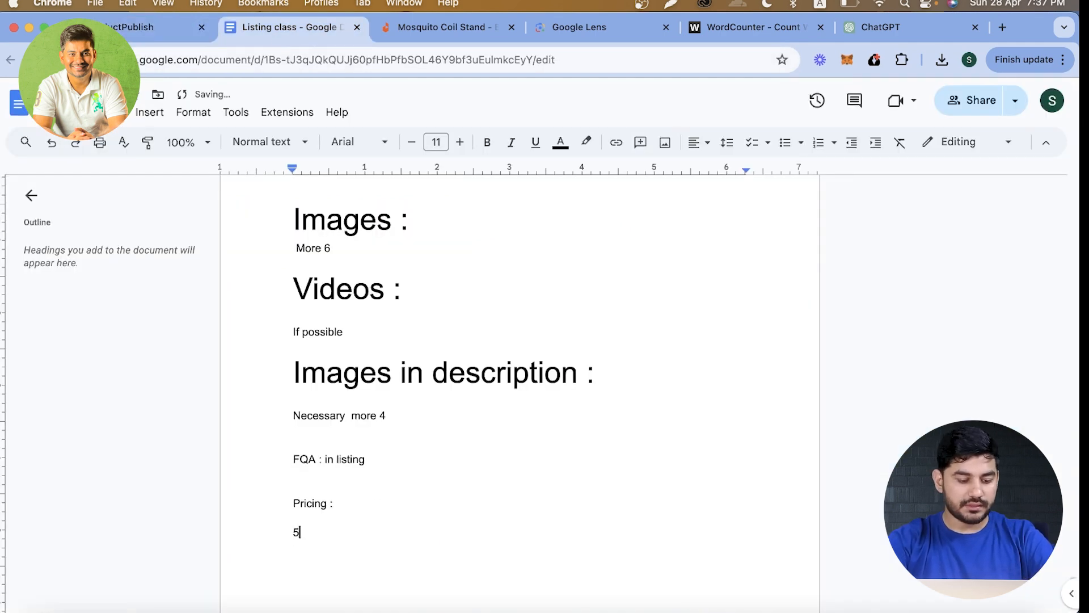
pyautogui.write('00 cut priuc')
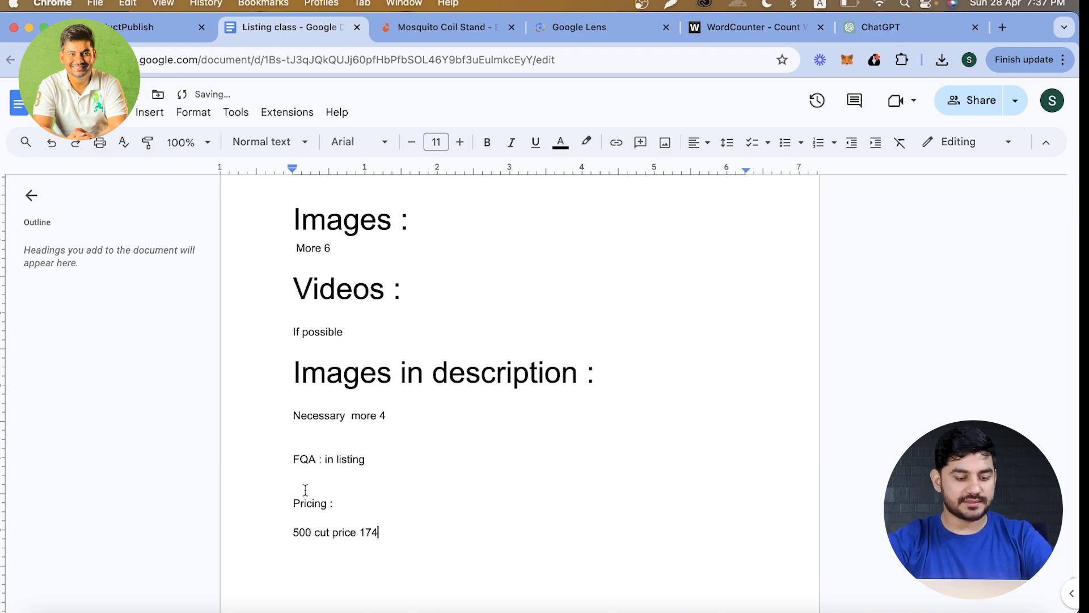
pyautogui.write(' 174')
pyautogui.press('Return')
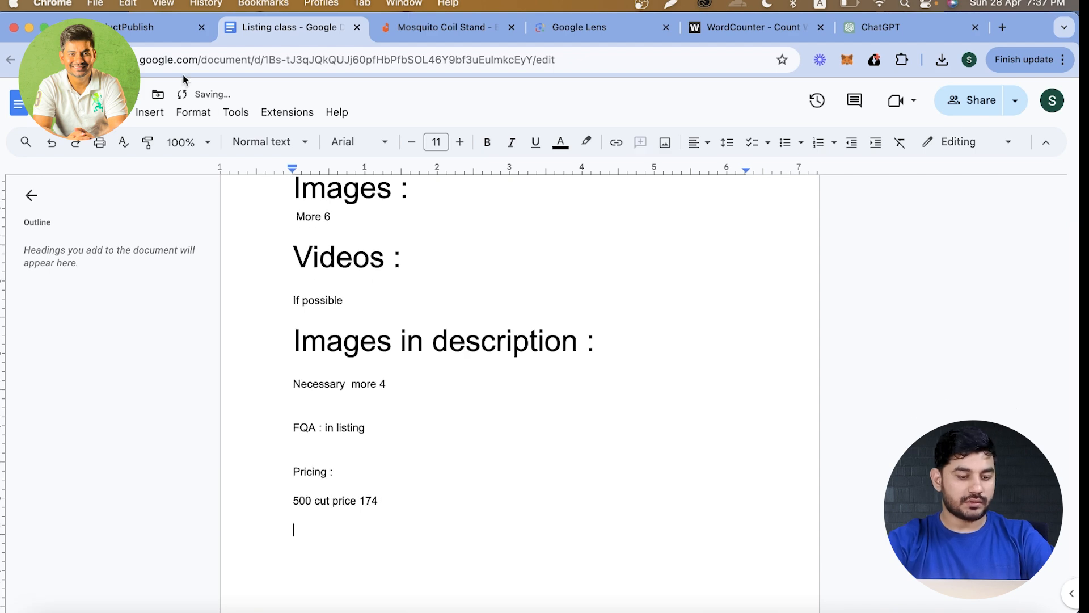
# Step: In the Daraz product form, set the price to PKR 500 and the promo price to 174, starting on 2024-04-28
pyautogui.click(170, 26)
pyautogui.write('500')
pyautogui.click(369, 313)
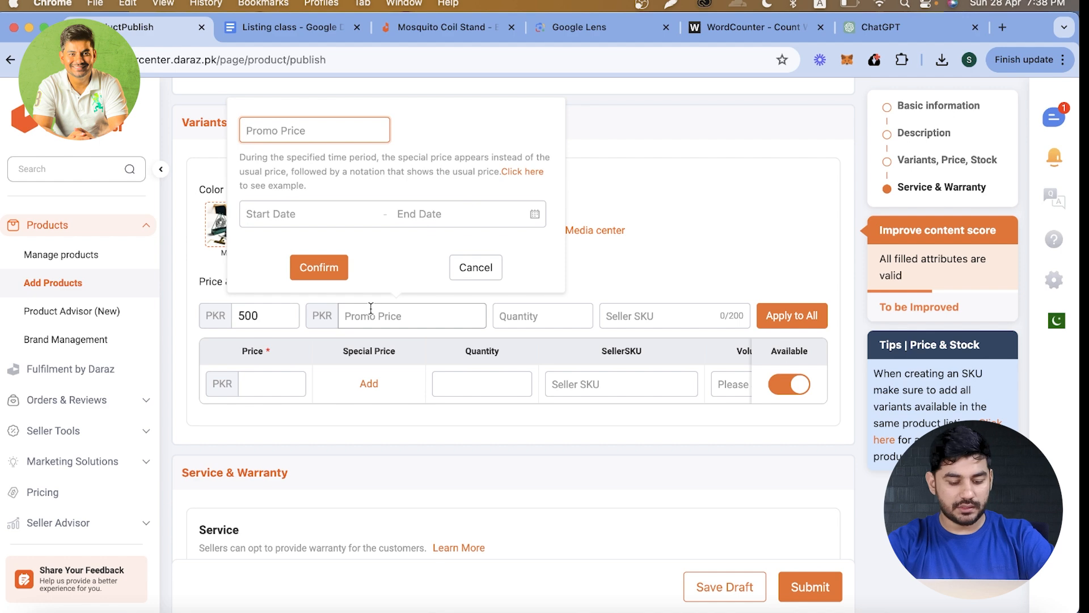
pyautogui.write('174')
pyautogui.click(278, 214)
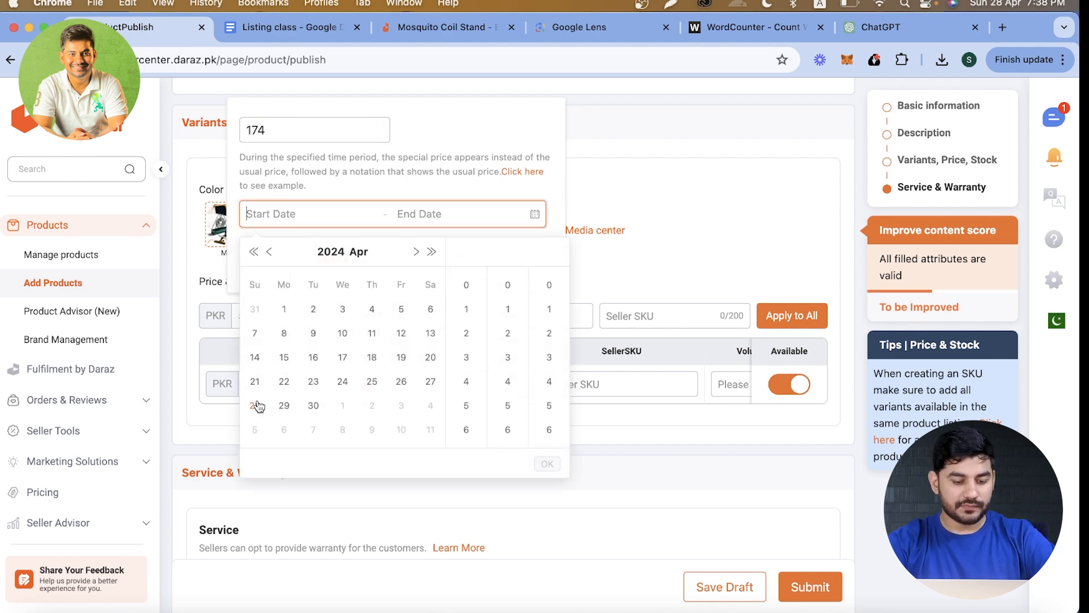
pyautogui.click(256, 406)
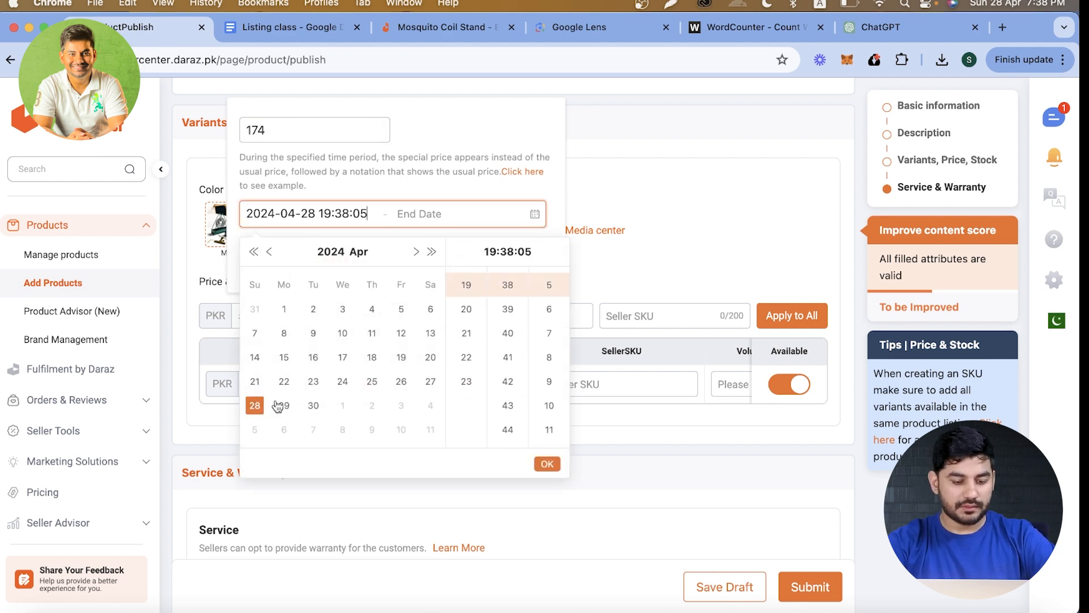
pyautogui.click(546, 465)
# Step: Set the promo price's end date to 2024-09-30, confirm the promotion, and set the quantity to 1000
pyautogui.click(417, 252)
pyautogui.click(416, 251)
pyautogui.click(416, 252)
pyautogui.click(417, 251)
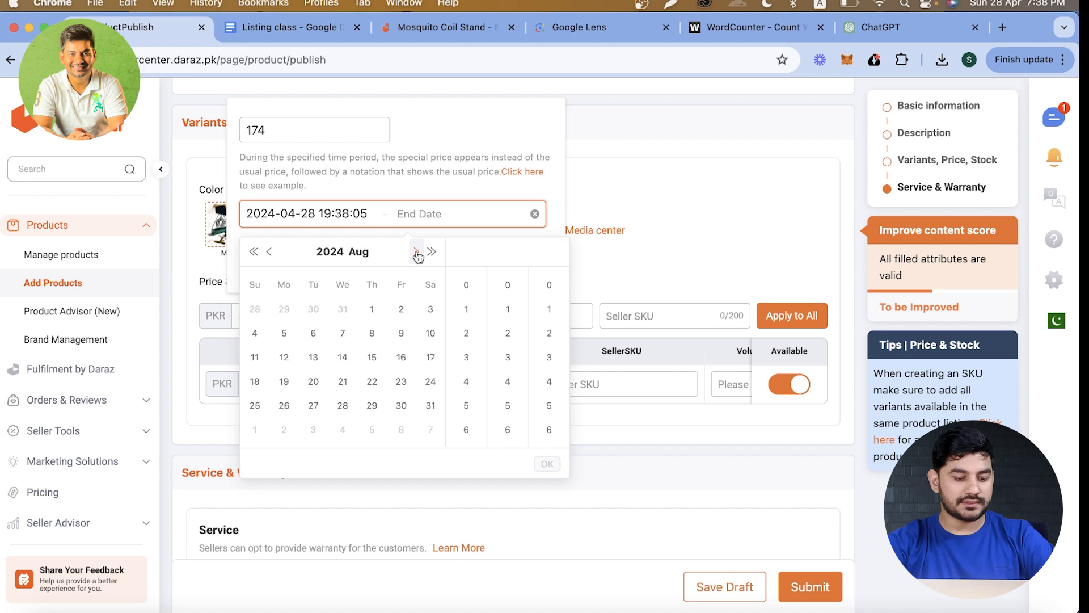
pyautogui.click(417, 251)
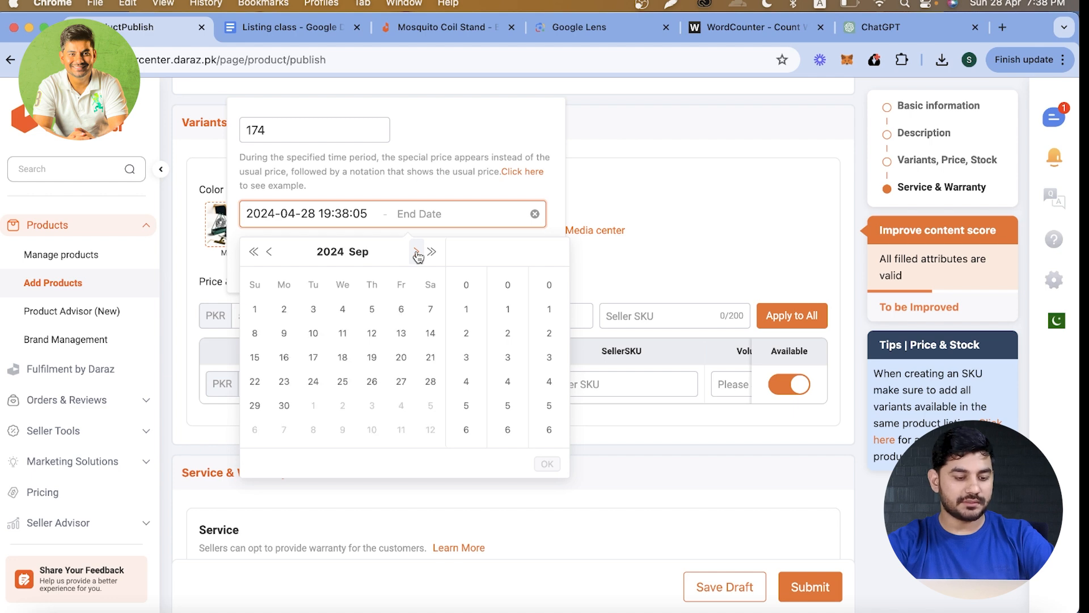
pyautogui.click(285, 406)
pyautogui.click(548, 464)
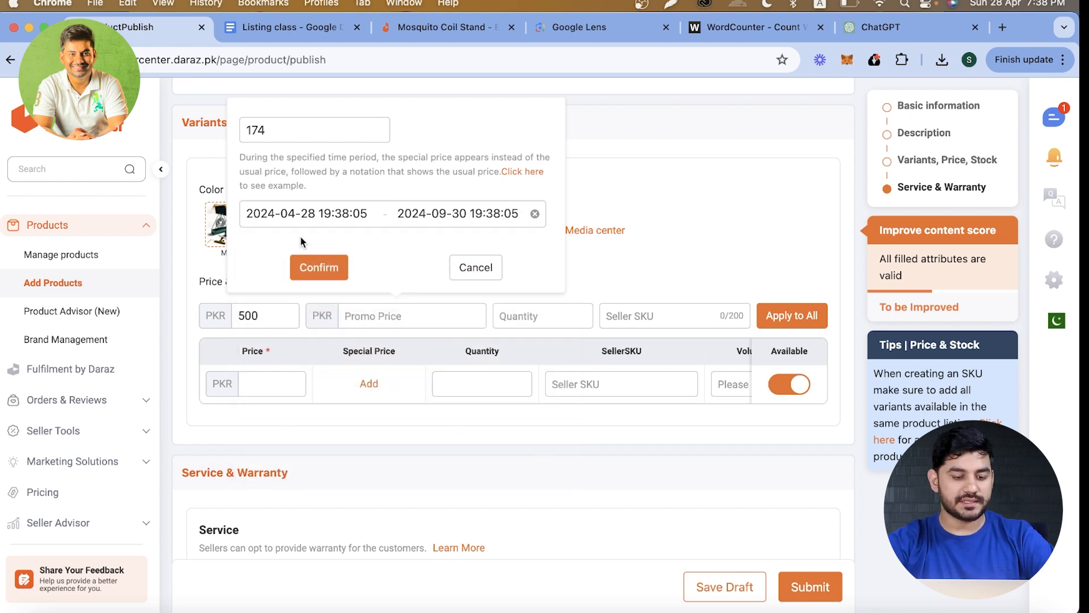
pyautogui.click(325, 269)
pyautogui.click(539, 316)
pyautogui.write('1000')
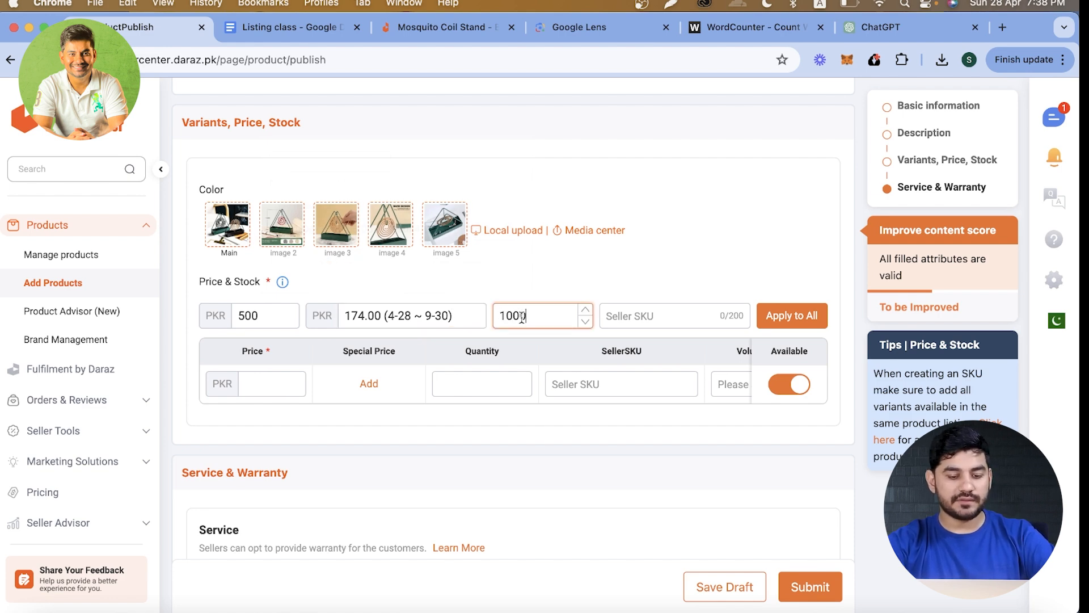
# Step: Copy "Mosquito Coil" from the English product name and paste it as the Seller SKU in Price & Stock
pyautogui.click(658, 312)
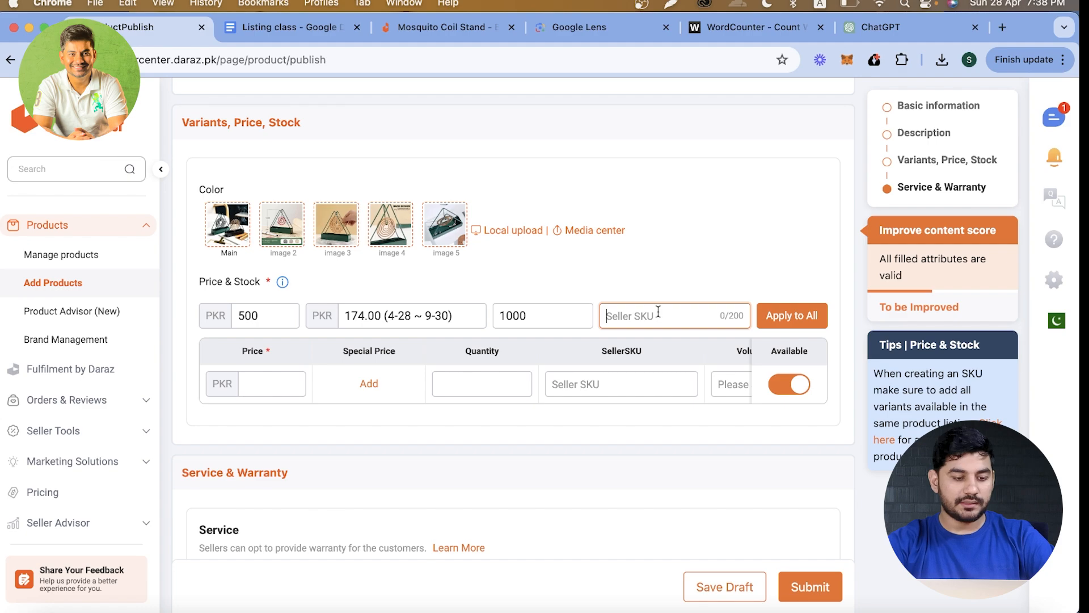
pyautogui.scroll(20, 556, 243)
pyautogui.scroll(-1, 258, 430)
pyautogui.scroll(-5, 258, 430)
pyautogui.click(347, 286)
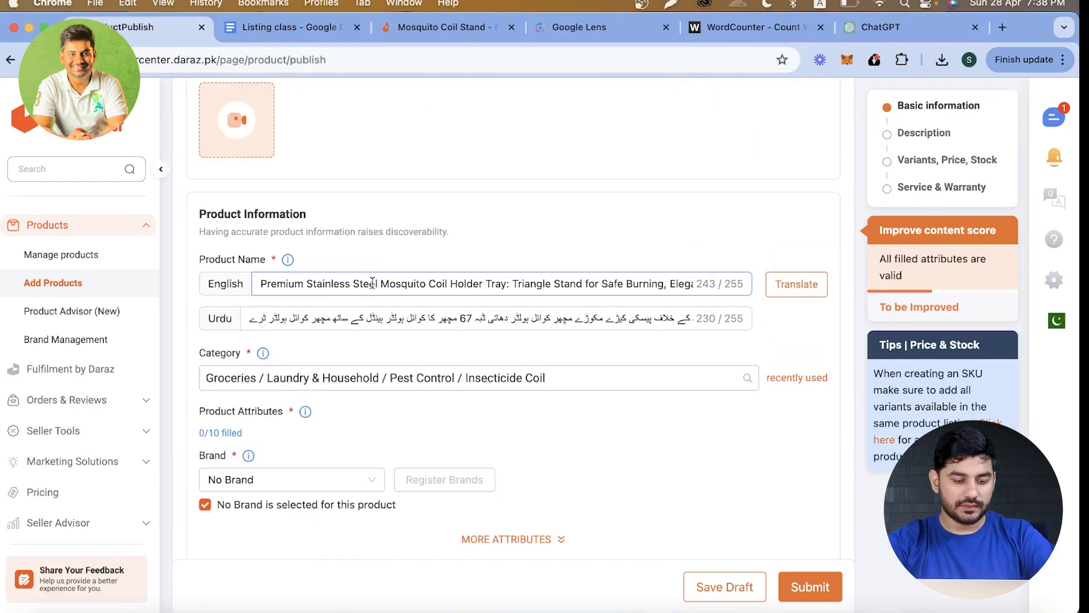
pyautogui.moveTo(382, 282); pyautogui.dragTo(448, 283)
pyautogui.press('super+c')
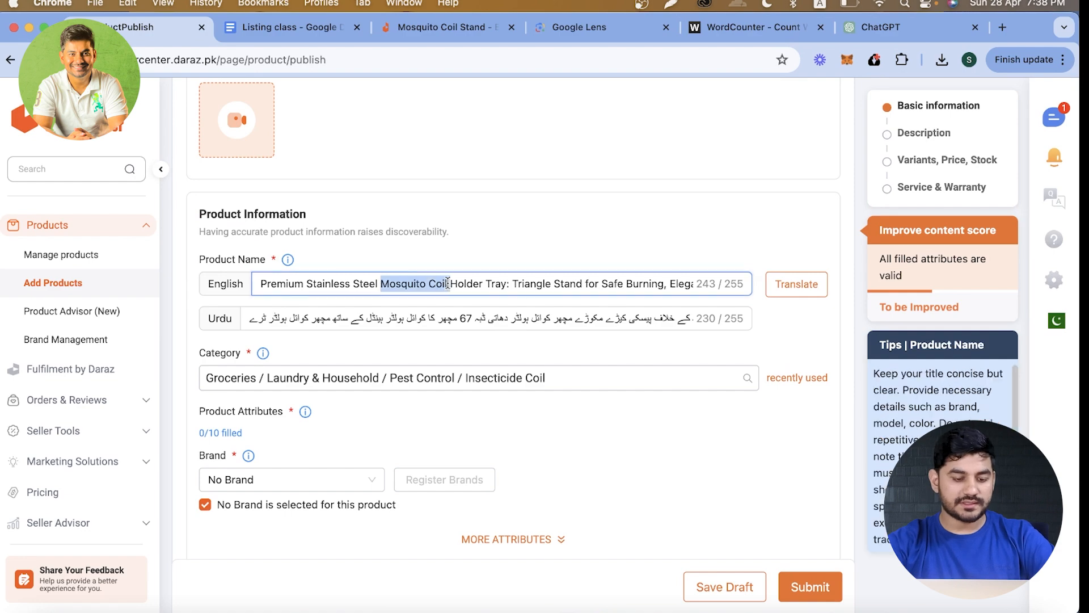
pyautogui.scroll(-20, 446, 285)
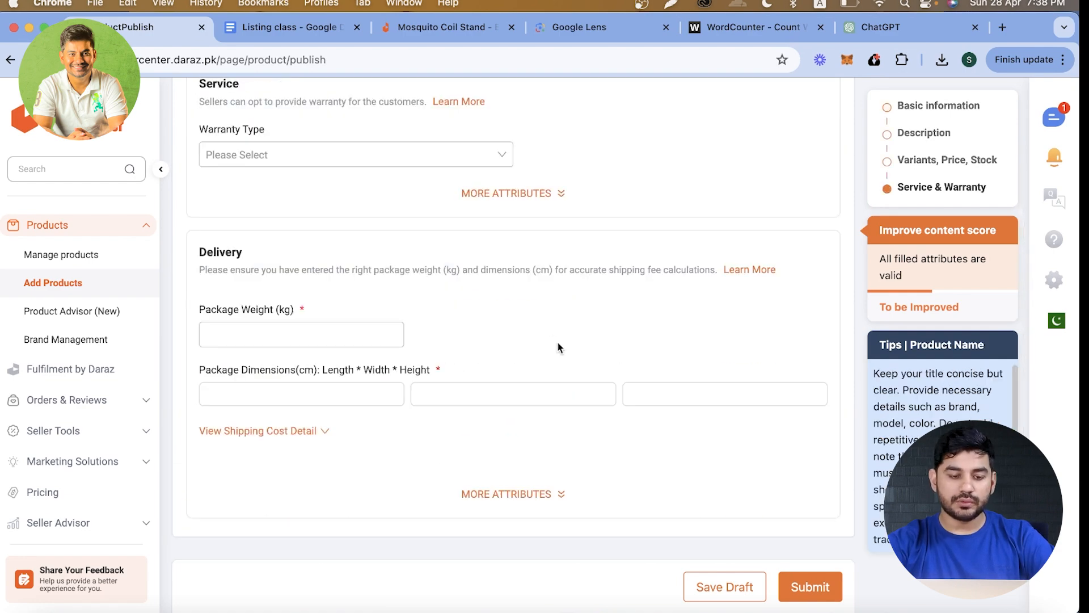
pyautogui.scroll(8, 557, 341)
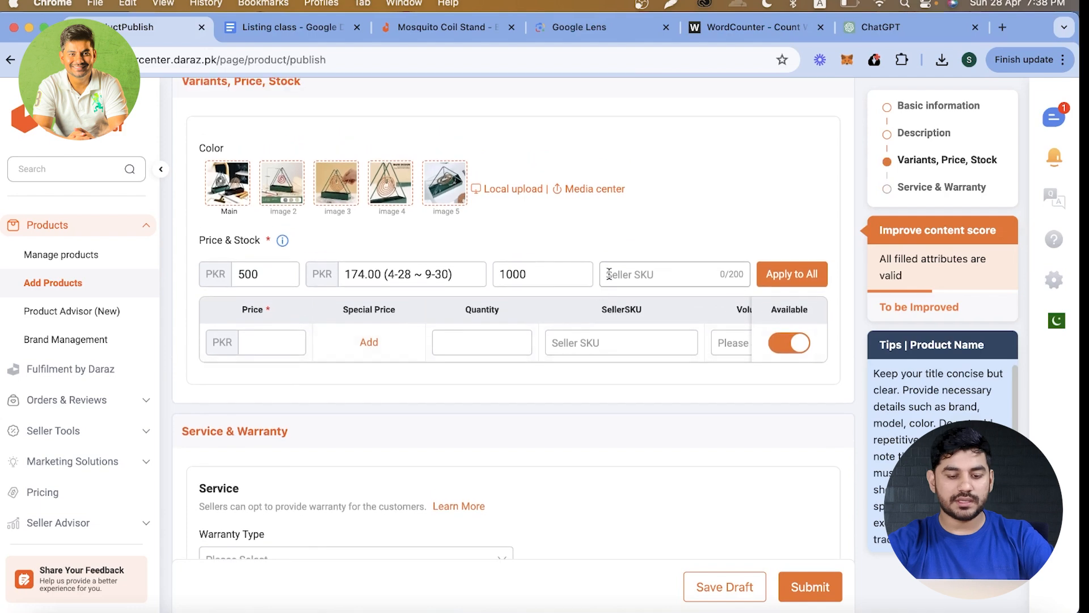
pyautogui.click(611, 275)
pyautogui.press('super+v')
# Step: Change the Seller SKU to "MosquitoCoil_black/green" and apply the price, promo price, quantity and SKU to all variants
pyautogui.click(660, 274)
pyautogui.press('BackSpace')
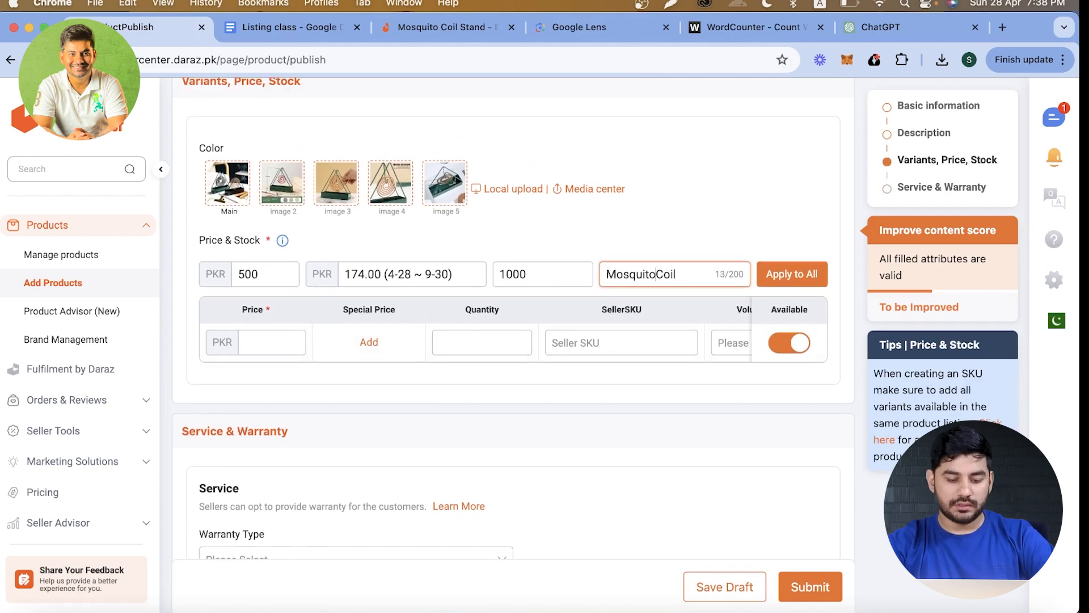
pyautogui.write('_black')
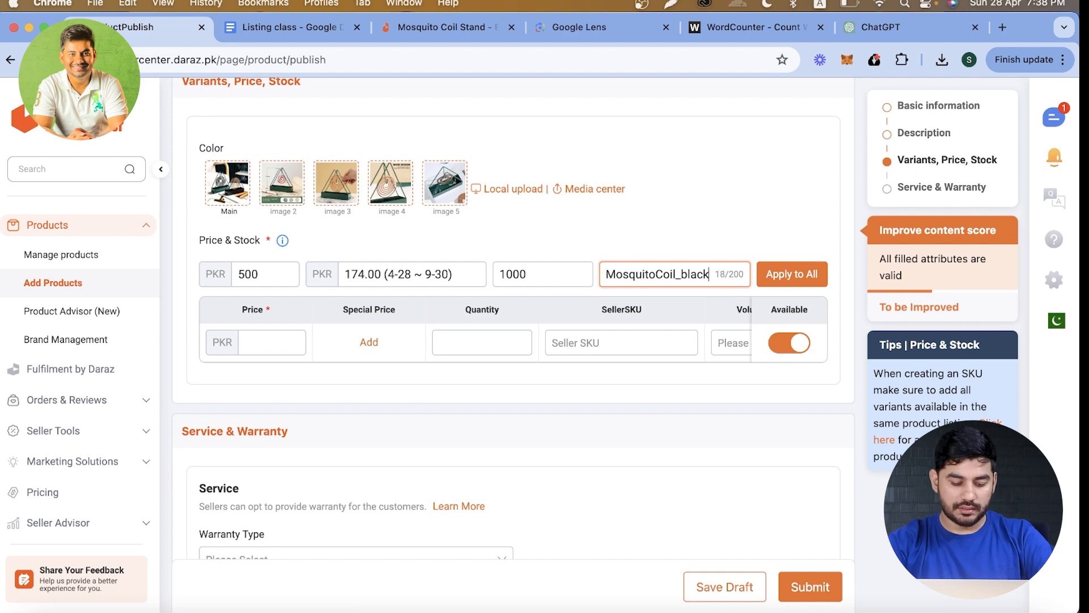
pyautogui.write('/green')
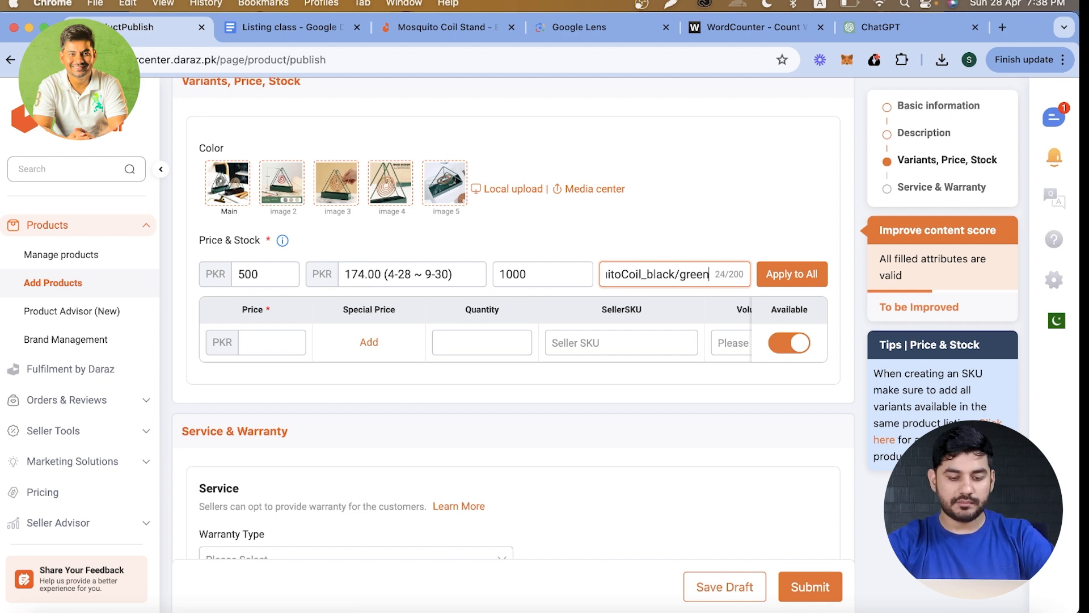
pyautogui.click(713, 243)
pyautogui.scroll(-1, 713, 243)
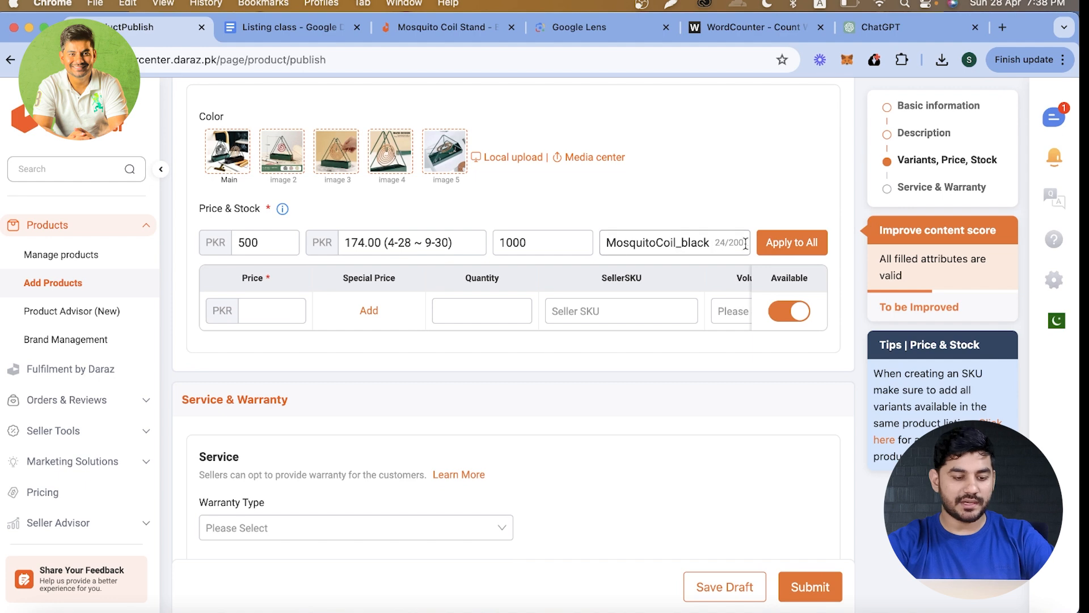
pyautogui.click(782, 245)
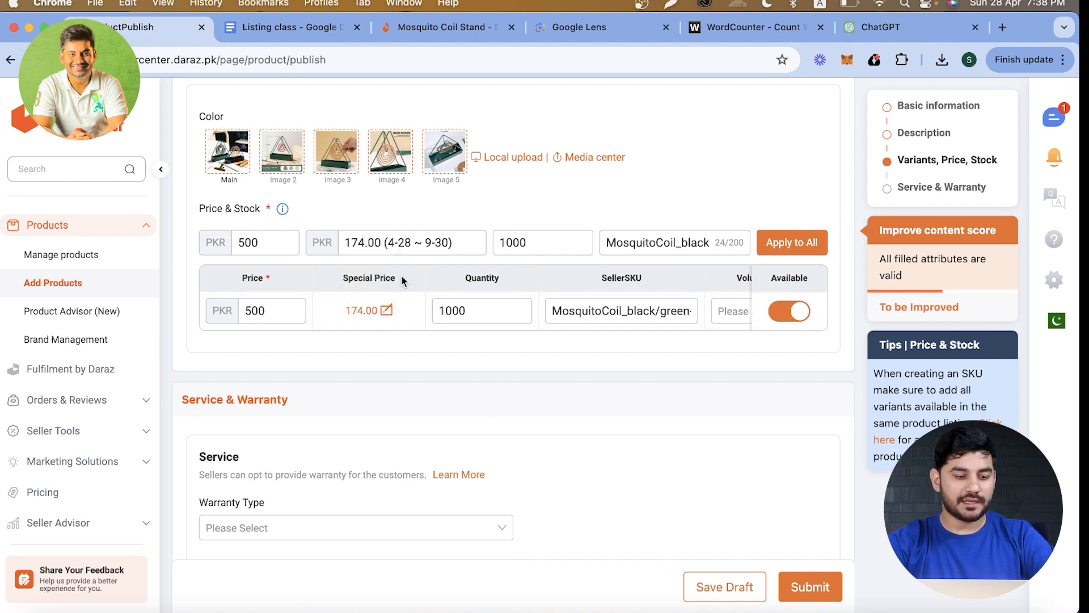
pyautogui.scroll(3, 372, 240)
pyautogui.scroll(-5, 376, 243)
pyautogui.scroll(-3, 376, 243)
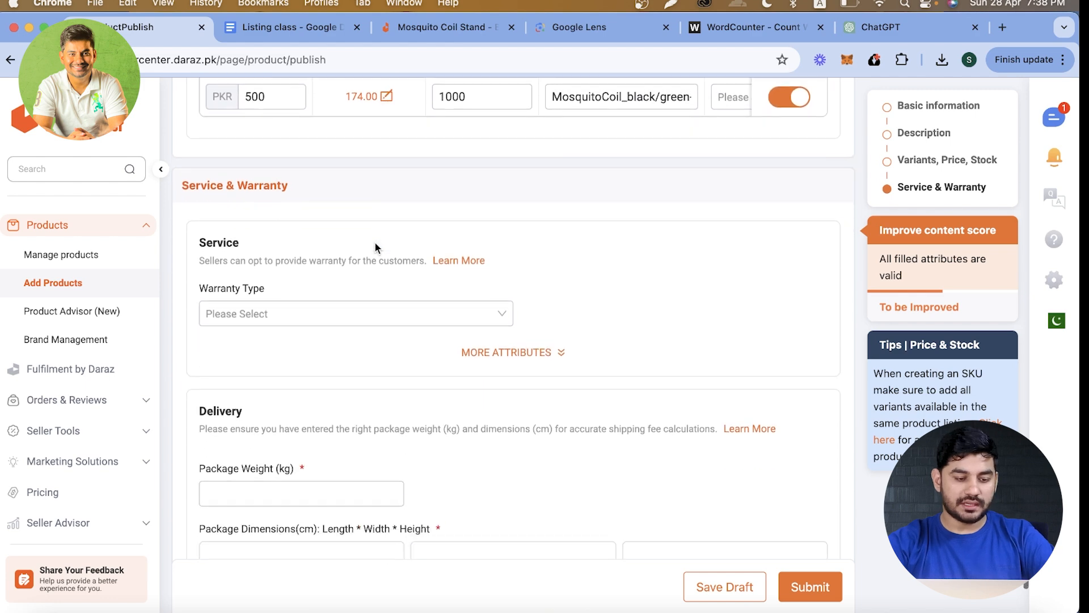
# Step: Set the warranty type to No Warranty and expand the additional service attributes
pyautogui.click(366, 276)
pyautogui.click(306, 316)
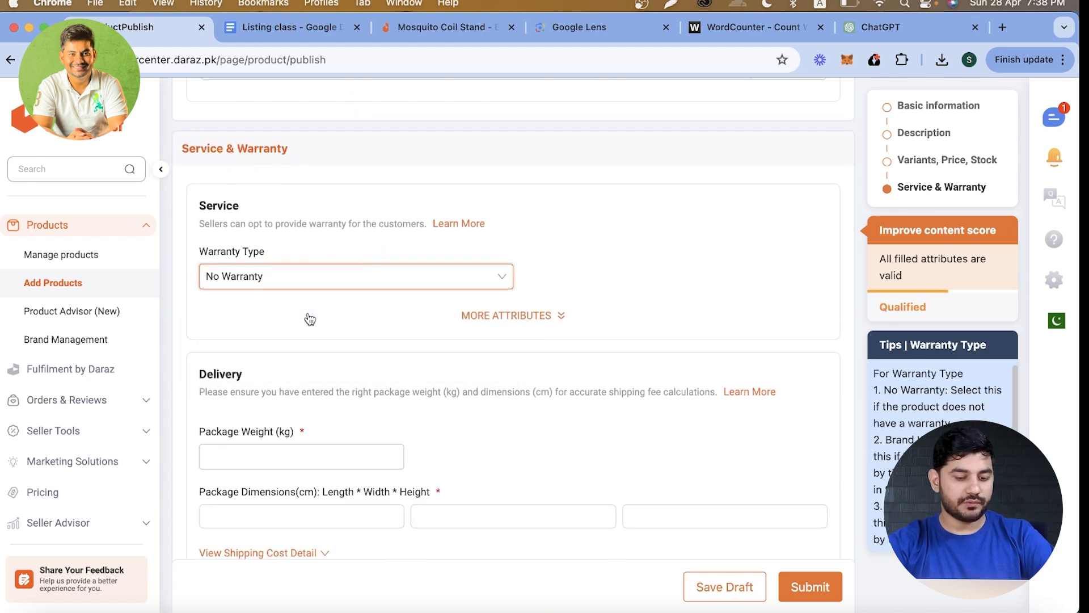
pyautogui.click(383, 313)
pyautogui.scroll(-1, 384, 314)
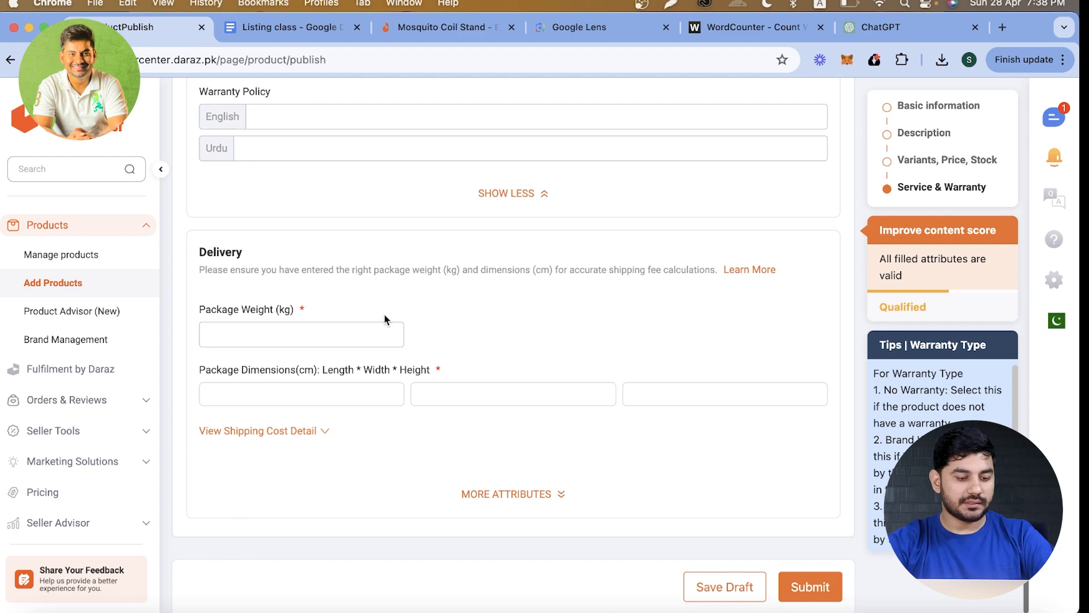
# Step: Set the package weight in the Delivery section to 0.1 kg
pyautogui.click(318, 333)
pyautogui.write('0.')
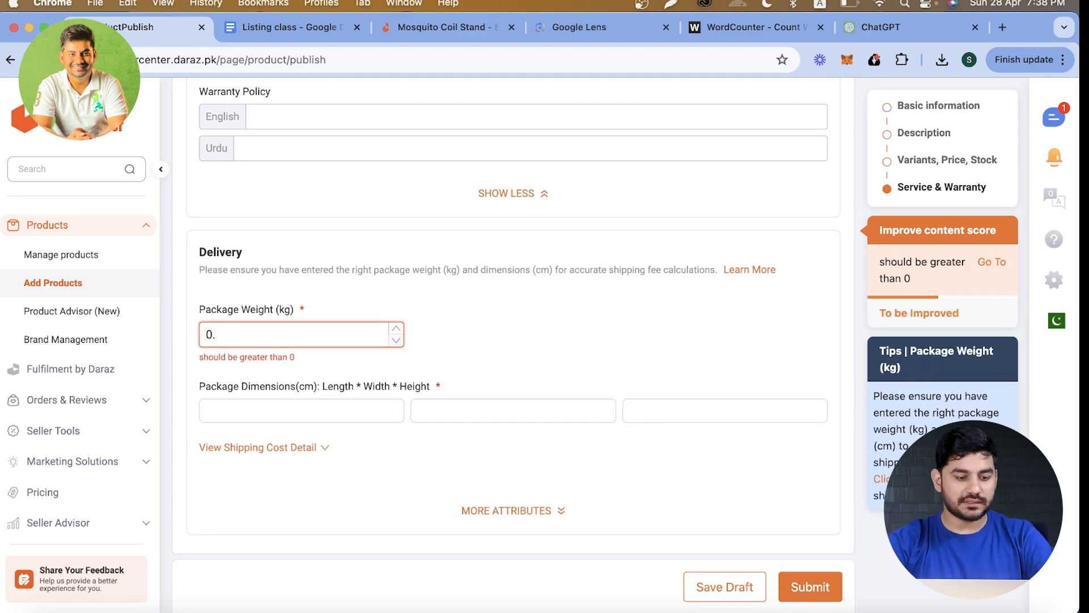
pyautogui.write('1')
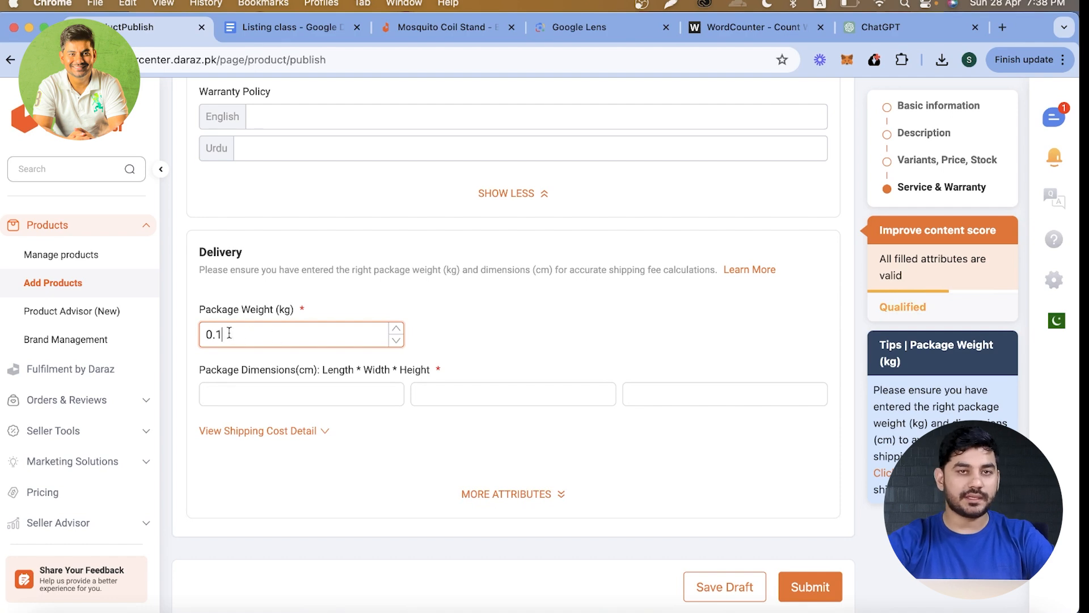
# Step: Try a package weight of 0.05 kg and return it to 0.1 kg
pyautogui.moveTo(235, 334); pyautogui.dragTo(203, 331)
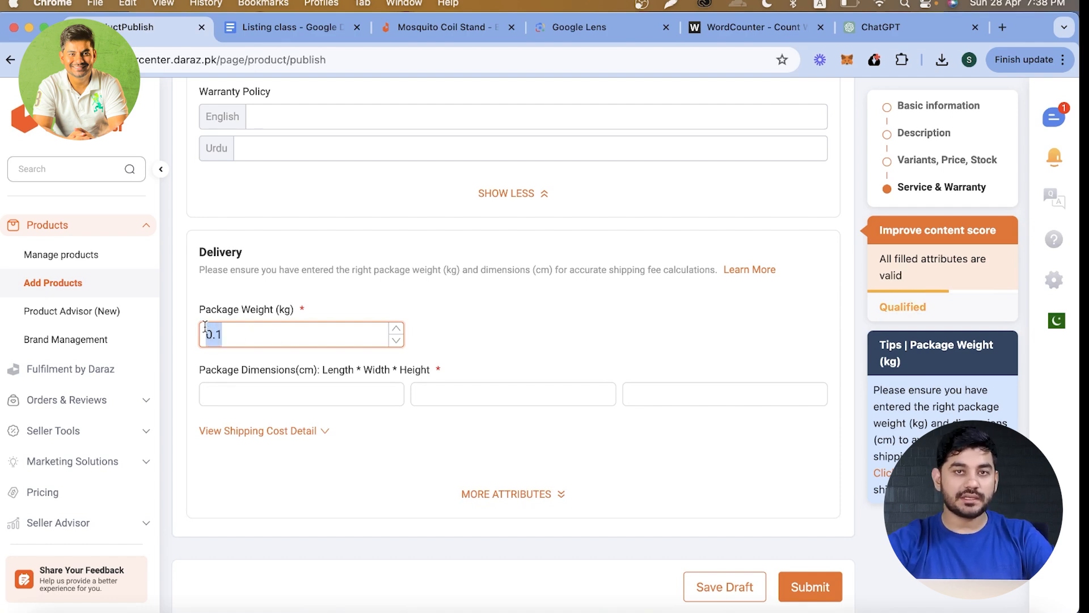
pyautogui.press('Right')
pyautogui.press('BackSpace')
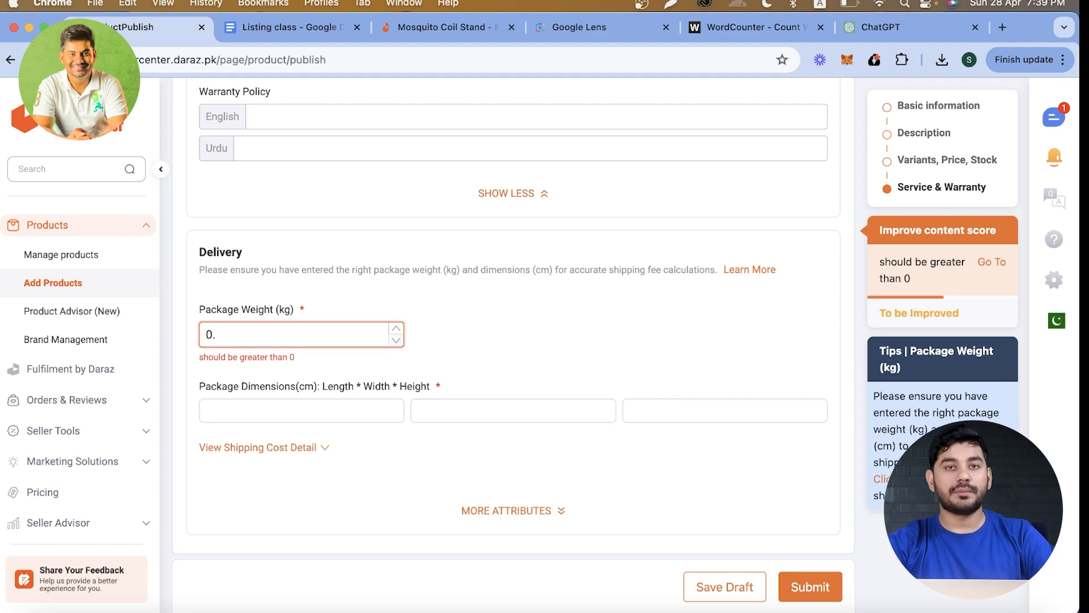
pyautogui.write('0')
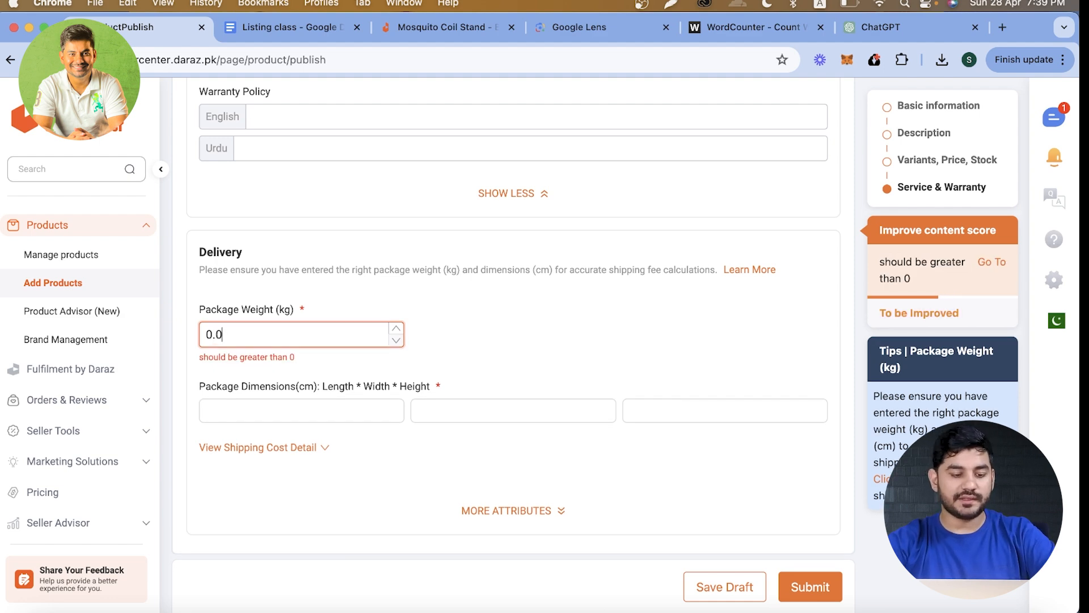
pyautogui.write('5')
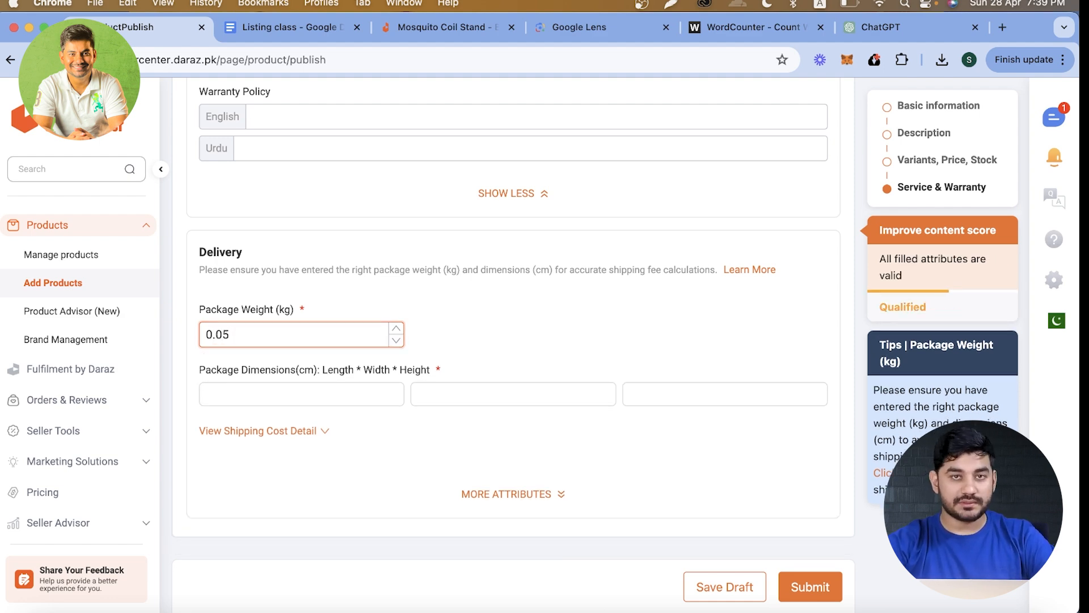
pyautogui.press('BackSpace')
pyautogui.press('BackSpace')
pyautogui.write('1')
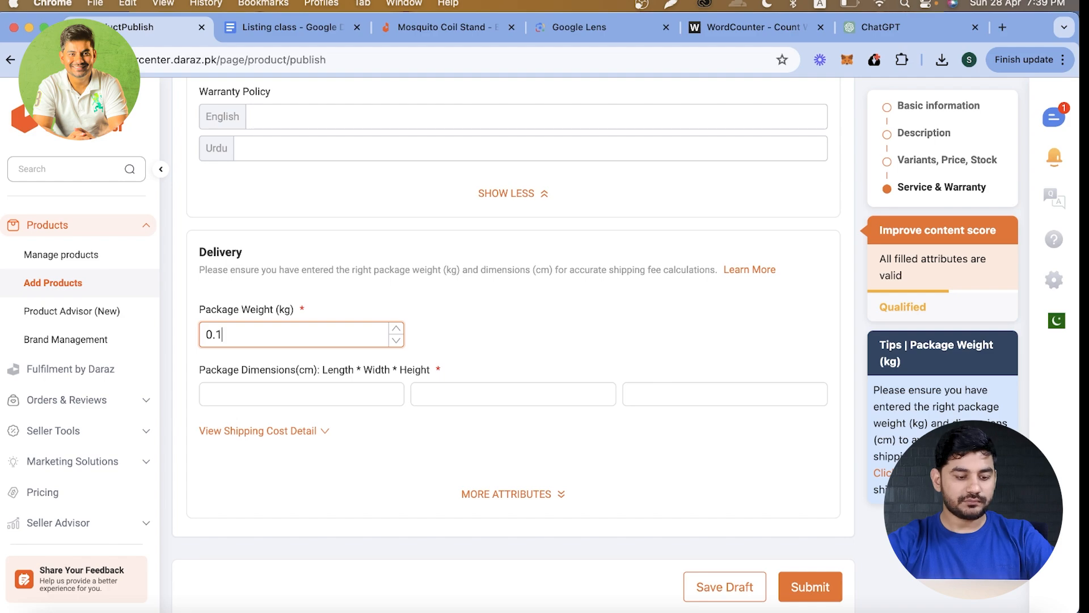
# Step: Set the package dimensions to 10 cm length, 10 cm width and 2 cm height
pyautogui.click(253, 384)
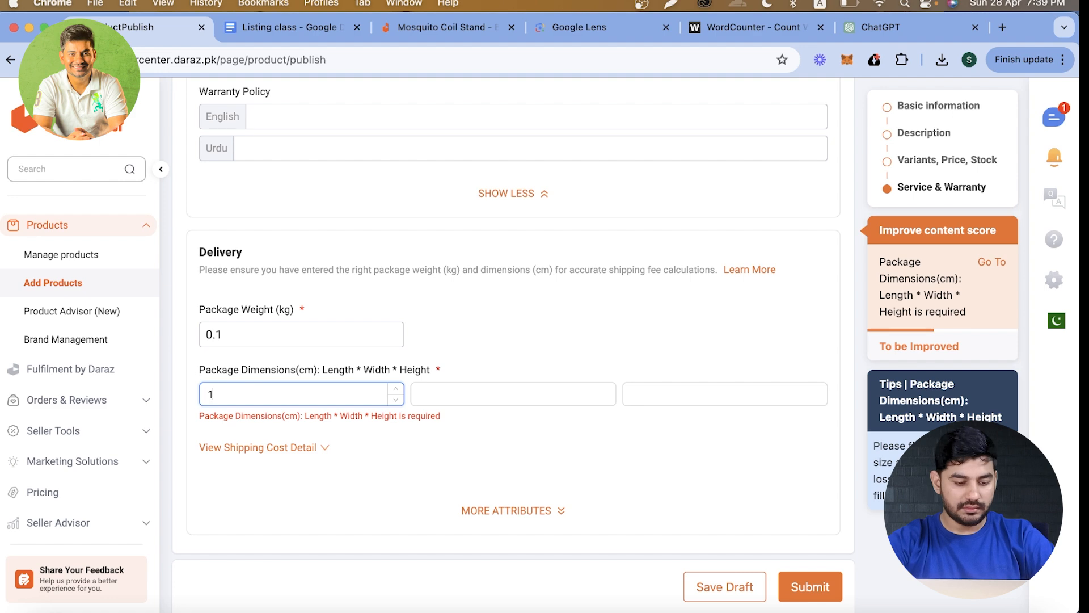
pyautogui.click(436, 386)
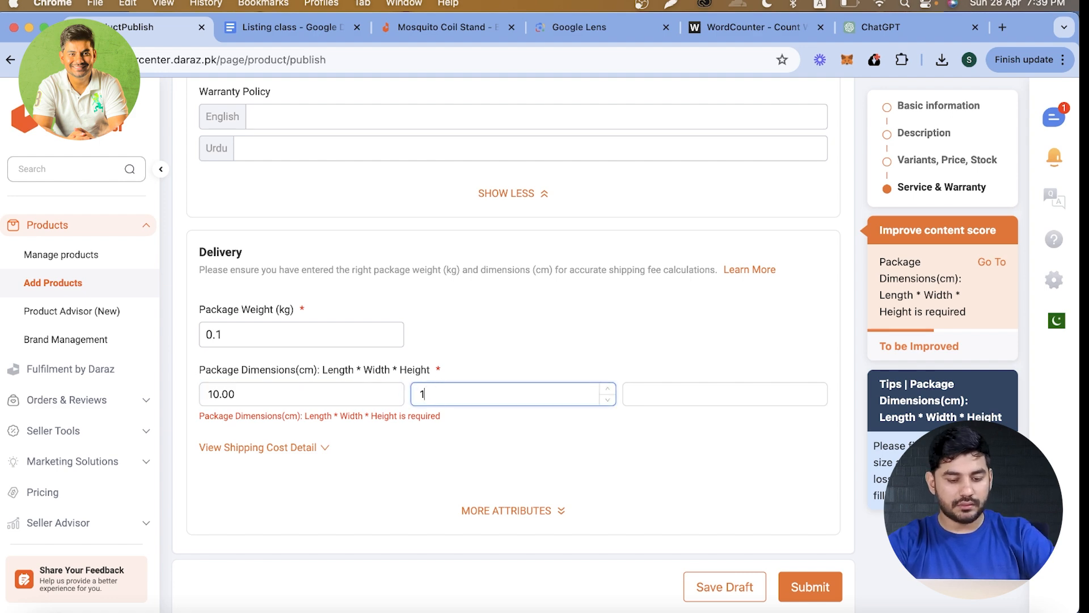
pyautogui.click(664, 384)
pyautogui.write('2')
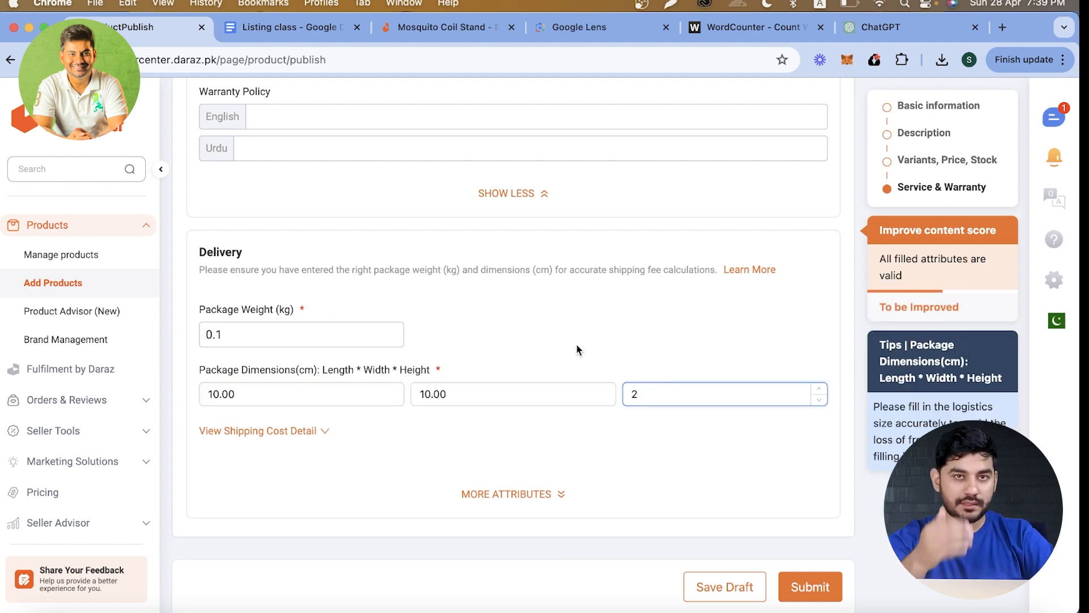
pyautogui.click(555, 339)
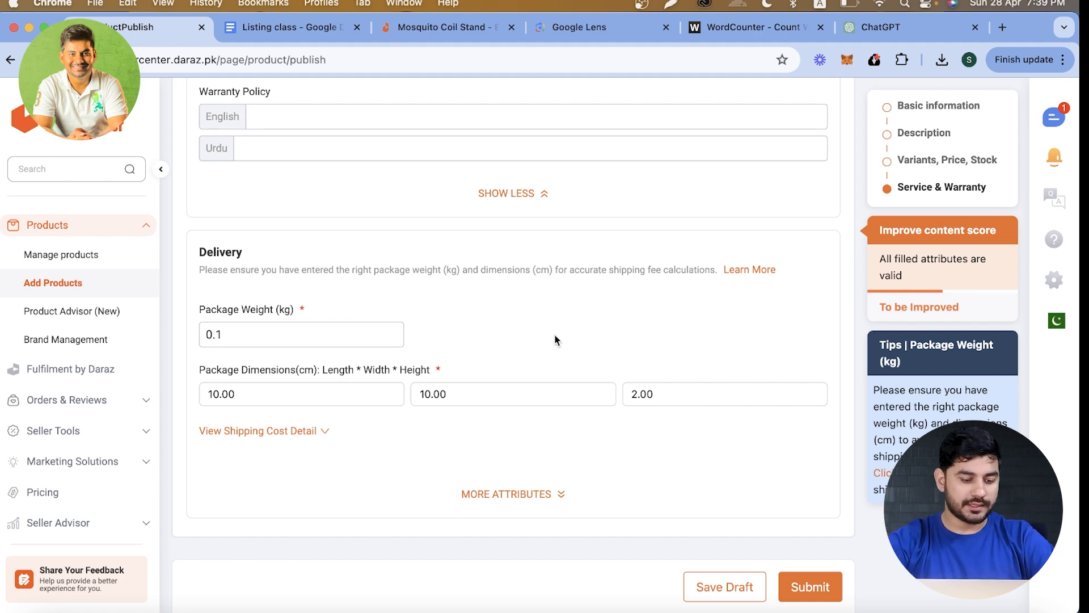
# Step: Expand the shipping cost detail and the additional delivery attributes, and set Dangerous Goods to None
pyautogui.click(269, 435)
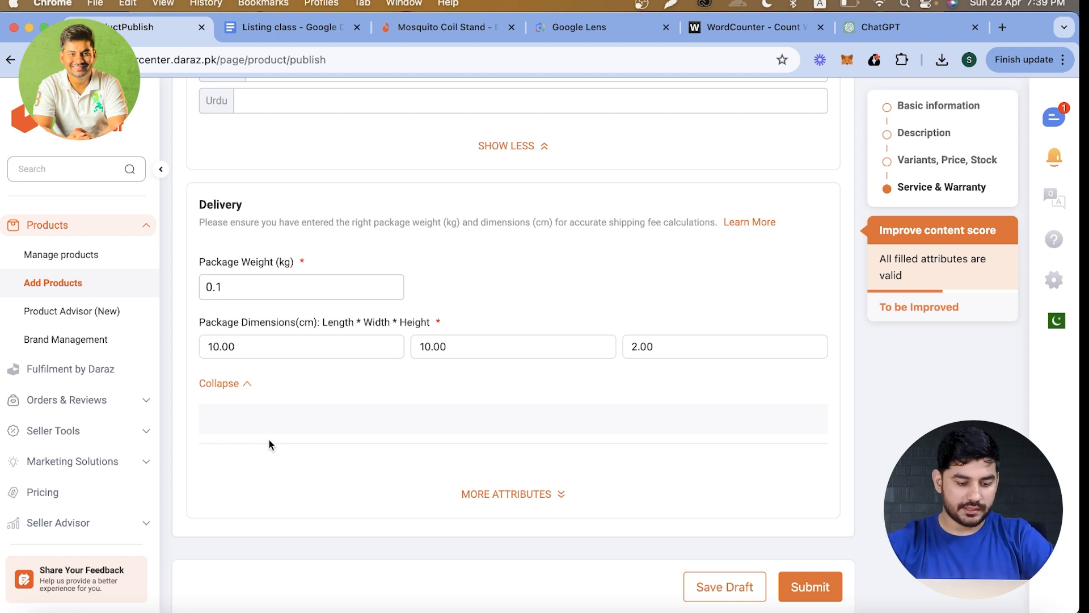
pyautogui.click(449, 497)
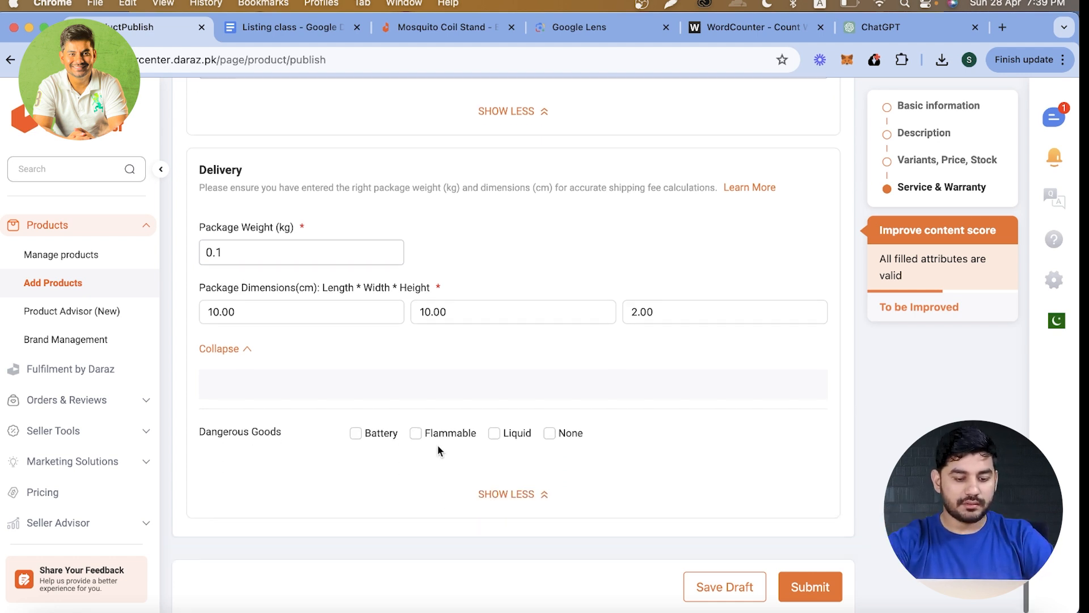
pyautogui.click(550, 433)
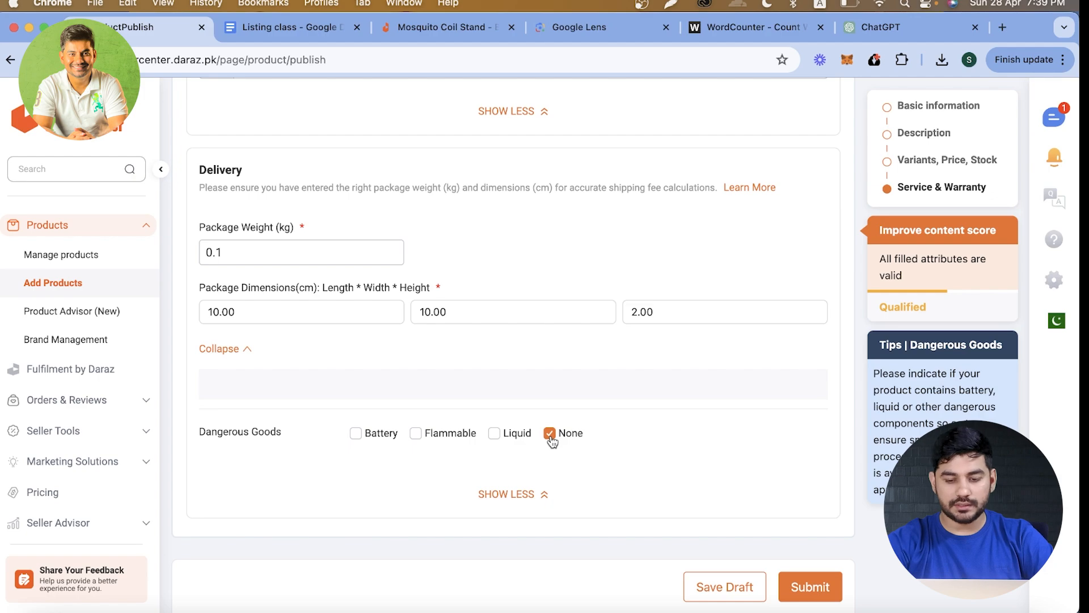
pyautogui.scroll(20, 709, 459)
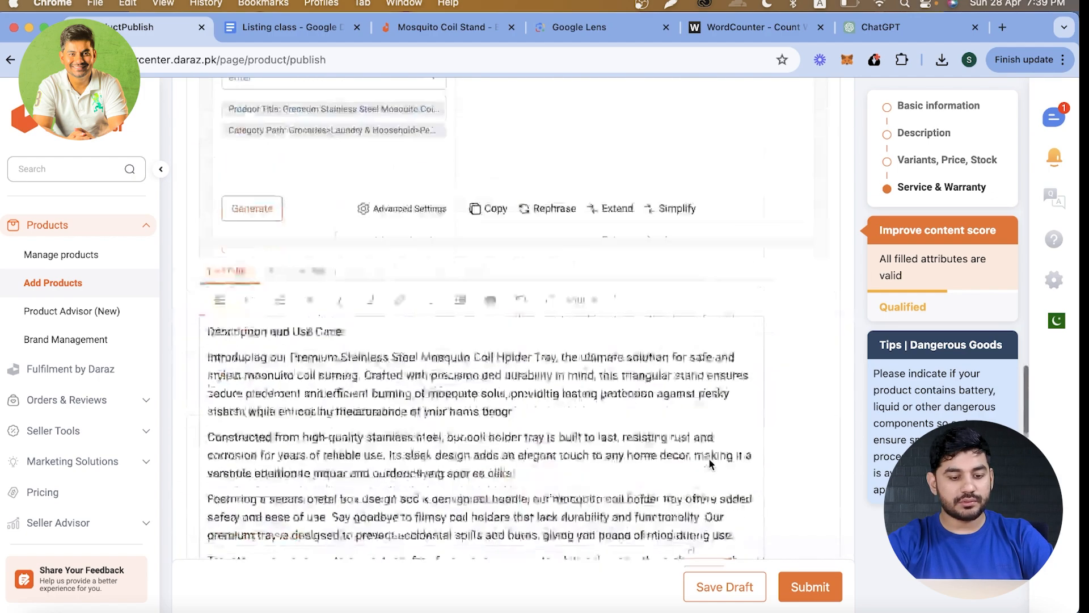
pyautogui.scroll(15, 709, 461)
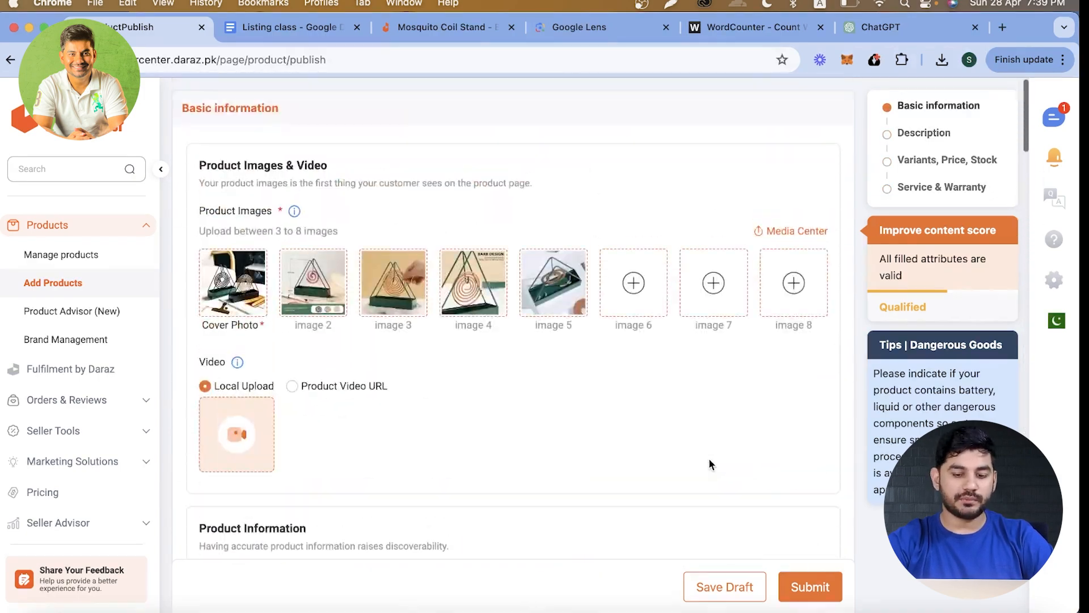
pyautogui.scroll(-20, 709, 461)
pyautogui.scroll(-10, 709, 458)
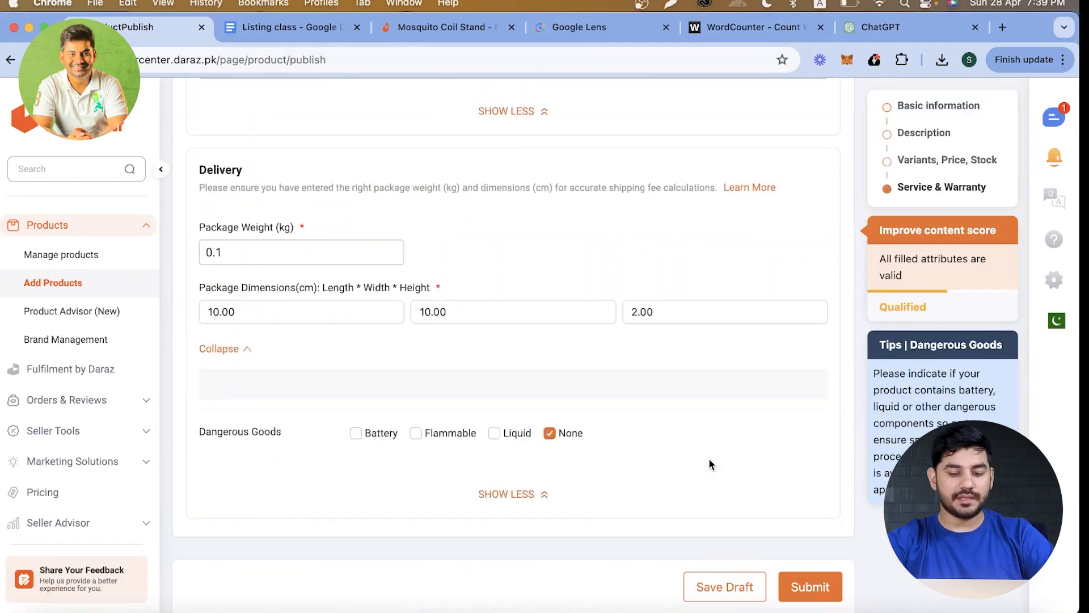